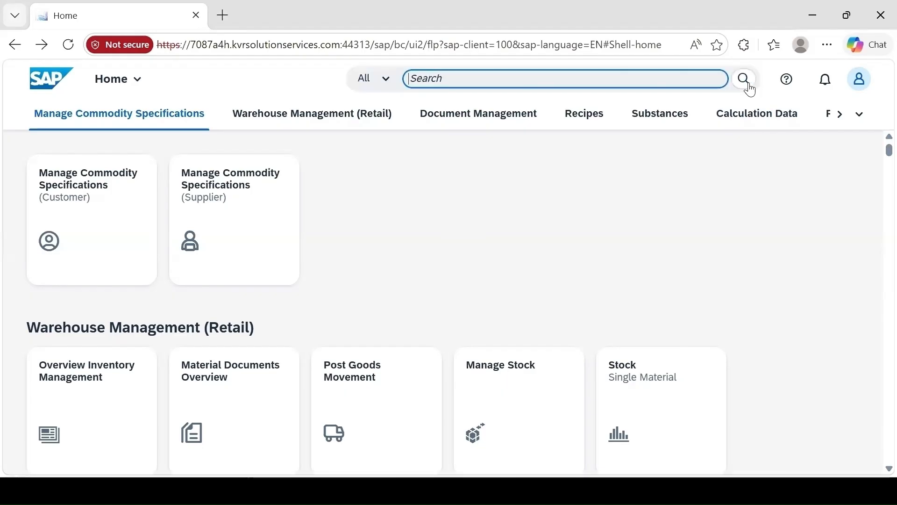
Search for "data migration" and open the Migrate Your Data - Migration Cockpit app
{"action": "type", "text": "data "}
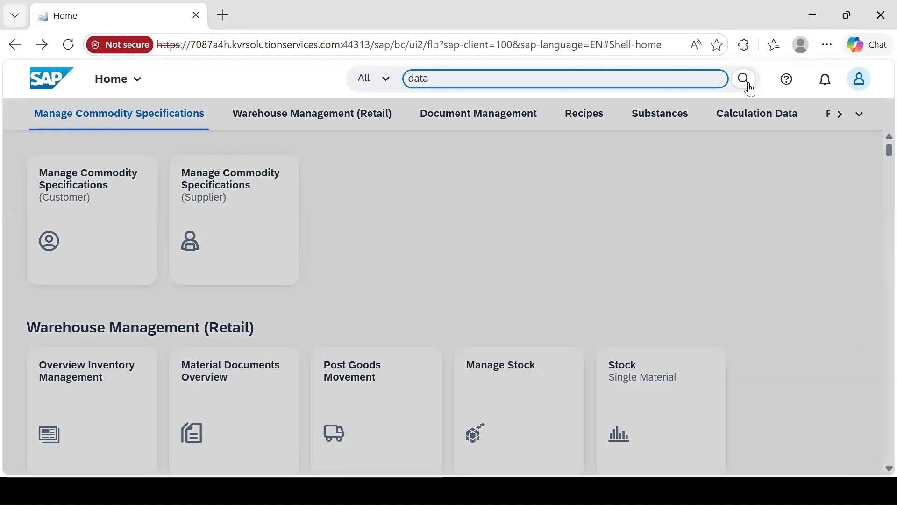
{"action": "type", "text": "migration"}
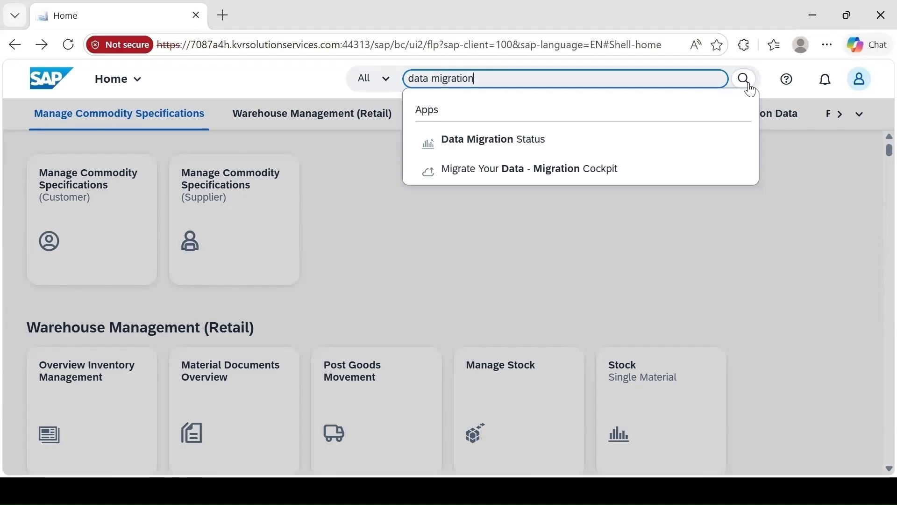
{"action": "left_click", "coordinate": [573, 173]}
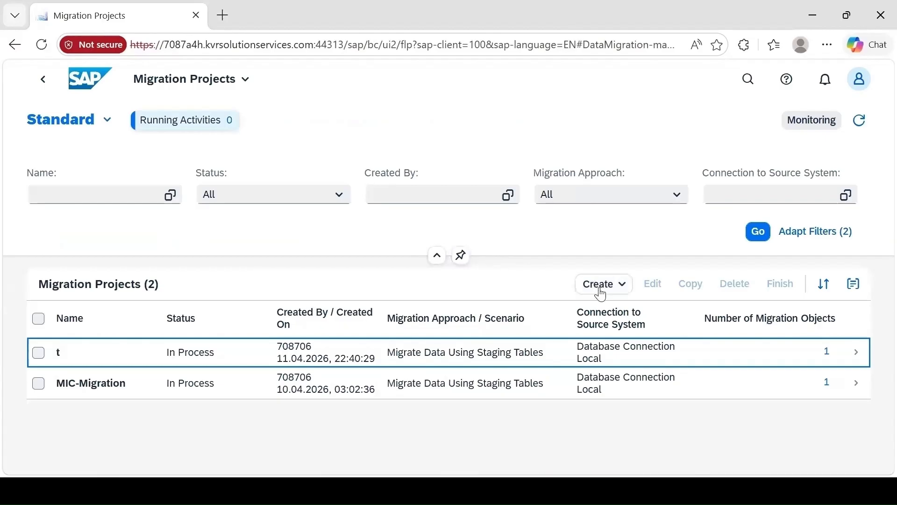
Start a new migration project using staging tables, name it Migrate-Plan, and complete its general data with the local SAP S/4HANA database schema
{"action": "left_click", "coordinate": [624, 293]}
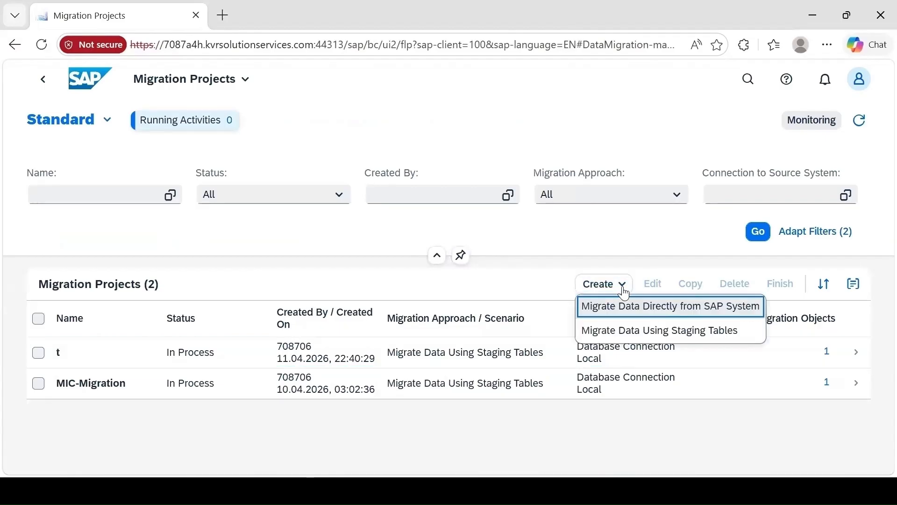
{"action": "left_click", "coordinate": [661, 337]}
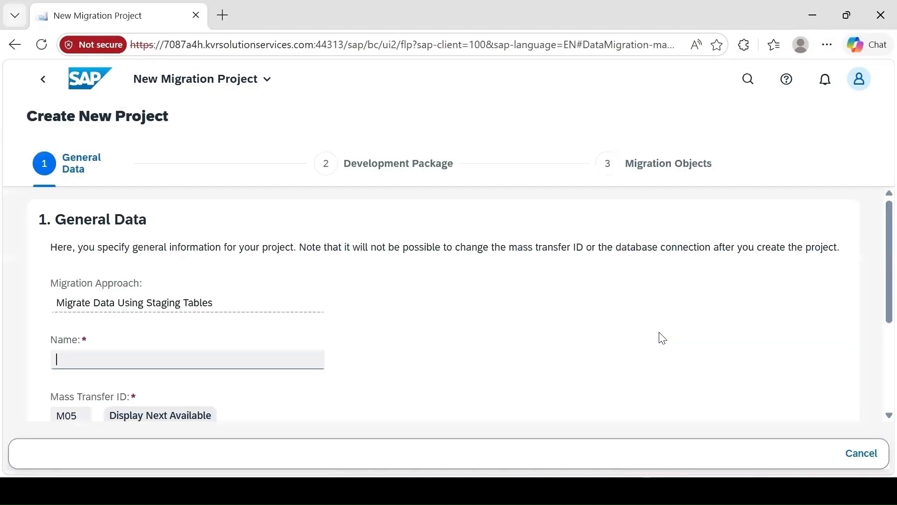
{"action": "left_click", "coordinate": [140, 356]}
{"action": "type", "text": "M"}
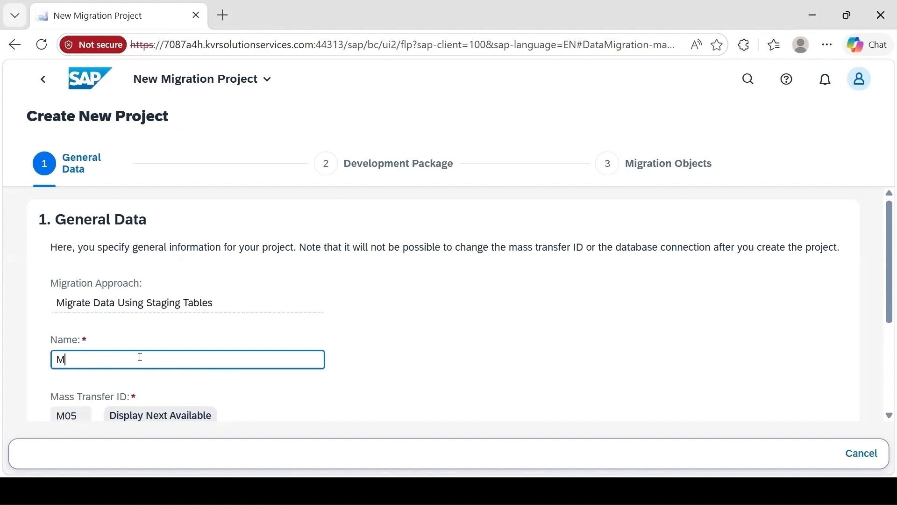
{"action": "type", "text": "igrate-Plan"}
{"action": "scroll", "coordinate": [140, 357], "scroll_direction": "down", "scroll_amount": 5}
{"action": "left_click", "coordinate": [57, 374]}
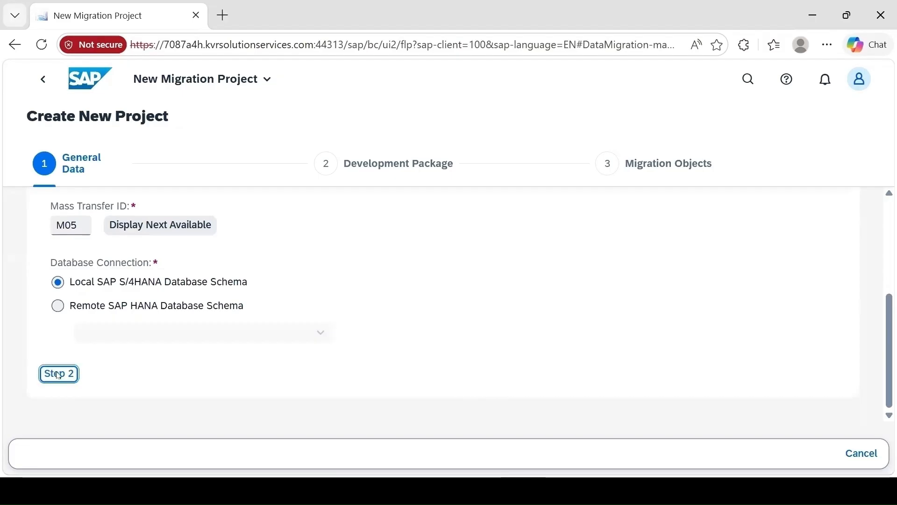
Choose the local package ($TMP) as development package and add QM - Inspection plan to the selected migration objects
{"action": "left_click", "coordinate": [69, 301]}
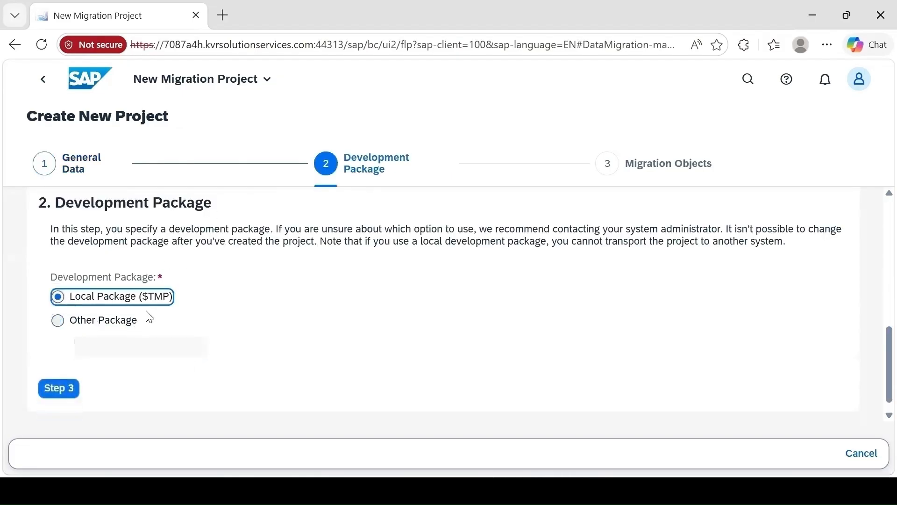
{"action": "left_click", "coordinate": [56, 392]}
{"action": "type", "text": "insp"}
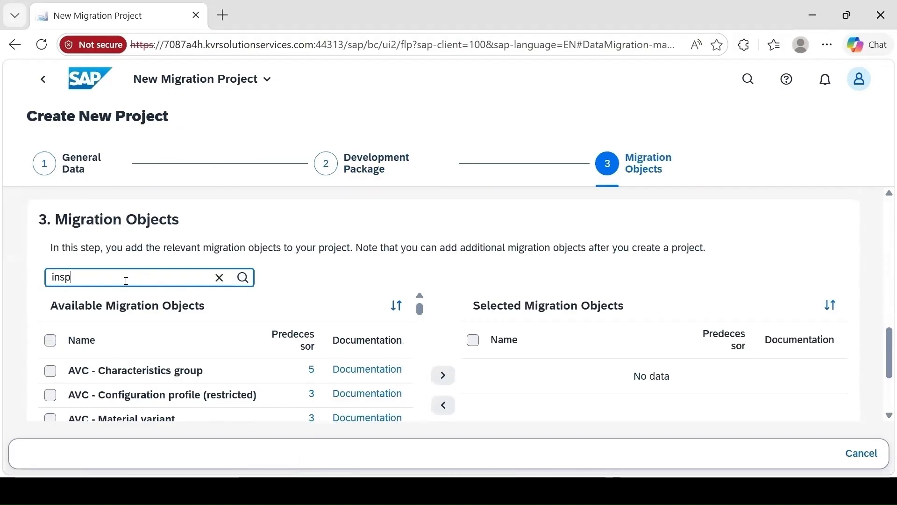
{"action": "type", "text": "ection plan"}
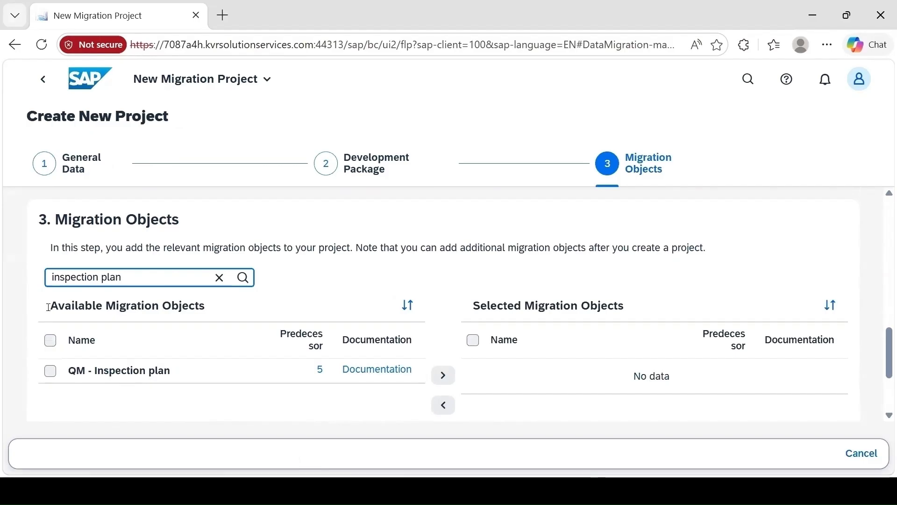
{"action": "left_click", "coordinate": [50, 371]}
{"action": "left_click", "coordinate": [444, 377]}
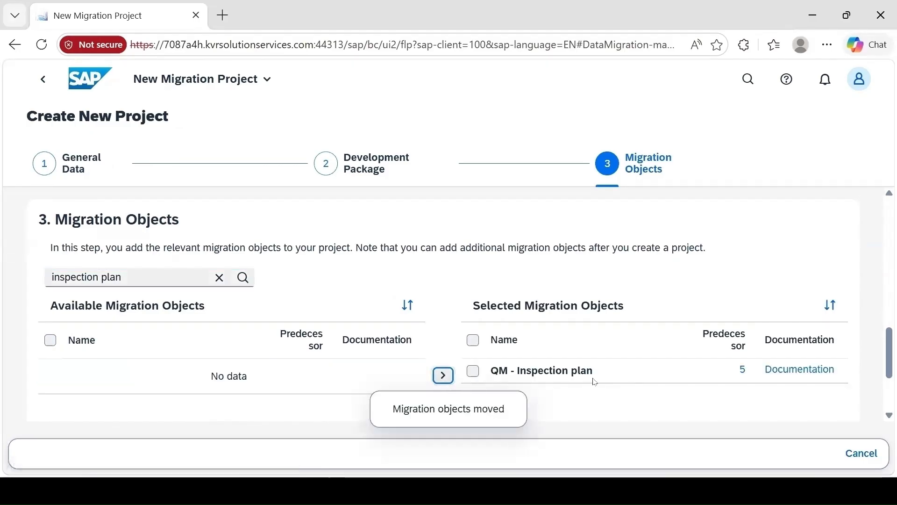
Check the predecessor objects of QM - Inspection plan, and review and create the Migrate-Plan project
{"action": "left_click", "coordinate": [746, 374]}
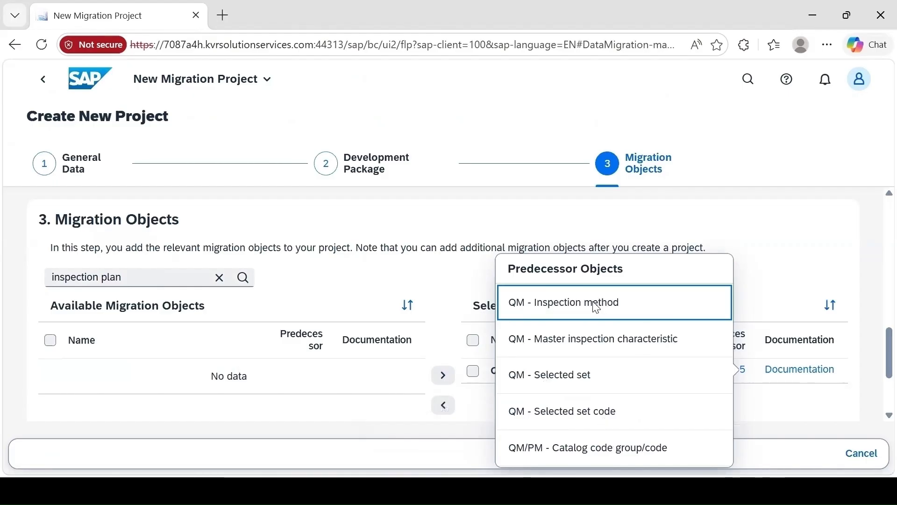
{"action": "left_click", "coordinate": [773, 239]}
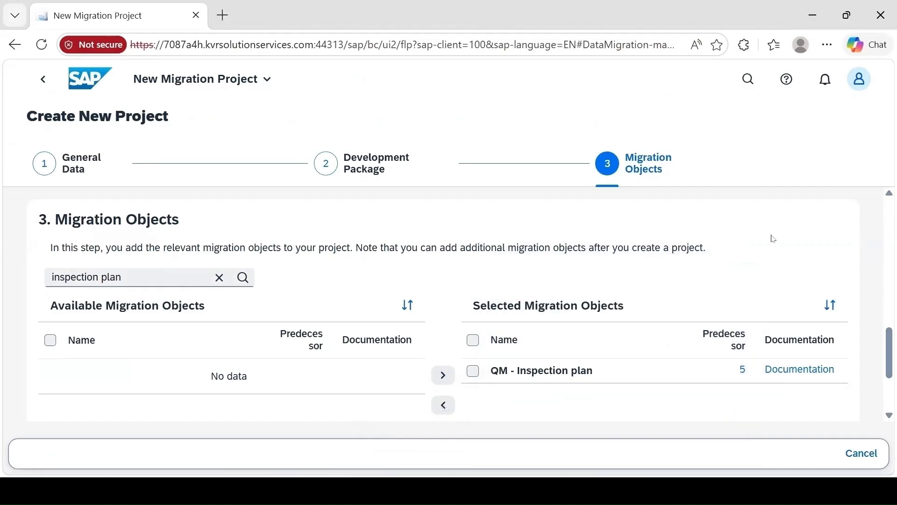
{"action": "scroll", "coordinate": [884, 393], "scroll_direction": "down", "scroll_amount": 3}
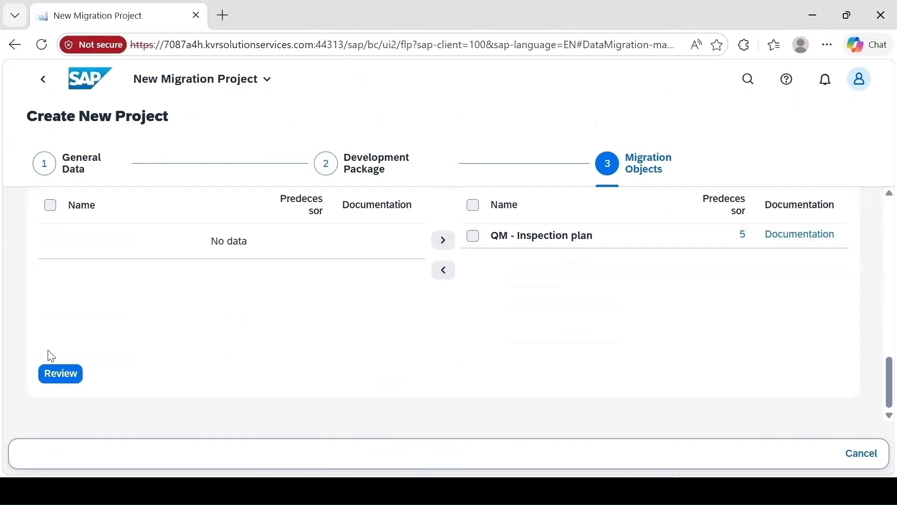
{"action": "left_click", "coordinate": [62, 373]}
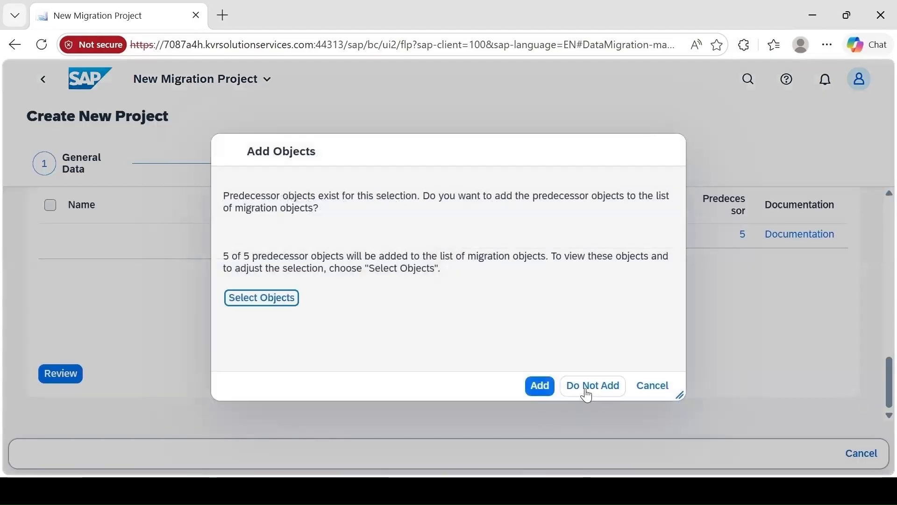
{"action": "left_click", "coordinate": [590, 386]}
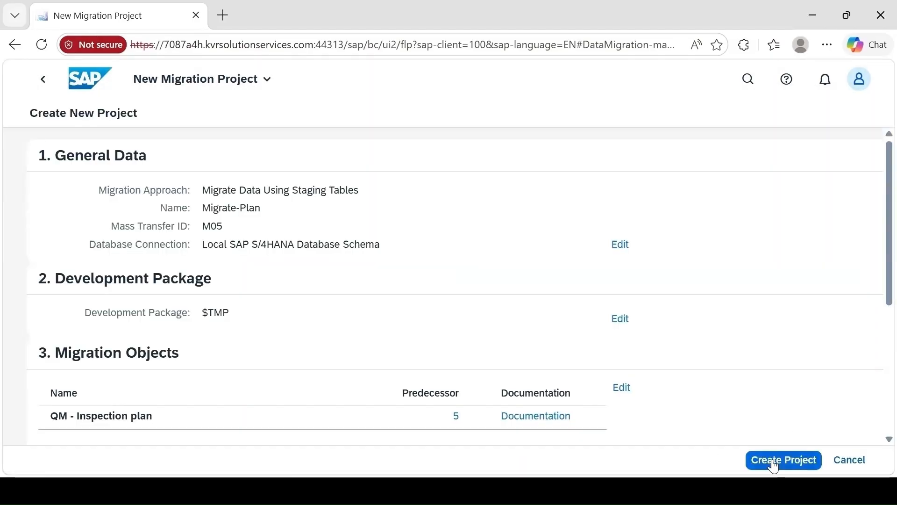
{"action": "left_click", "coordinate": [774, 465]}
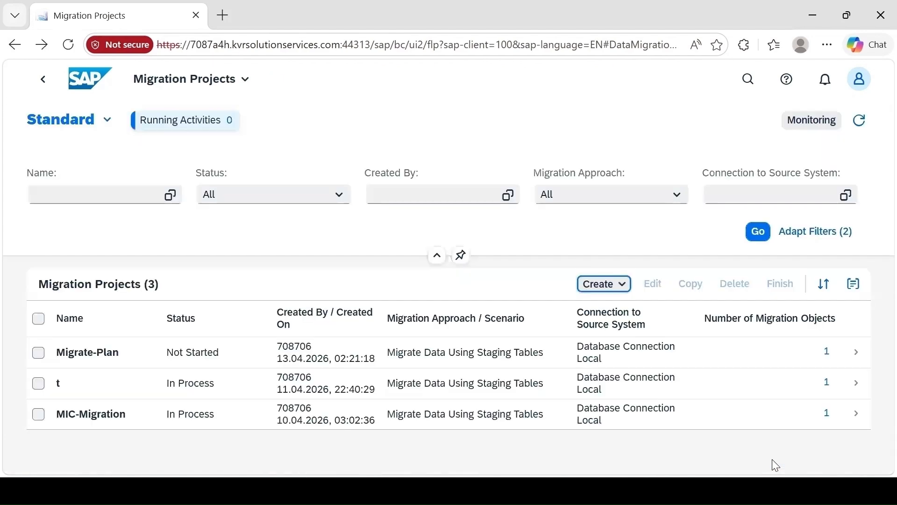
Open the Migrate-Plan project and request the QM - Inspection plan template as an XML file
{"action": "left_click", "coordinate": [38, 352]}
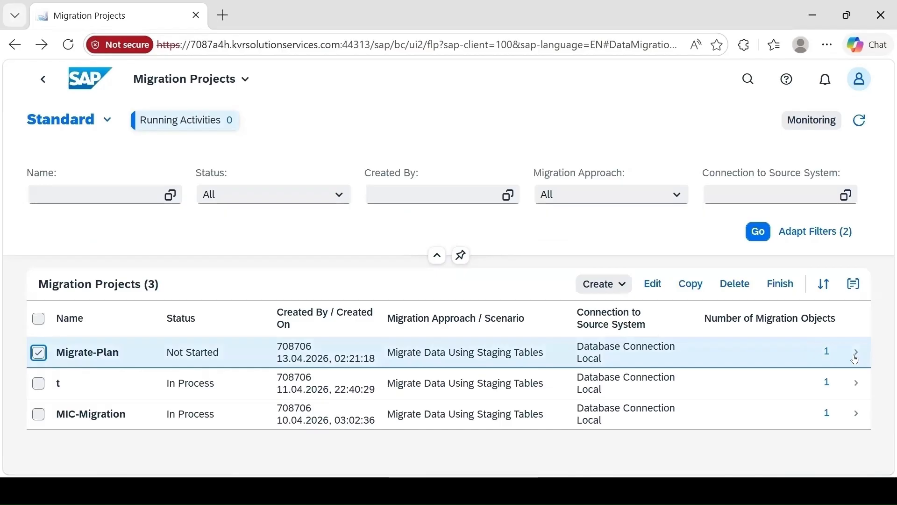
{"action": "left_click", "coordinate": [858, 358]}
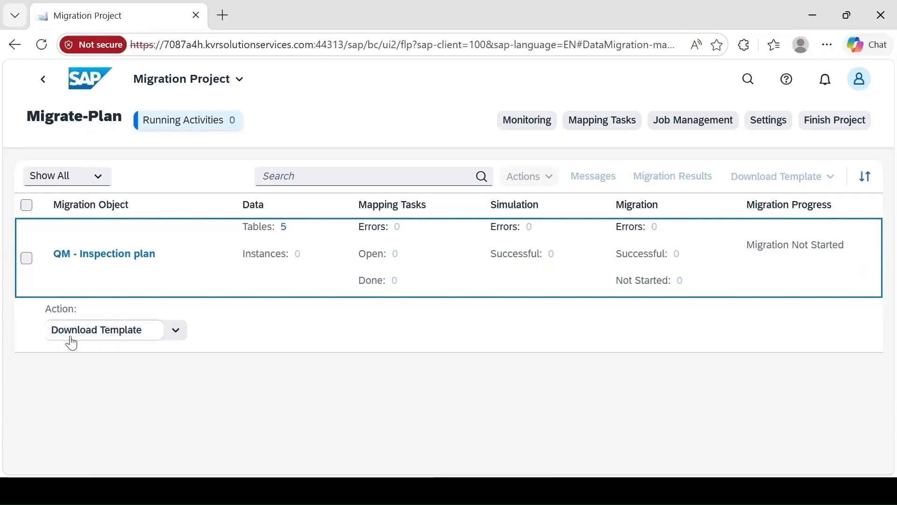
{"action": "left_click", "coordinate": [71, 337]}
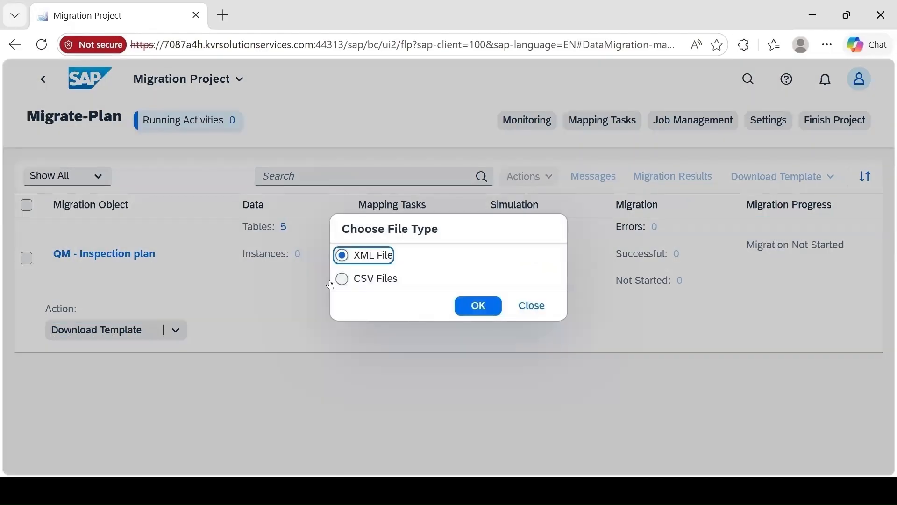
{"action": "left_click", "coordinate": [484, 311]}
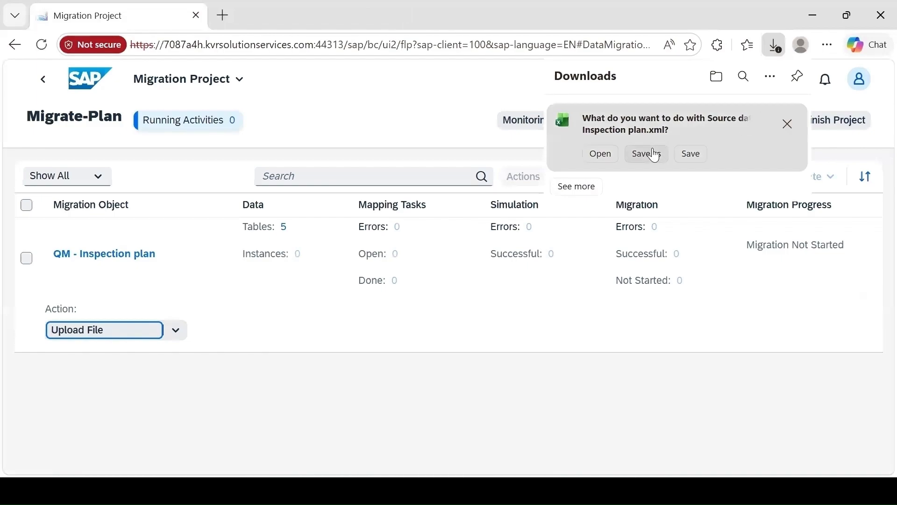
Save the template to the Desktop as "Source data for QM - Inspection plan.xml" and keep the flagged download
{"action": "left_click", "coordinate": [655, 155]}
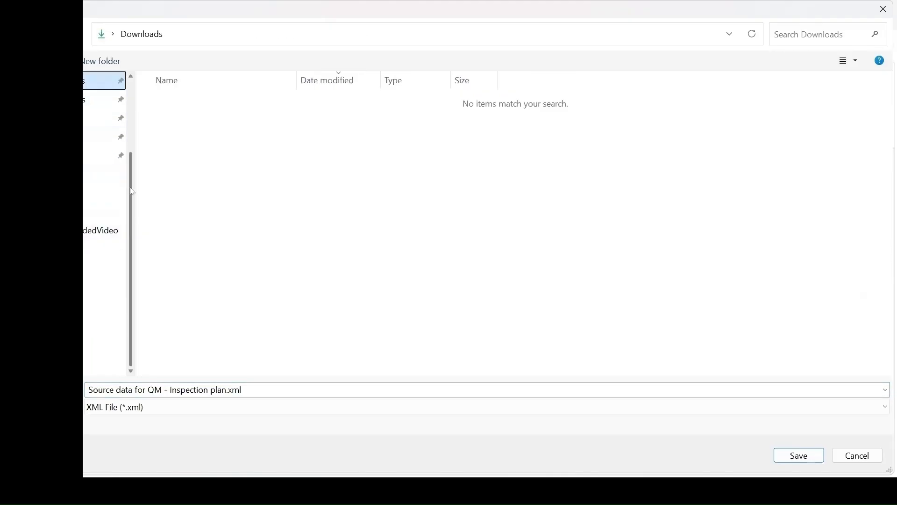
{"action": "left_click_drag", "start_coordinate": [132, 191], "coordinate": [150, 94]}
{"action": "left_click", "coordinate": [105, 159]}
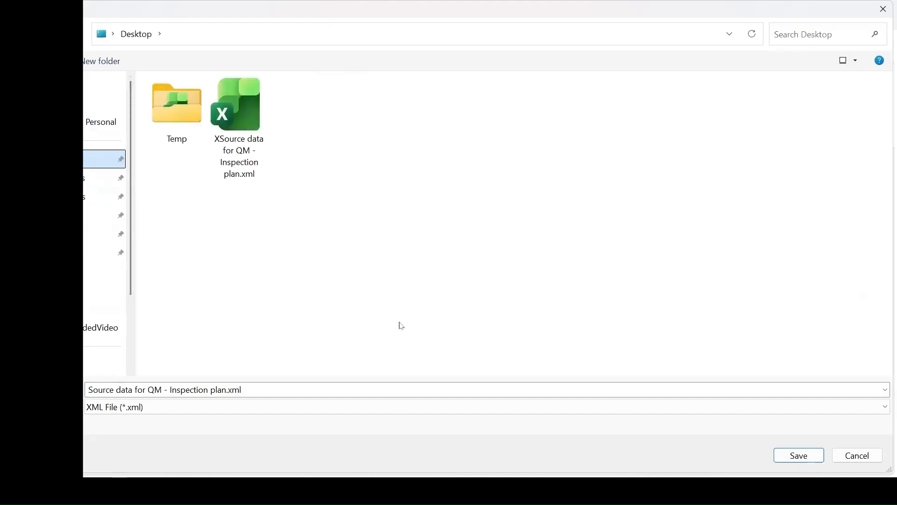
{"action": "left_click", "coordinate": [791, 456]}
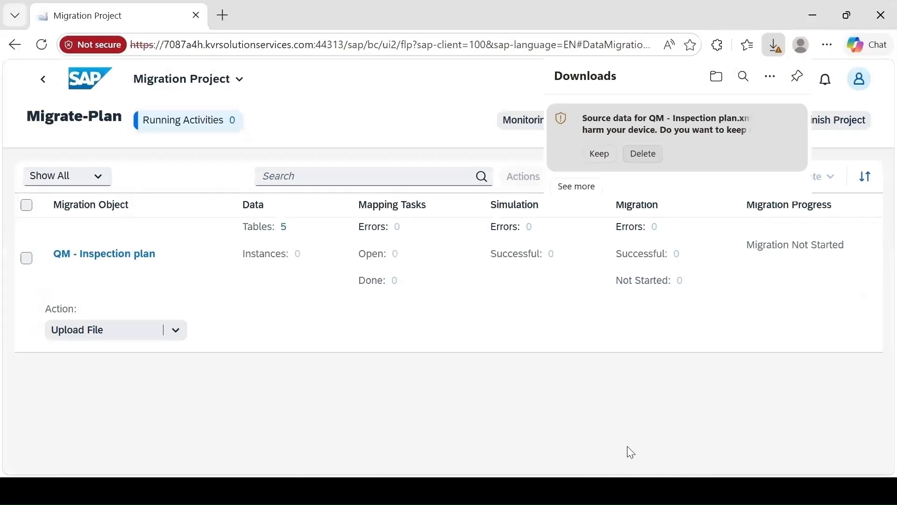
{"action": "left_click", "coordinate": [599, 153]}
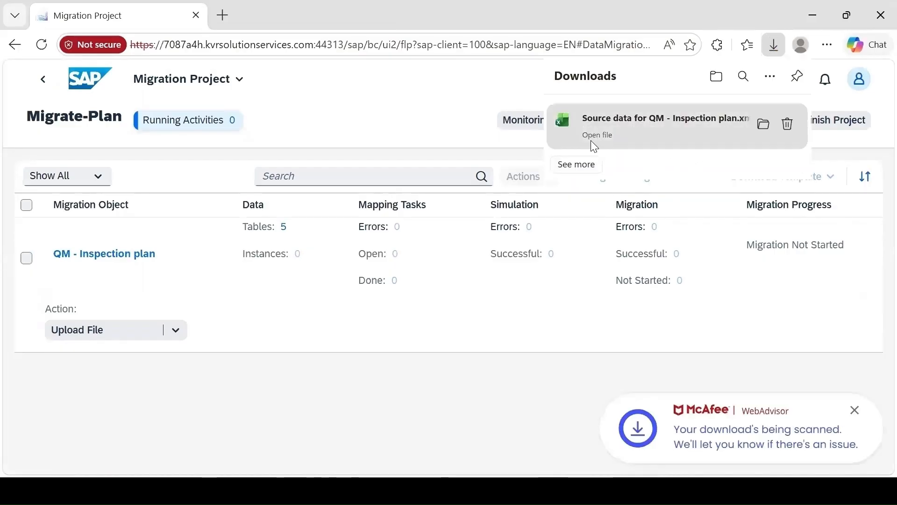
Open the downloaded template in Excel for editing and enable "Set precision as displayed" for this workbook
{"action": "left_click", "coordinate": [594, 140]}
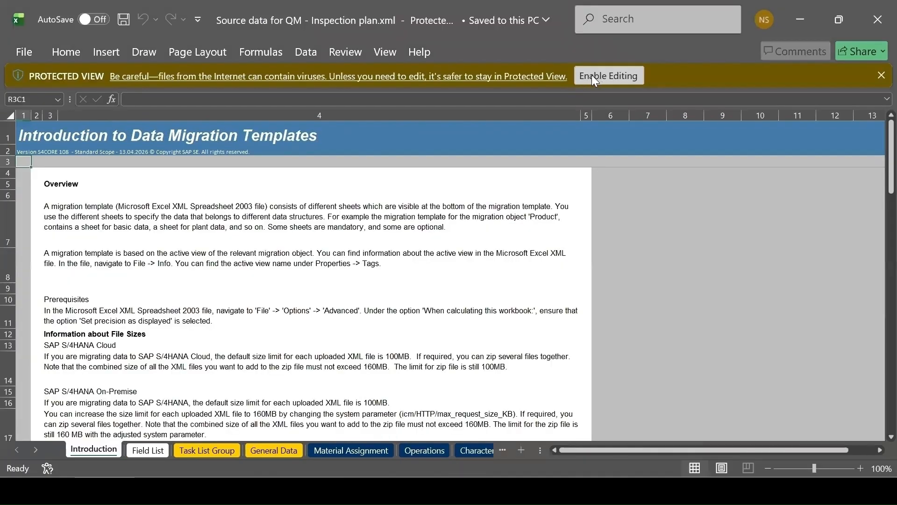
{"action": "left_click", "coordinate": [604, 79]}
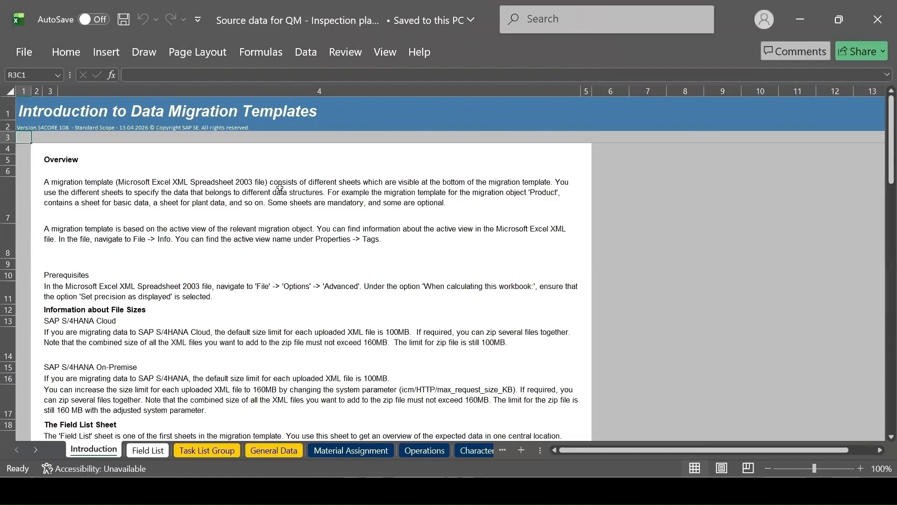
{"action": "left_click", "coordinate": [20, 54]}
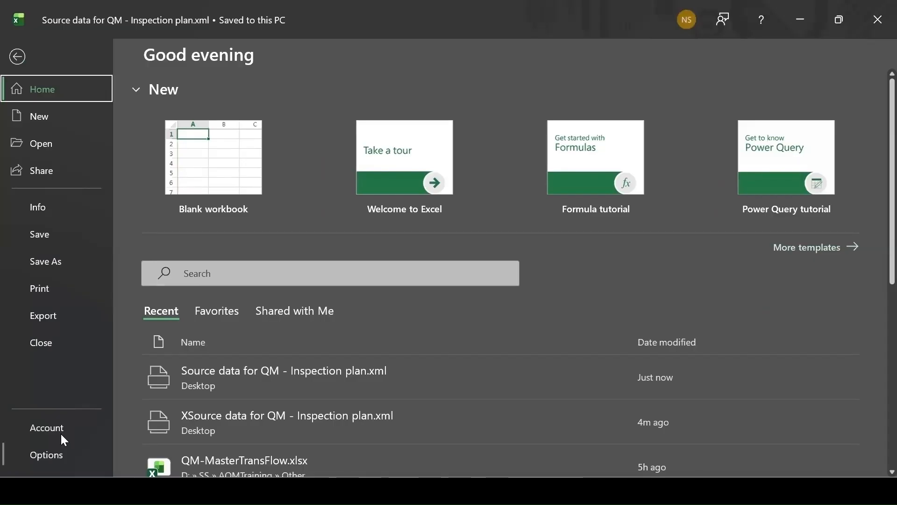
{"action": "left_click", "coordinate": [64, 441]}
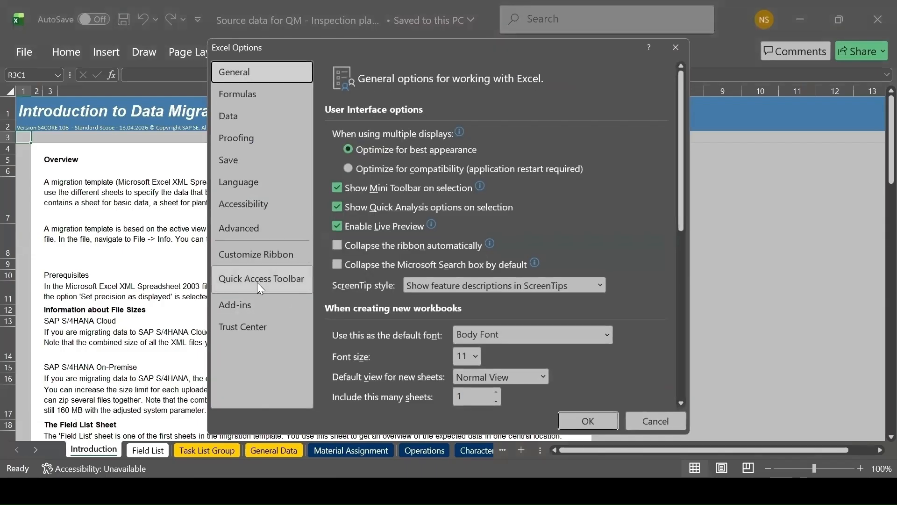
{"action": "left_click", "coordinate": [252, 226]}
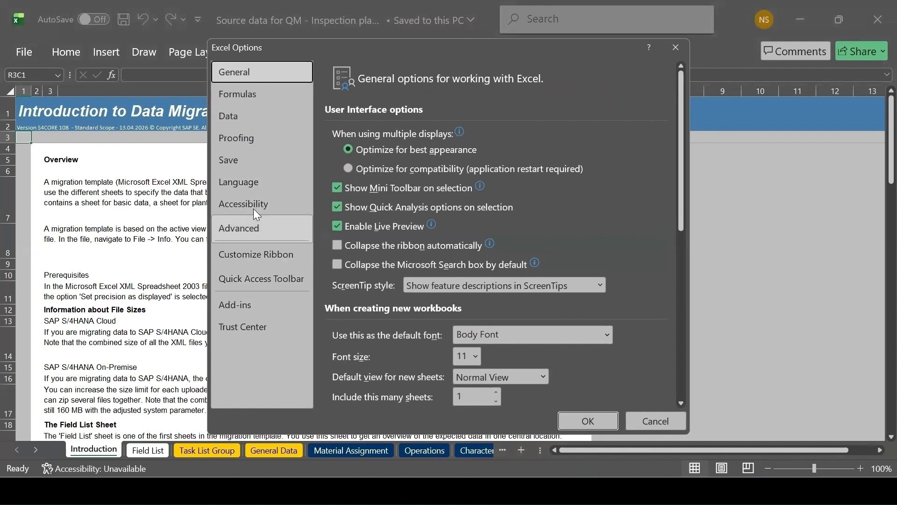
{"action": "scroll", "coordinate": [339, 214], "scroll_direction": "down", "scroll_amount": 15}
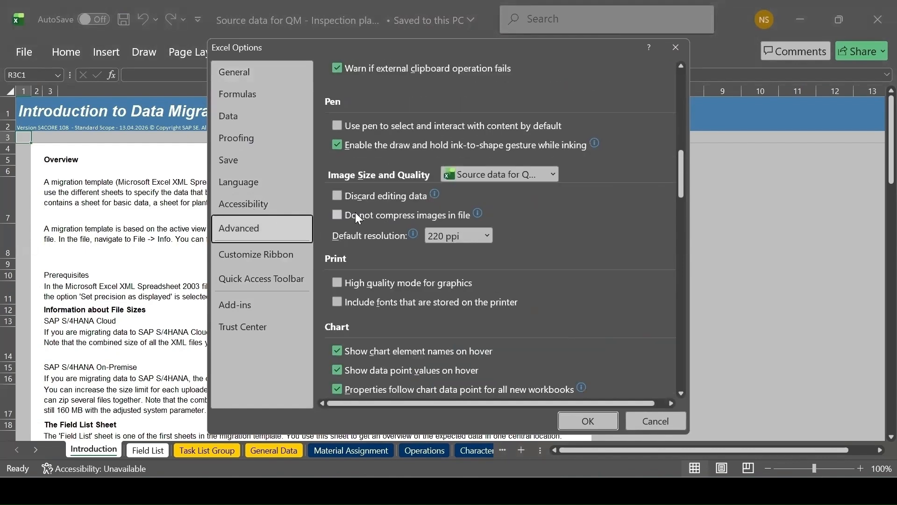
{"action": "scroll", "coordinate": [356, 218], "scroll_direction": "down", "scroll_amount": 15}
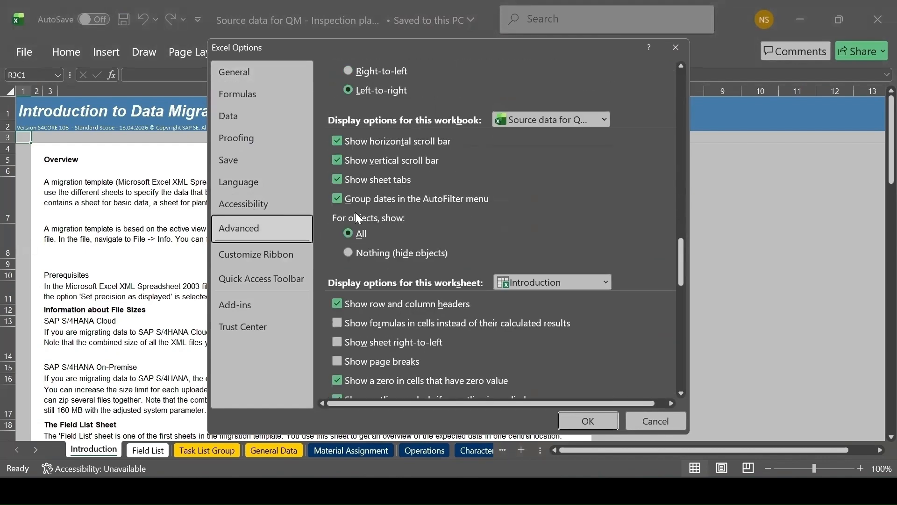
{"action": "scroll", "coordinate": [356, 218], "scroll_direction": "down", "scroll_amount": 12}
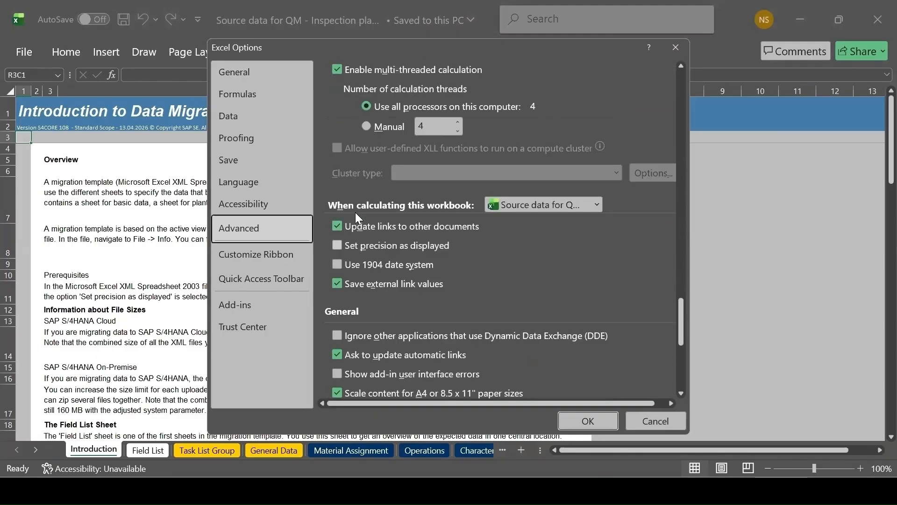
{"action": "left_click", "coordinate": [369, 245]}
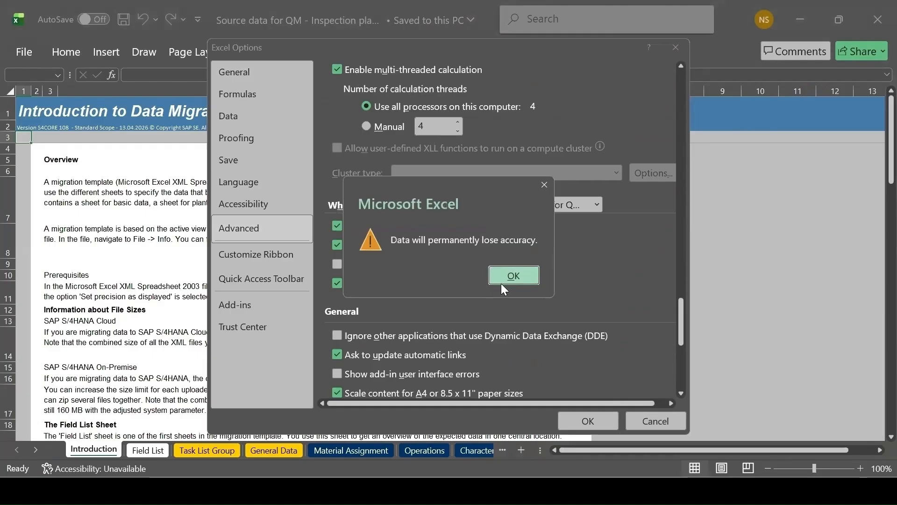
{"action": "left_click", "coordinate": [509, 274]}
{"action": "left_click", "coordinate": [587, 421]}
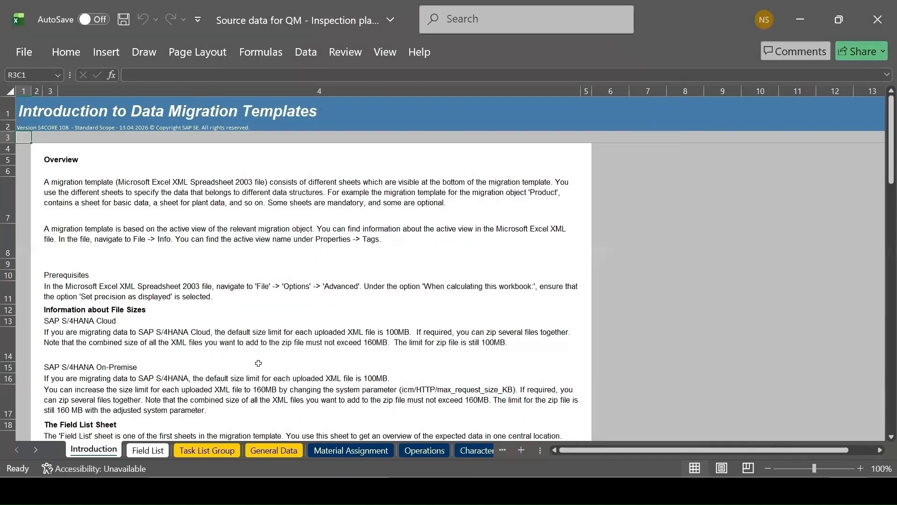
Save the inspection plan template, keeping the XML Spreadsheet 2003 format
{"action": "left_click", "coordinate": [403, 287]}
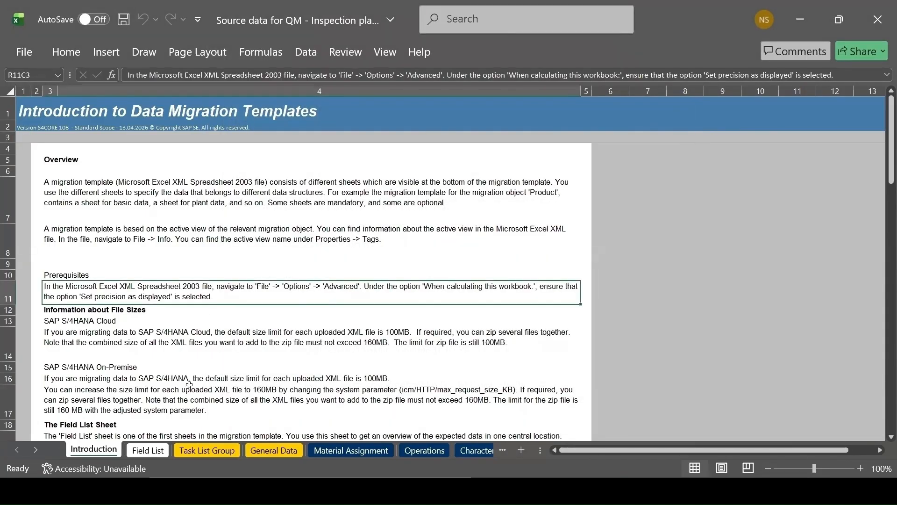
{"action": "key", "text": "ctrl+Home"}
{"action": "left_click", "coordinate": [124, 20]}
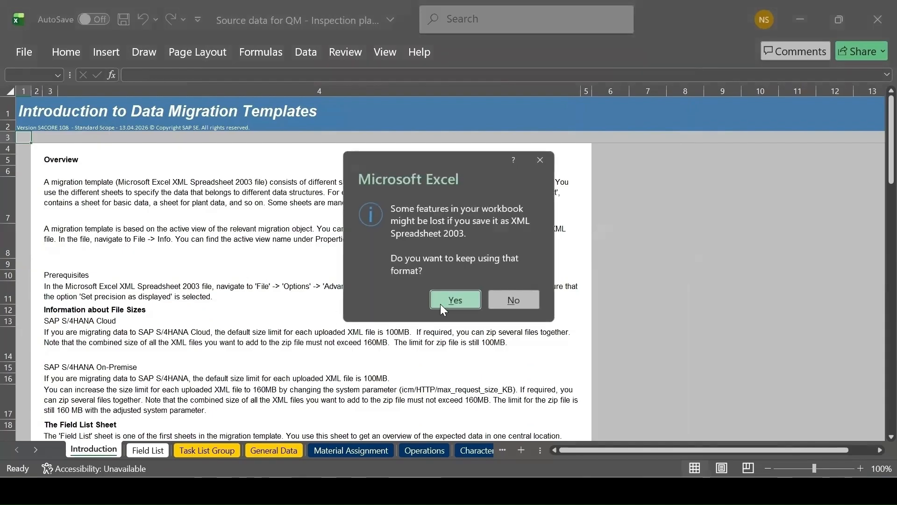
{"action": "left_click", "coordinate": [455, 300]}
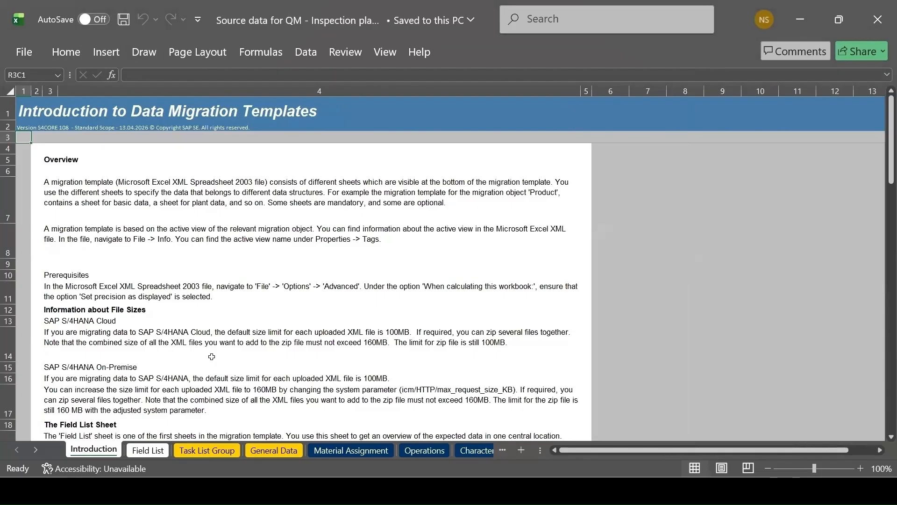
Read the instructions on the Introduction sheet of the template and look over the Field List sheet
{"action": "left_click", "coordinate": [159, 295]}
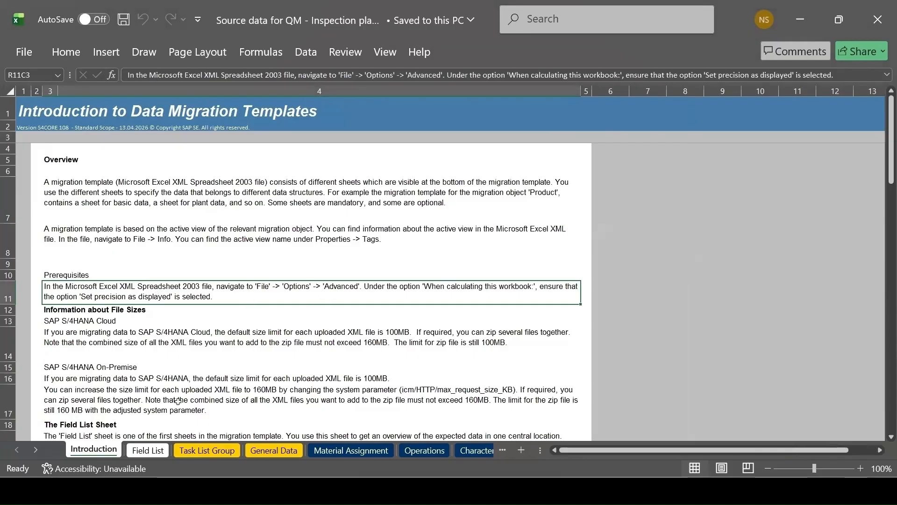
{"action": "key", "text": "ctrl+Home"}
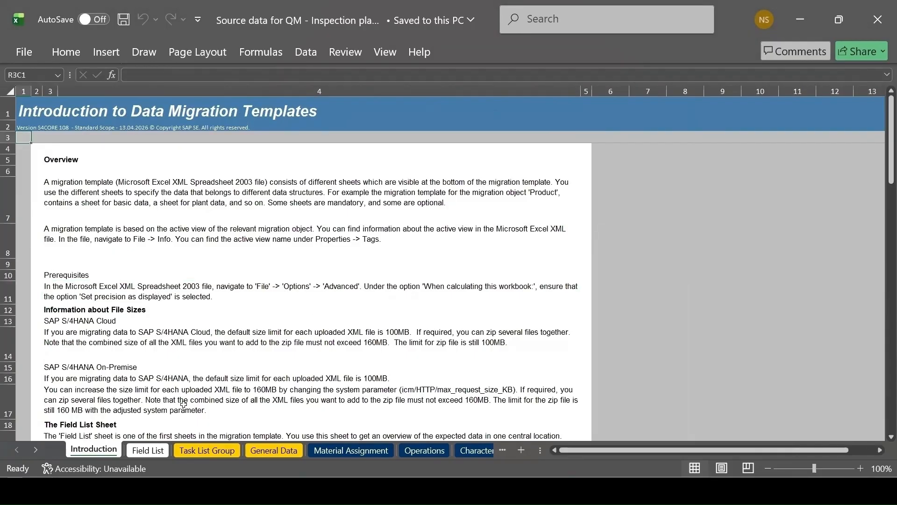
{"action": "scroll", "coordinate": [242, 313], "scroll_direction": "down", "scroll_amount": 2}
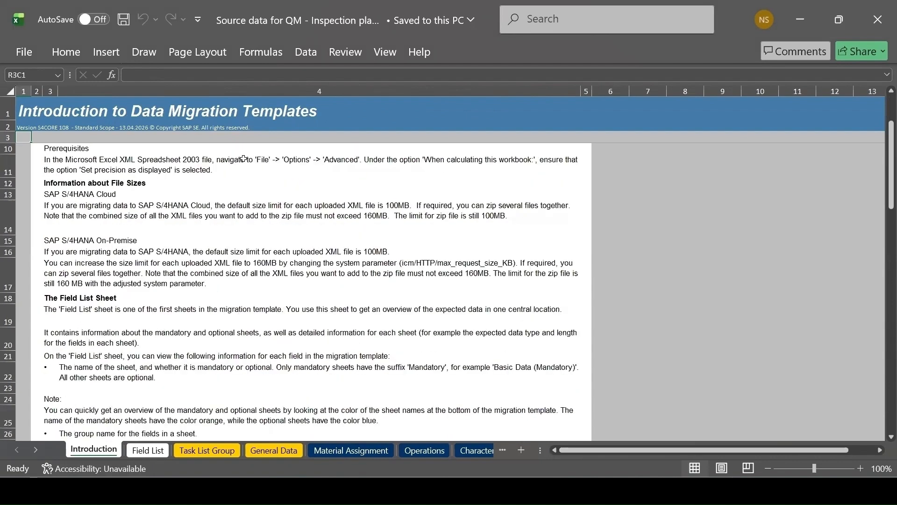
{"action": "scroll", "coordinate": [162, 316], "scroll_direction": "down", "scroll_amount": 2}
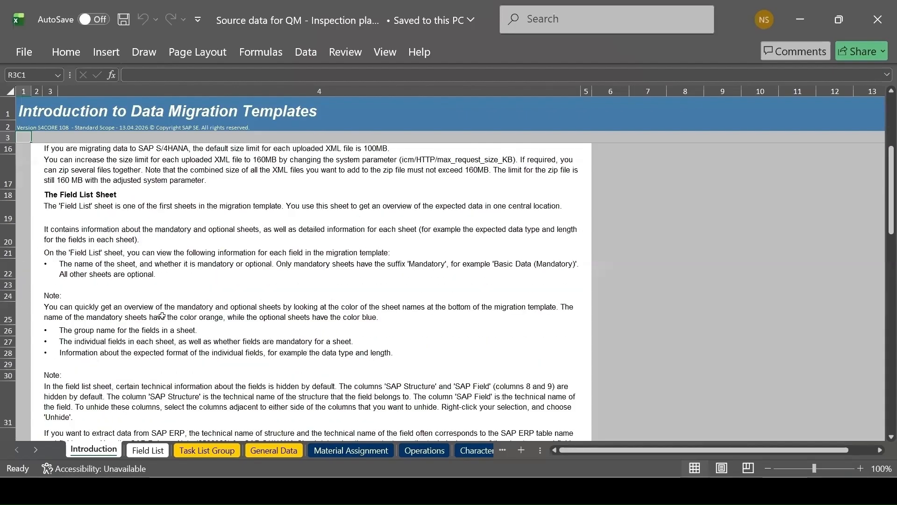
{"action": "scroll", "coordinate": [163, 316], "scroll_direction": "down", "scroll_amount": 3}
{"action": "scroll", "coordinate": [162, 316], "scroll_direction": "down", "scroll_amount": 2}
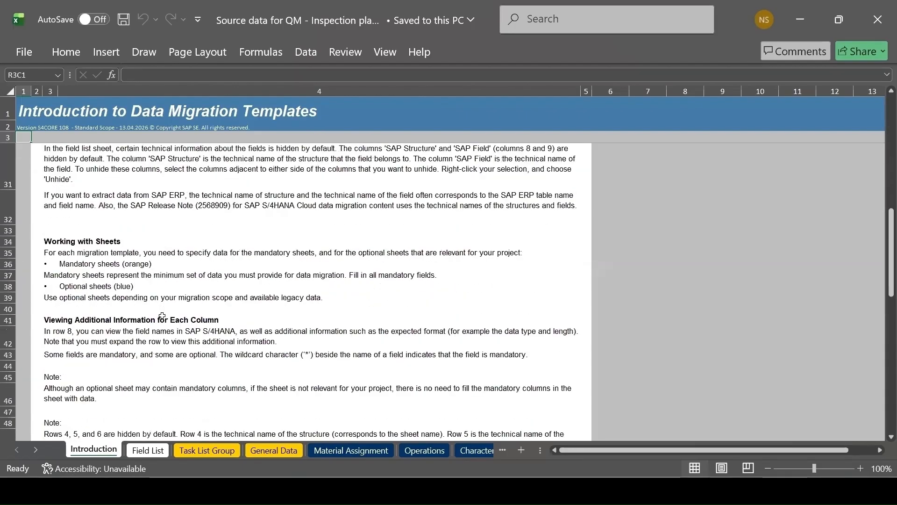
{"action": "scroll", "coordinate": [163, 316], "scroll_direction": "down", "scroll_amount": 3}
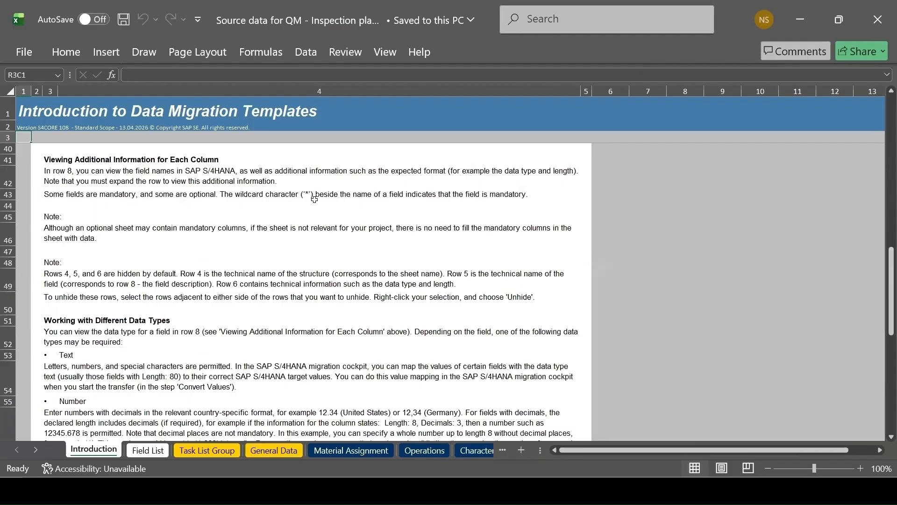
{"action": "scroll", "coordinate": [315, 199], "scroll_direction": "down", "scroll_amount": 3}
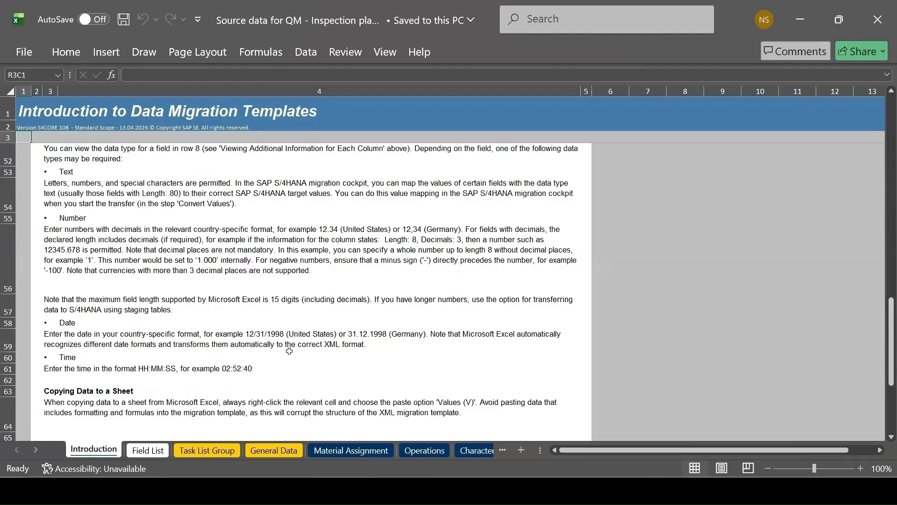
{"action": "scroll", "coordinate": [289, 351], "scroll_direction": "down", "scroll_amount": 3}
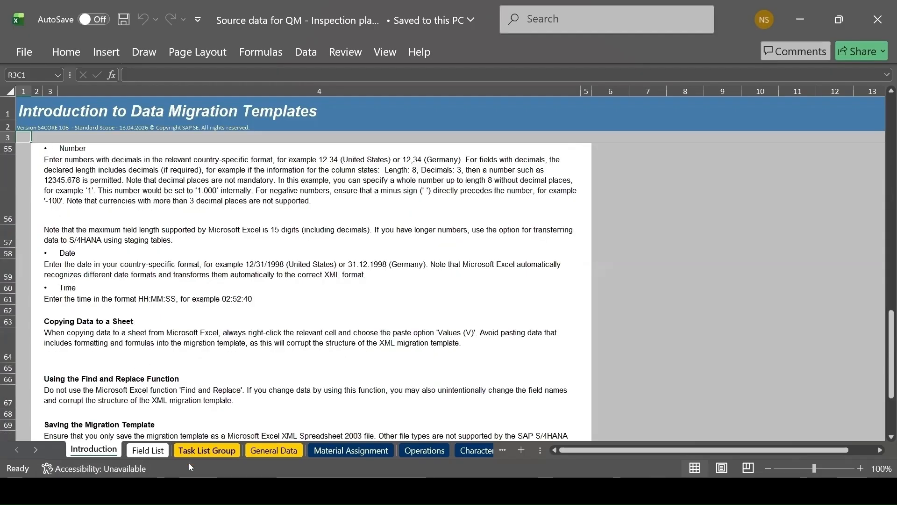
{"action": "left_click", "coordinate": [148, 450]}
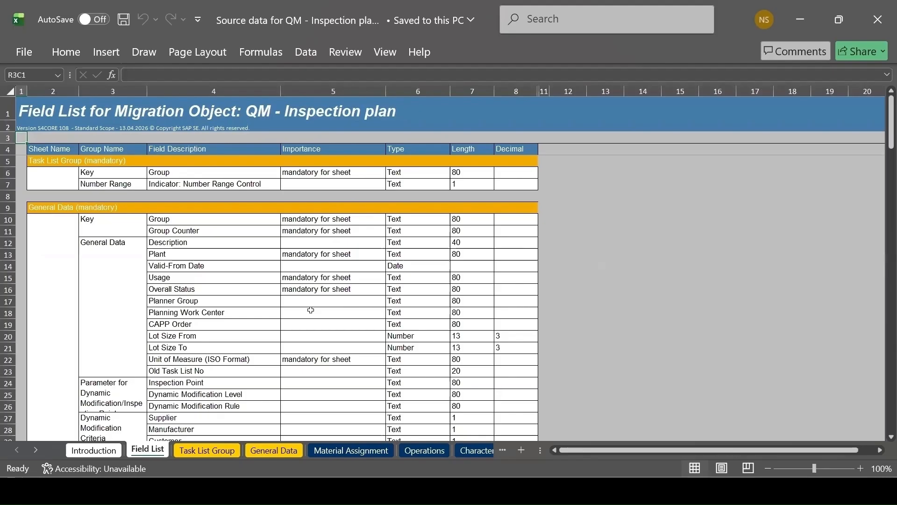
{"action": "key", "text": "ctrl+Page_Up"}
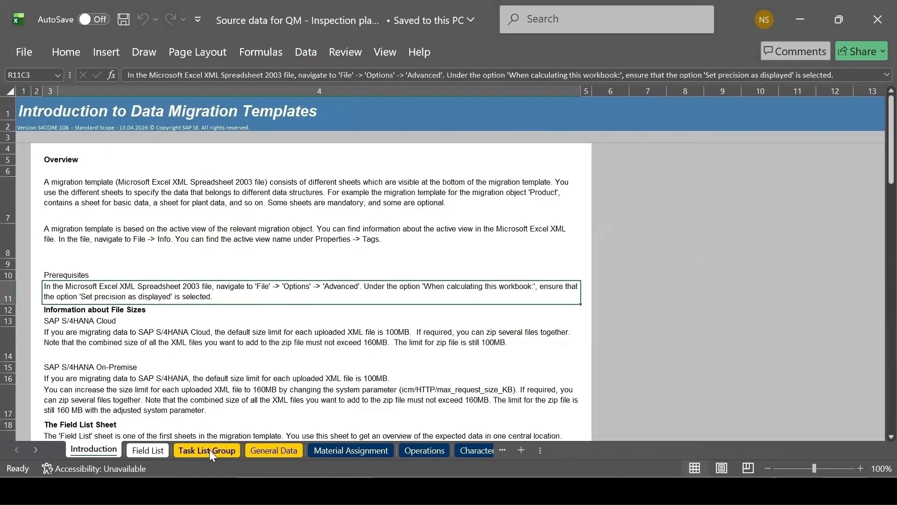
View the Task List Group sheet in the filled XSource workbook, and expand row 8 on the template's Task List Group sheet to show the field descriptions
{"action": "key", "text": "alt+Tab"}
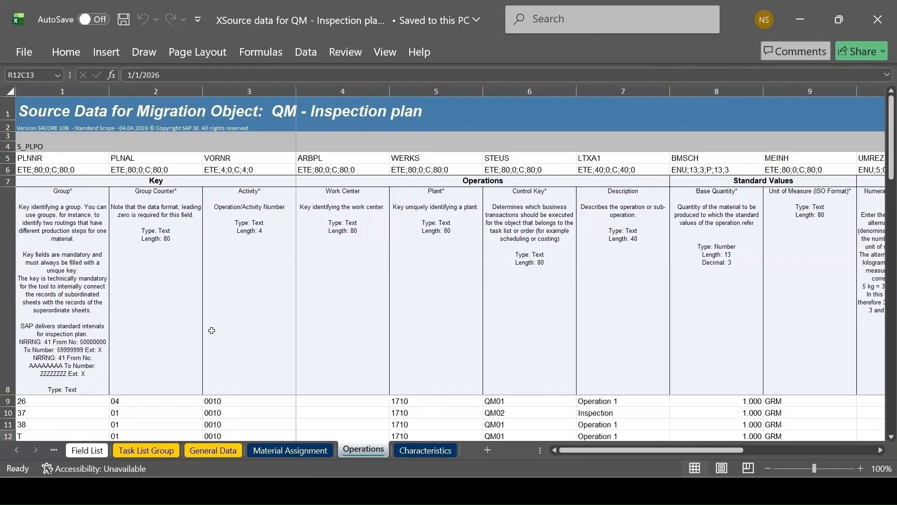
{"action": "left_click", "coordinate": [155, 451]}
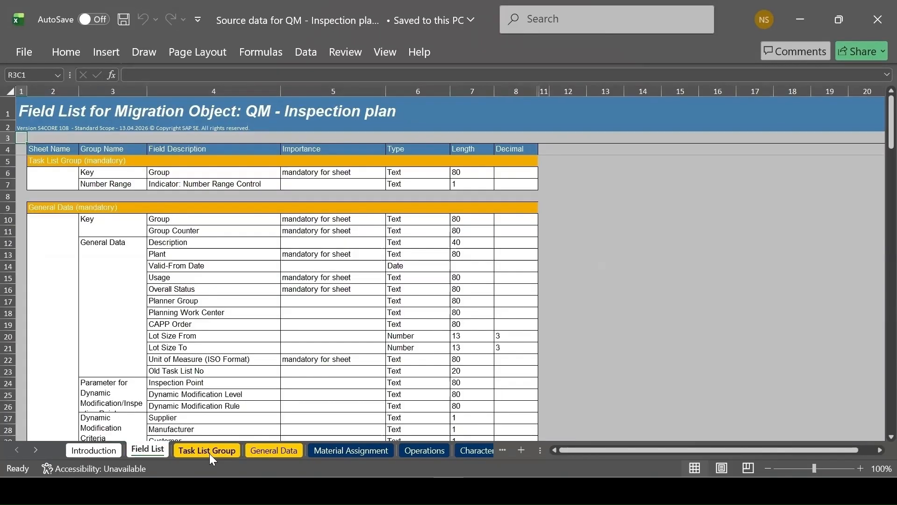
{"action": "left_click", "coordinate": [209, 453]}
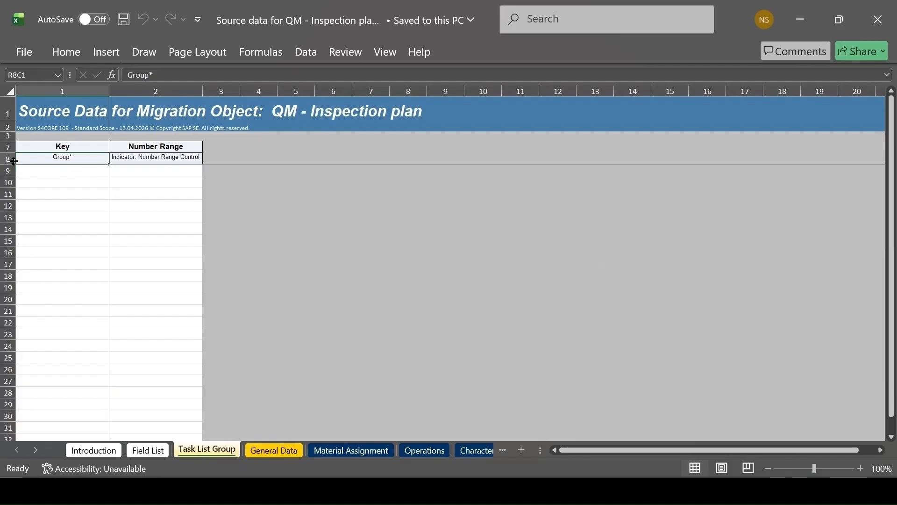
{"action": "left_click_drag", "start_coordinate": [14, 161], "coordinate": [14, 255]}
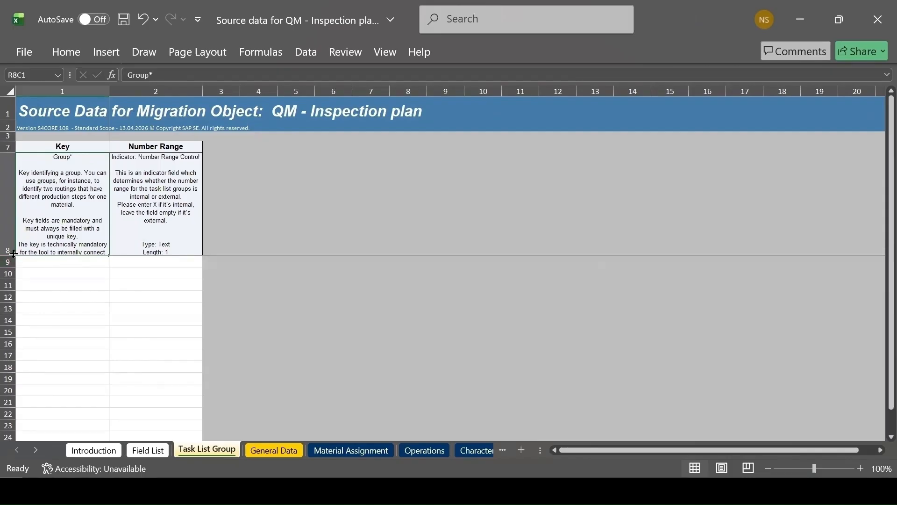
{"action": "left_click_drag", "start_coordinate": [12, 255], "coordinate": [11, 317]}
Unhide the technical rows 4 to 6 on the template's Task List Group sheet
{"action": "left_click", "coordinate": [8, 136]}
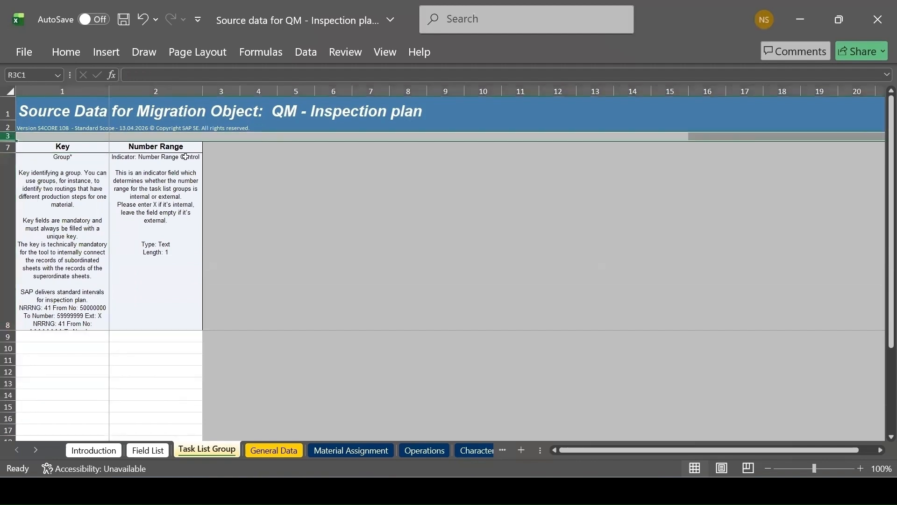
{"action": "key", "text": "shift+Down"}
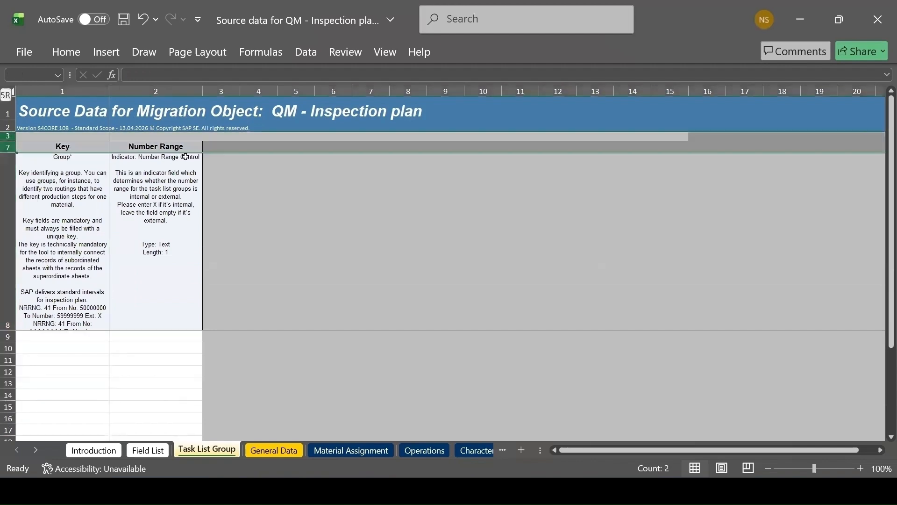
{"action": "right_click", "coordinate": [8, 136]}
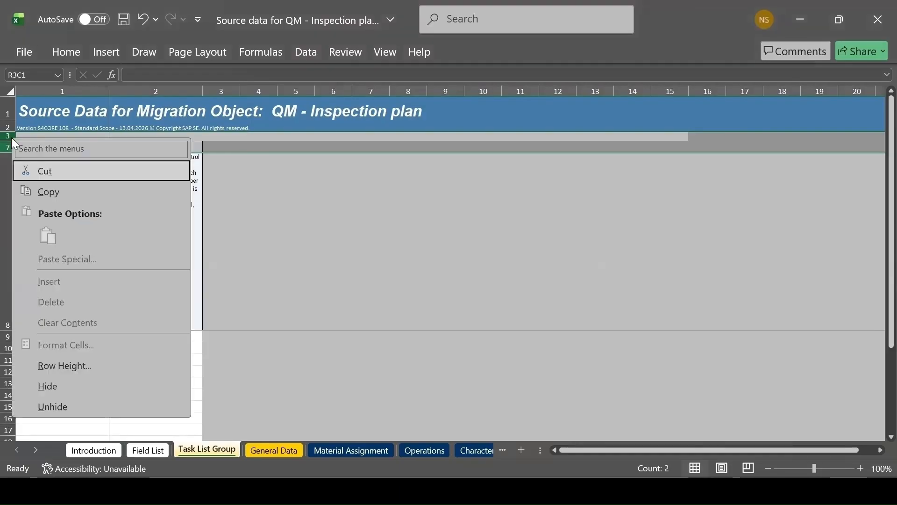
{"action": "left_click", "coordinate": [42, 405]}
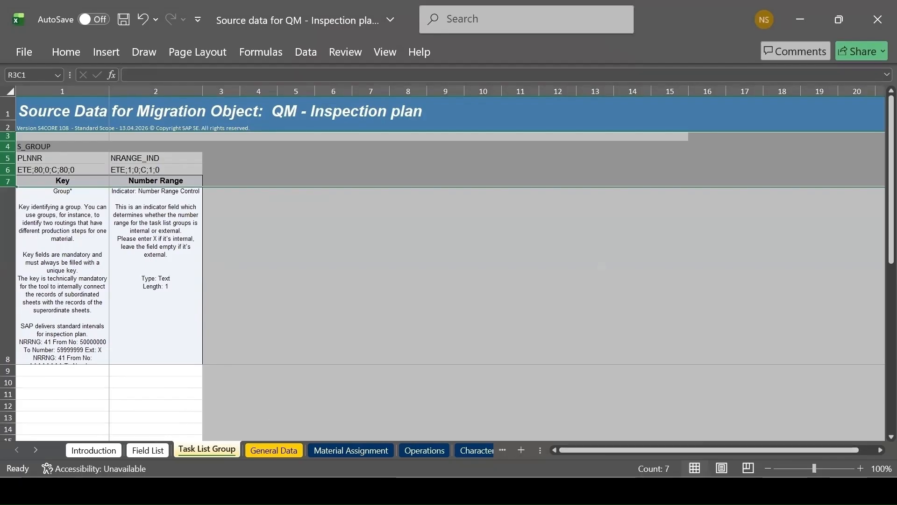
Copy the group and number range entries in rows 9 to 12 of the XSource workbook's Task List Group sheet into the same rows of the template
{"action": "left_click", "coordinate": [592, 490]}
{"action": "left_click", "coordinate": [563, 445]}
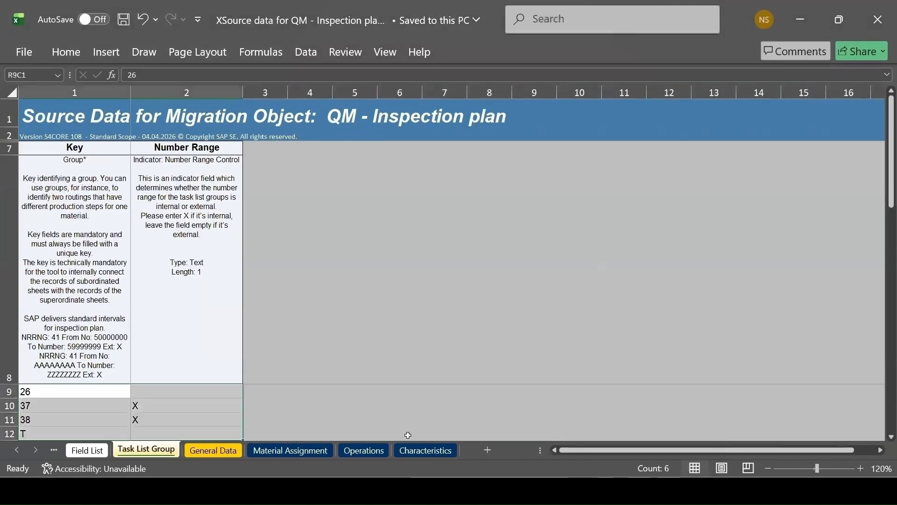
{"action": "scroll", "coordinate": [70, 395], "scroll_direction": "up", "scroll_amount": 5}
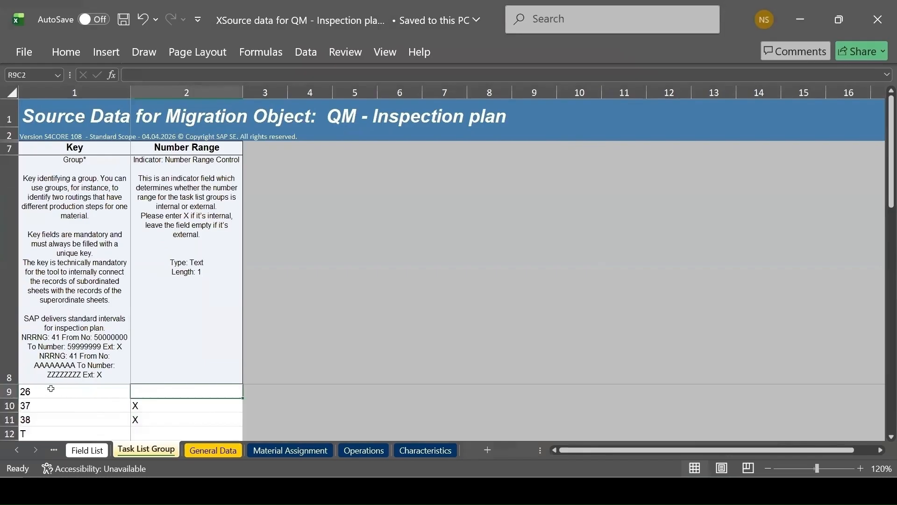
{"action": "left_click_drag", "start_coordinate": [59, 389], "coordinate": [194, 434]}
{"action": "key", "text": "ctrl+c"}
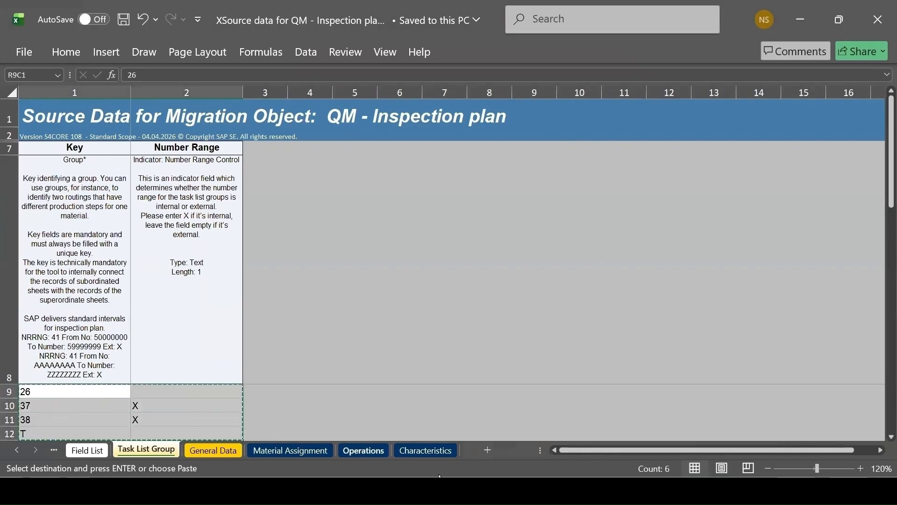
{"action": "left_click", "coordinate": [591, 491]}
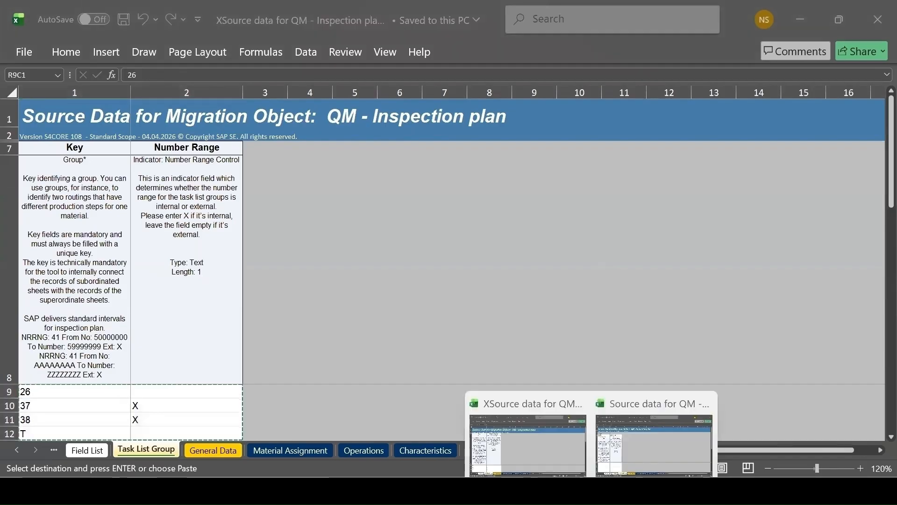
{"action": "left_click", "coordinate": [551, 454]}
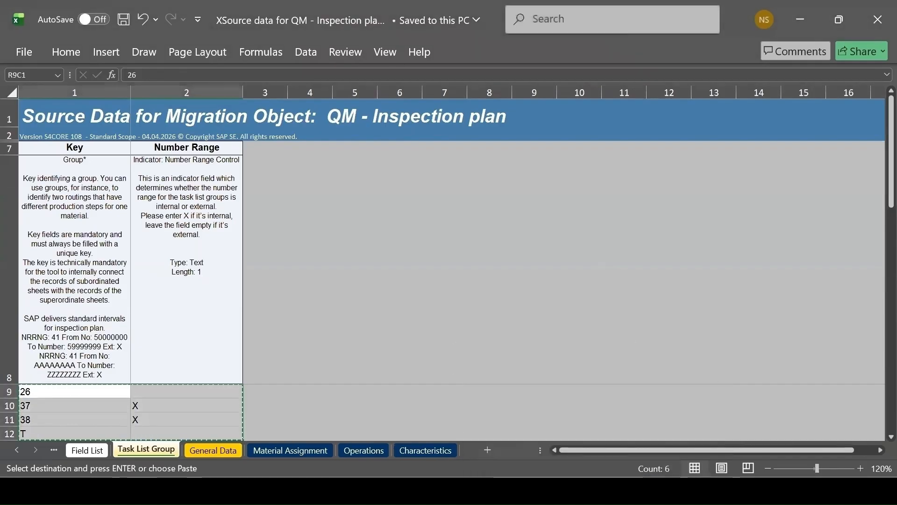
{"action": "left_click", "coordinate": [591, 491]}
{"action": "left_click", "coordinate": [631, 459]}
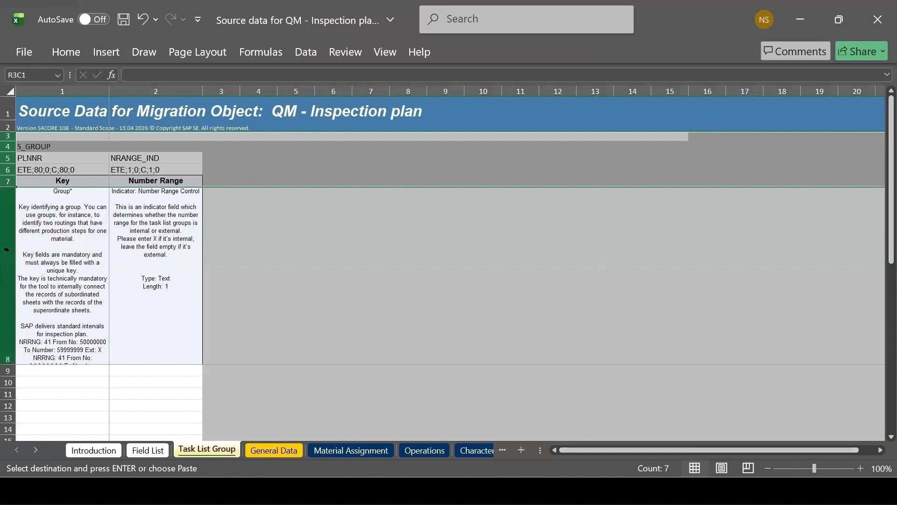
{"action": "left_click", "coordinate": [50, 369]}
{"action": "key", "text": "ctrl+v"}
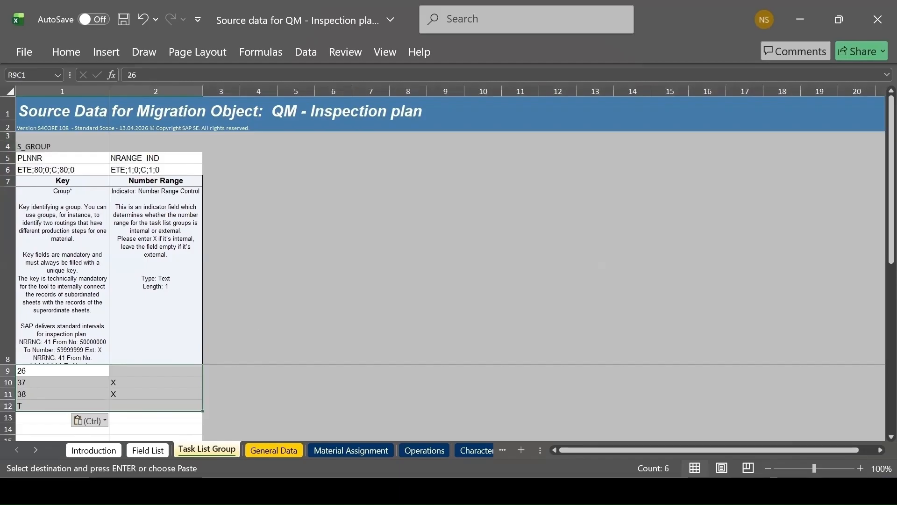
Switch to SAP GUI and open the Quality Management customizing with transaction QCC0
{"action": "left_click", "coordinate": [558, 450]}
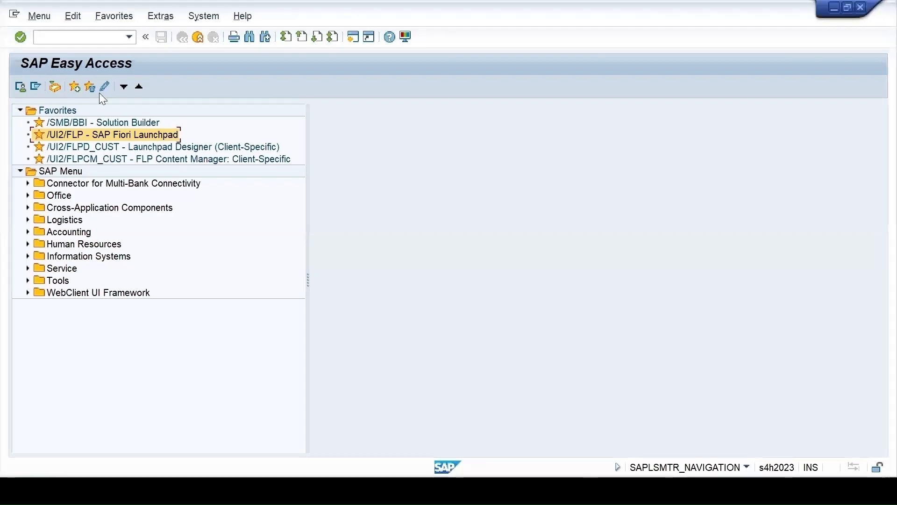
{"action": "left_click", "coordinate": [79, 40]}
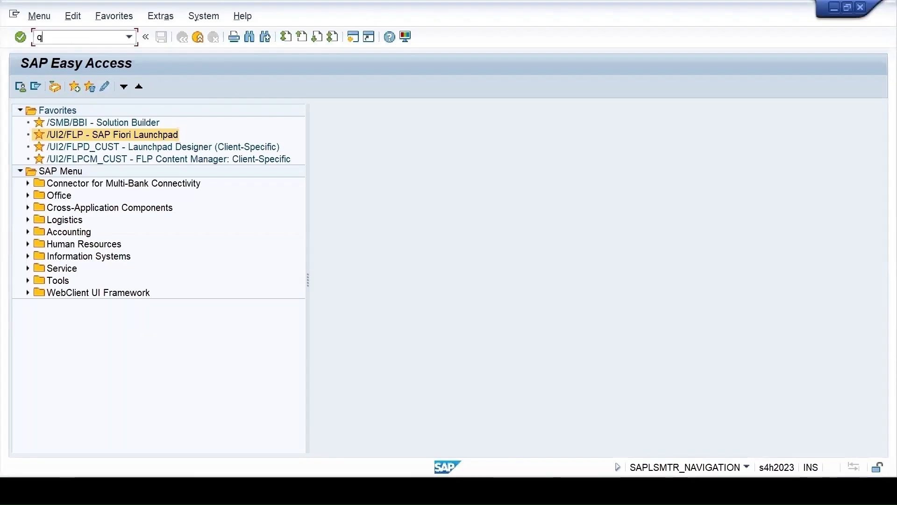
{"action": "type", "text": "cc0"}
{"action": "key", "text": "Return"}
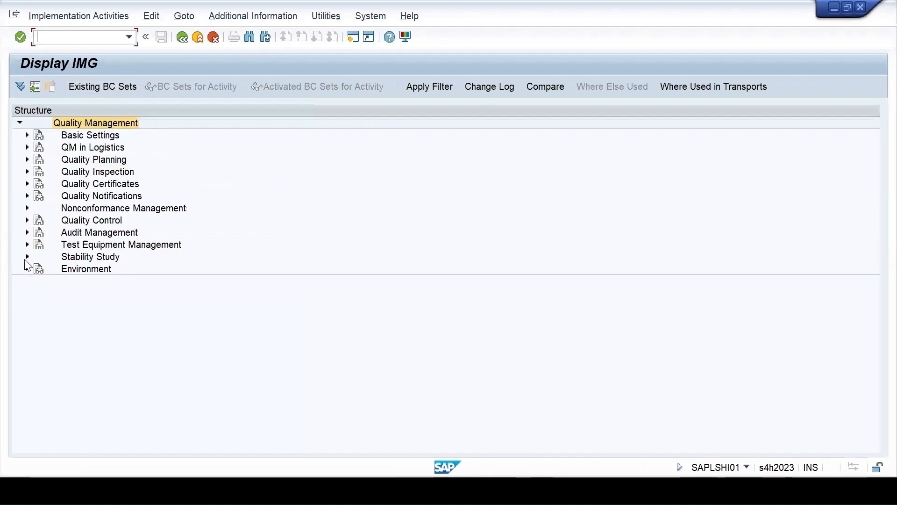
Open Maintain Number Ranges for Inspection Plans under Quality Planning, Inspection Planning, General
{"action": "left_click", "coordinate": [28, 160]}
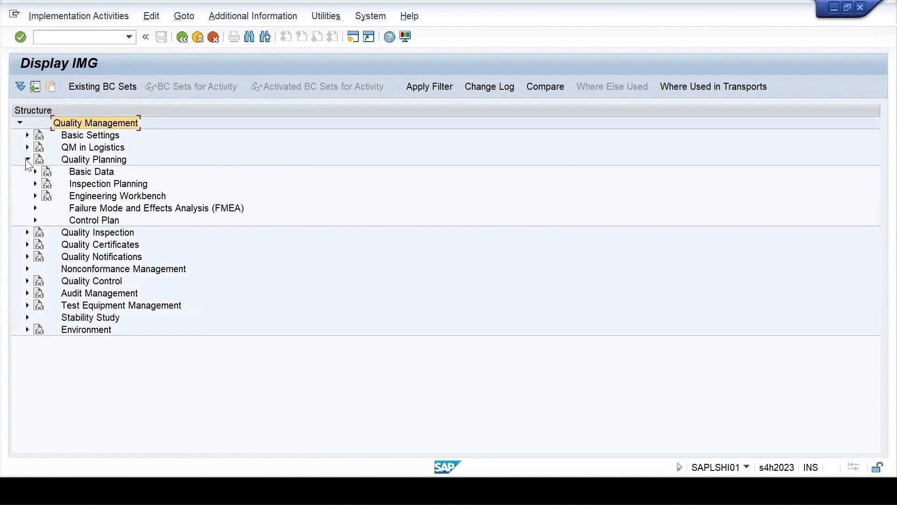
{"action": "left_click", "coordinate": [36, 183]}
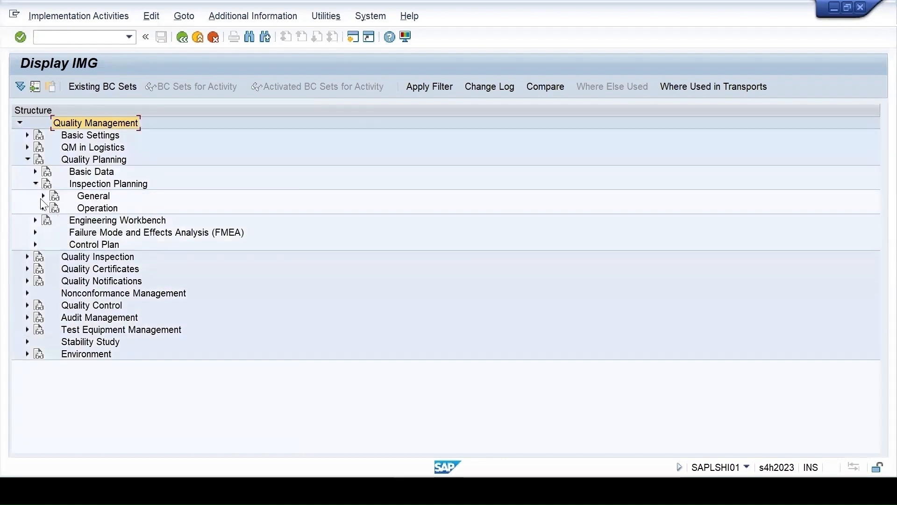
{"action": "left_click", "coordinate": [43, 197]}
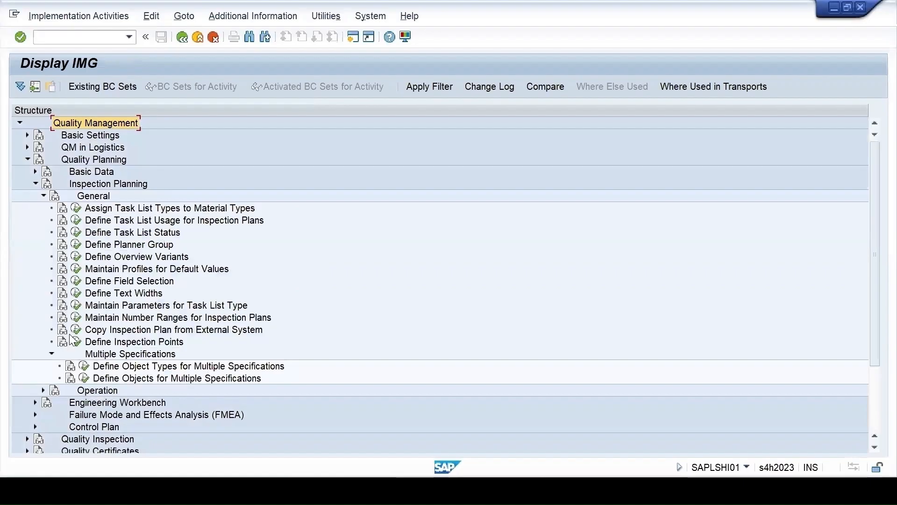
{"action": "left_click", "coordinate": [75, 317]}
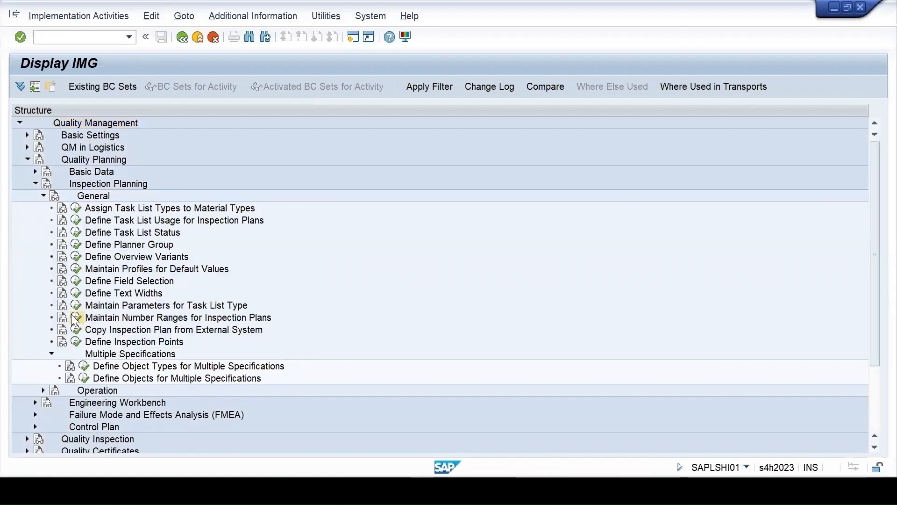
Display the number range intervals of object ROUTING_Q and check the status of the internal range 01
{"action": "double_click", "coordinate": [124, 164]}
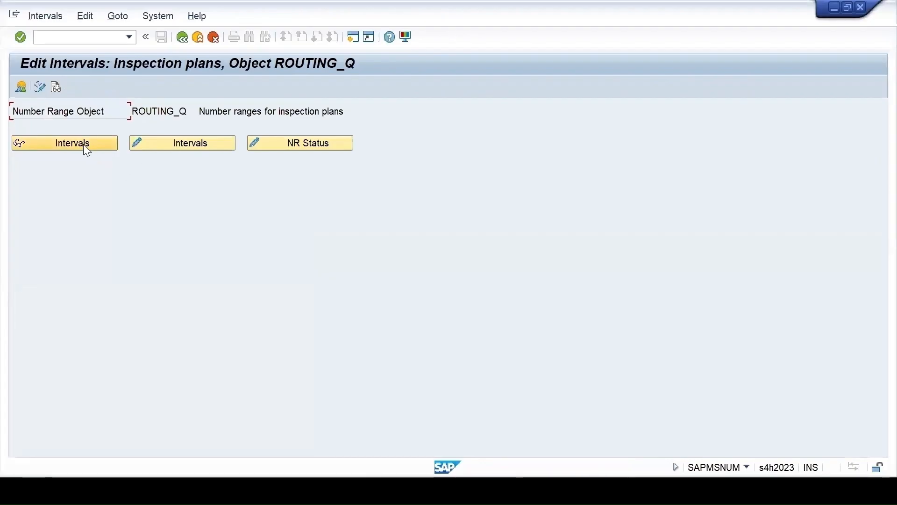
{"action": "left_click", "coordinate": [84, 145]}
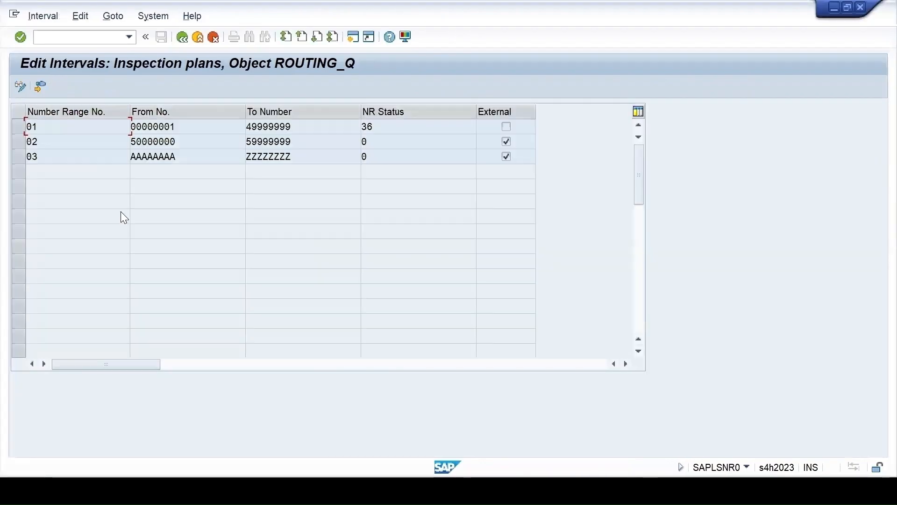
{"action": "double_click", "coordinate": [380, 126]}
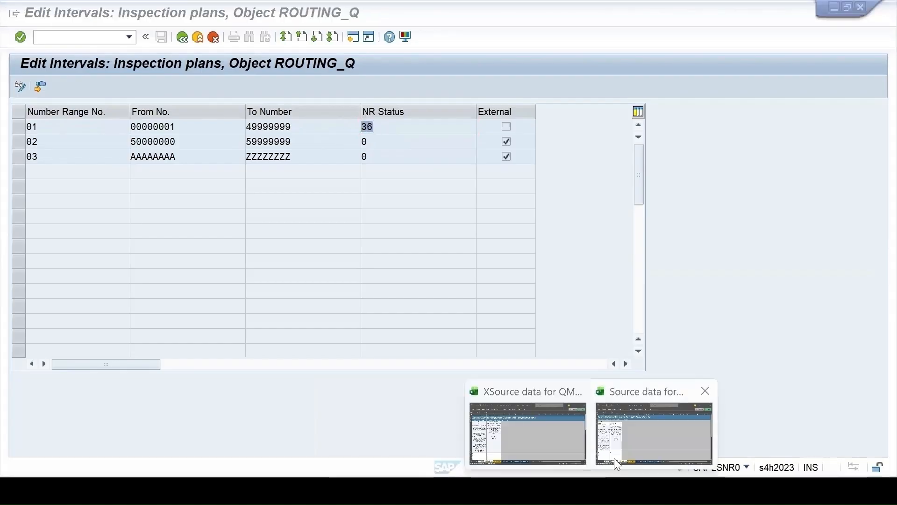
Switch to the Source data template in Excel and review groups 37, 38 and 26 with their number range indicators on Task List Group
{"action": "left_click", "coordinate": [599, 456]}
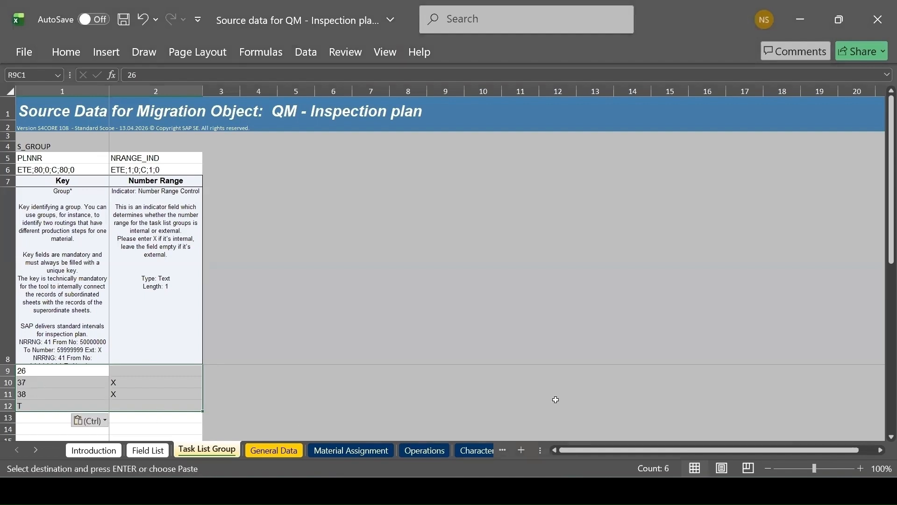
{"action": "left_click", "coordinate": [45, 380]}
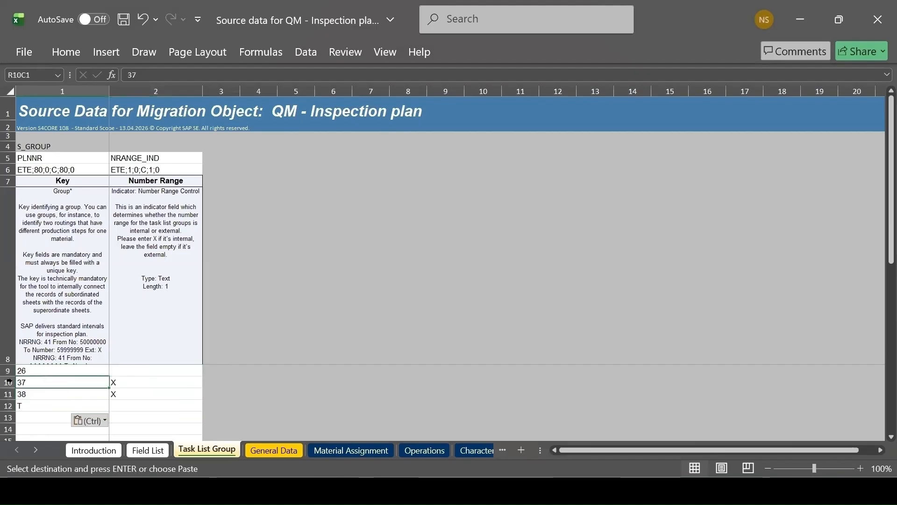
{"action": "left_click", "coordinate": [32, 396]}
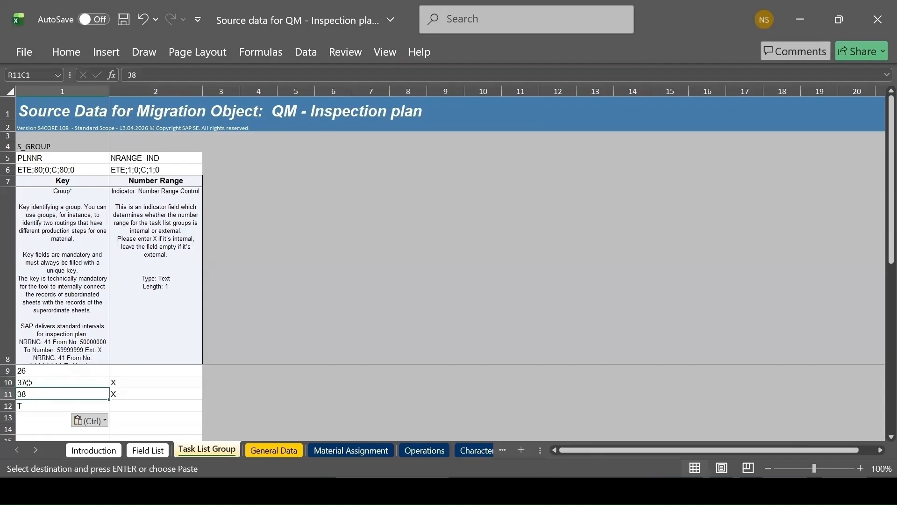
{"action": "left_click", "coordinate": [125, 384]}
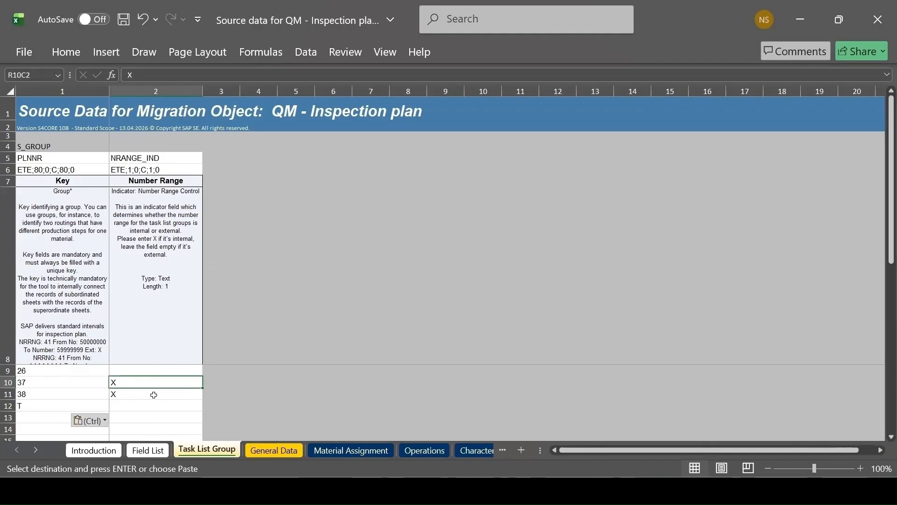
{"action": "left_click", "coordinate": [31, 370]}
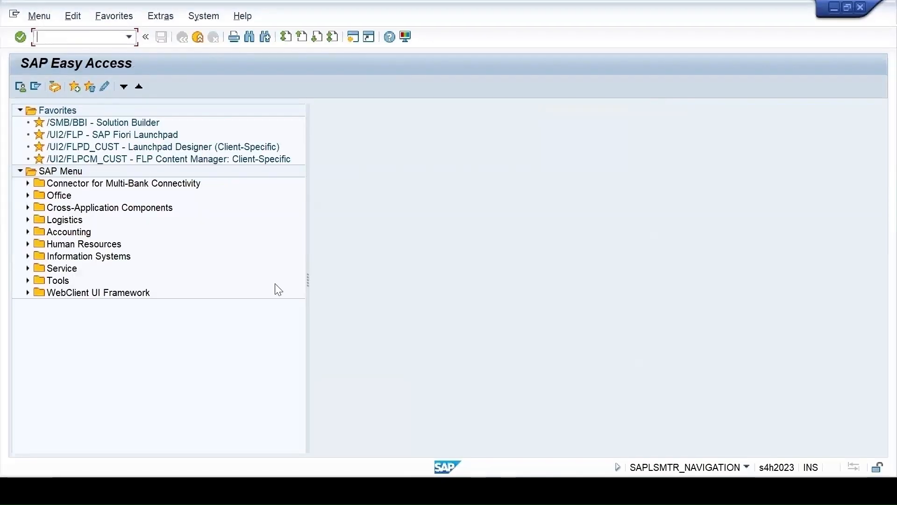
Open Change Inspection Plan in another SAP GUI session and display the task list overview for group 26
{"action": "type", "text": "qp02"}
{"action": "key", "text": "Return"}
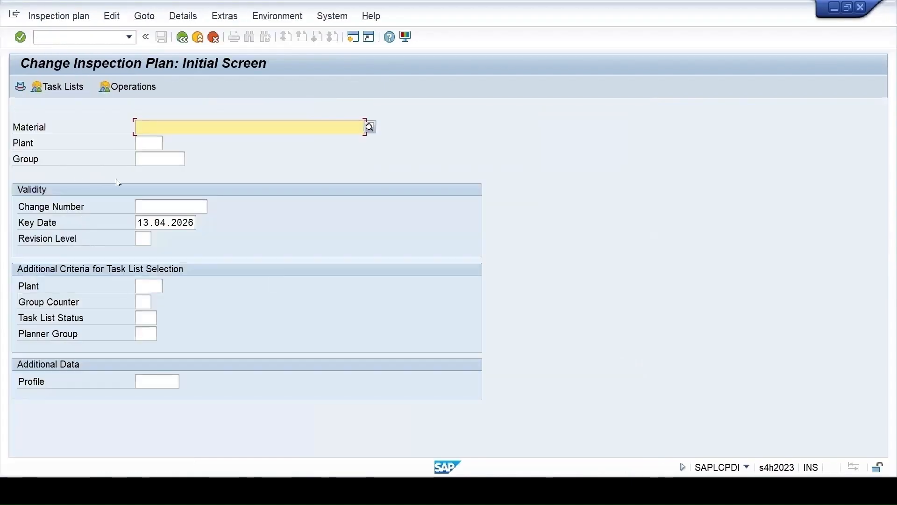
{"action": "left_click", "coordinate": [147, 160]}
{"action": "type", "text": "26"}
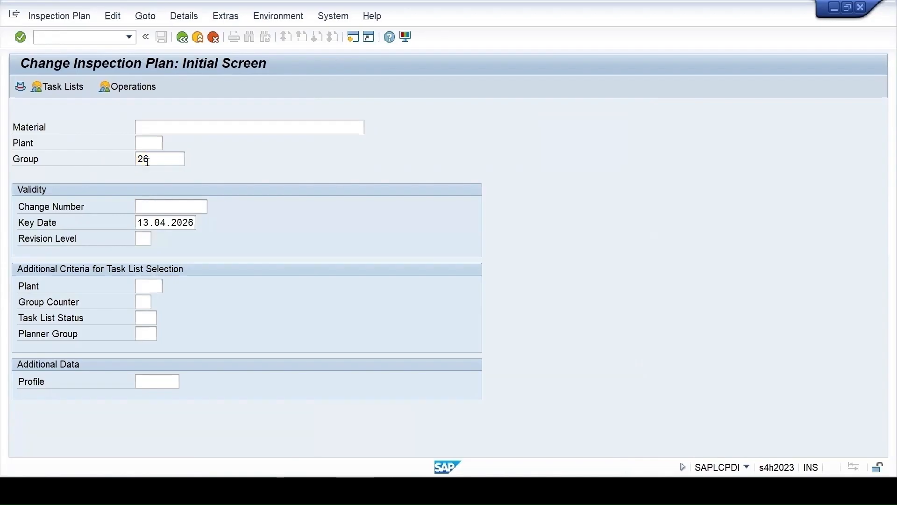
{"action": "key", "text": "Return"}
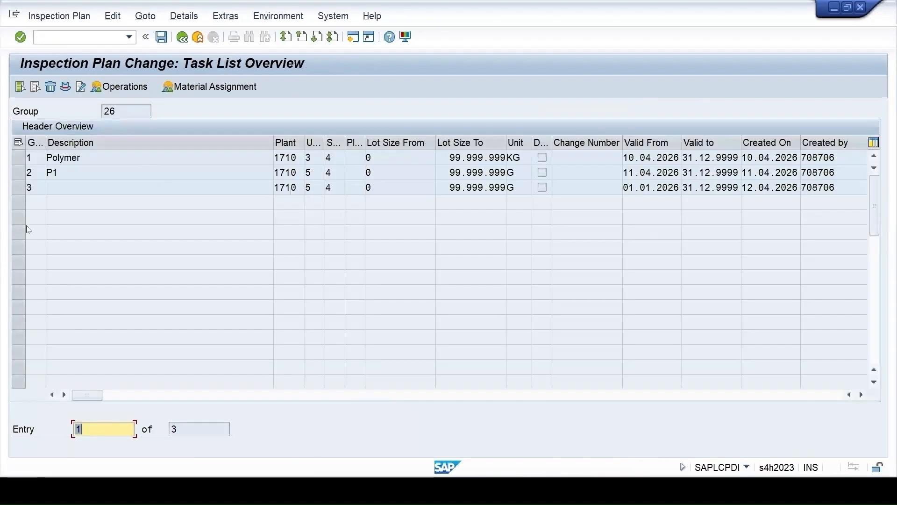
{"action": "left_click", "coordinate": [126, 112]}
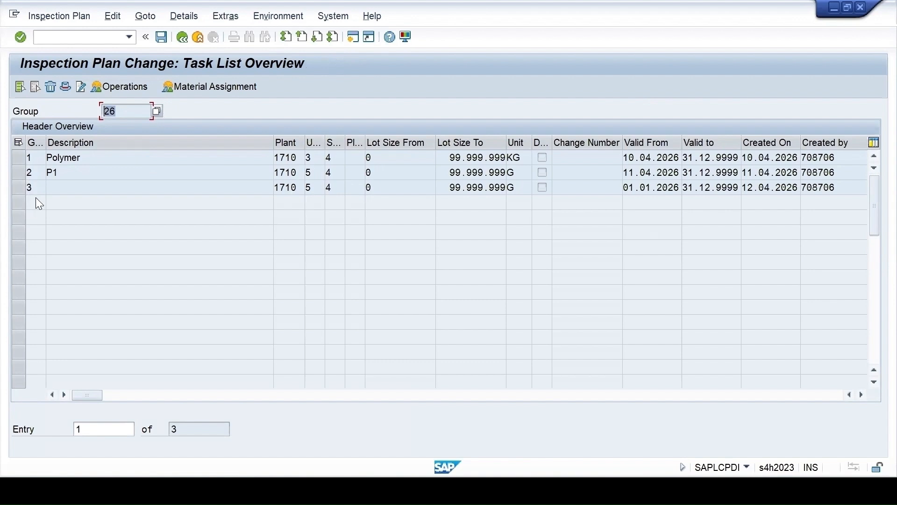
Compare group keys 37 and T in the Excel template with the status of number range 01 in the SAP intervals display
{"action": "left_click", "coordinate": [592, 491]}
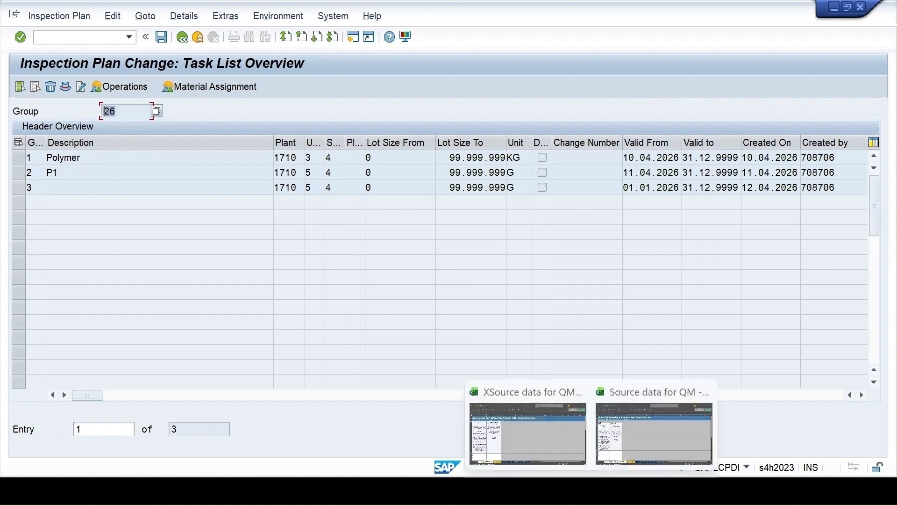
{"action": "left_click", "coordinate": [628, 446]}
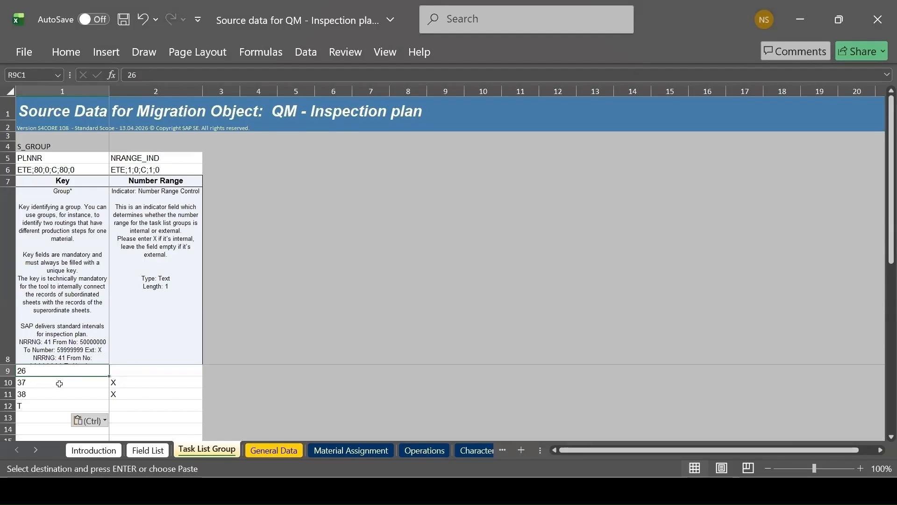
{"action": "left_click", "coordinate": [35, 384]}
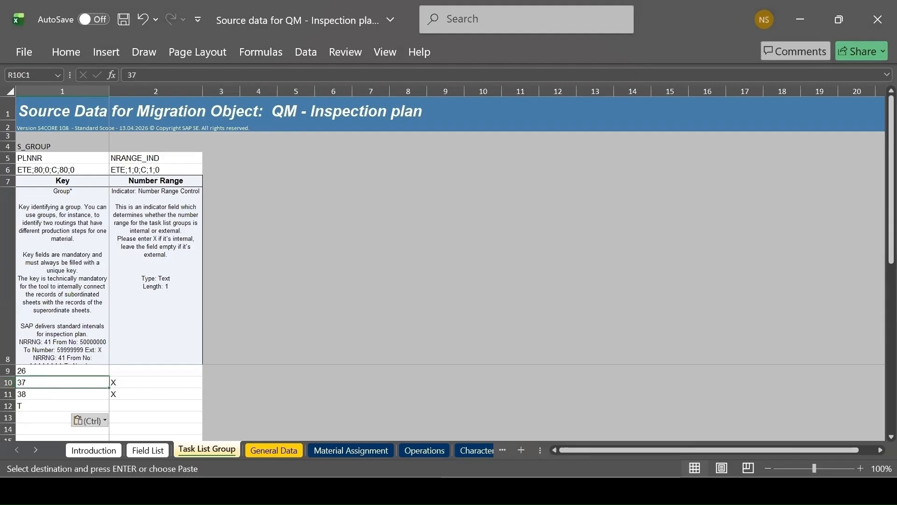
{"action": "mouse_move", "coordinate": [539, 490]}
{"action": "left_click", "coordinate": [510, 447]}
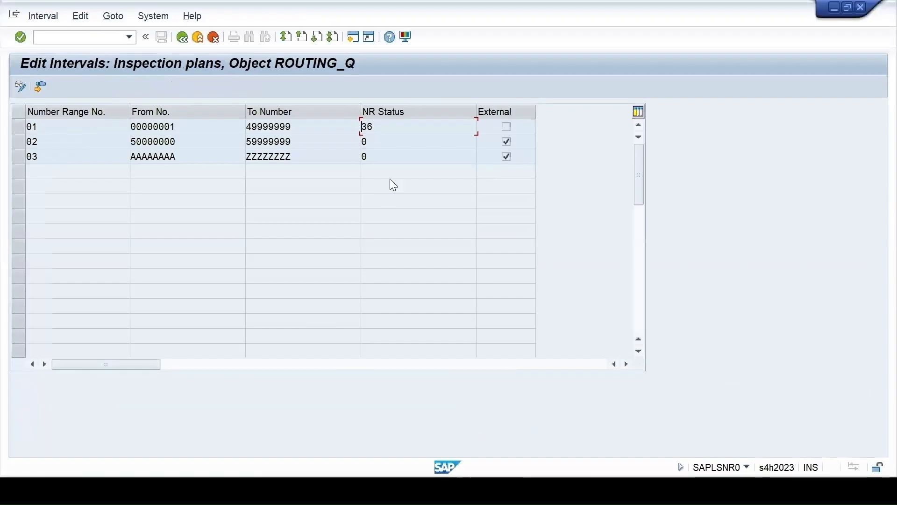
{"action": "left_click_drag", "start_coordinate": [377, 132], "coordinate": [353, 126]}
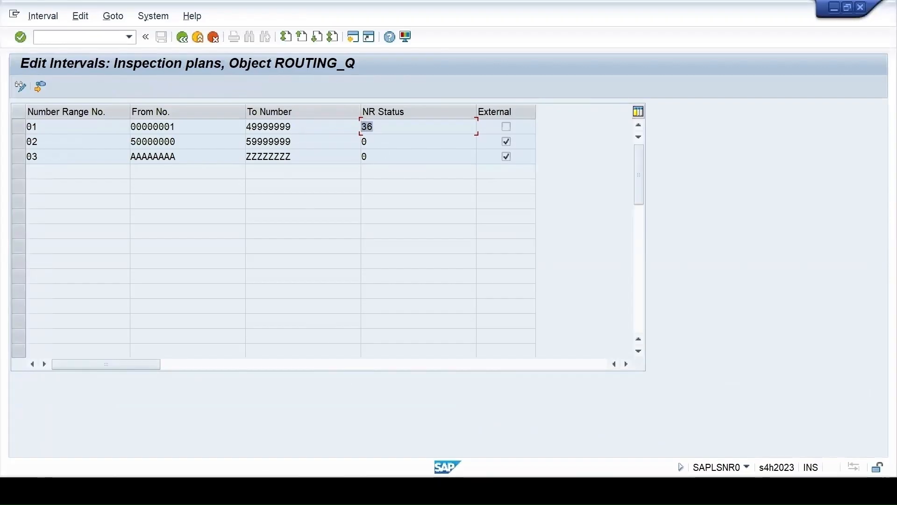
{"action": "mouse_move", "coordinate": [591, 490]}
{"action": "left_click", "coordinate": [603, 435]}
{"action": "left_click", "coordinate": [21, 406]}
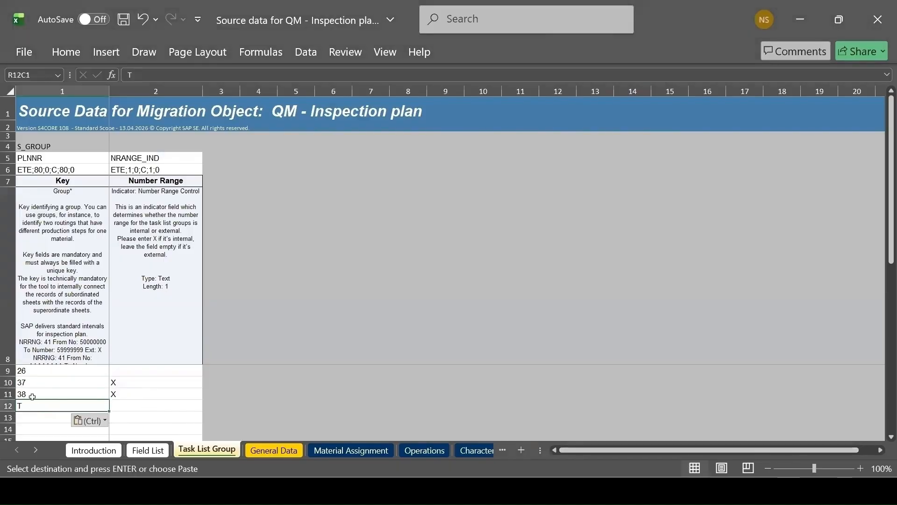
Check the entries for groups T and 26 in the XSource workbook, and groups 37 and T in the template's Task List Group sheet
{"action": "key", "text": "alt+Tab"}
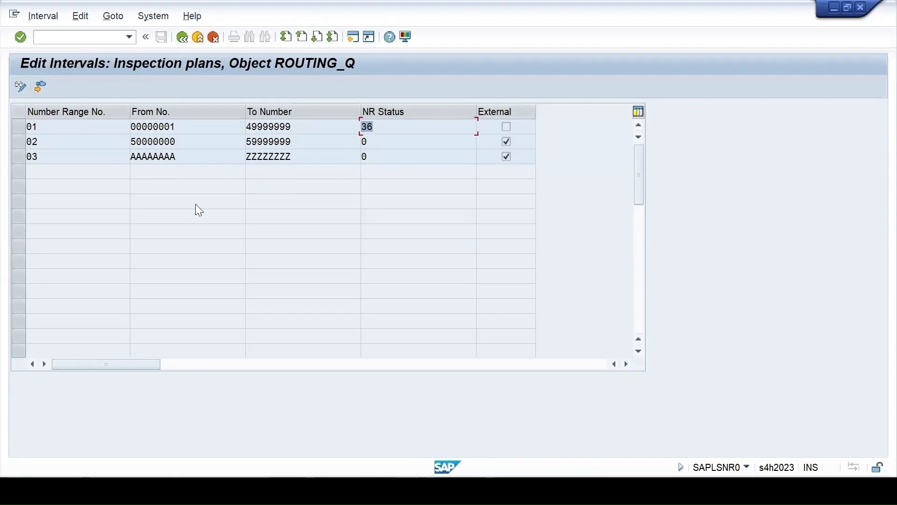
{"action": "left_click", "coordinate": [157, 489]}
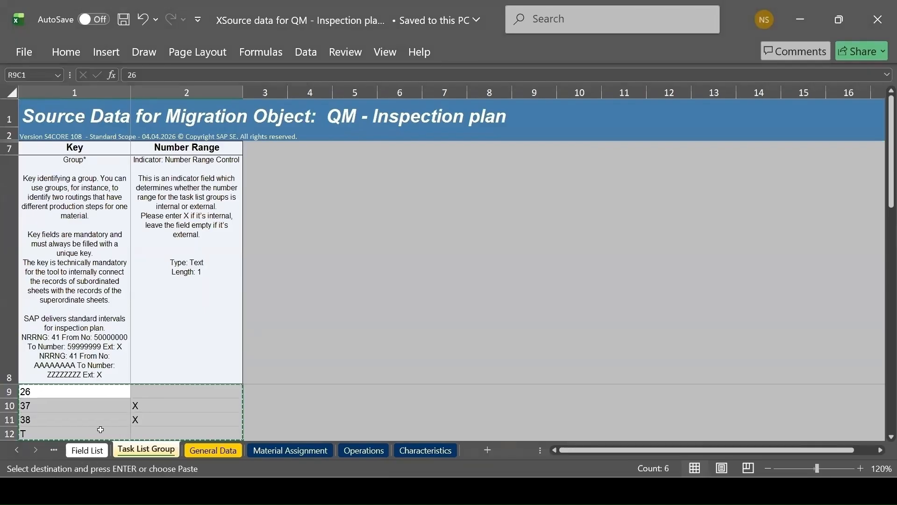
{"action": "left_click", "coordinate": [65, 434]}
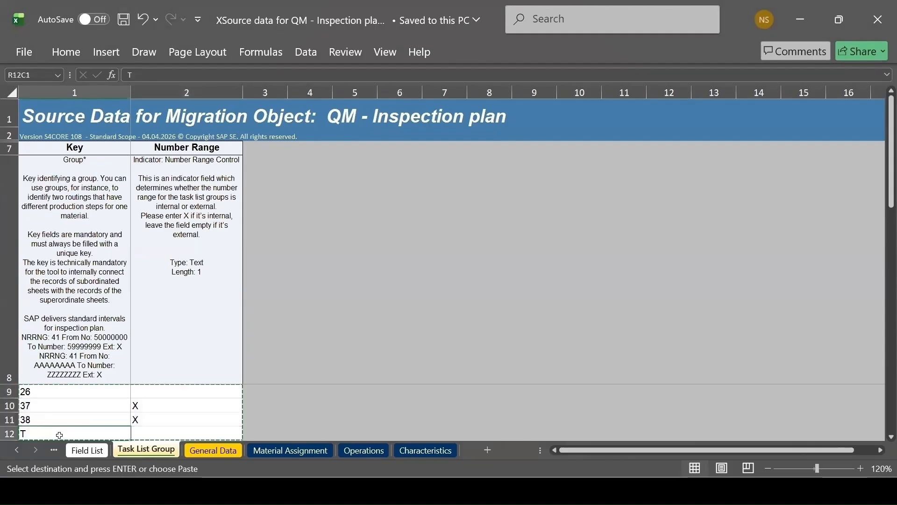
{"action": "left_click", "coordinate": [154, 434]}
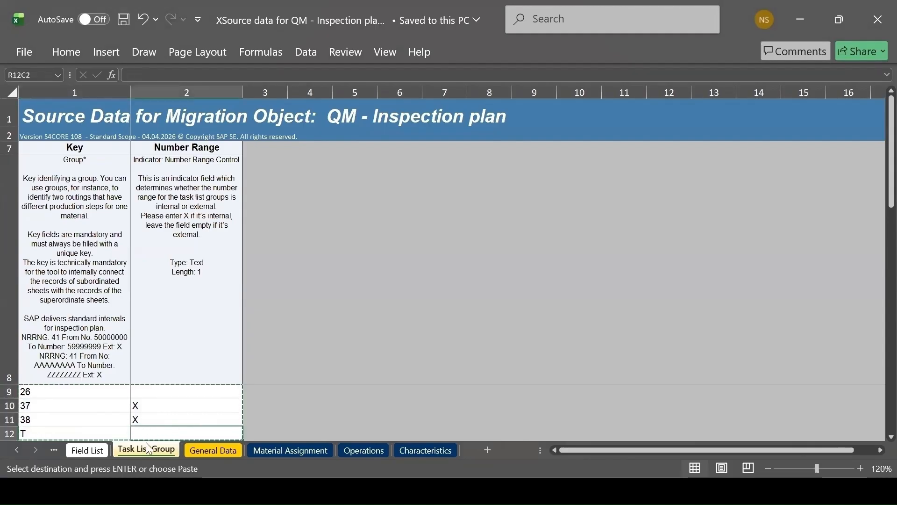
{"action": "left_click", "coordinate": [61, 394]}
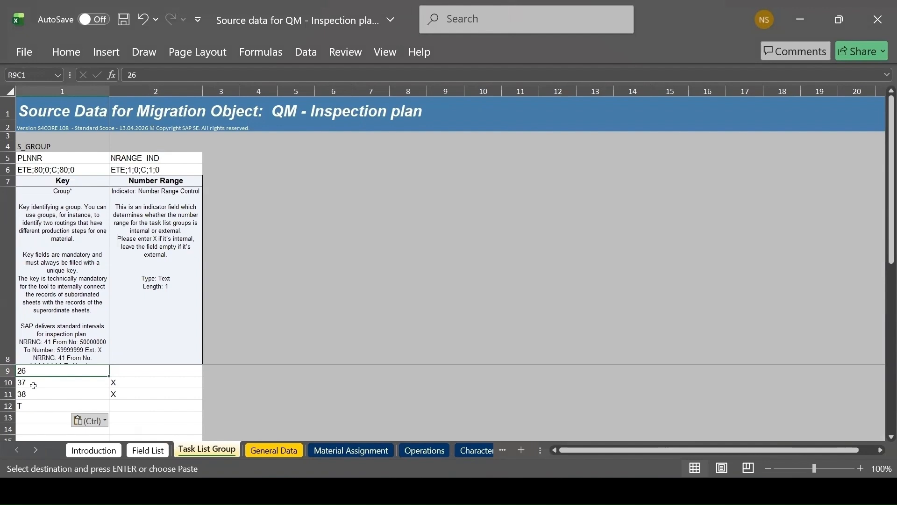
{"action": "left_click", "coordinate": [36, 382]}
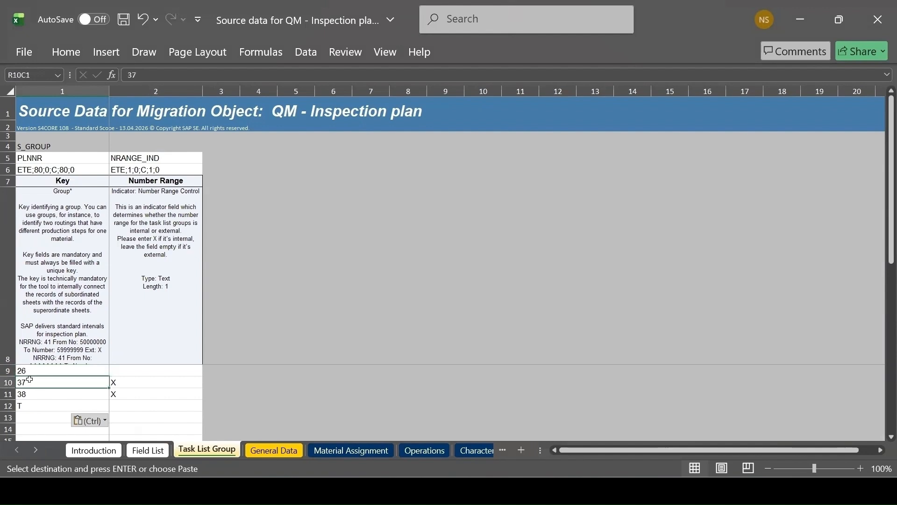
{"action": "left_click", "coordinate": [29, 405]}
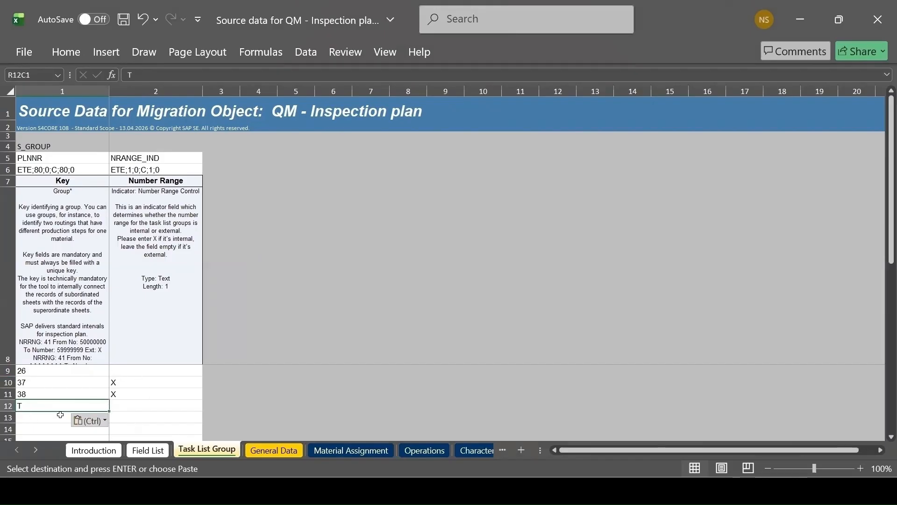
Open the template's General Data sheet and increase the height of row 8 to show the full field descriptions
{"action": "left_click", "coordinate": [277, 451]}
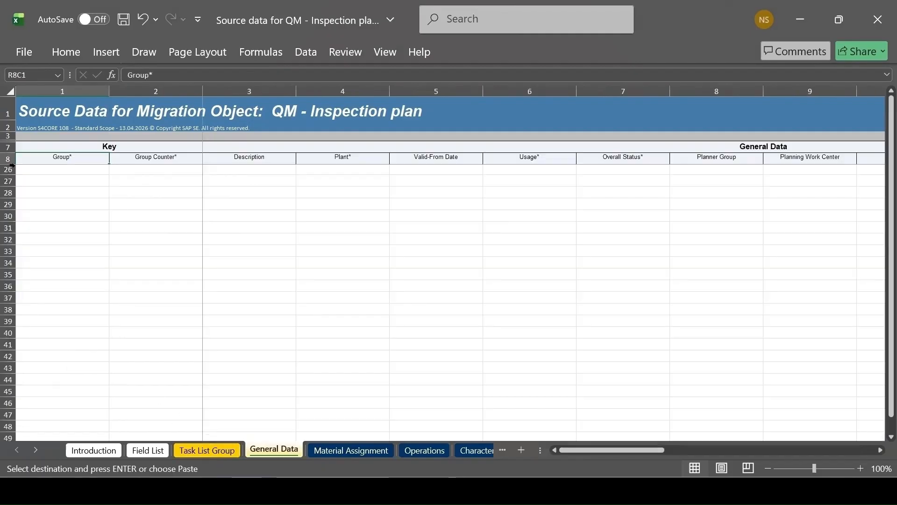
{"action": "left_click_drag", "start_coordinate": [13, 162], "coordinate": [13, 276]}
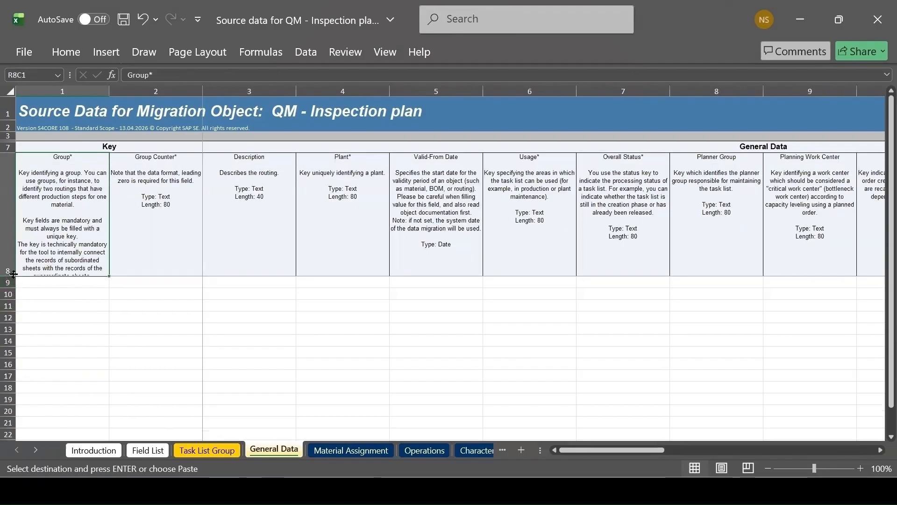
{"action": "left_click_drag", "start_coordinate": [13, 274], "coordinate": [13, 409]}
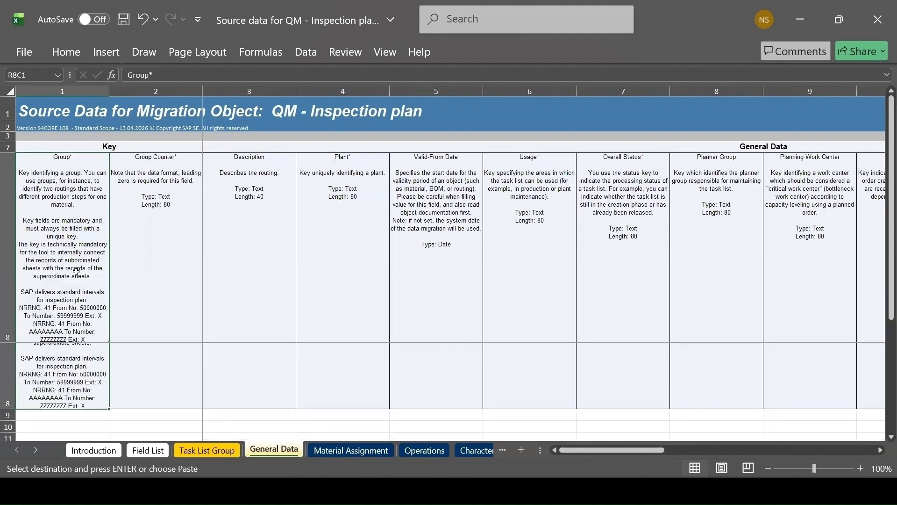
{"action": "scroll", "coordinate": [432, 295], "scroll_direction": "down", "scroll_amount": 4}
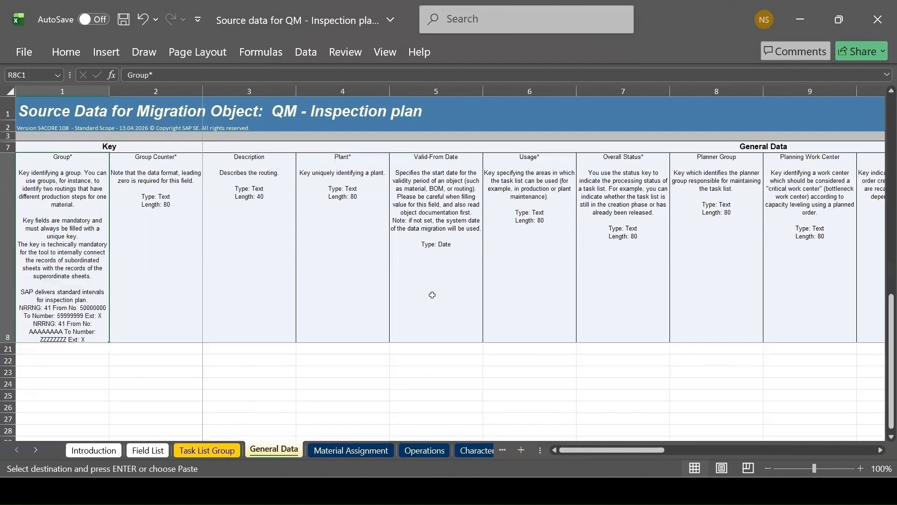
{"action": "scroll", "coordinate": [432, 295], "scroll_direction": "up", "scroll_amount": 4}
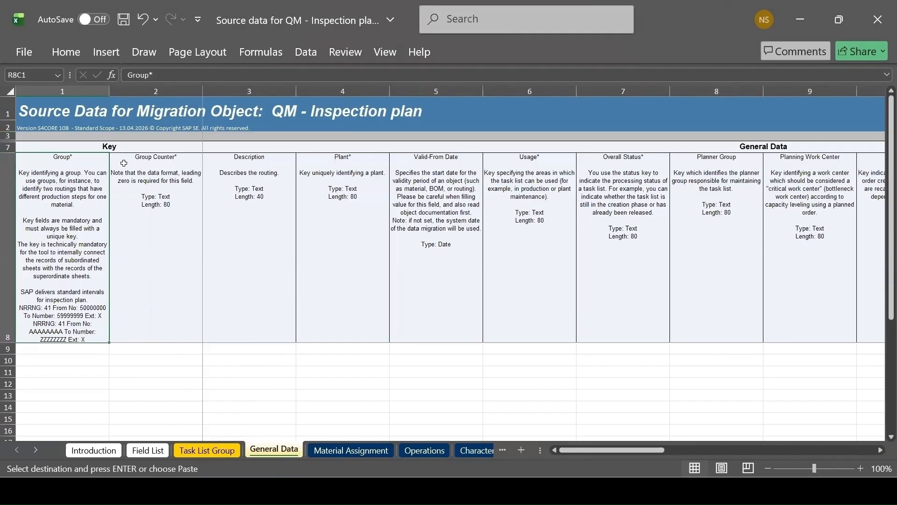
Unhide the technical rows 4 to 6 on the template's General Data sheet
{"action": "left_click", "coordinate": [7, 136]}
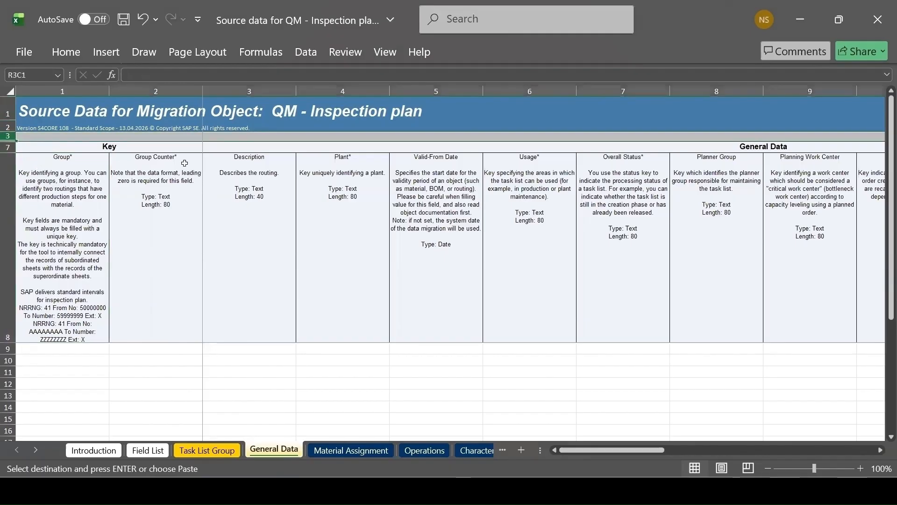
{"action": "key", "text": "shift+Down"}
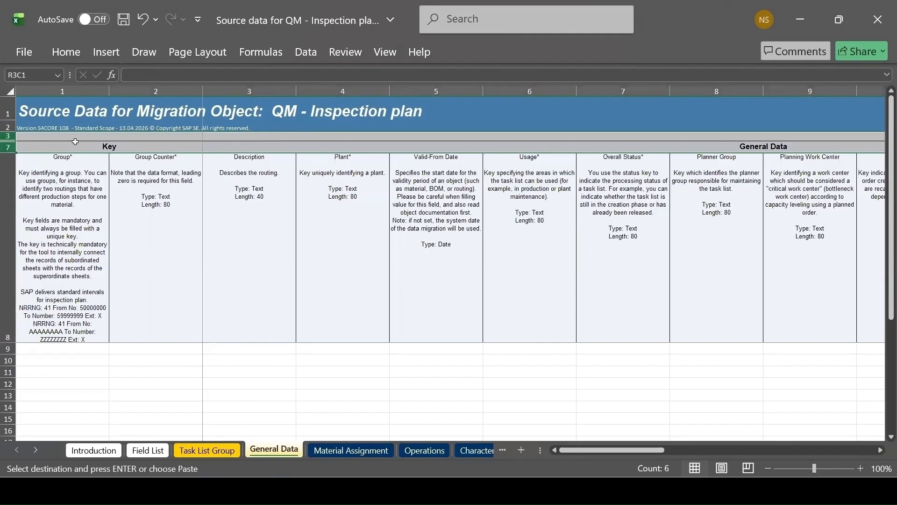
{"action": "right_click", "coordinate": [8, 135]}
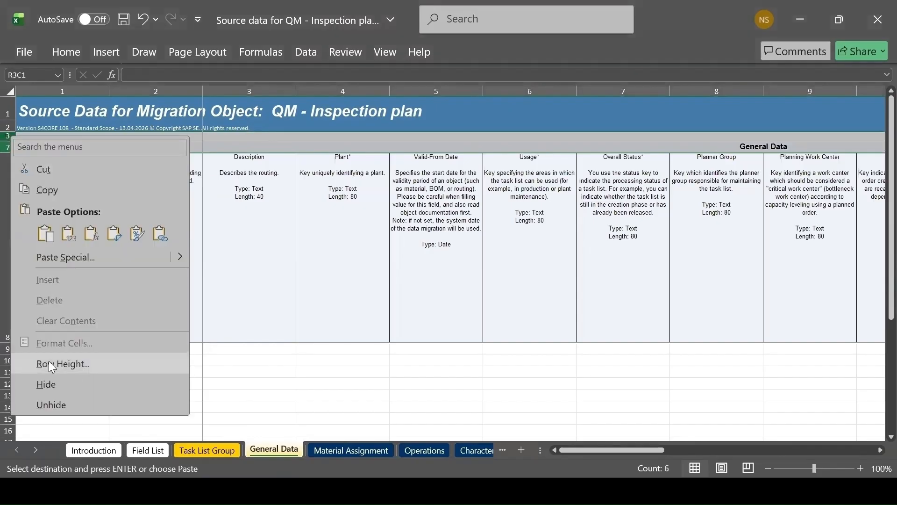
{"action": "left_click", "coordinate": [42, 407]}
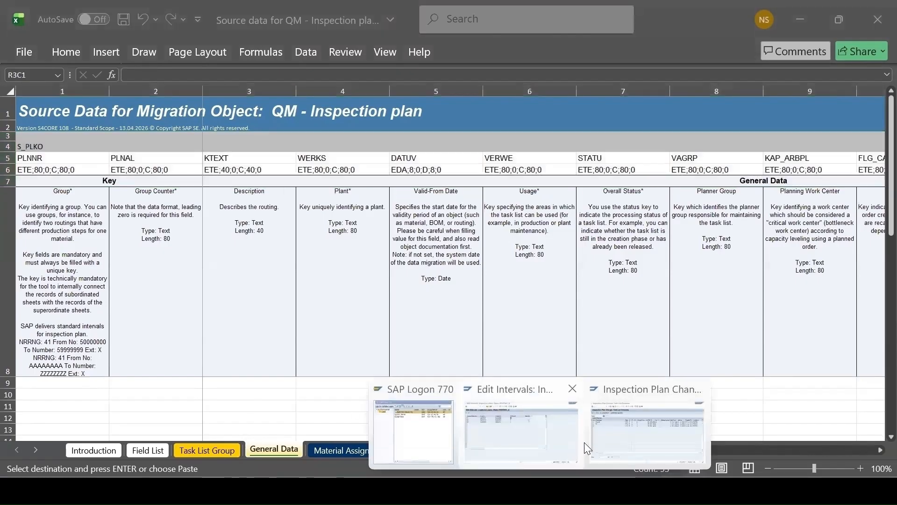
Switch to the SAP inspection plan overview and open the header details of group 26, group counter 3
{"action": "left_click", "coordinate": [648, 440]}
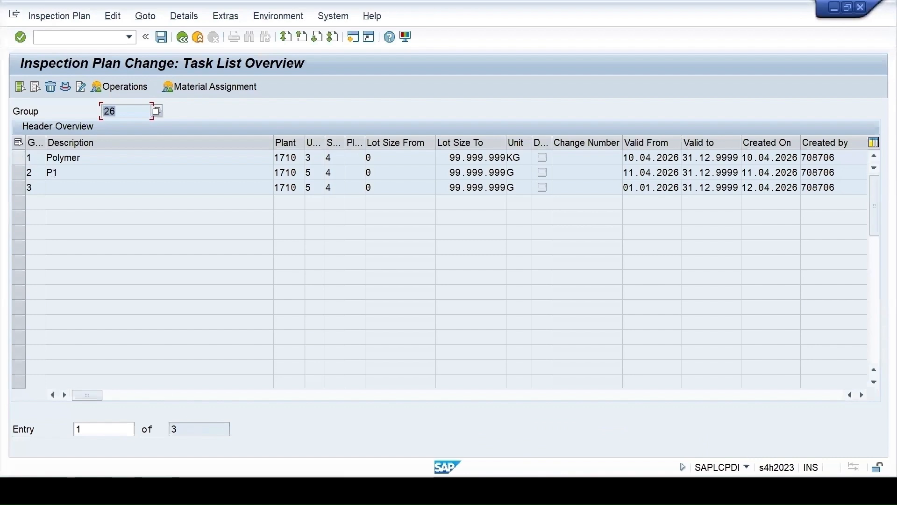
{"action": "left_click", "coordinate": [19, 186]}
{"action": "left_click", "coordinate": [19, 187]}
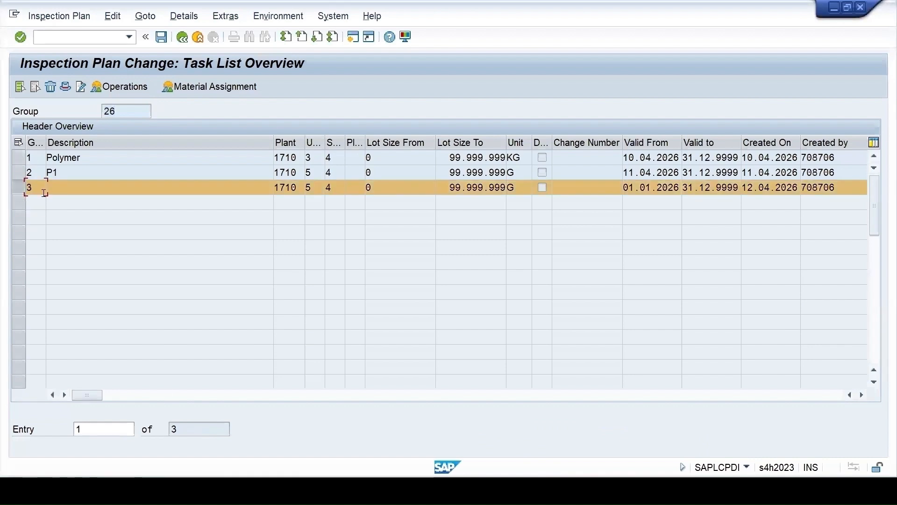
{"action": "left_click", "coordinate": [66, 87]}
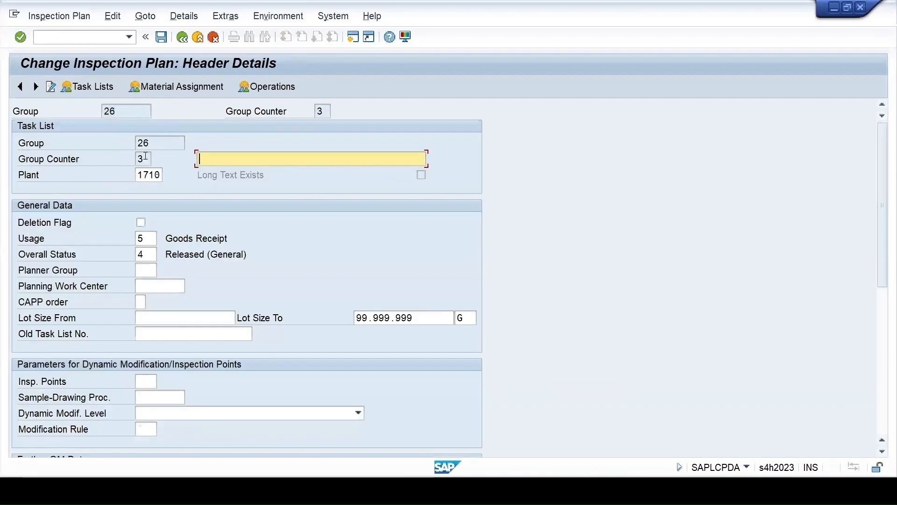
Check the group counter, plant and usage in the inspection plan's header details
{"action": "double_click", "coordinate": [144, 160]}
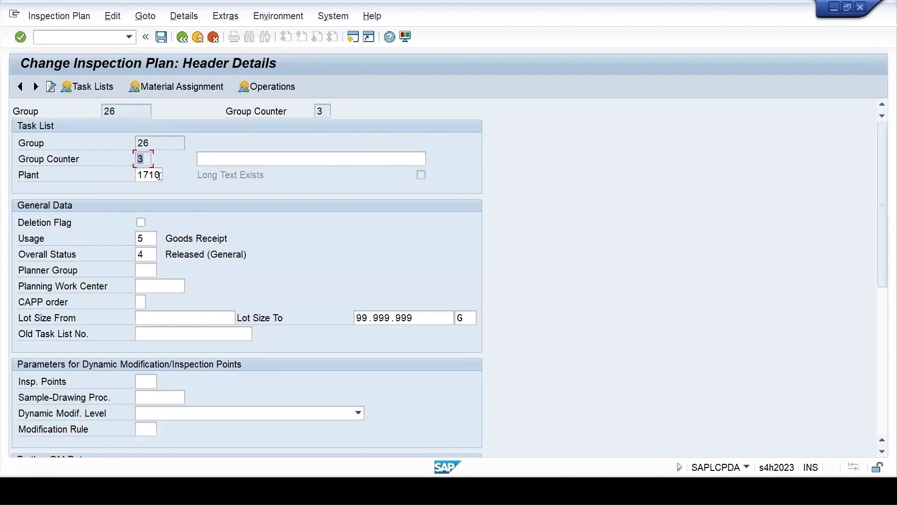
{"action": "double_click", "coordinate": [146, 175]}
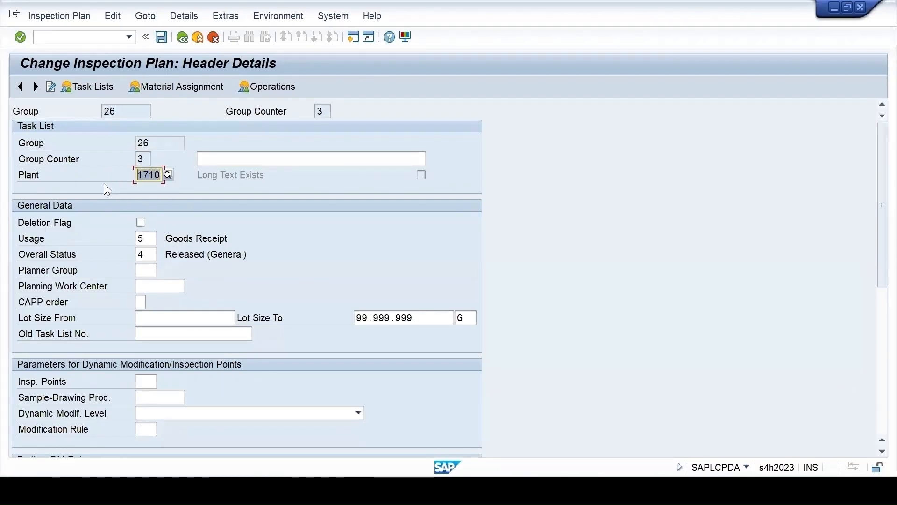
{"action": "double_click", "coordinate": [151, 240]}
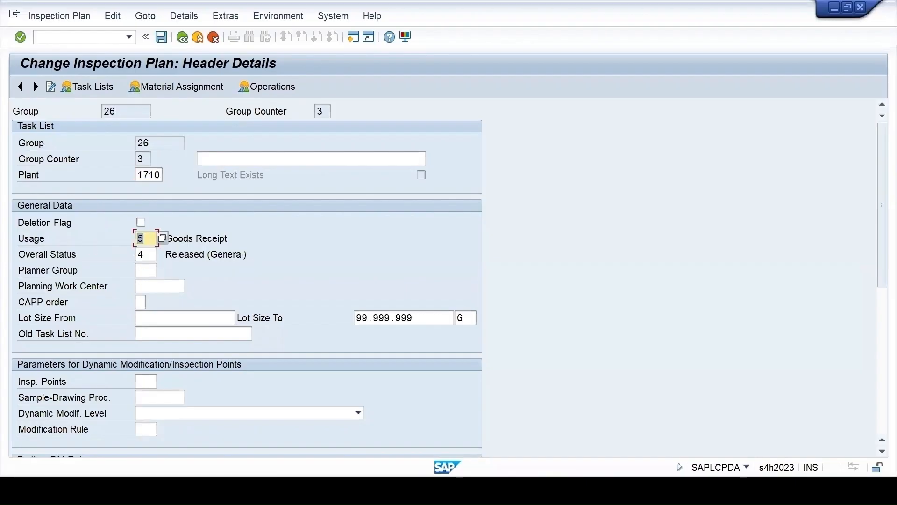
Copy the General Data entries for groups 26, 37, 38 and T from the XSource workbook into the template, starting at row 9
{"action": "left_click", "coordinate": [238, 488]}
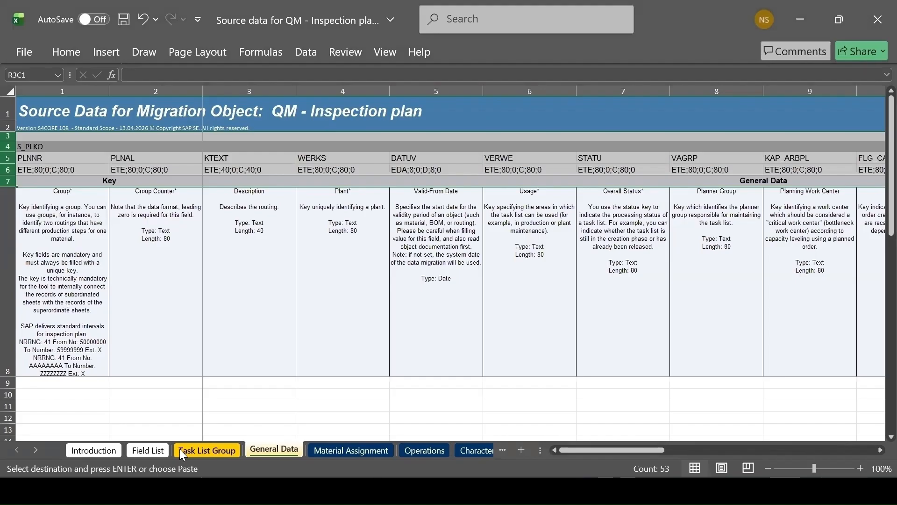
{"action": "left_click", "coordinate": [237, 487]}
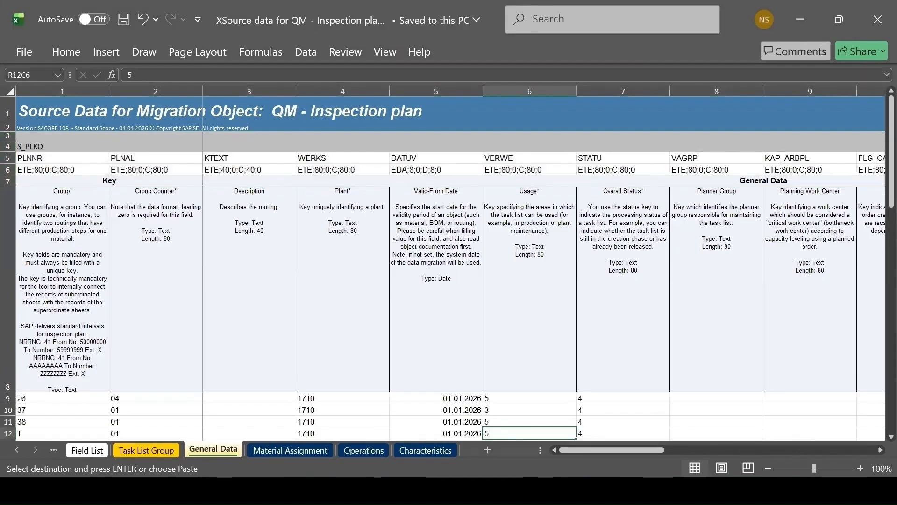
{"action": "left_click_drag", "start_coordinate": [20, 397], "coordinate": [588, 430]}
{"action": "key", "text": "ctrl+c"}
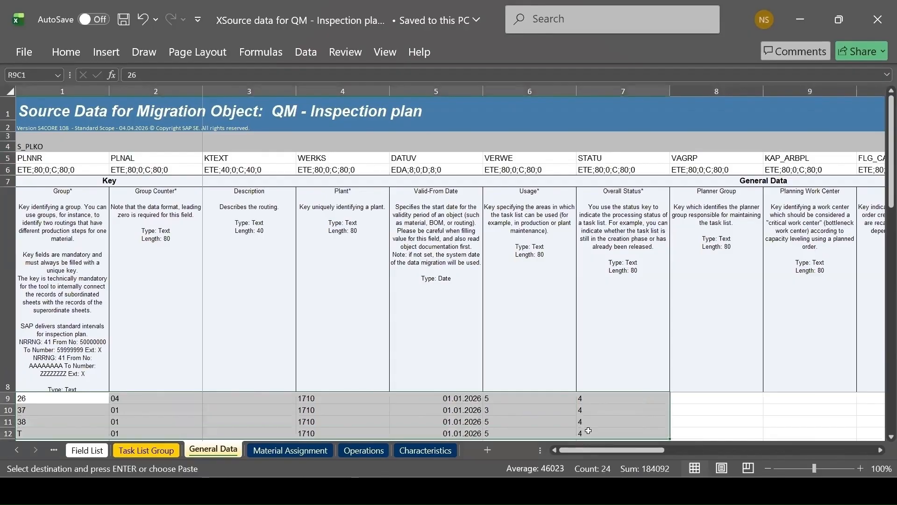
{"action": "left_click", "coordinate": [592, 490]}
{"action": "left_click", "coordinate": [647, 444]}
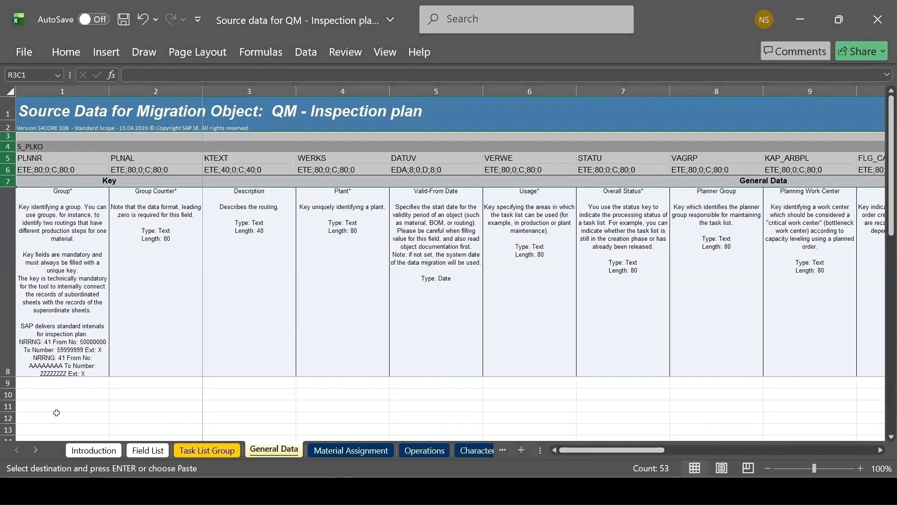
{"action": "left_click", "coordinate": [47, 387]}
{"action": "key", "text": "ctrl+v"}
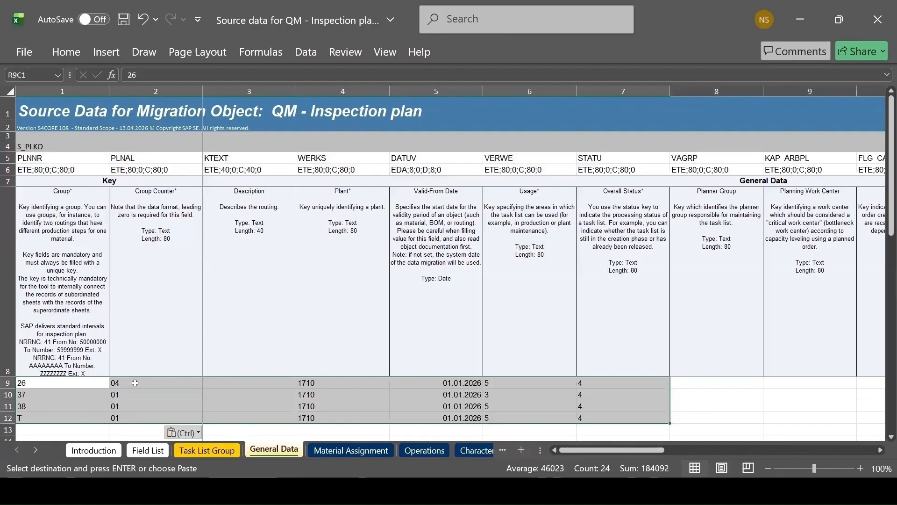
Compare group 26's group counter in the template's General Data sheet with the group and counter in the SAP header details
{"action": "left_click", "coordinate": [135, 382]}
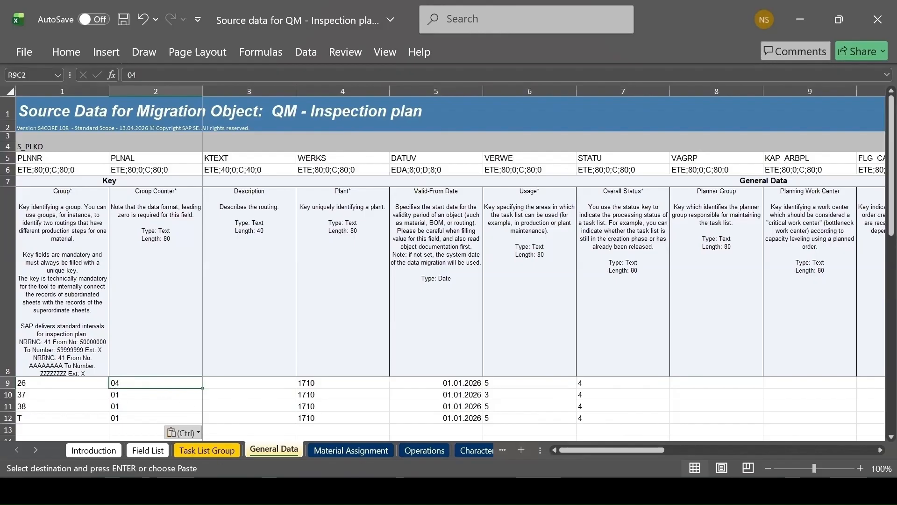
{"action": "mouse_move", "coordinate": [539, 490]}
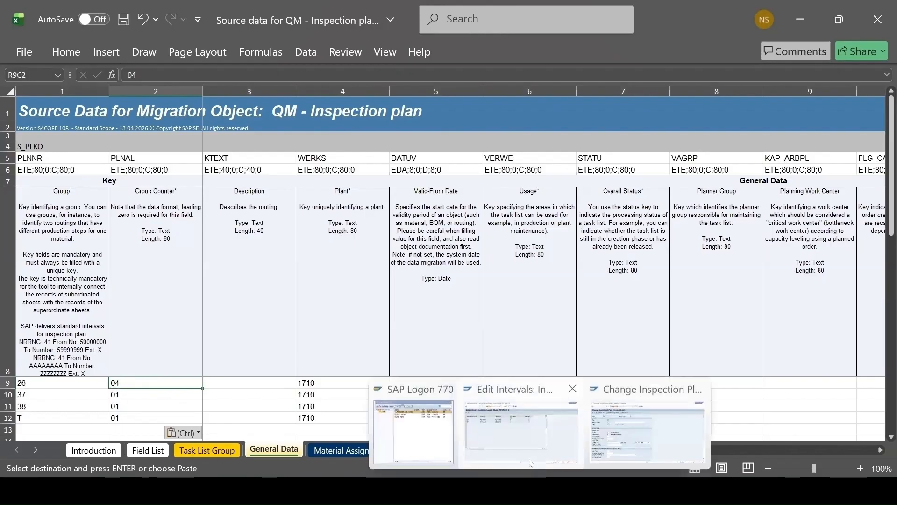
{"action": "left_click", "coordinate": [618, 438]}
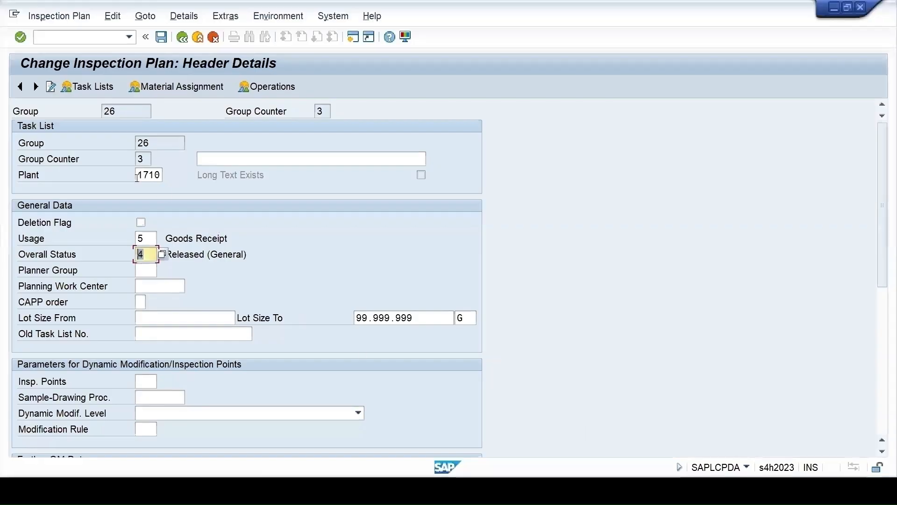
{"action": "left_click", "coordinate": [141, 159]}
{"action": "double_click", "coordinate": [141, 159]}
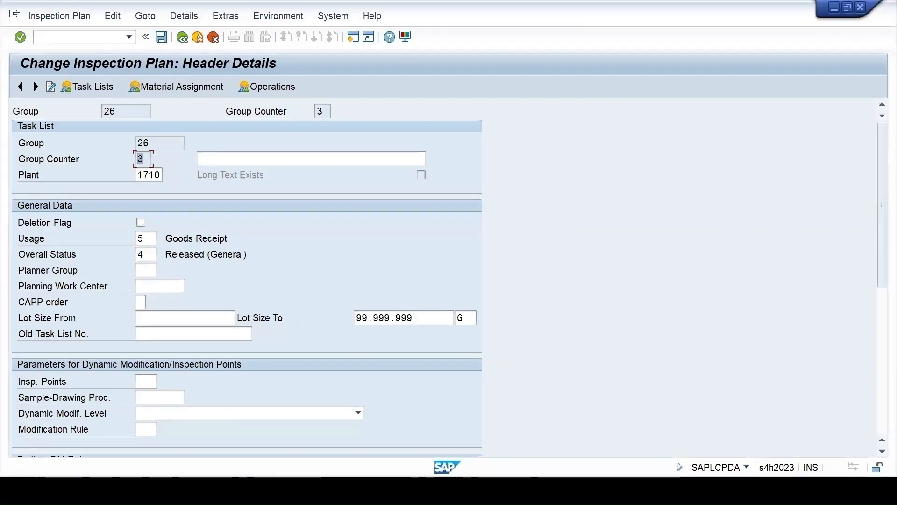
{"action": "key", "text": "shift+Tab"}
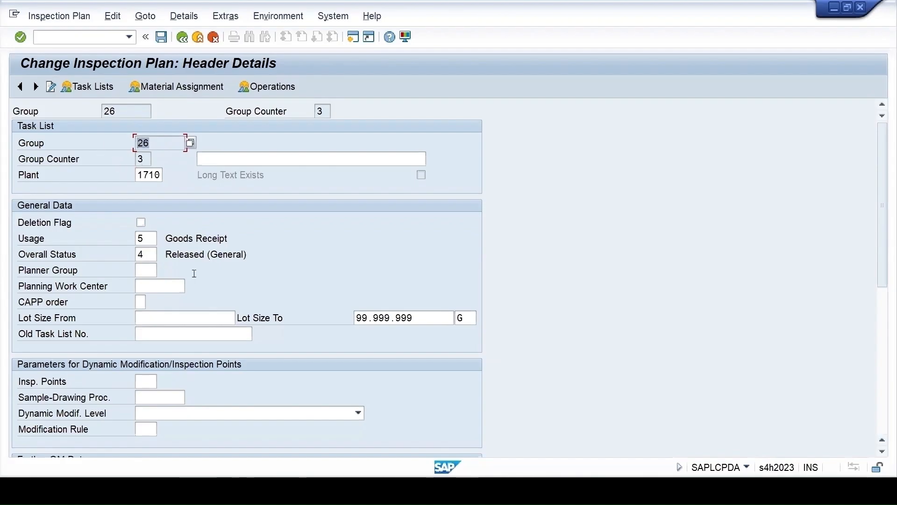
{"action": "left_click", "coordinate": [588, 491]}
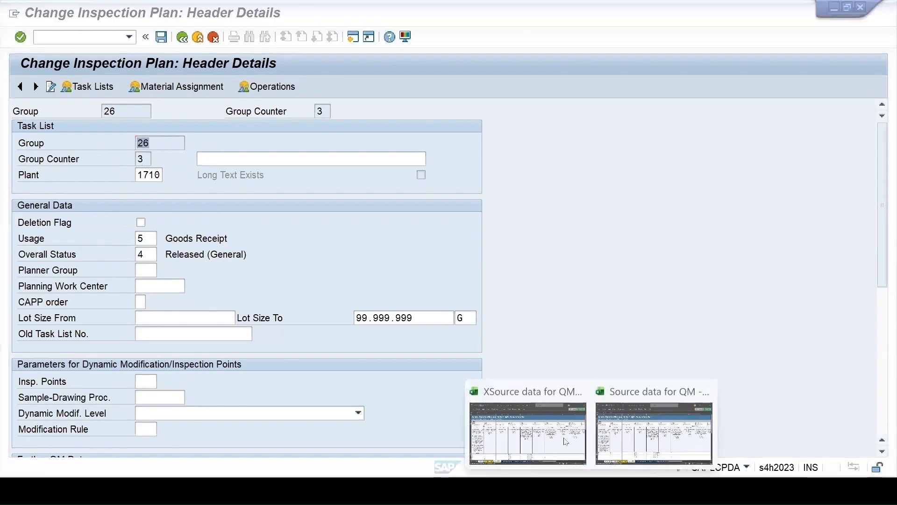
{"action": "left_click", "coordinate": [600, 440]}
{"action": "type", "text": "04"}
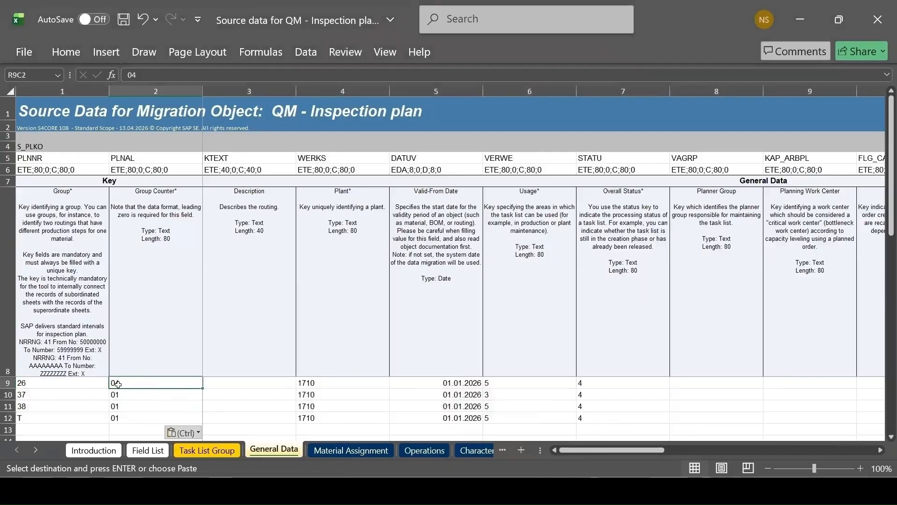
Check the group keys and counters for groups 37 and T on the template's General Data sheet
{"action": "left_click", "coordinate": [24, 395]}
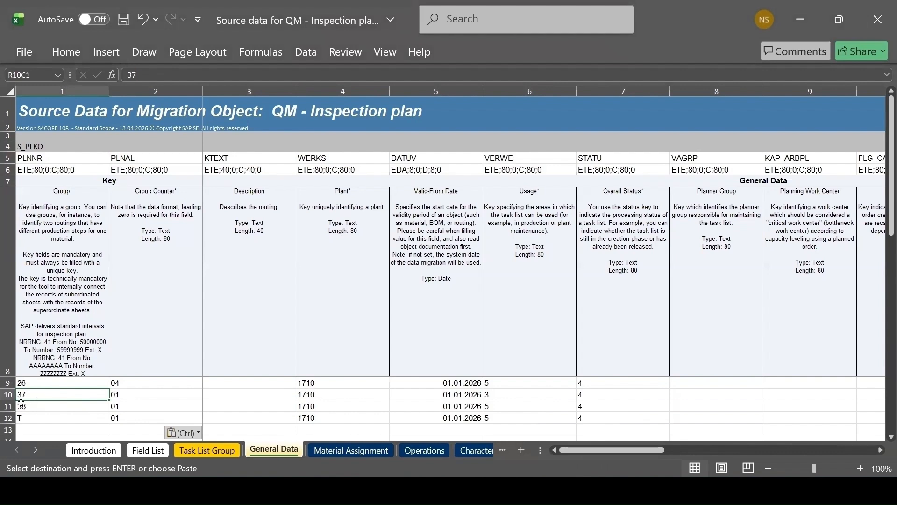
{"action": "left_click", "coordinate": [118, 397]}
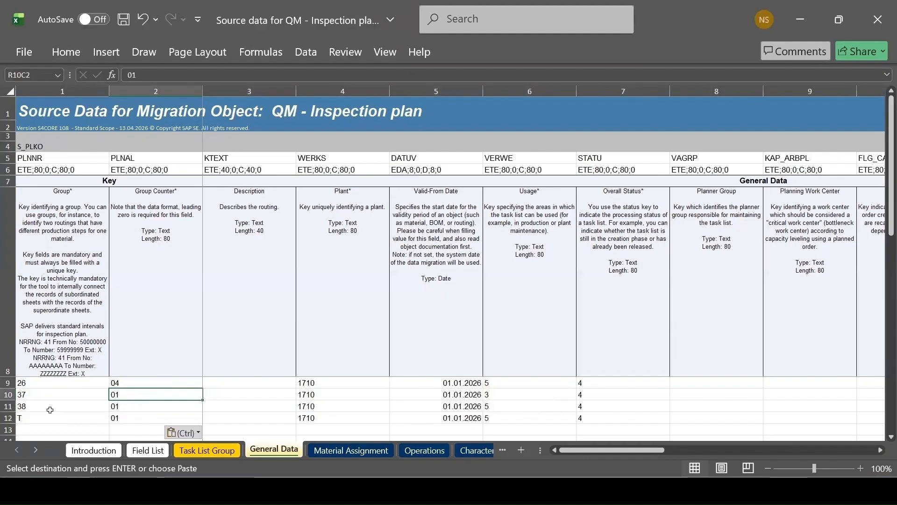
{"action": "left_click", "coordinate": [31, 419]}
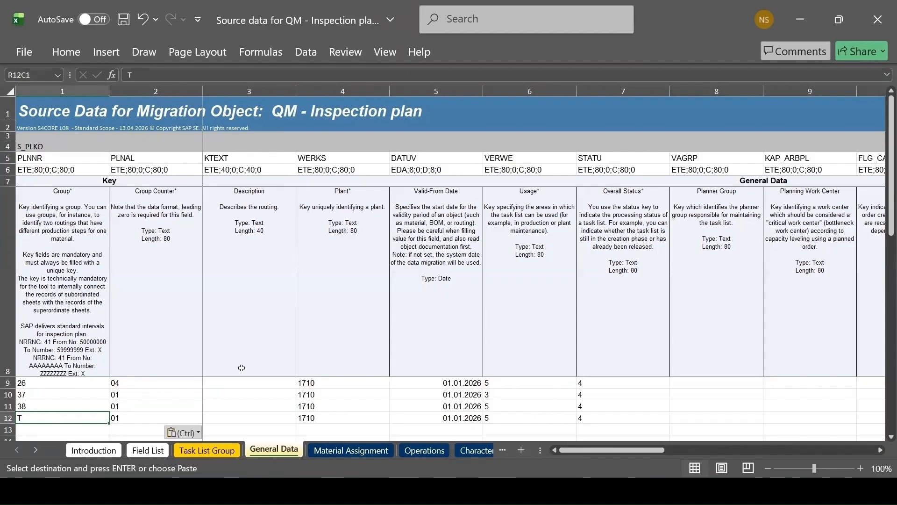
Compare the template's Description column for group 26 with the description field in the SAP header details
{"action": "left_click", "coordinate": [229, 385]}
{"action": "key", "text": "alt+Tab"}
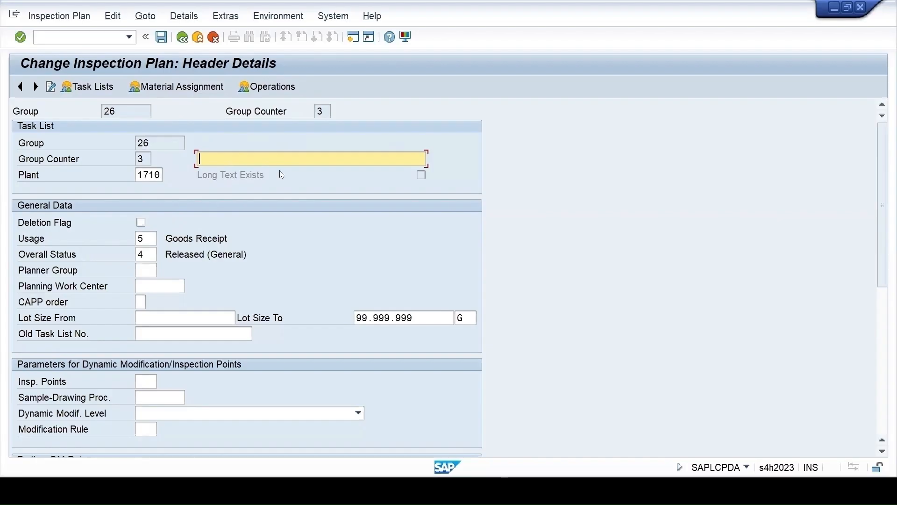
{"action": "left_click", "coordinate": [248, 431]}
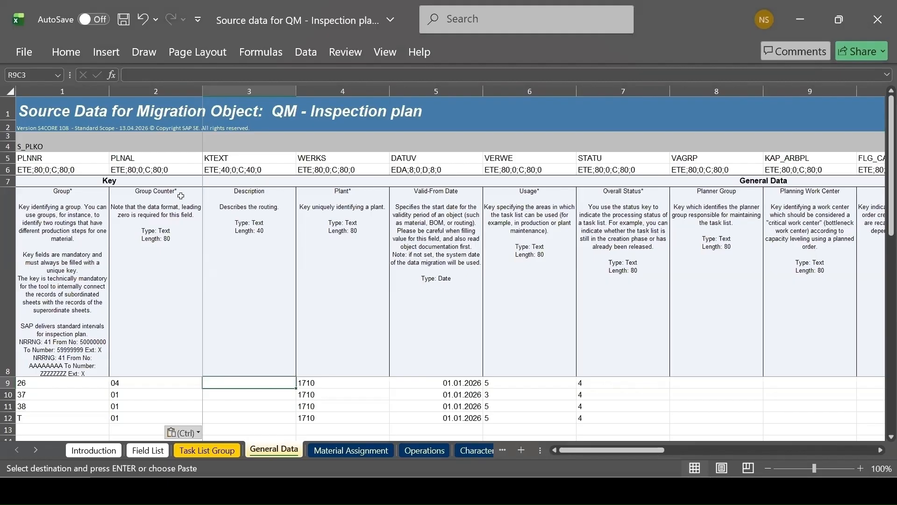
Enter the description Desc1 for group 37 on the template's General Data sheet
{"action": "left_click", "coordinate": [229, 404]}
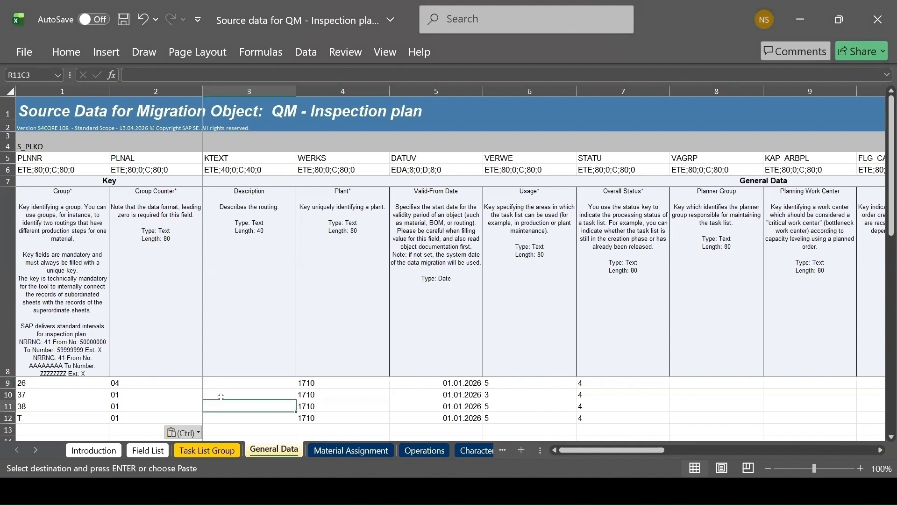
{"action": "left_click", "coordinate": [221, 396]}
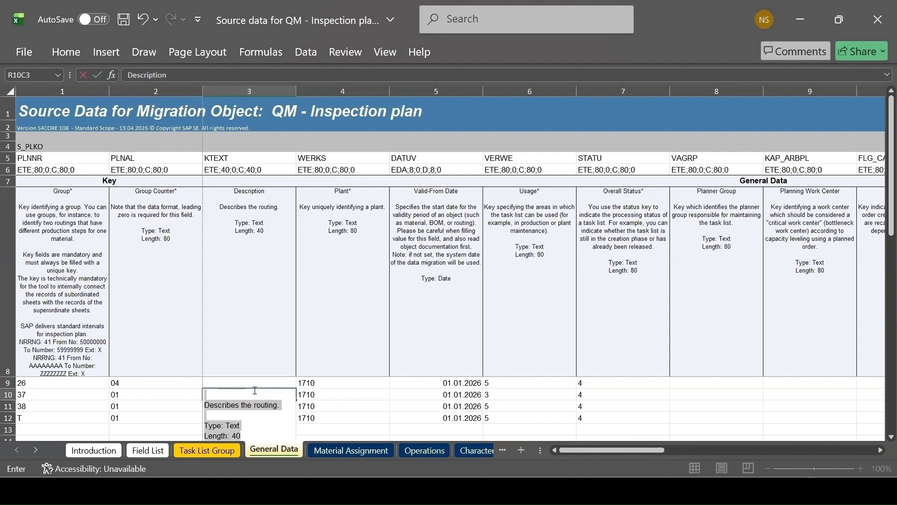
{"action": "type", "text": "Des1"}
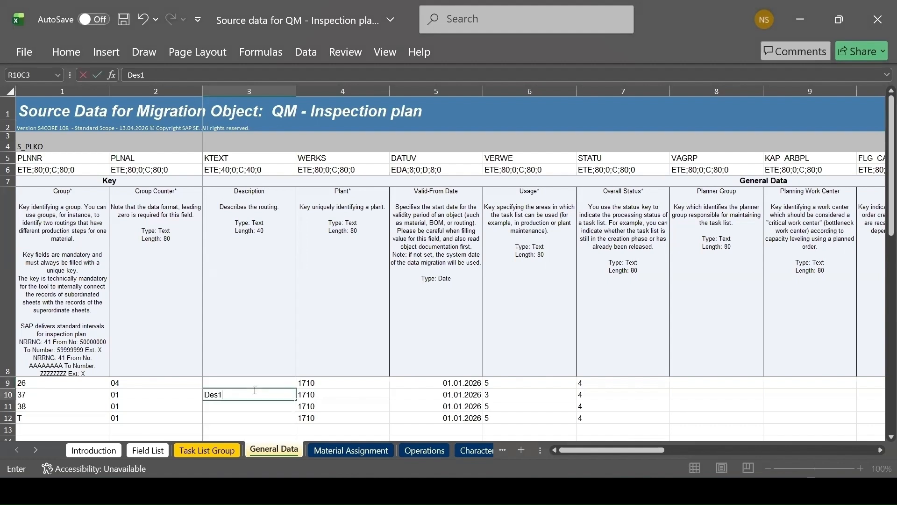
{"action": "left_click", "coordinate": [220, 395]}
{"action": "type", "text": "c"}
{"action": "left_click", "coordinate": [237, 419]}
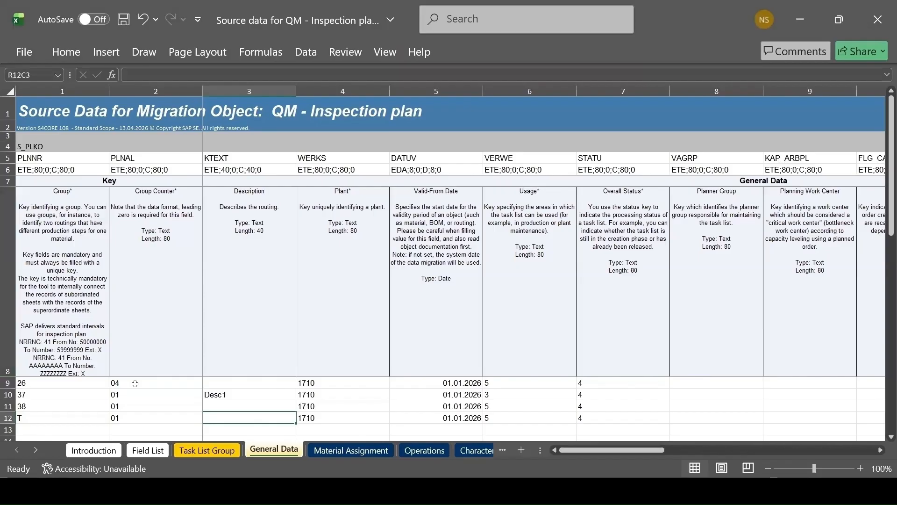
Compare group 26's Valid-From Date in the template with the Valid From date in the SAP header's administrative data
{"action": "left_click", "coordinate": [455, 369]}
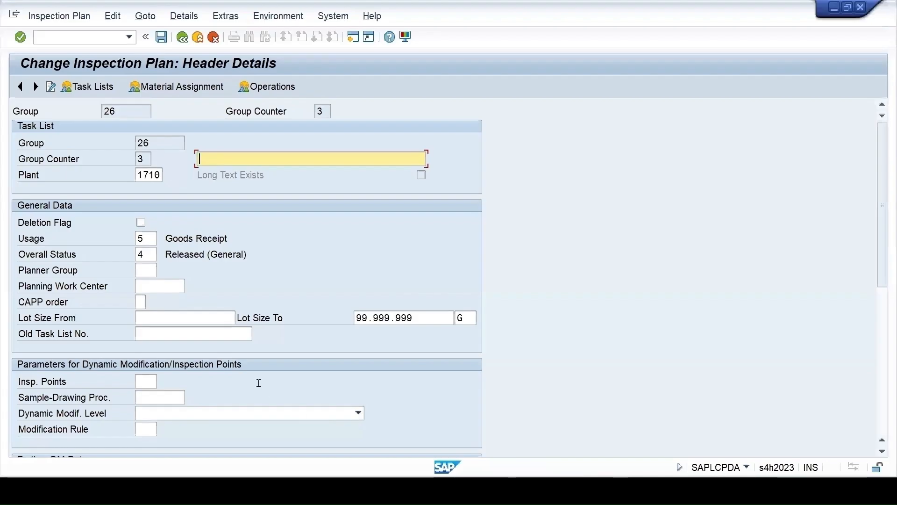
{"action": "scroll", "coordinate": [259, 383], "scroll_direction": "down", "scroll_amount": 10}
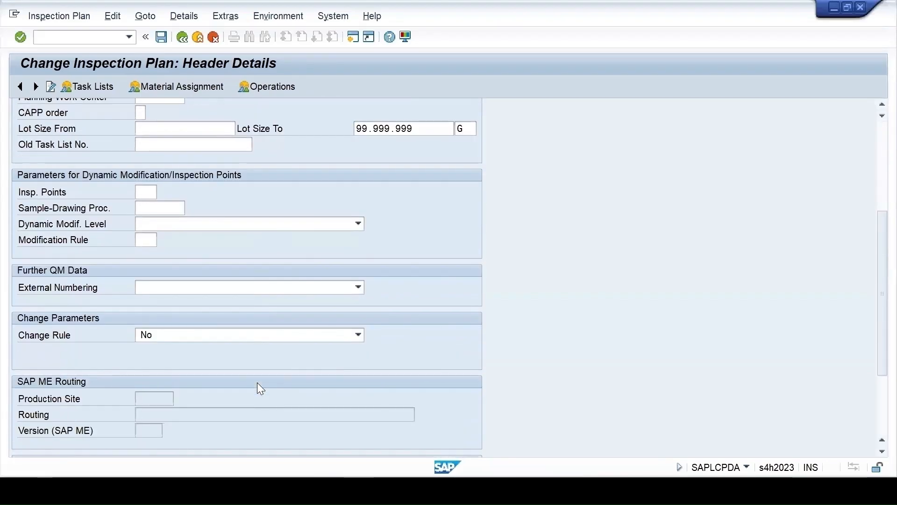
{"action": "scroll", "coordinate": [257, 383], "scroll_direction": "down", "scroll_amount": 2}
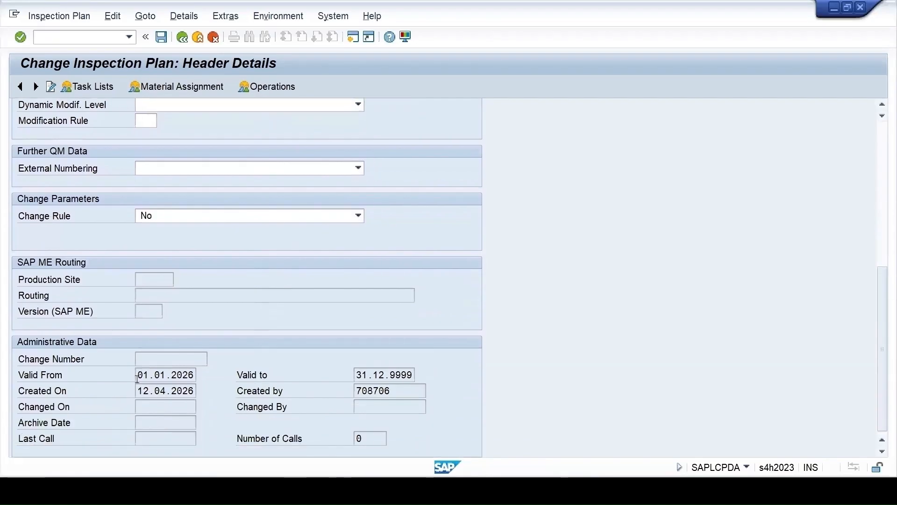
{"action": "left_click_drag", "start_coordinate": [136, 378], "coordinate": [231, 379]}
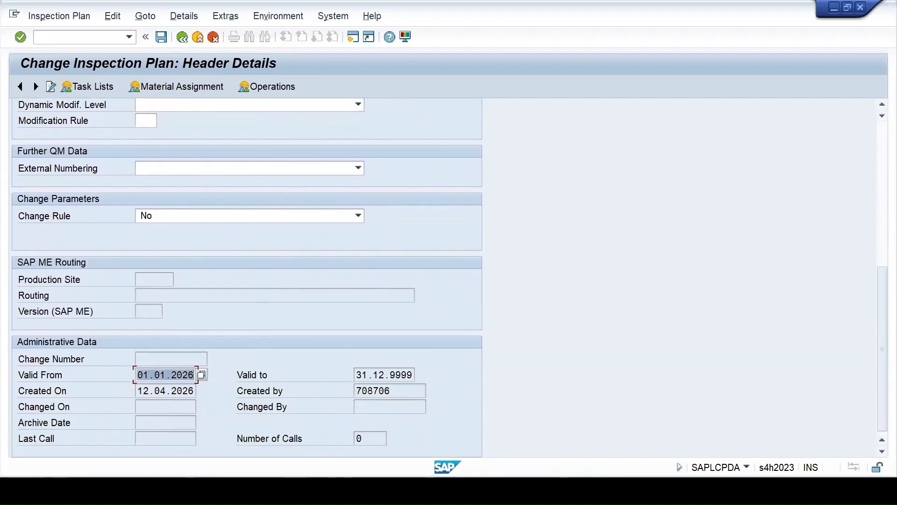
{"action": "key", "text": "alt+Tab"}
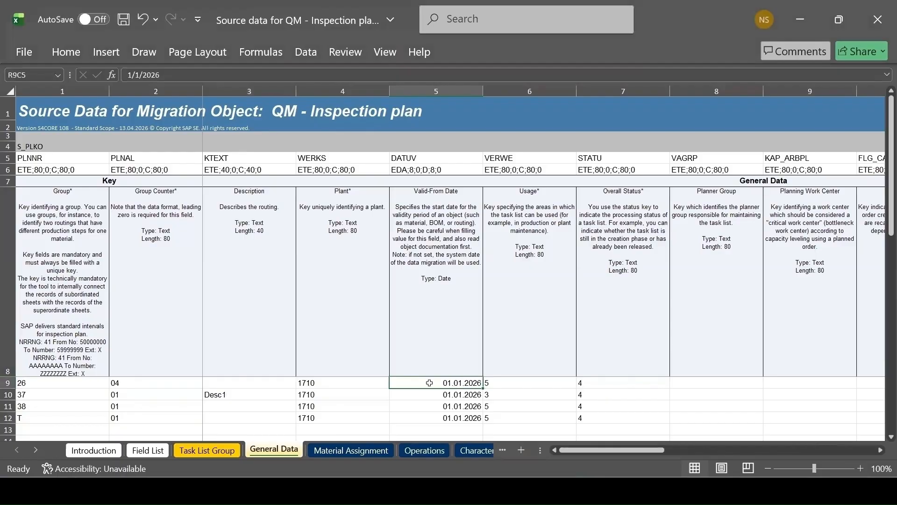
Compare group 26's Usage entry in the template with the usage field in the SAP header's general data
{"action": "left_click", "coordinate": [515, 387]}
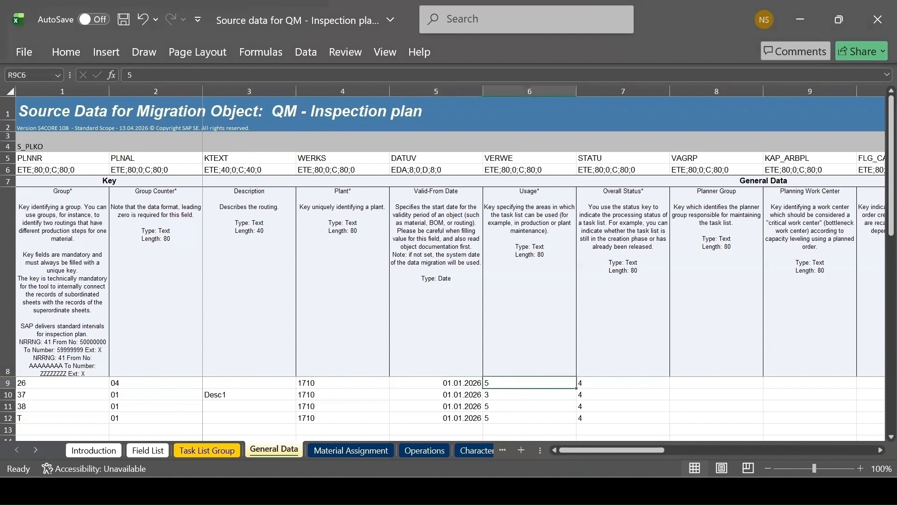
{"action": "mouse_move", "coordinate": [542, 491]}
{"action": "left_click", "coordinate": [587, 441]}
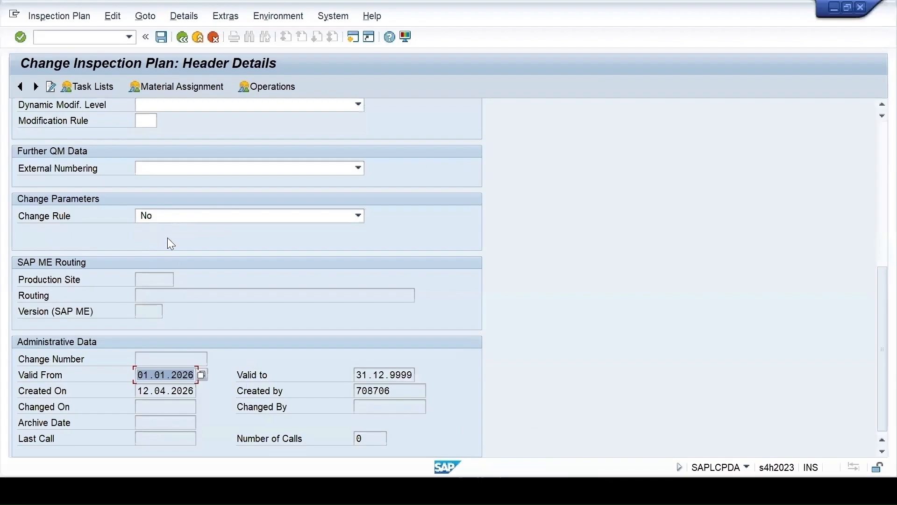
{"action": "scroll", "coordinate": [136, 247], "scroll_direction": "up", "scroll_amount": 5}
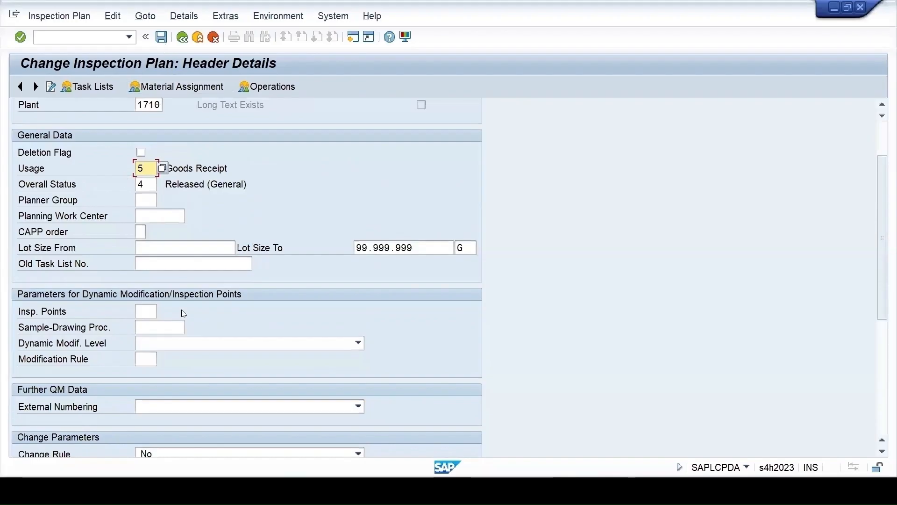
Return to the Excel template and examine the Usage entry for group 37 on the General Data sheet
{"action": "scroll", "coordinate": [185, 193], "scroll_direction": "up", "scroll_amount": 1}
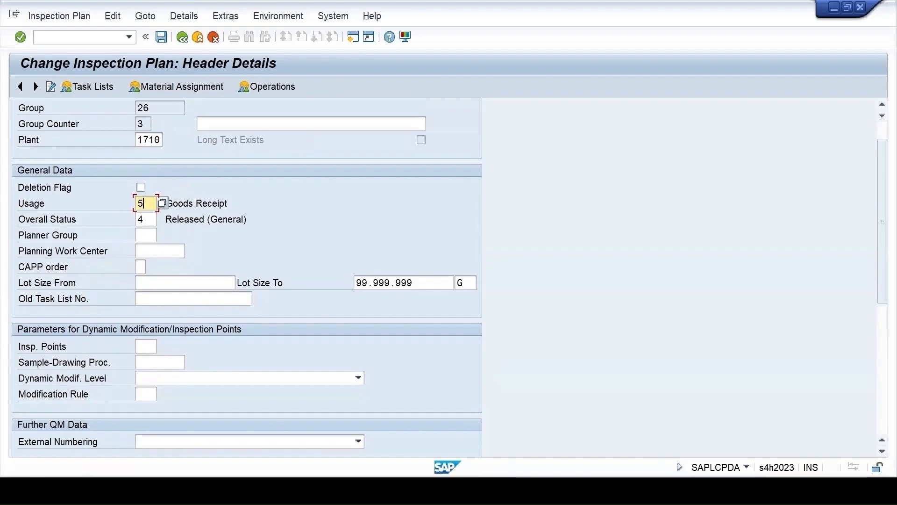
{"action": "mouse_move", "coordinate": [591, 490]}
{"action": "left_click", "coordinate": [512, 409]}
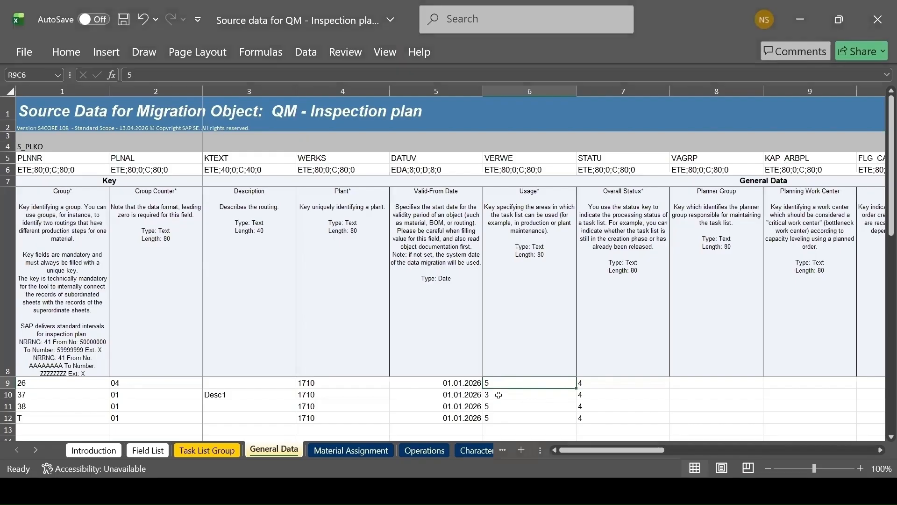
{"action": "left_click", "coordinate": [496, 394]}
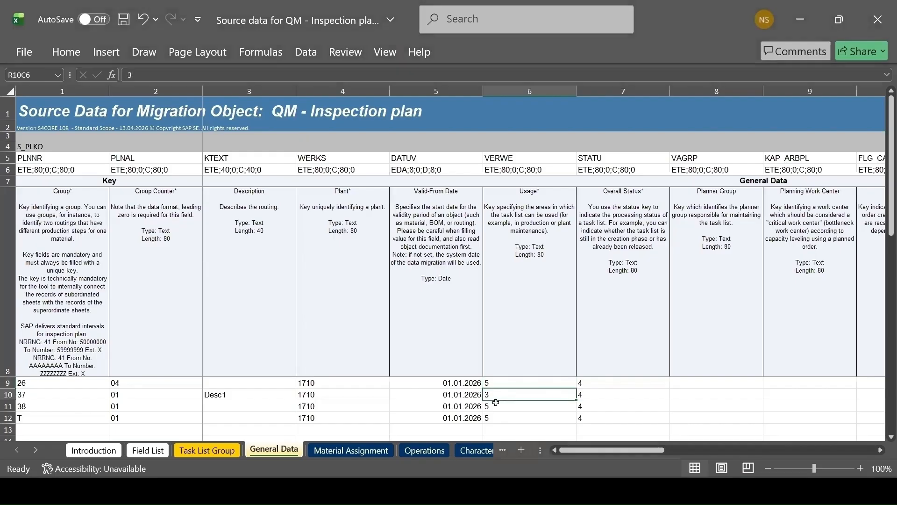
Compare group 26's Overall Status in the template with the SAP header's status field and its list of possible statuses
{"action": "left_click", "coordinate": [587, 381]}
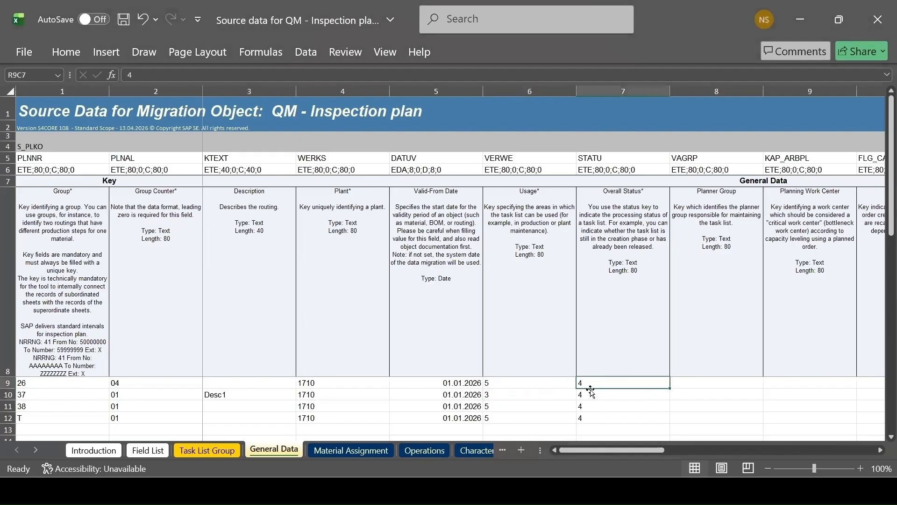
{"action": "mouse_move", "coordinate": [541, 490]}
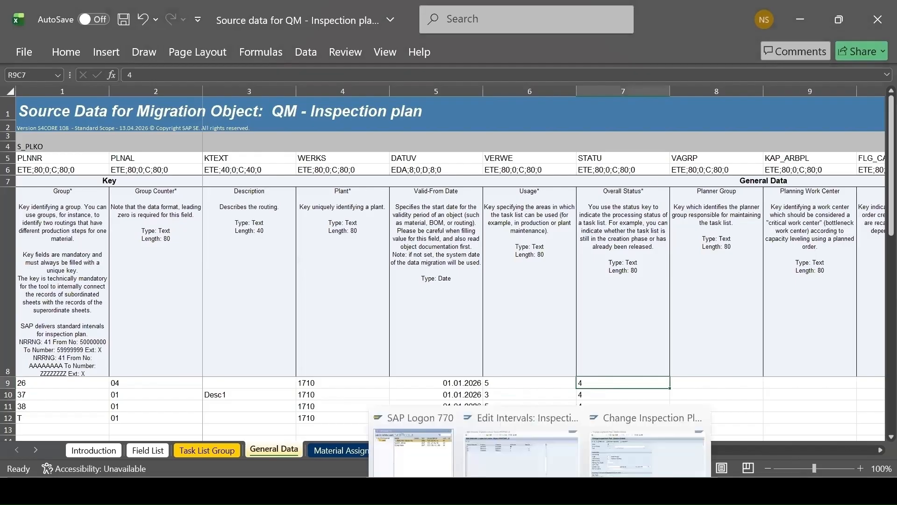
{"action": "left_click", "coordinate": [615, 443]}
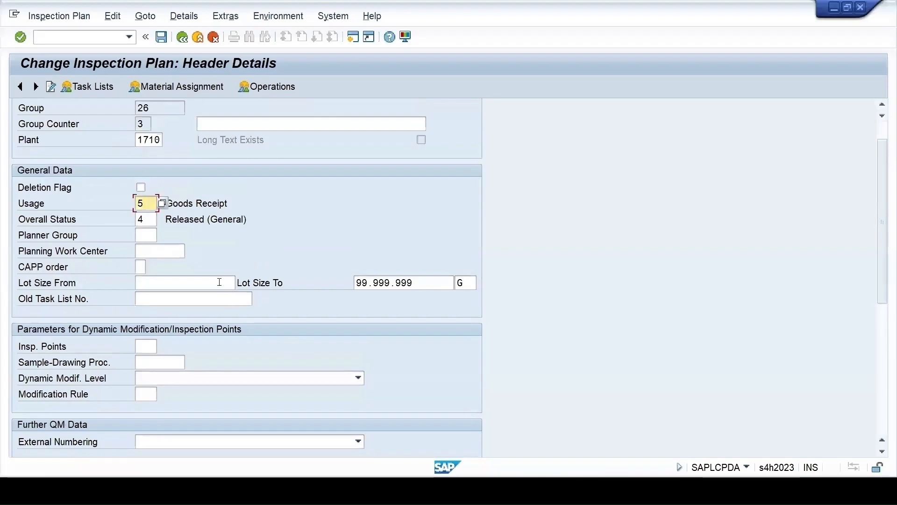
{"action": "left_click", "coordinate": [162, 219]}
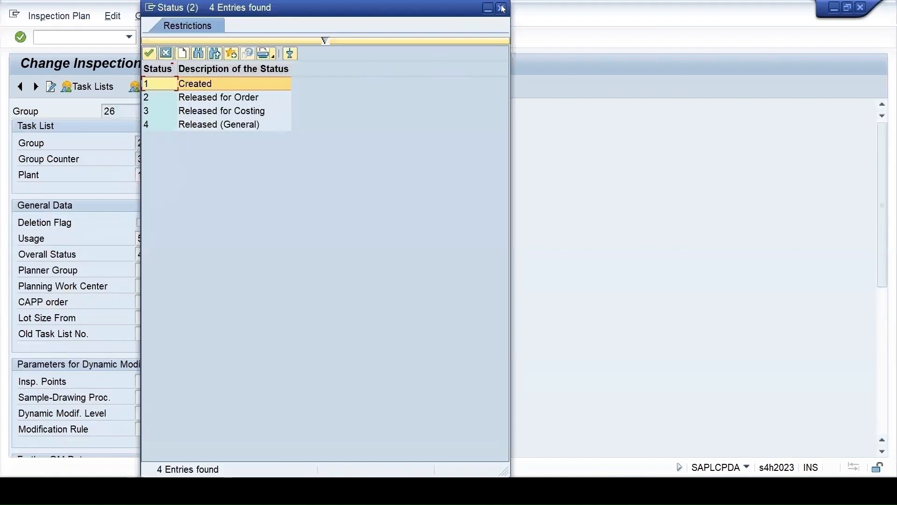
{"action": "left_click", "coordinate": [501, 7]}
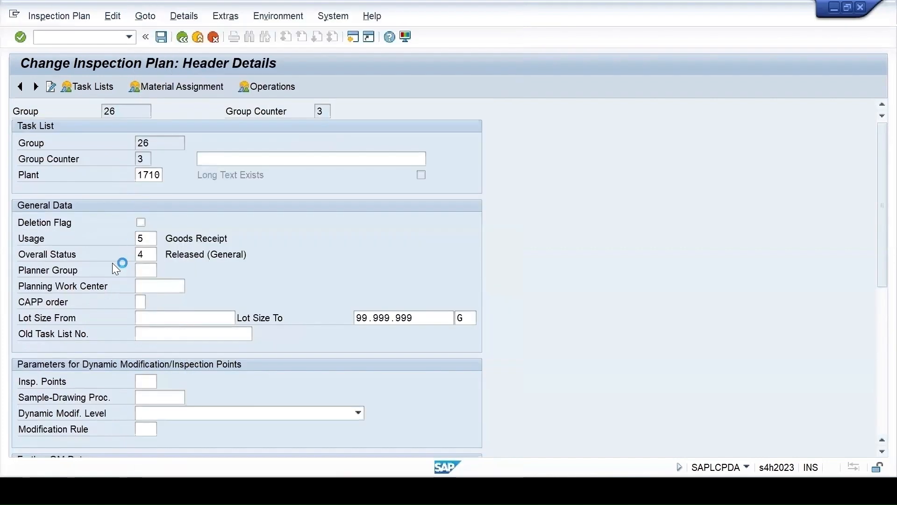
Copy the four groups' entries from Unit of Measure through Dynamic Modification Rule on the XSource workbook's General Data sheet
{"action": "left_click", "coordinate": [628, 447]}
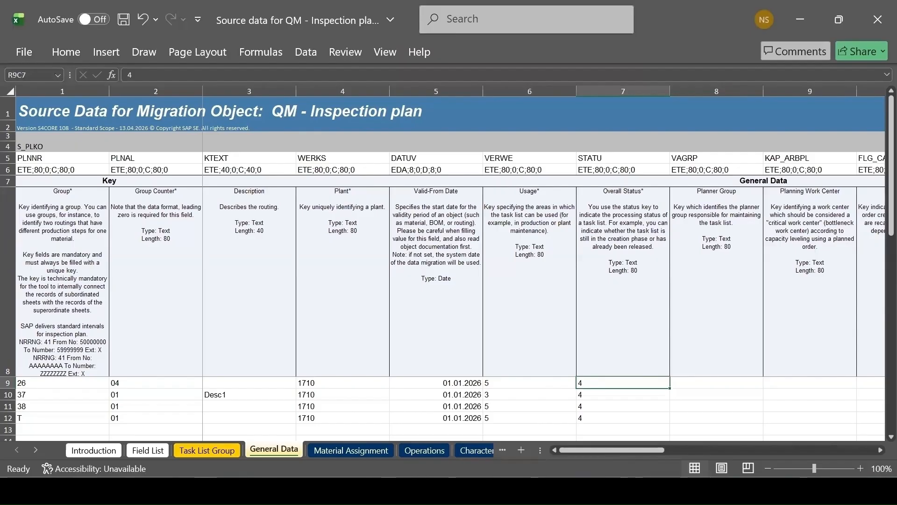
{"action": "left_click", "coordinate": [563, 447]}
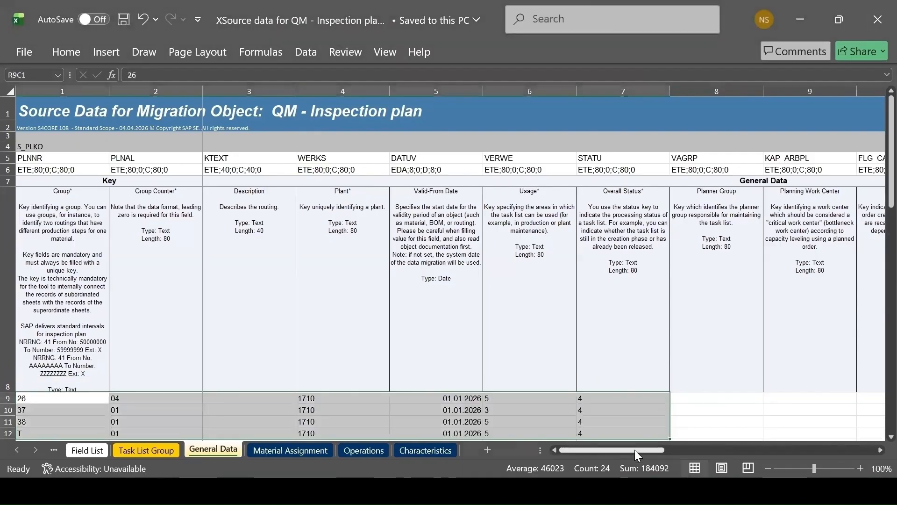
{"action": "left_click_drag", "start_coordinate": [635, 450], "coordinate": [771, 449]}
{"action": "left_click_drag", "start_coordinate": [343, 398], "coordinate": [700, 427]}
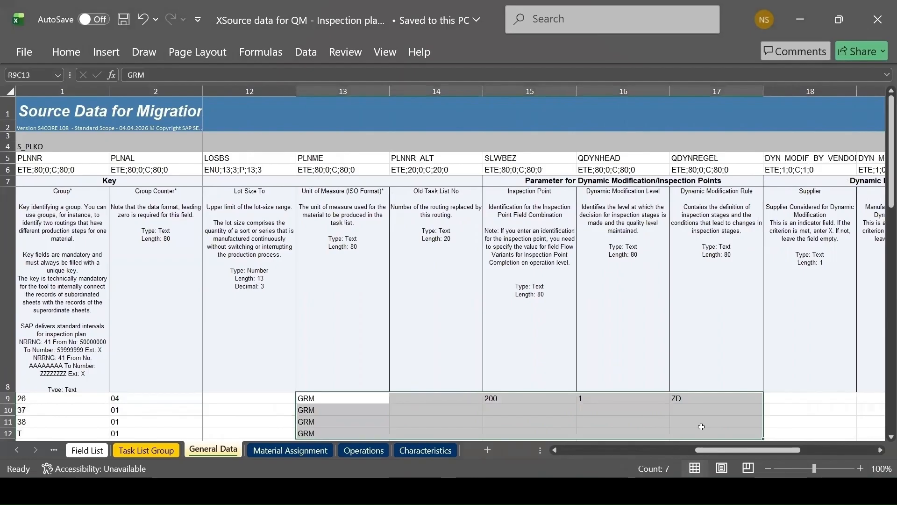
{"action": "key", "text": "ctrl+c"}
{"action": "key", "text": "alt+Tab"}
Check the lot size unit in the SAP header and paste the copied entries into the template starting at group 26's Unit of Measure cell
{"action": "left_click_drag", "start_coordinate": [652, 451], "coordinate": [748, 454]}
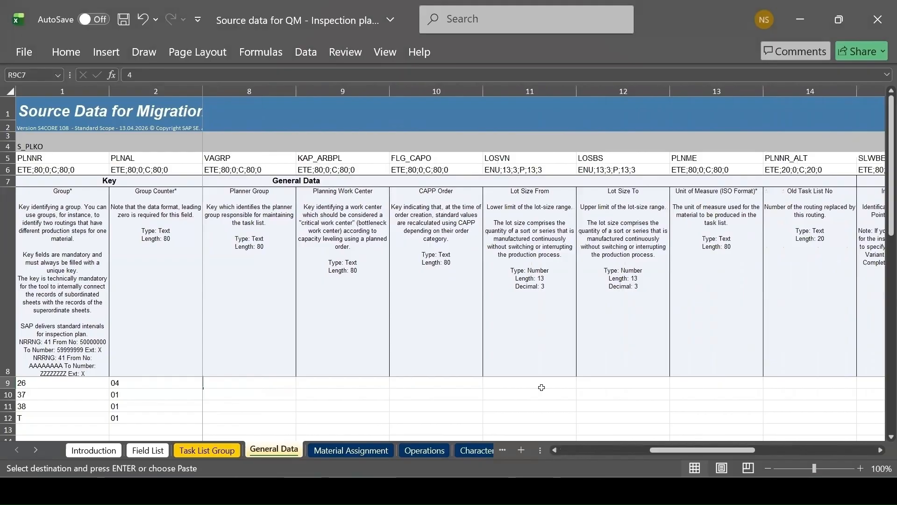
{"action": "left_click", "coordinate": [580, 385]}
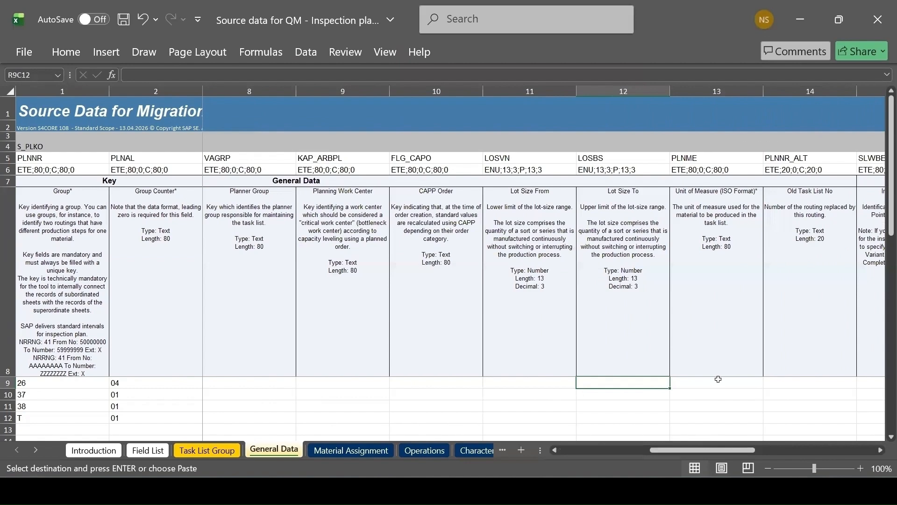
{"action": "left_click", "coordinate": [876, 450]}
{"action": "left_click", "coordinate": [876, 450]}
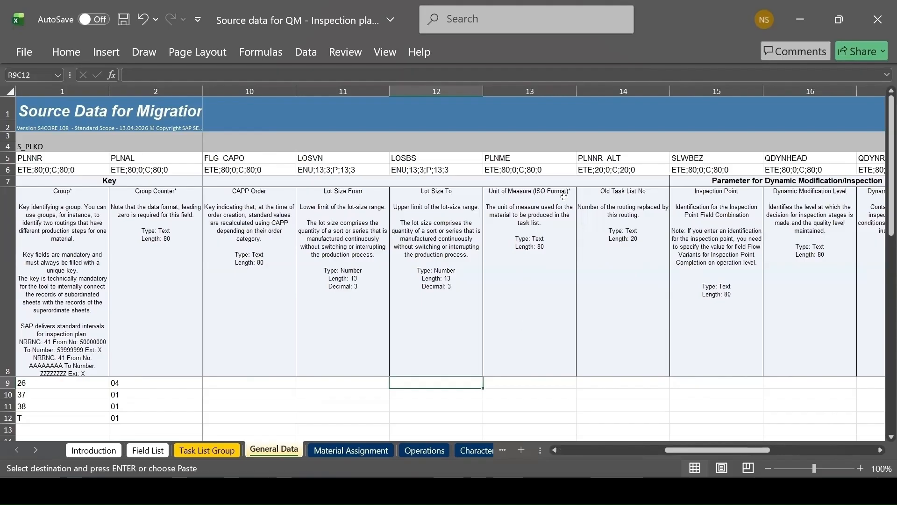
{"action": "left_click", "coordinate": [528, 384]}
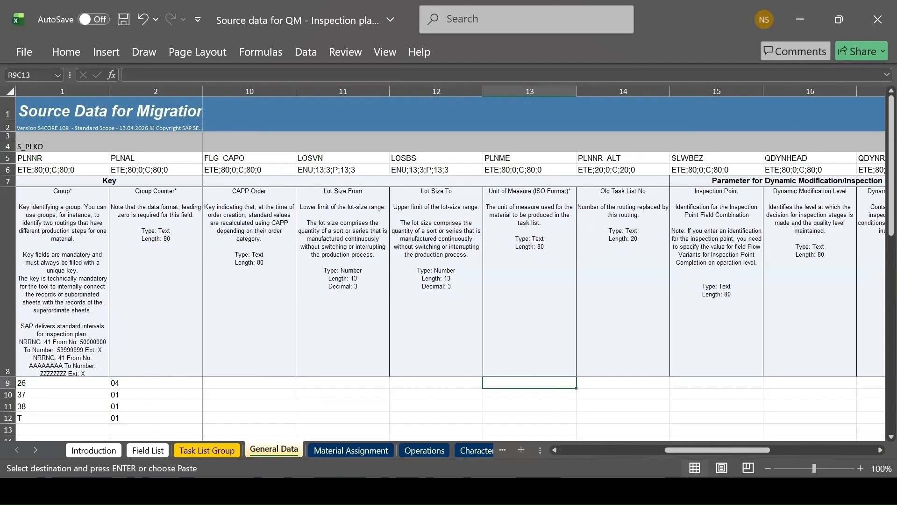
{"action": "mouse_move", "coordinate": [549, 453]}
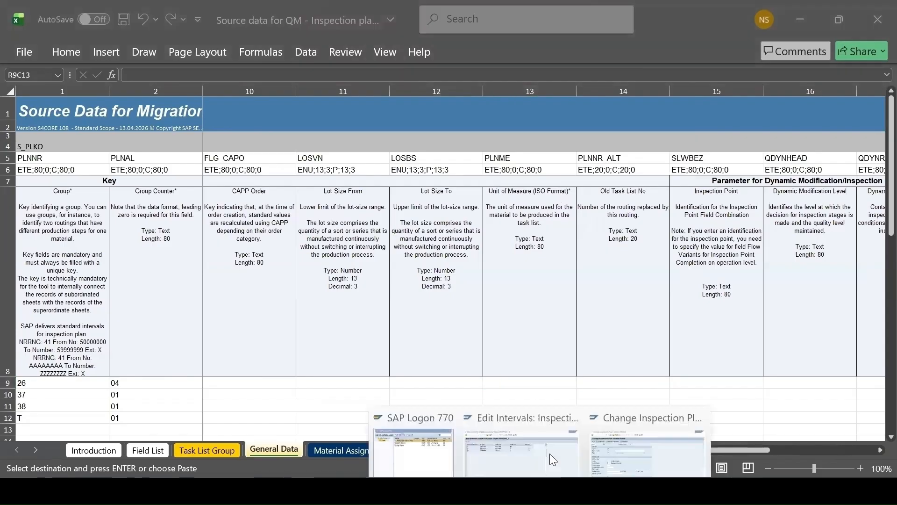
{"action": "left_click", "coordinate": [631, 438]}
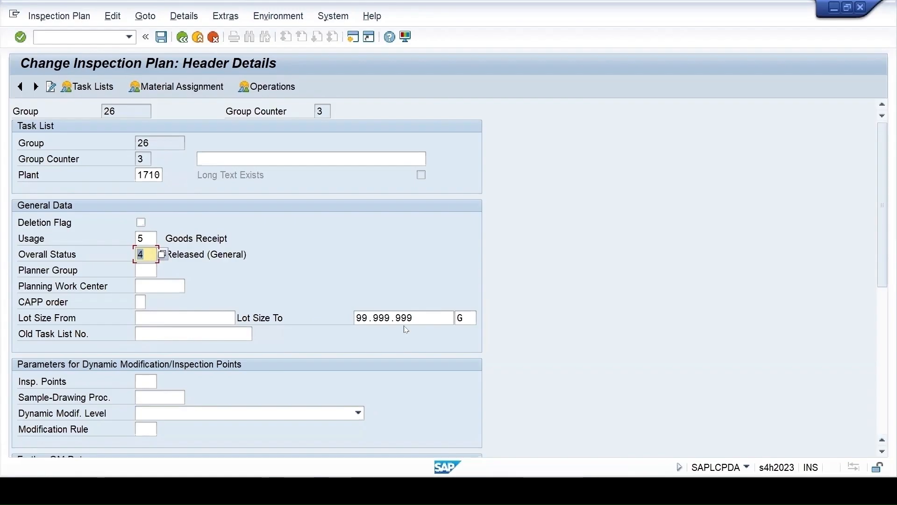
{"action": "left_click", "coordinate": [471, 319]}
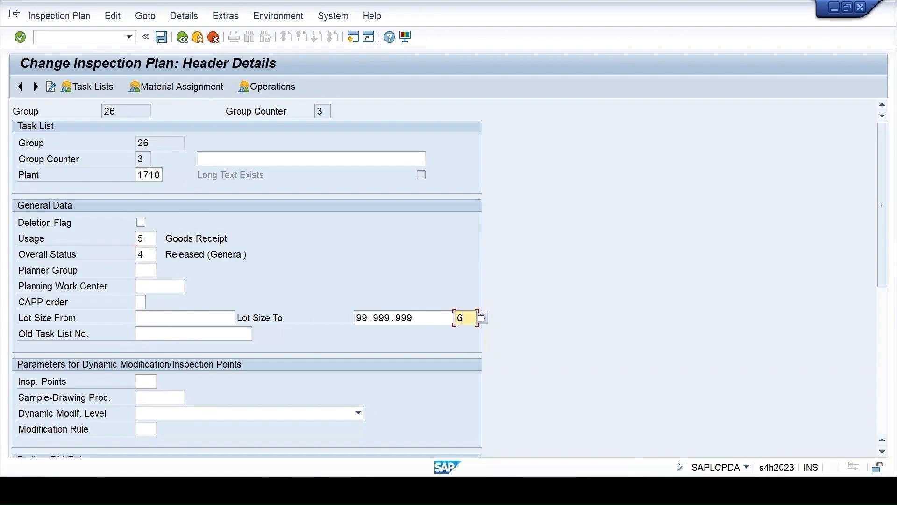
{"action": "mouse_move", "coordinate": [563, 491]}
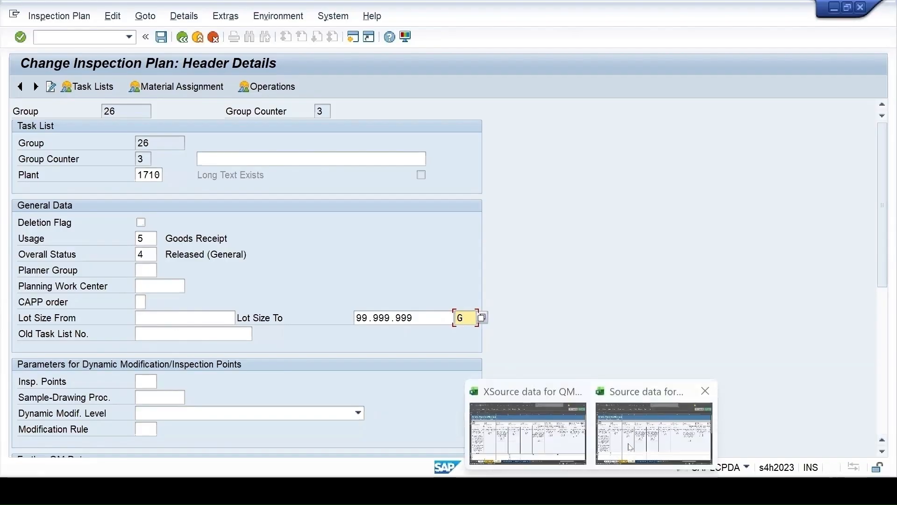
{"action": "left_click", "coordinate": [633, 424]}
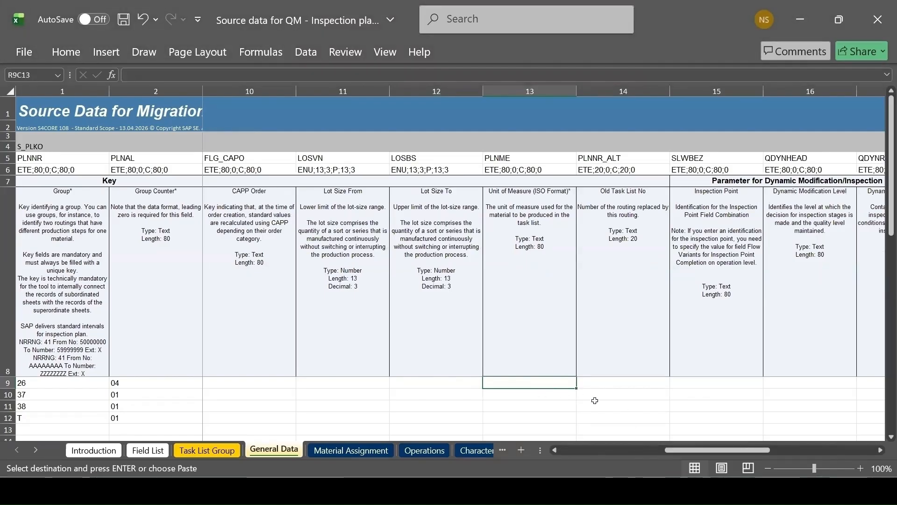
{"action": "key", "text": "ctrl+v"}
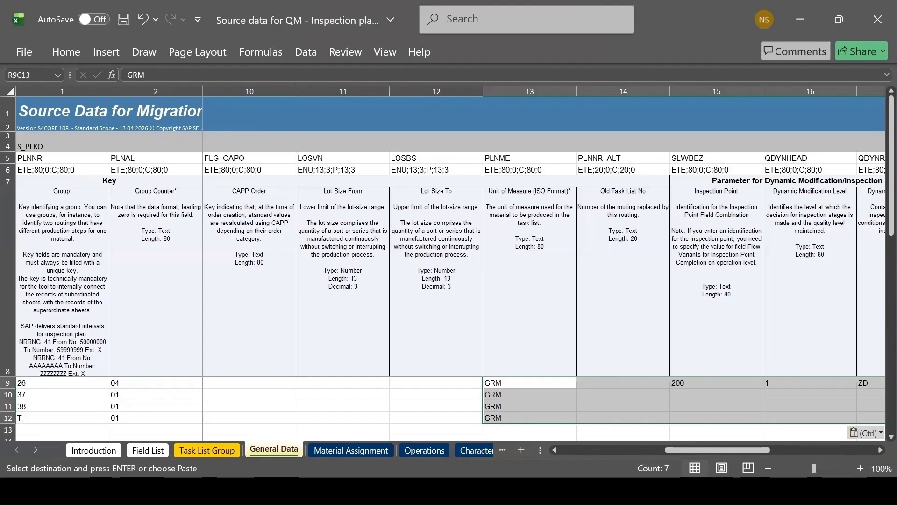
Review the possible inspection point identifiers for the Insp. Points field in group 26's SAP header details
{"action": "left_click", "coordinate": [635, 423]}
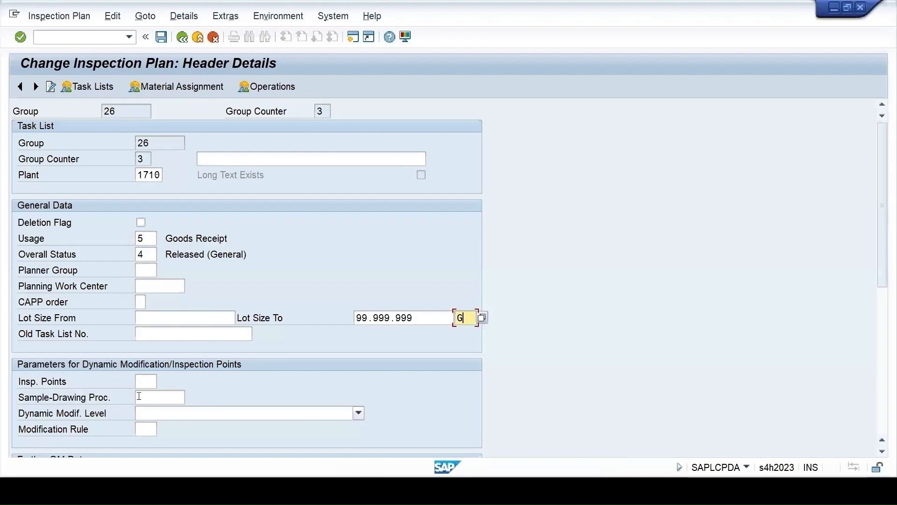
{"action": "left_click", "coordinate": [148, 382]}
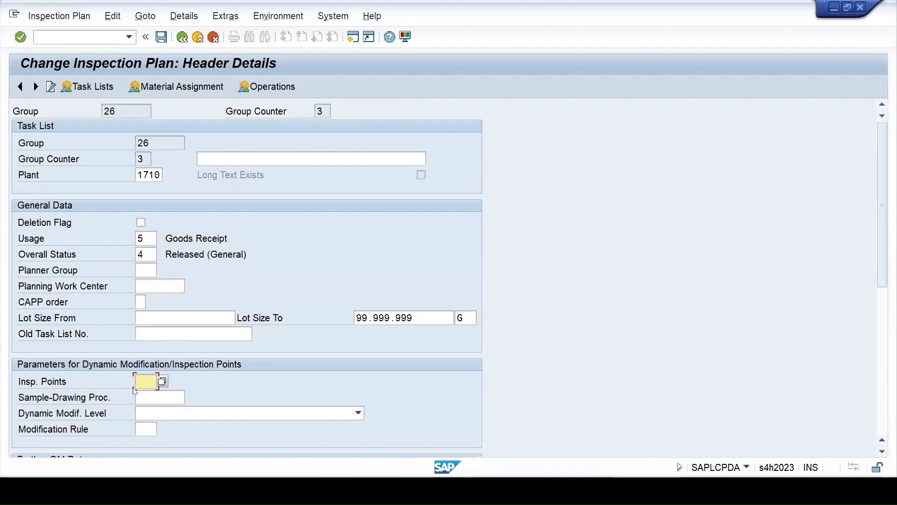
{"action": "left_click", "coordinate": [163, 382]}
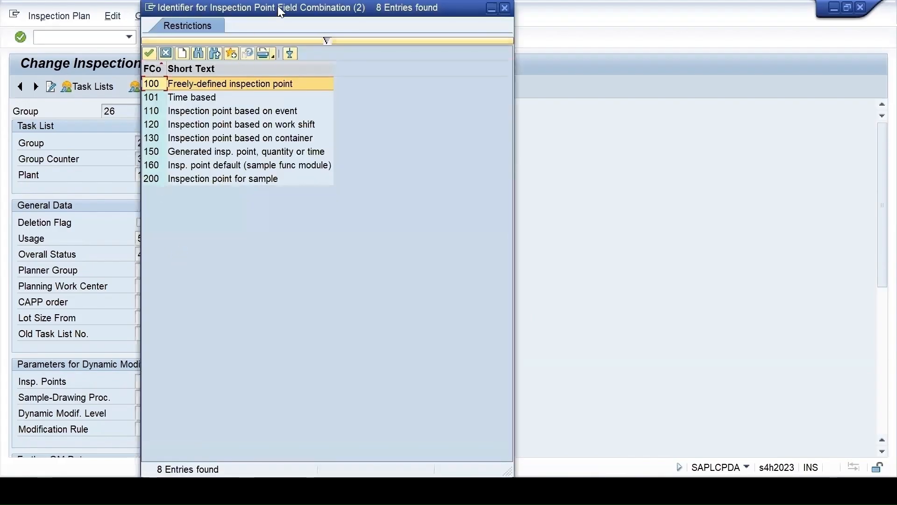
{"action": "left_click_drag", "start_coordinate": [278, 6], "coordinate": [391, 43]}
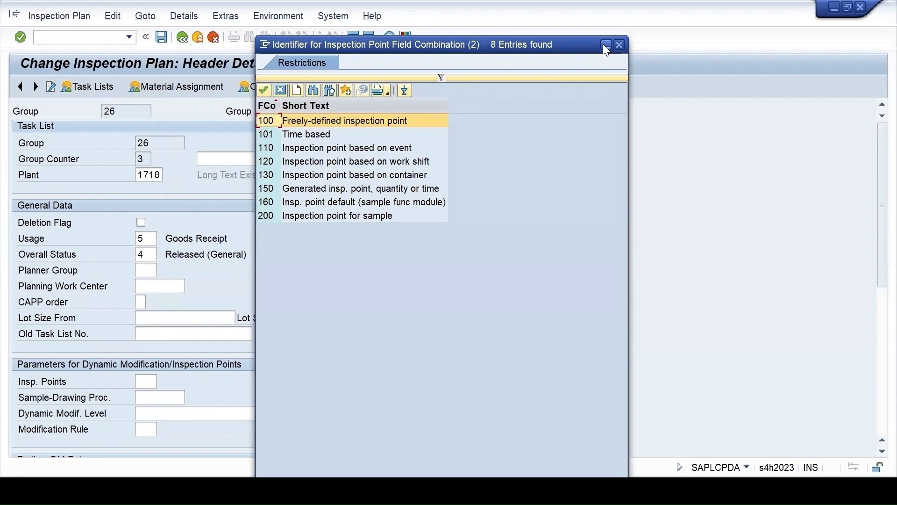
{"action": "left_click", "coordinate": [620, 45]}
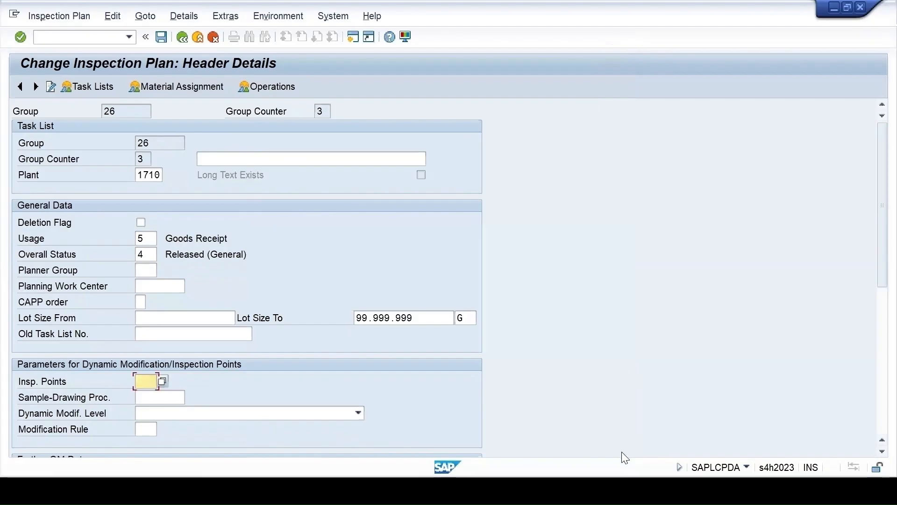
{"action": "key", "text": "alt+Tab"}
Examine group 26's Inspection Point entry, its column description and the neighbouring dynamic modification columns in the template
{"action": "left_click", "coordinate": [691, 382]}
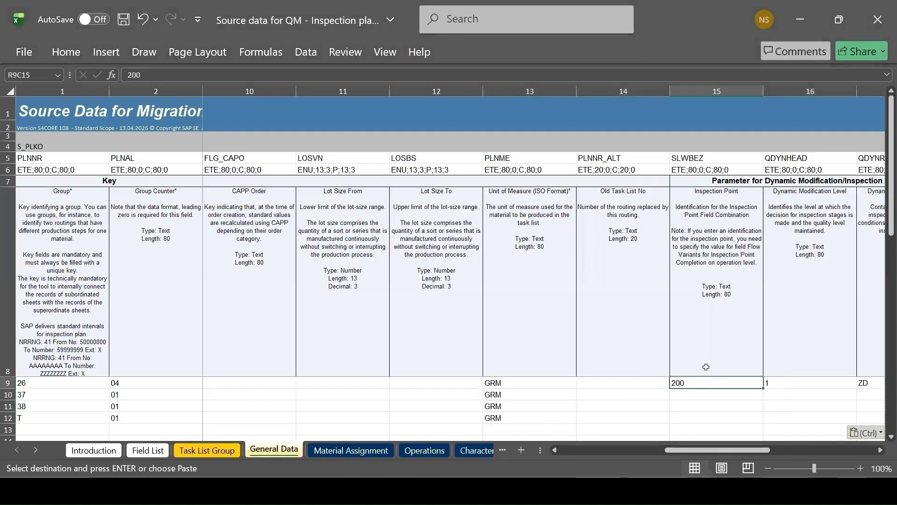
{"action": "left_click", "coordinate": [761, 244]}
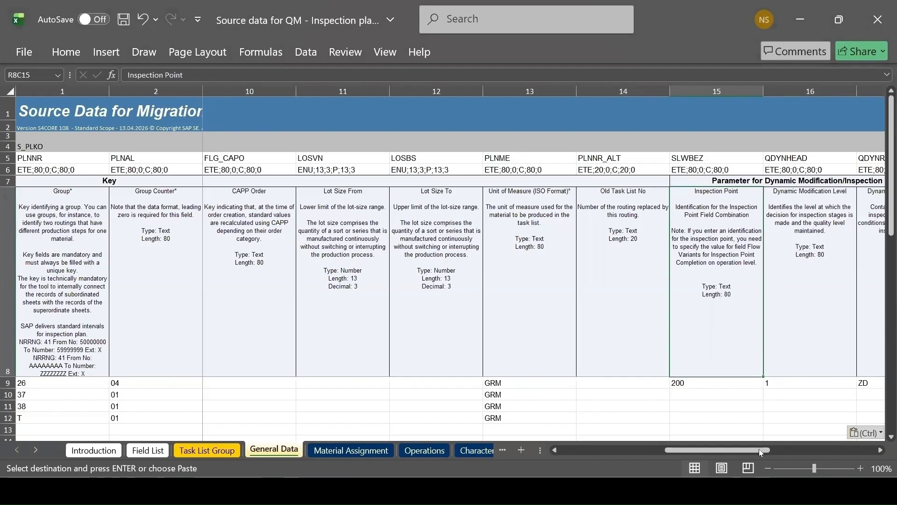
{"action": "left_click", "coordinate": [878, 450]}
{"action": "left_click", "coordinate": [878, 450]}
{"action": "left_click", "coordinate": [878, 451]}
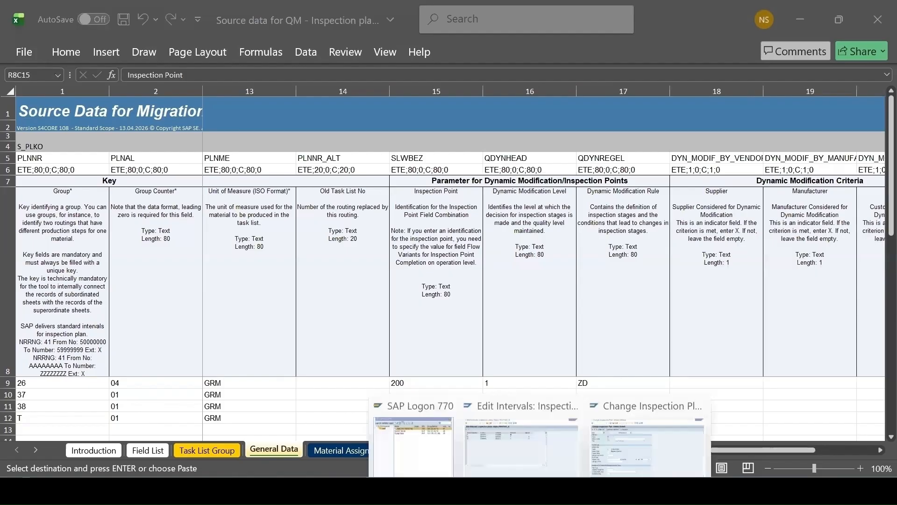
Set Insp. Points to 200 and the Dynamic Modif. Level to 1 Inspection Lot Level in group 26's SAP header
{"action": "left_click", "coordinate": [640, 425]}
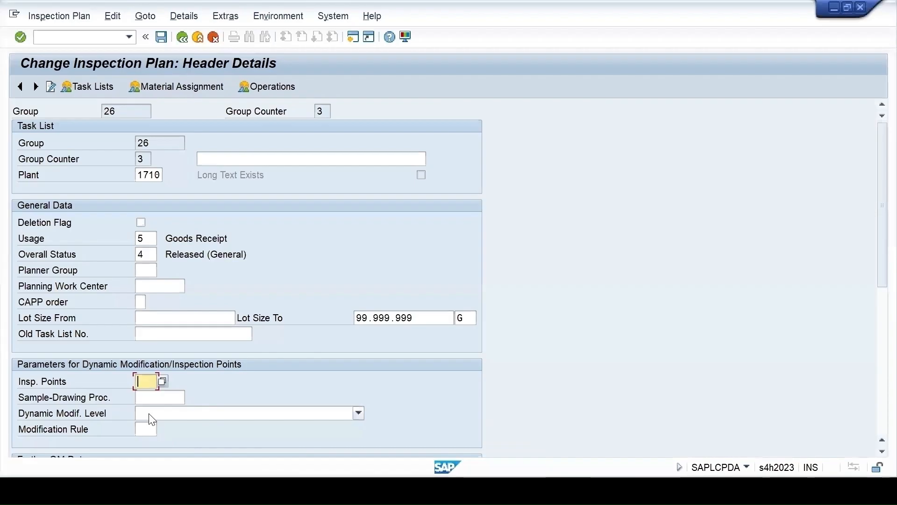
{"action": "left_click", "coordinate": [162, 381]}
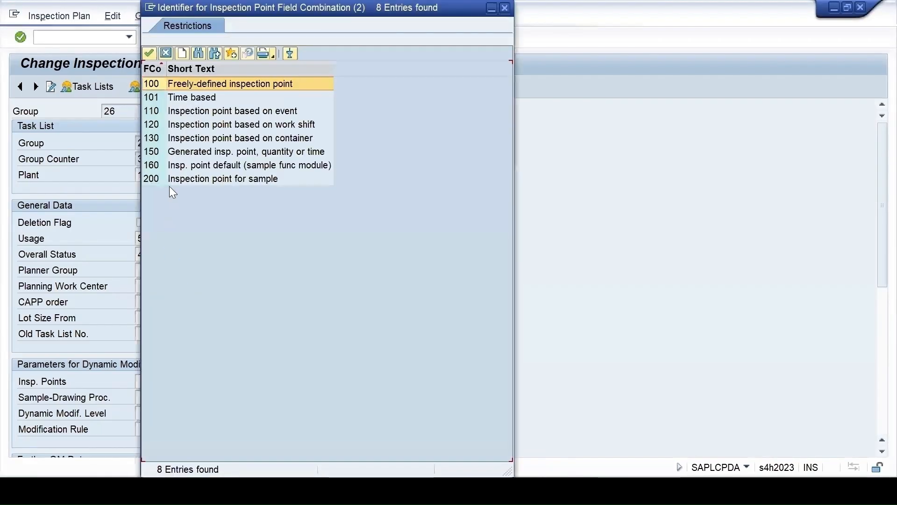
{"action": "double_click", "coordinate": [167, 176]}
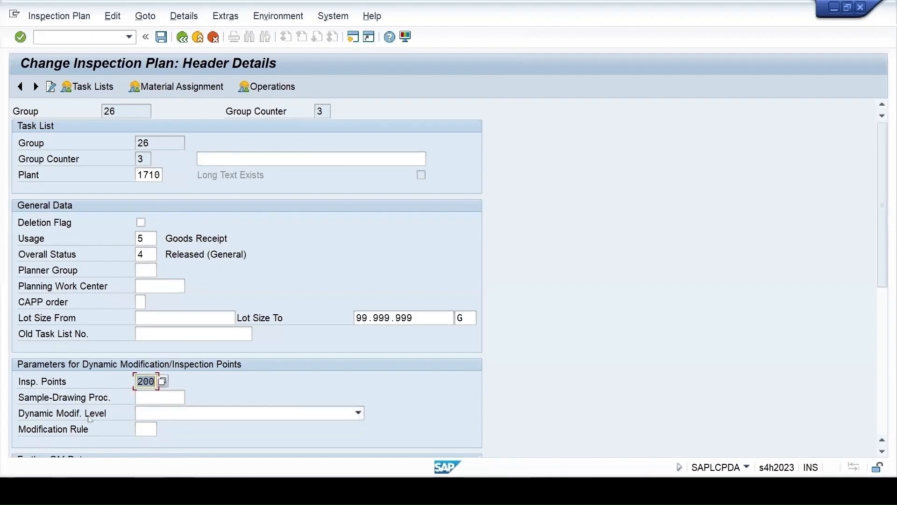
{"action": "left_click", "coordinate": [189, 413]}
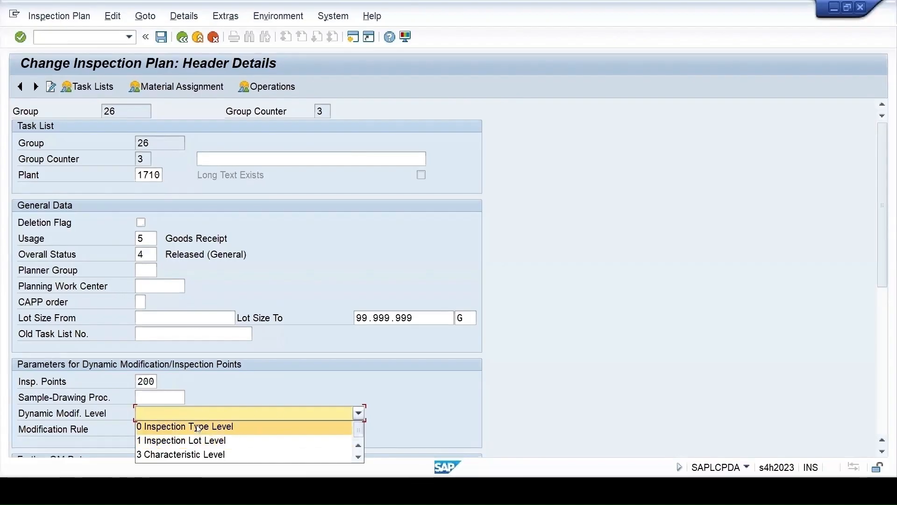
{"action": "left_click", "coordinate": [143, 441]}
Set the Modification Rule to ZD in group 26's SAP header details
{"action": "left_click", "coordinate": [145, 430]}
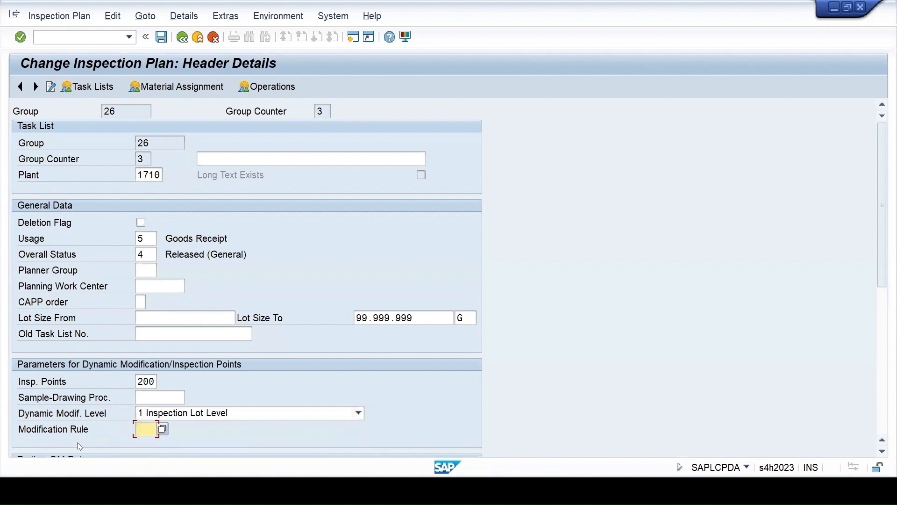
{"action": "left_click", "coordinate": [164, 430]}
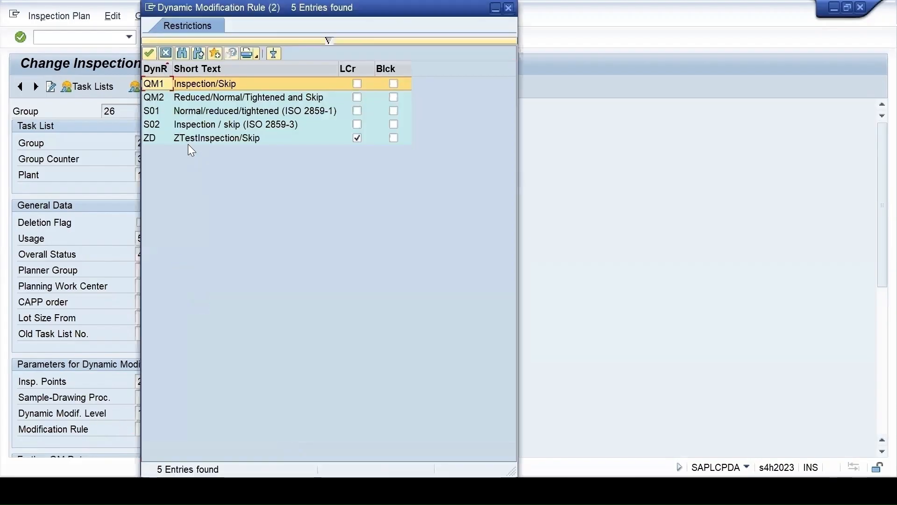
{"action": "double_click", "coordinate": [189, 139]}
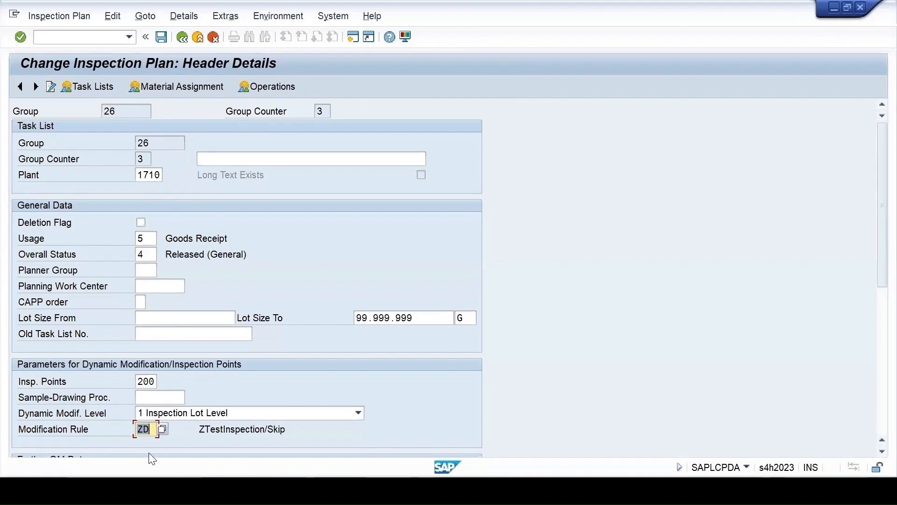
Compare group 26's Inspection Point, Dynamic Modification Level and Dynamic Modification Rule entries in the template with the SAP header
{"action": "mouse_move", "coordinate": [596, 489]}
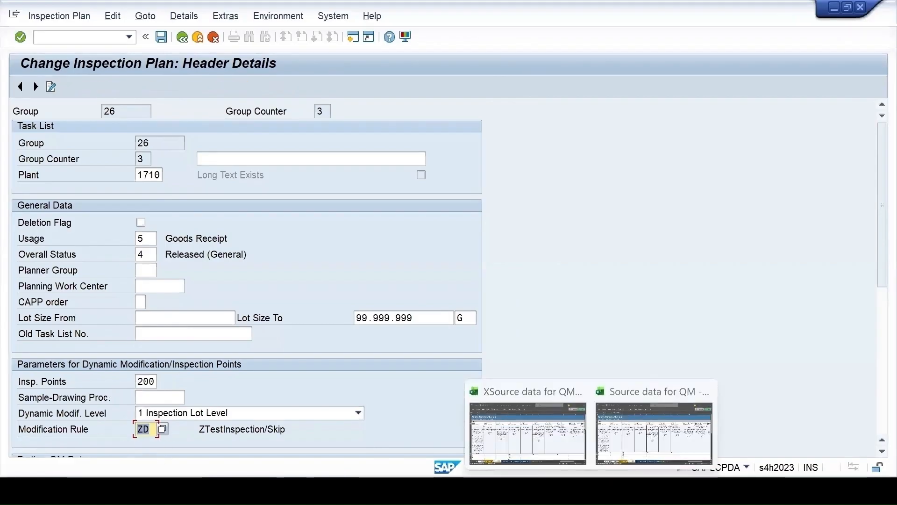
{"action": "left_click", "coordinate": [605, 395]}
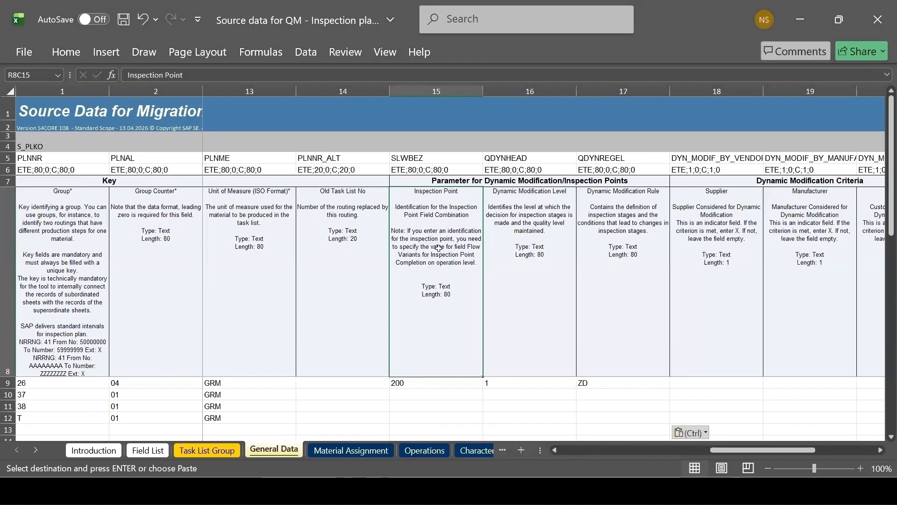
{"action": "left_click", "coordinate": [420, 388]}
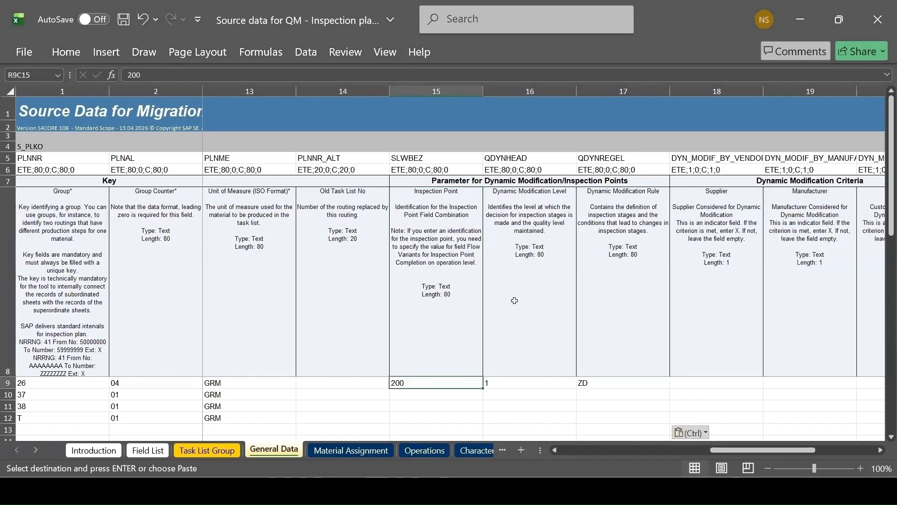
{"action": "left_click", "coordinate": [528, 384]}
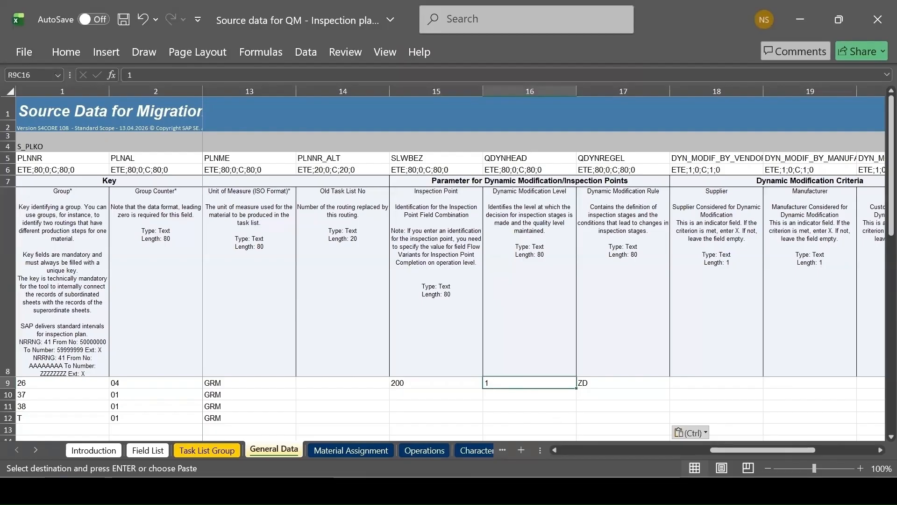
{"action": "key", "text": "alt+Tab"}
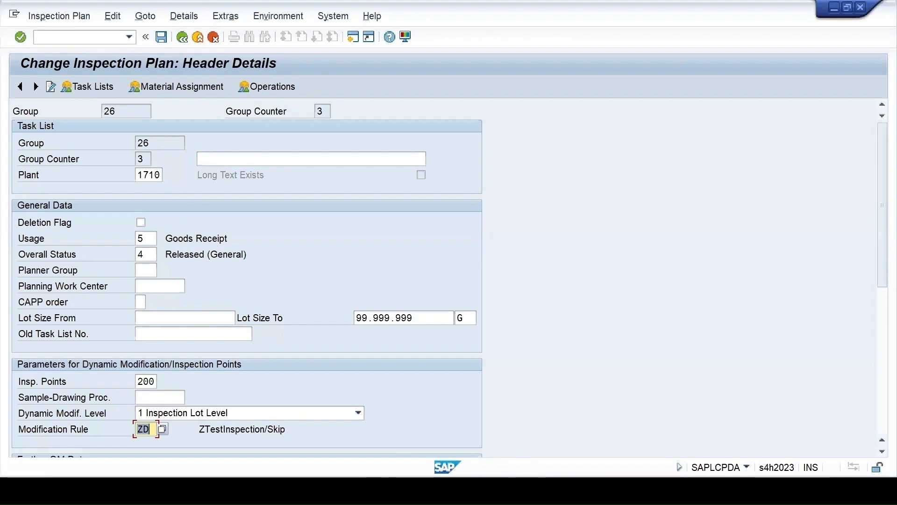
{"action": "key", "text": "alt+Tab"}
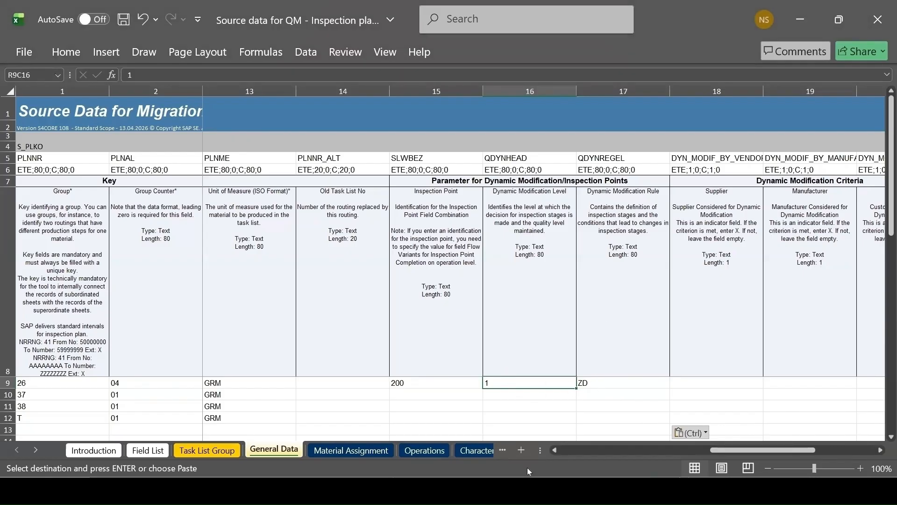
Copy the material assignments of groups 26, 37, 38 and T from the XSource workbook into the template's Material Assignment sheet and expand its column descriptions
{"action": "key", "text": "alt+Tab"}
{"action": "left_click_drag", "start_coordinate": [765, 454], "coordinate": [512, 447]}
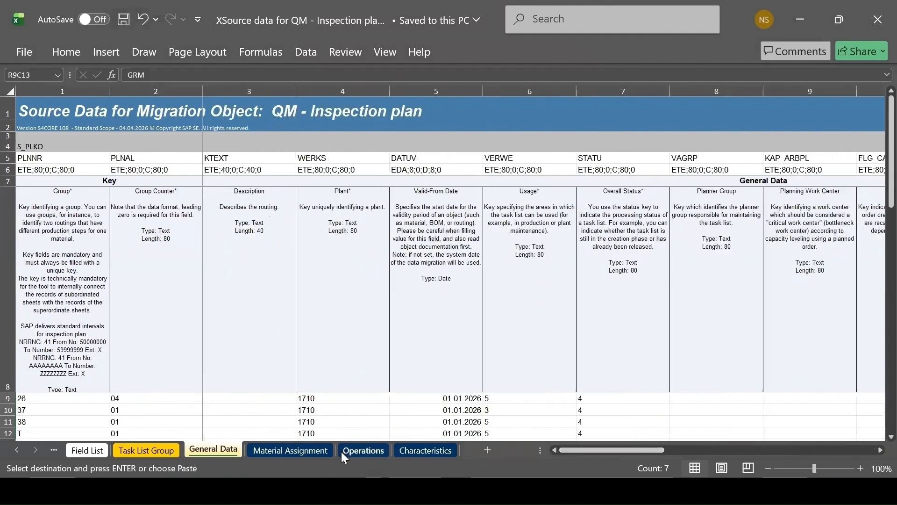
{"action": "left_click", "coordinate": [280, 450]}
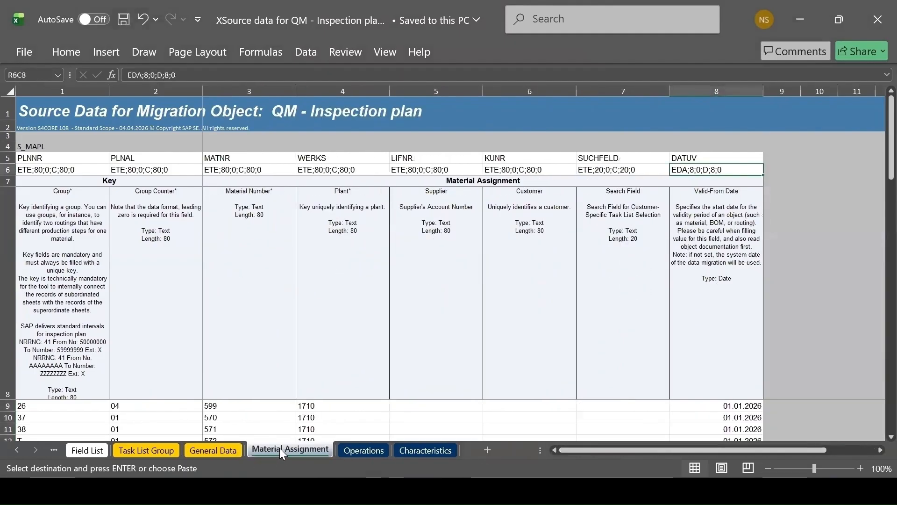
{"action": "left_click_drag", "start_coordinate": [109, 407], "coordinate": [733, 405]}
{"action": "key", "text": "ctrl+c"}
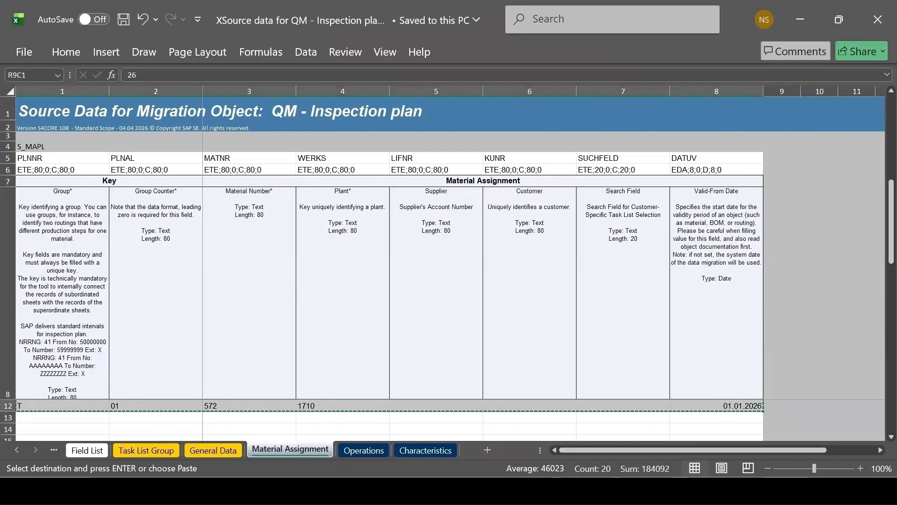
{"action": "key", "text": "alt+Tab"}
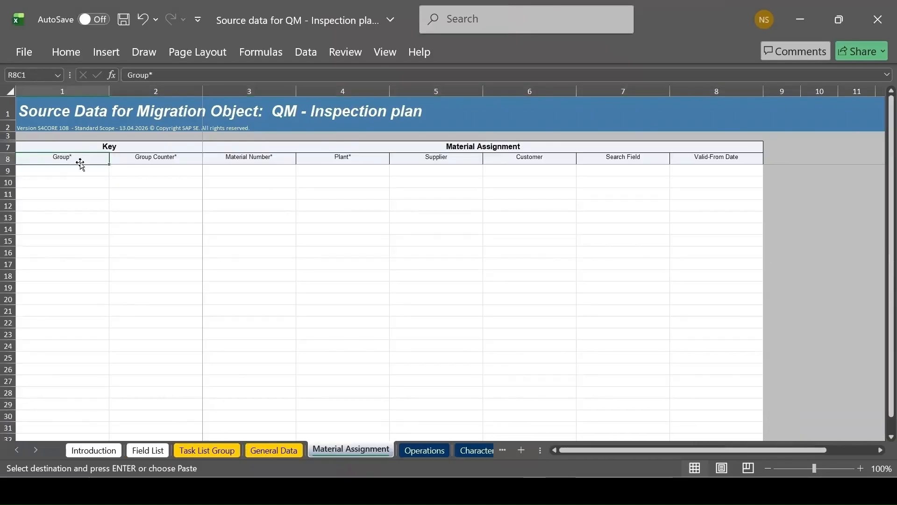
{"action": "left_click", "coordinate": [58, 169]}
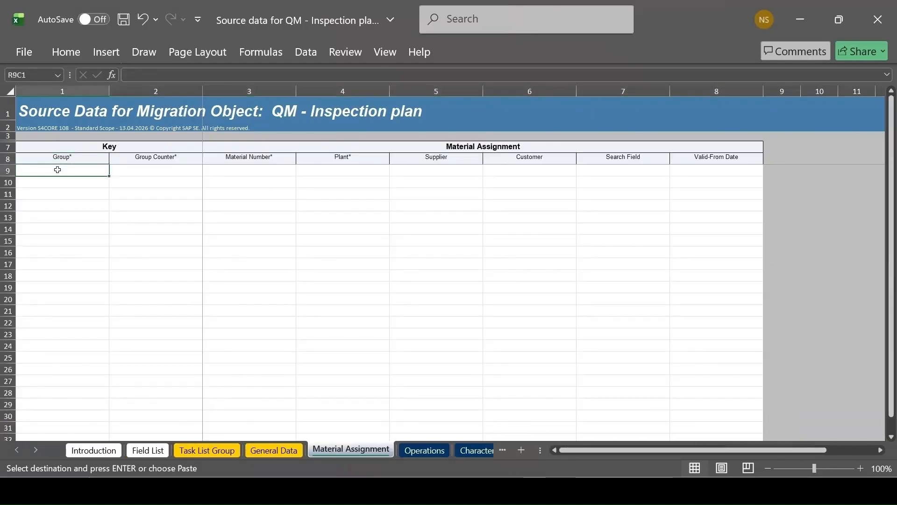
{"action": "key", "text": "ctrl+v"}
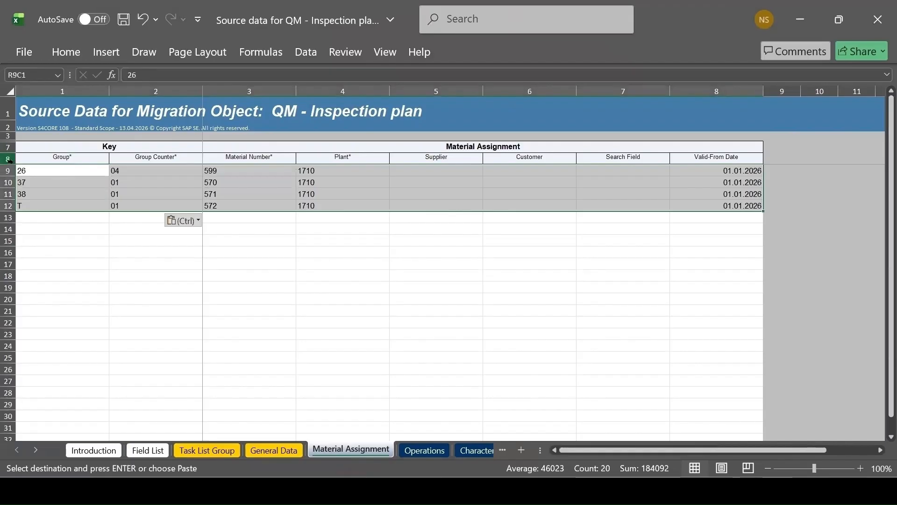
{"action": "left_click_drag", "start_coordinate": [13, 162], "coordinate": [14, 277]}
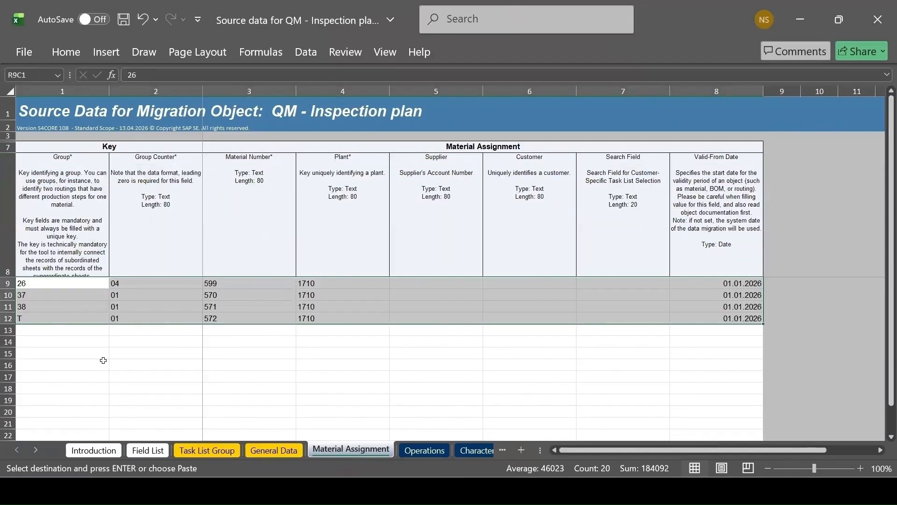
Examine group 26's material assignment in SAP with narrowed columns and compare it with the Material Number entry in the template
{"action": "key", "text": "alt+Tab"}
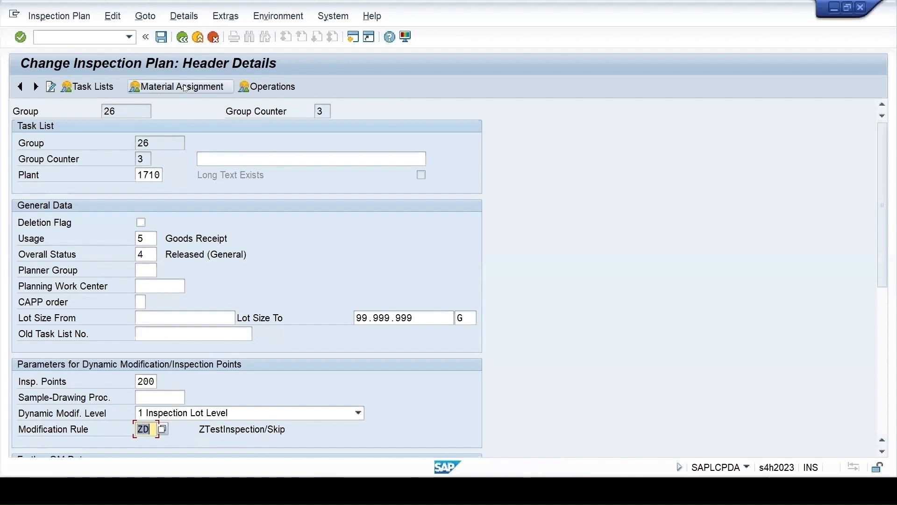
{"action": "key", "text": "Return"}
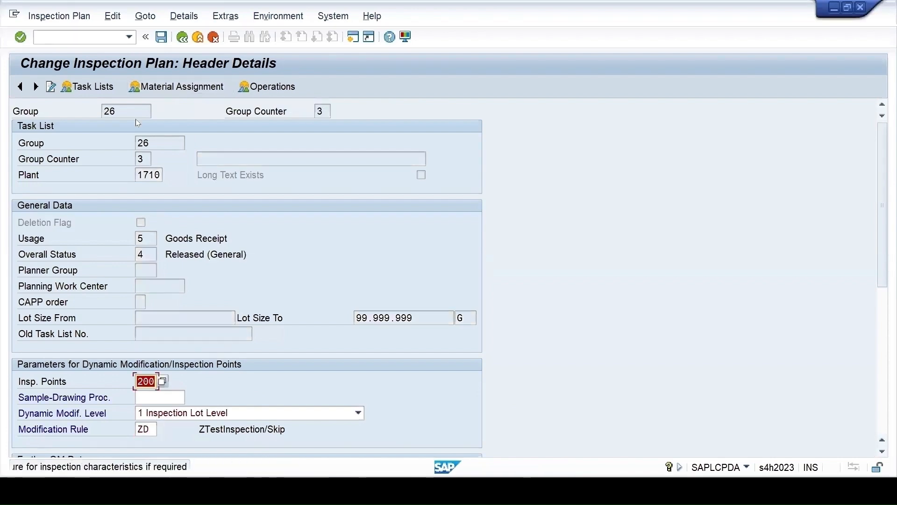
{"action": "key", "text": "Return"}
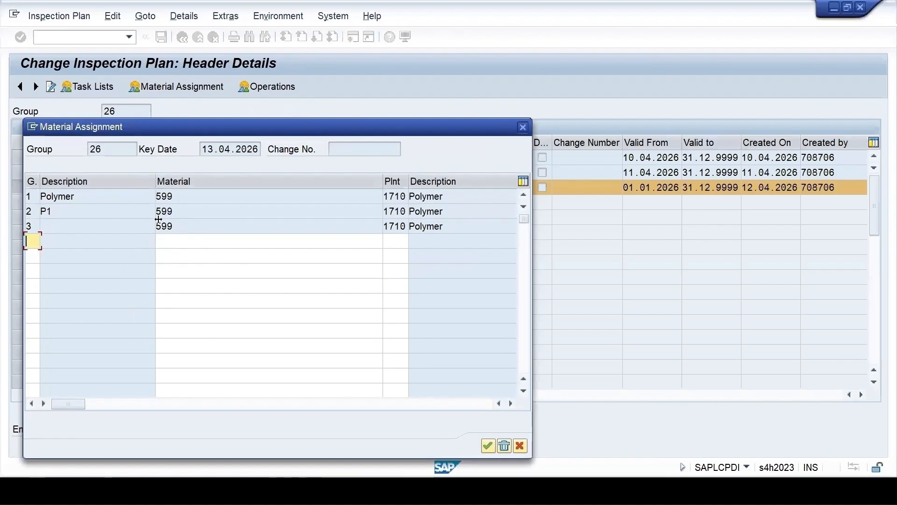
{"action": "left_click_drag", "start_coordinate": [154, 183], "coordinate": [105, 191]}
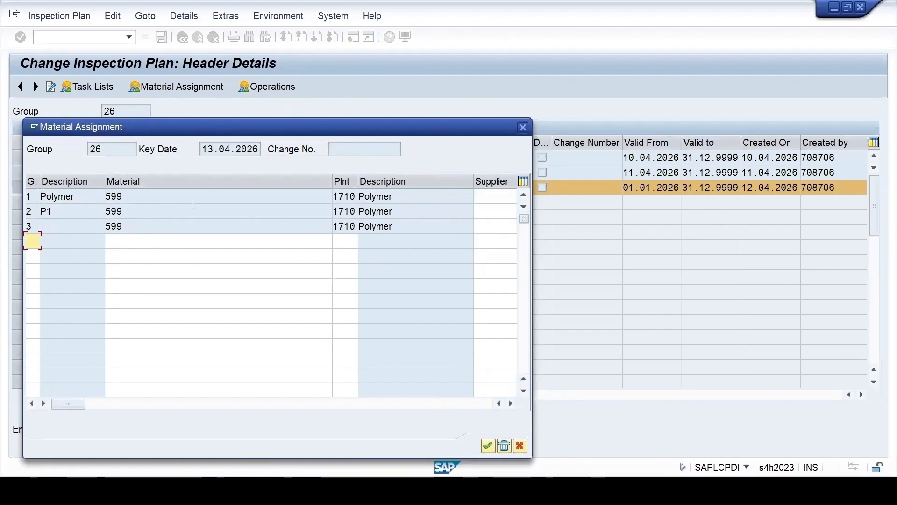
{"action": "left_click_drag", "start_coordinate": [332, 182], "coordinate": [159, 190]}
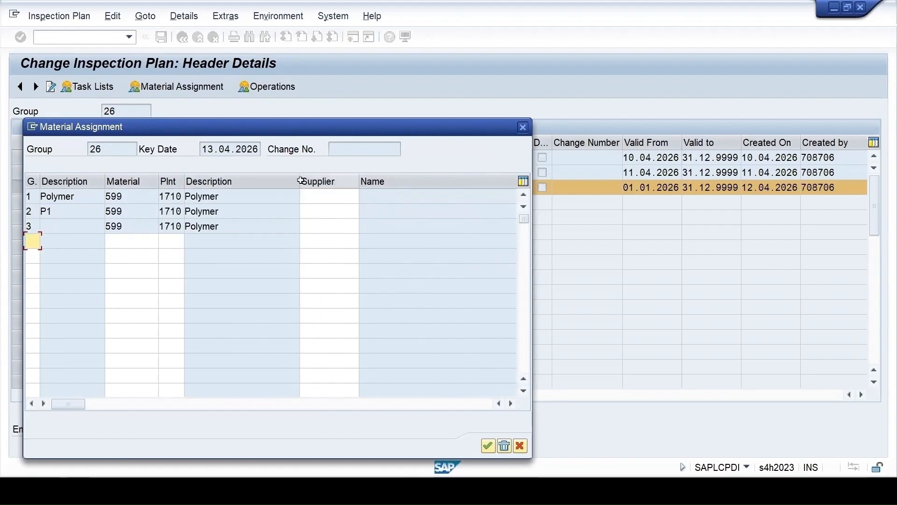
{"action": "left_click_drag", "start_coordinate": [299, 182], "coordinate": [263, 186]}
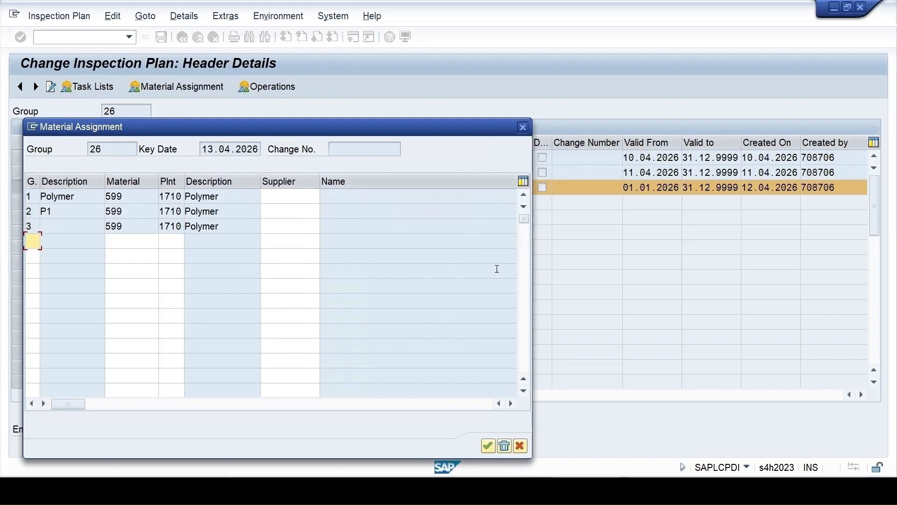
{"action": "left_click", "coordinate": [625, 488]}
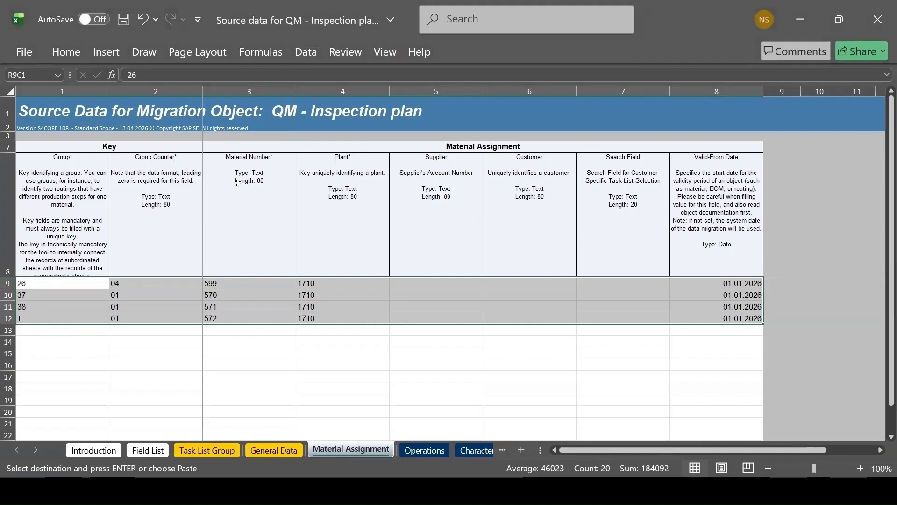
{"action": "left_click", "coordinate": [223, 282]}
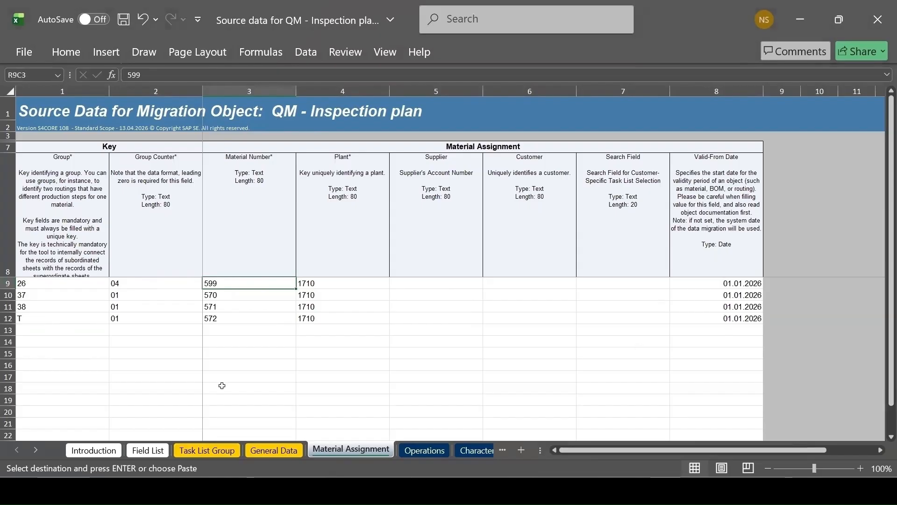
Expand the column descriptions in the template's Operations sheet and open group 26's operation overview in SAP, closing its material assignment
{"action": "left_click", "coordinate": [417, 451]}
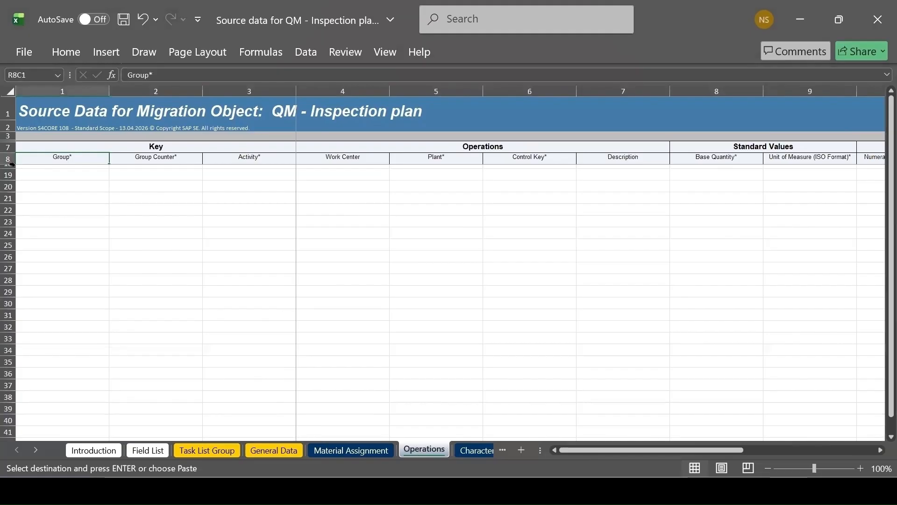
{"action": "left_click_drag", "start_coordinate": [15, 163], "coordinate": [16, 270]}
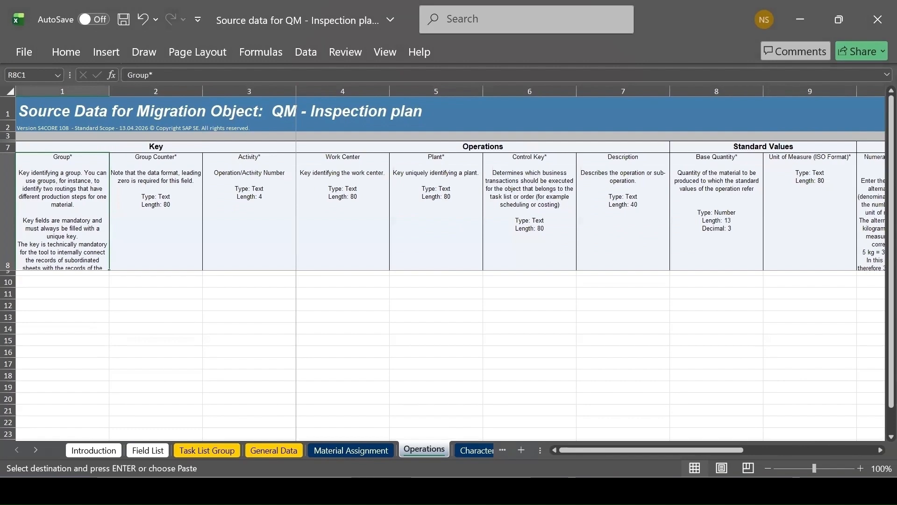
{"action": "mouse_move", "coordinate": [539, 491]}
{"action": "left_click", "coordinate": [636, 459]}
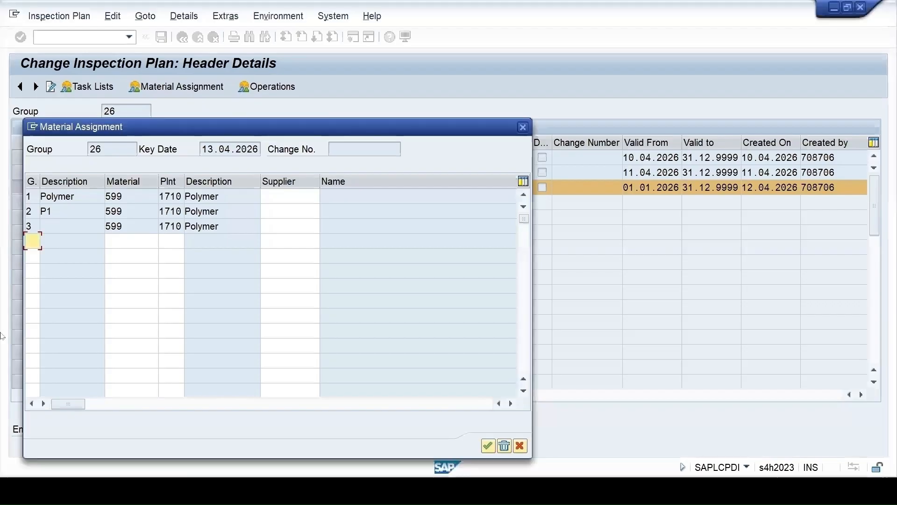
{"action": "left_click", "coordinate": [522, 127]}
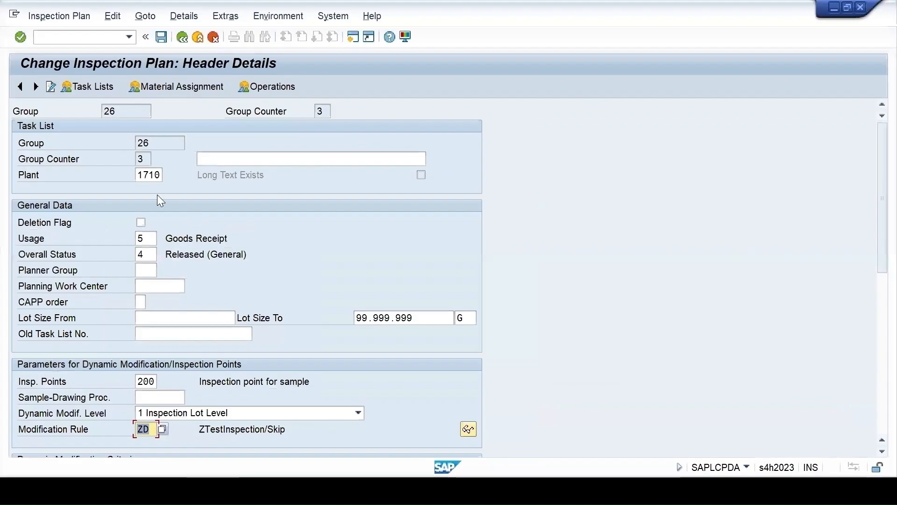
{"action": "left_click", "coordinate": [272, 86]}
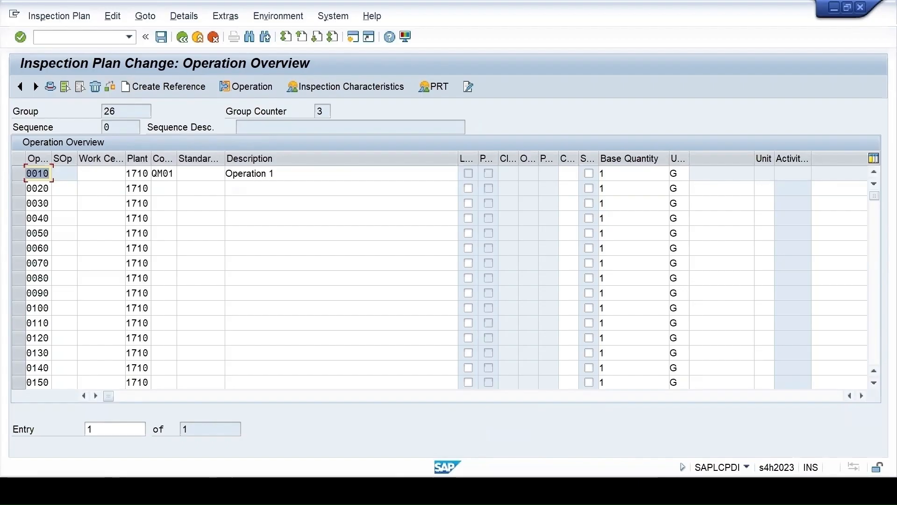
Copy the operation rows of groups 26, 37, 38 and T, from Group through Unit of Measure, from the XSource workbook into the template's Operations sheet
{"action": "left_click", "coordinate": [471, 490]}
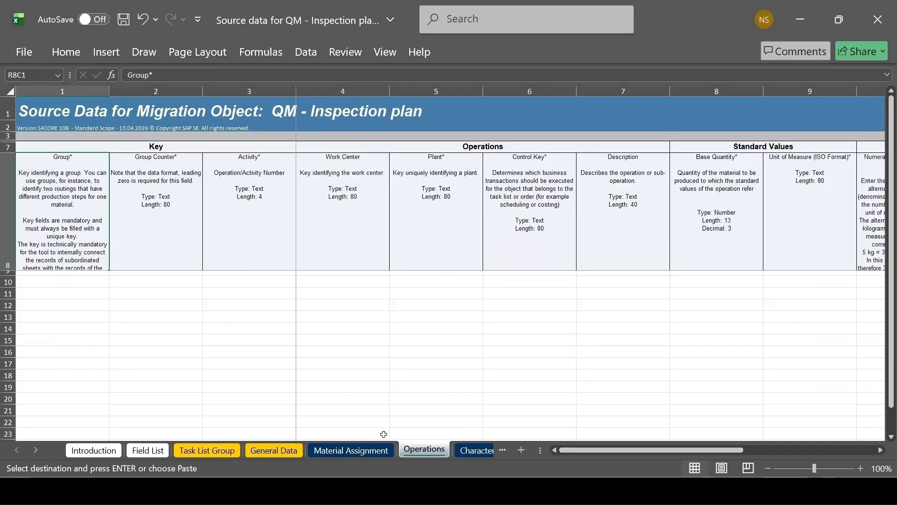
{"action": "left_click", "coordinate": [225, 489]}
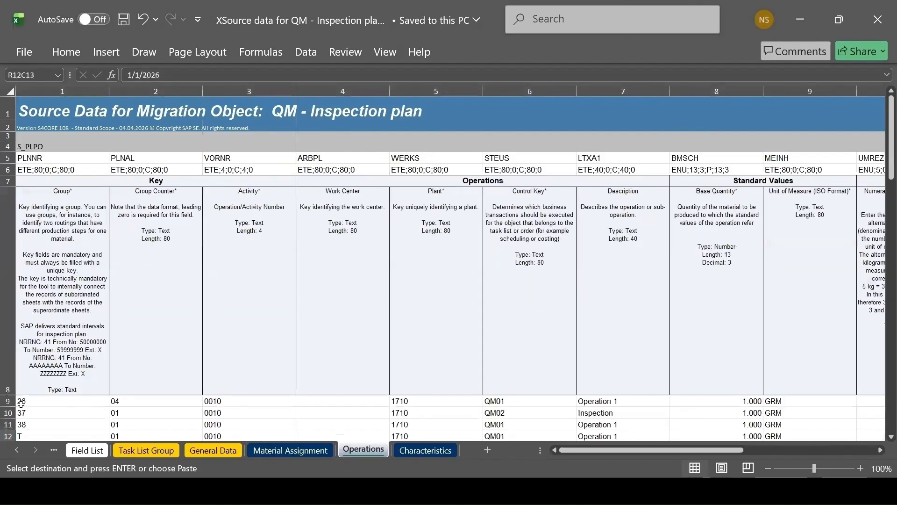
{"action": "left_click_drag", "start_coordinate": [21, 403], "coordinate": [779, 412]}
{"action": "key", "text": "ctrl+c"}
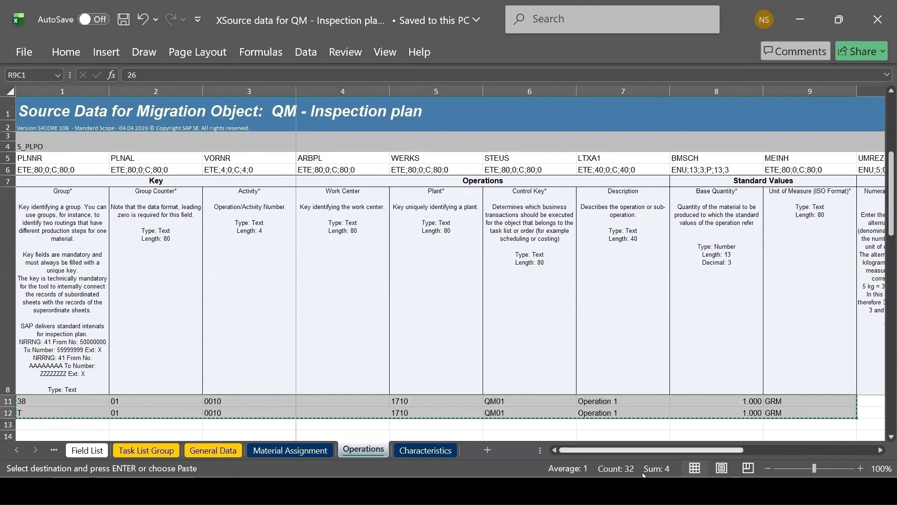
{"action": "left_click", "coordinate": [623, 491]}
{"action": "left_click", "coordinate": [46, 275]}
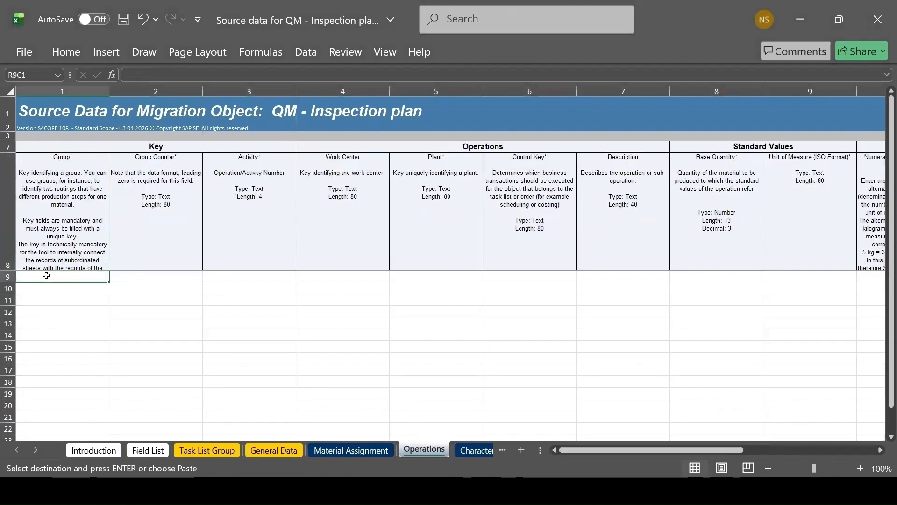
{"action": "key", "text": "ctrl+v"}
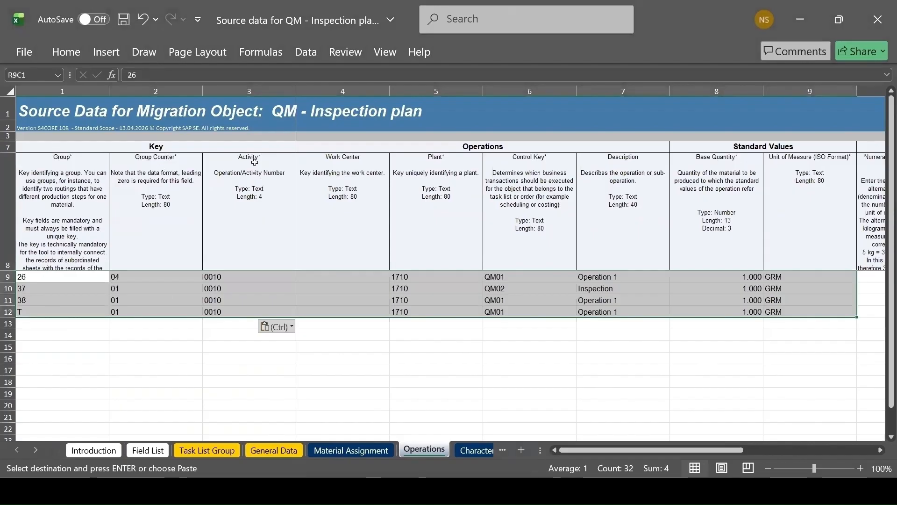
{"action": "mouse_move", "coordinate": [540, 491]}
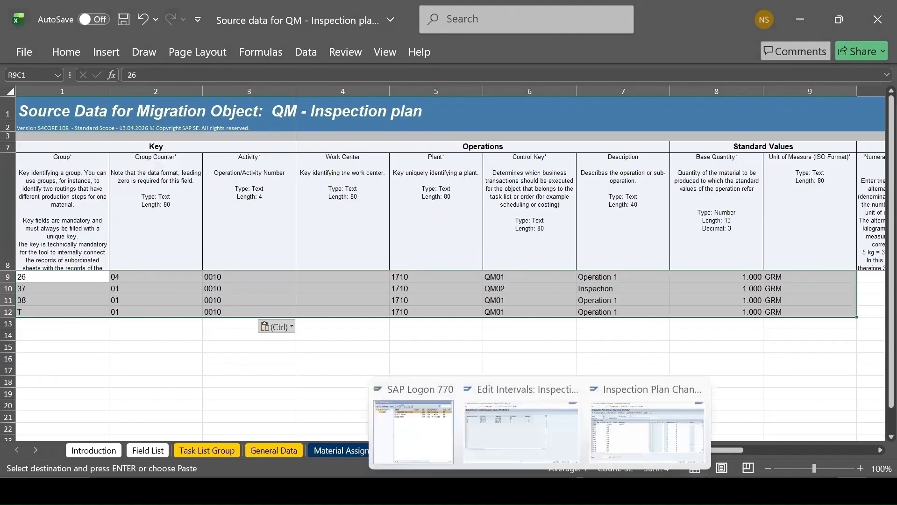
Compare the activity number of group 26's first operation in SAP with the Activity entry in the template's Operations sheet
{"action": "left_click", "coordinate": [647, 432]}
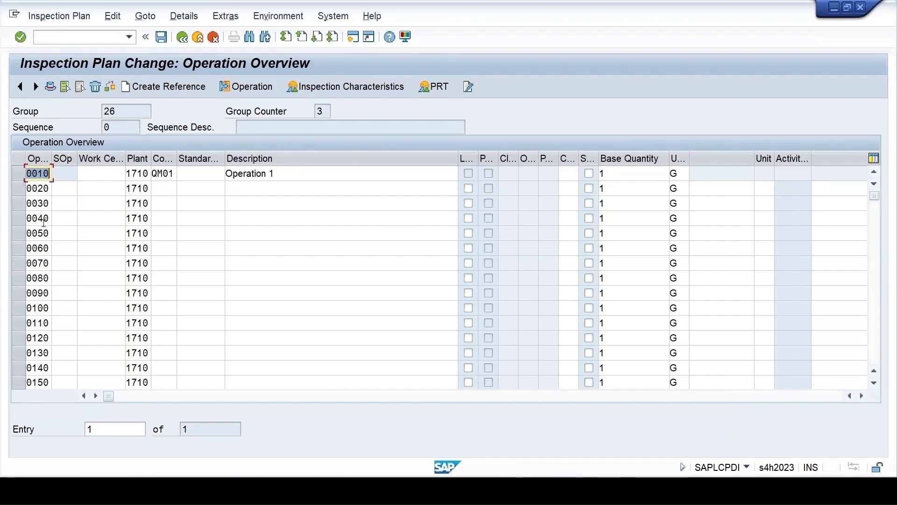
{"action": "left_click", "coordinate": [625, 437]}
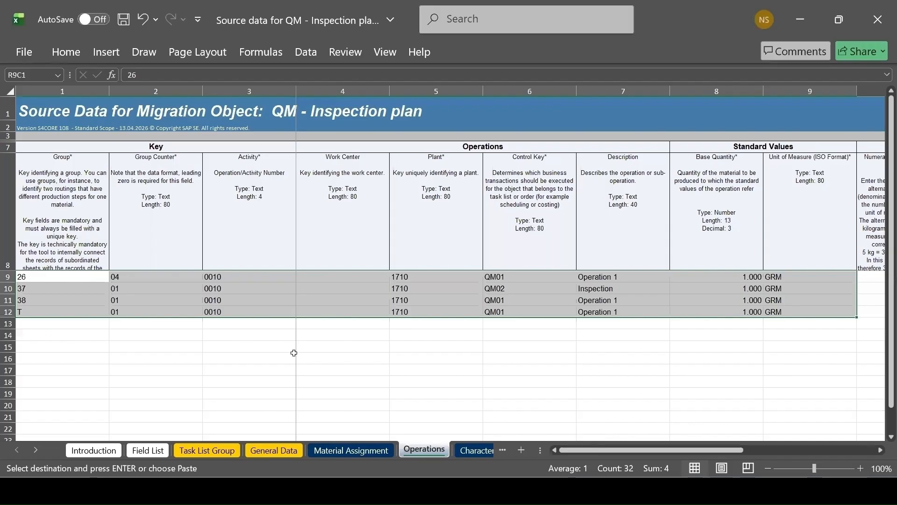
{"action": "key", "text": "ctrl+v"}
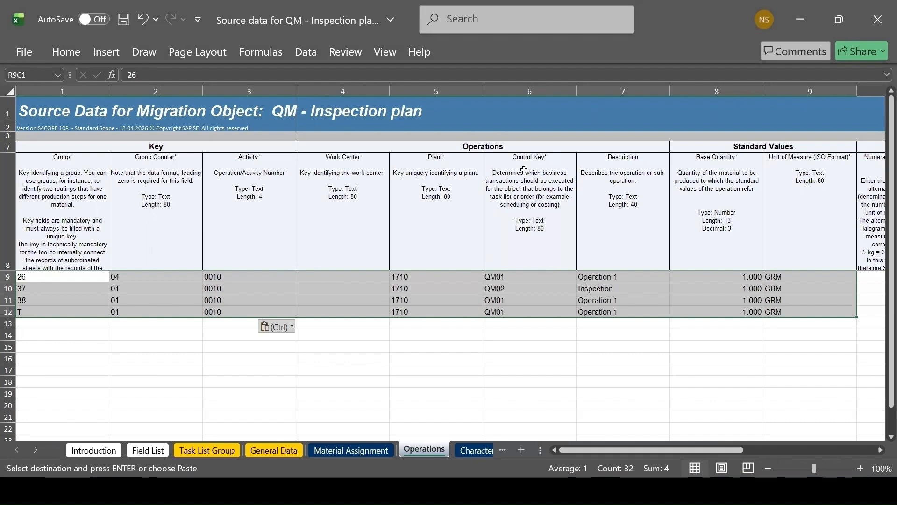
Compare the control key of group 26's operation 0010 in SAP with the Control Key column of the Operations sheet
{"action": "key", "text": "alt+Tab"}
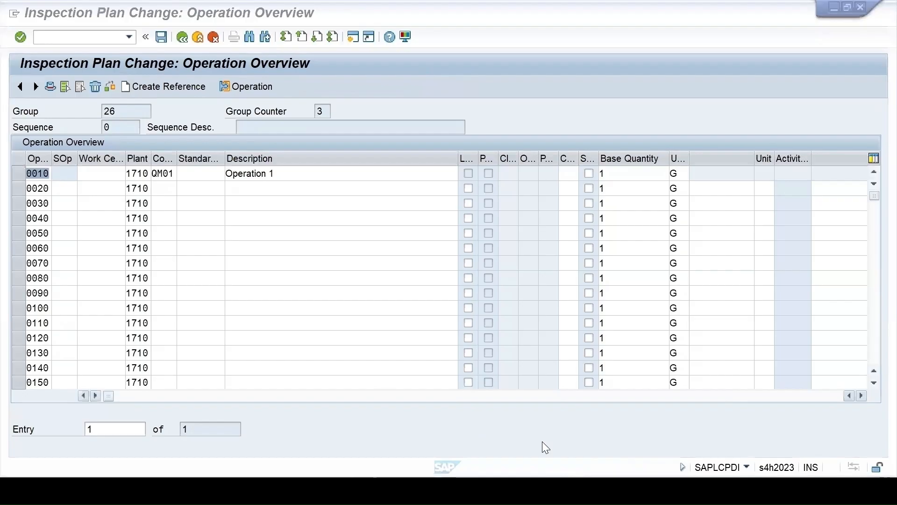
{"action": "left_click", "coordinate": [157, 174]}
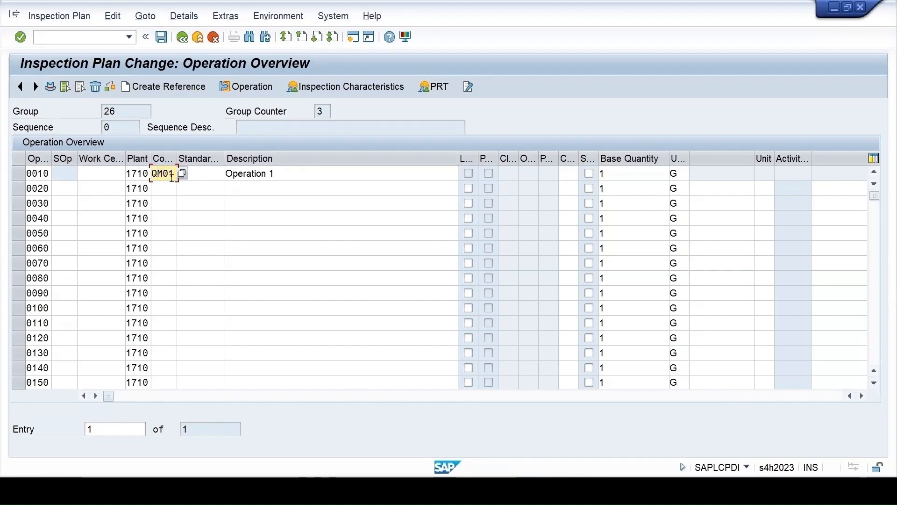
{"action": "mouse_move", "coordinate": [591, 490]}
{"action": "left_click", "coordinate": [527, 432]}
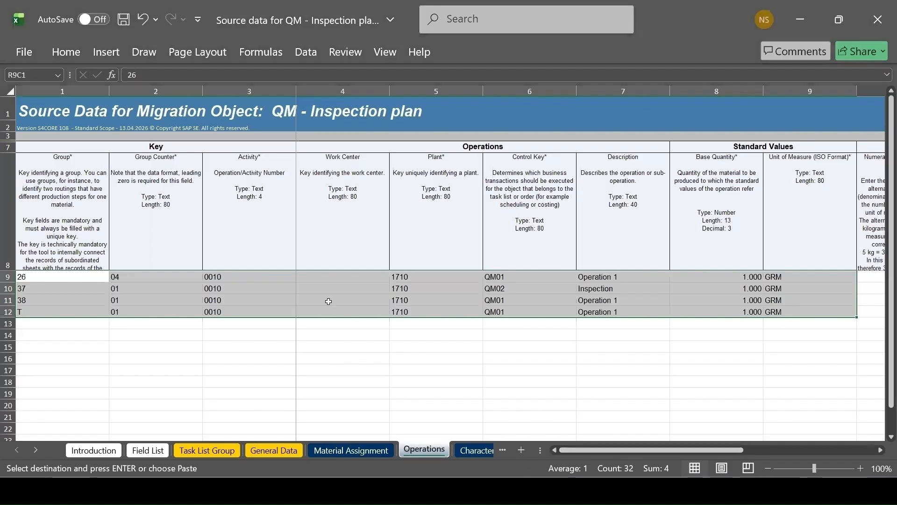
{"action": "left_click", "coordinate": [507, 286]}
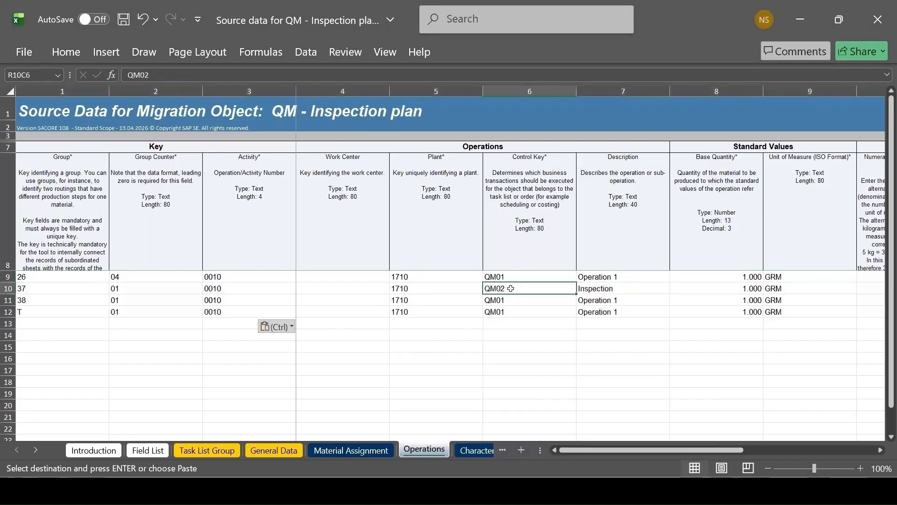
{"action": "mouse_move", "coordinate": [542, 488]}
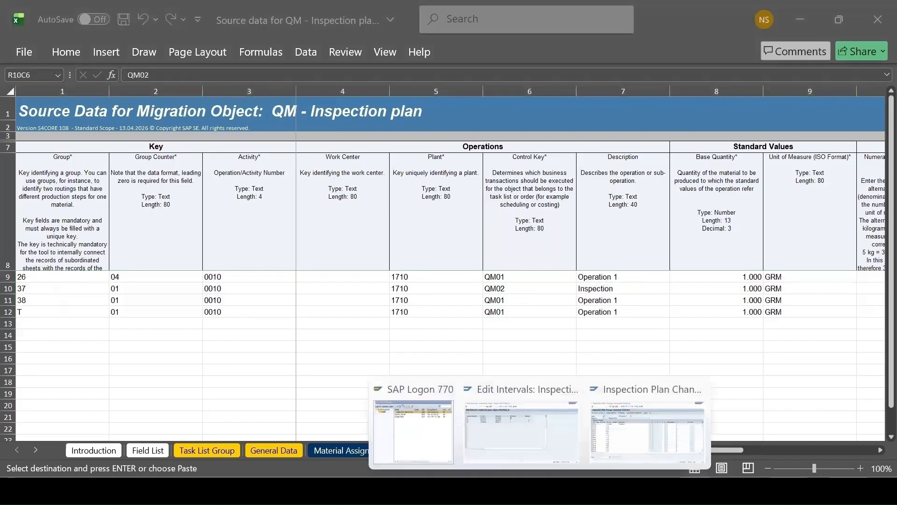
{"action": "left_click", "coordinate": [638, 445]}
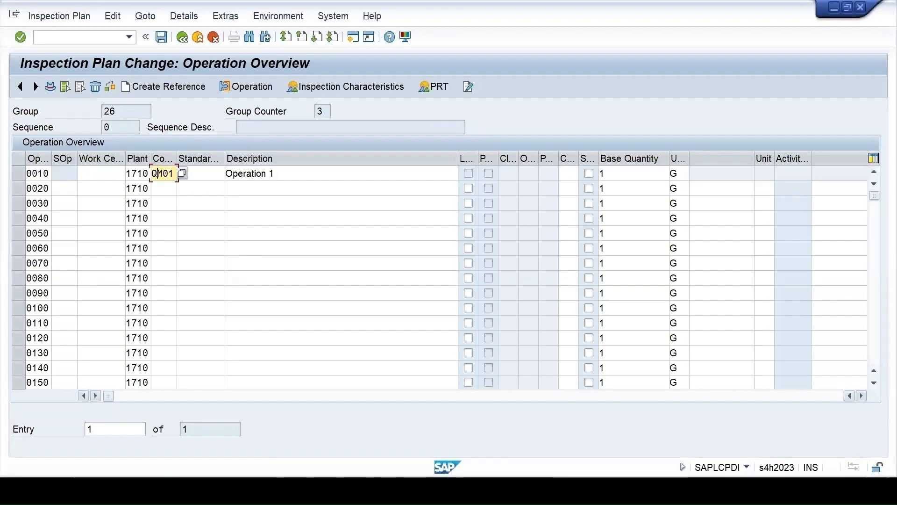
{"action": "mouse_move", "coordinate": [591, 489]}
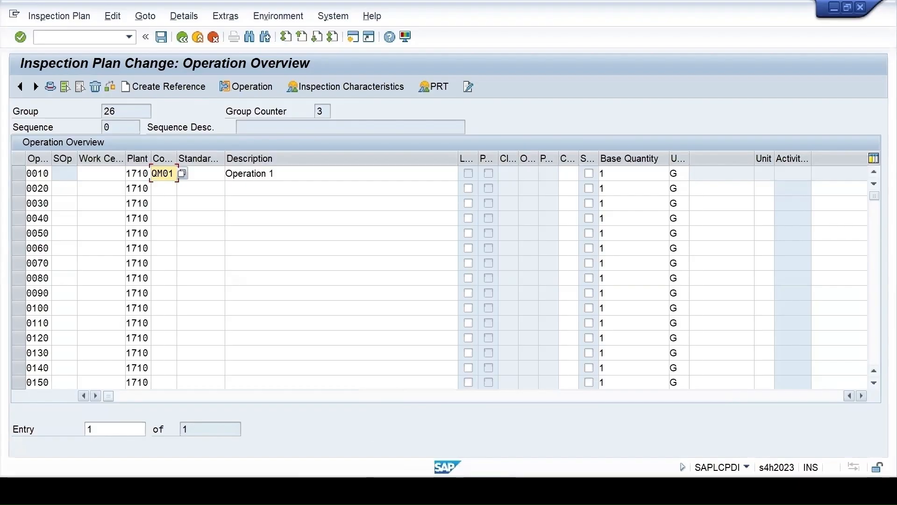
{"action": "left_click", "coordinate": [628, 453]}
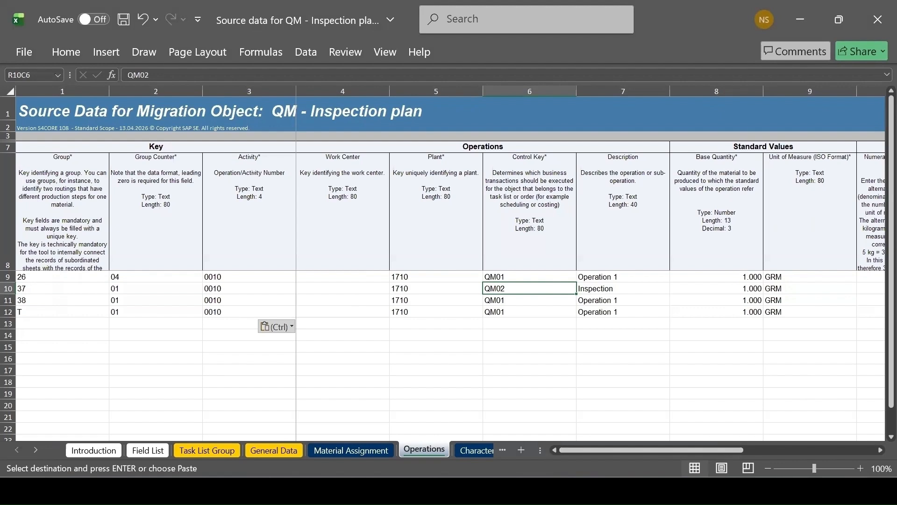
Check the description of group 26's operation 0010 in SAP against the Description column of the Operations sheet
{"action": "left_click", "coordinate": [556, 449]}
{"action": "left_click", "coordinate": [295, 174]}
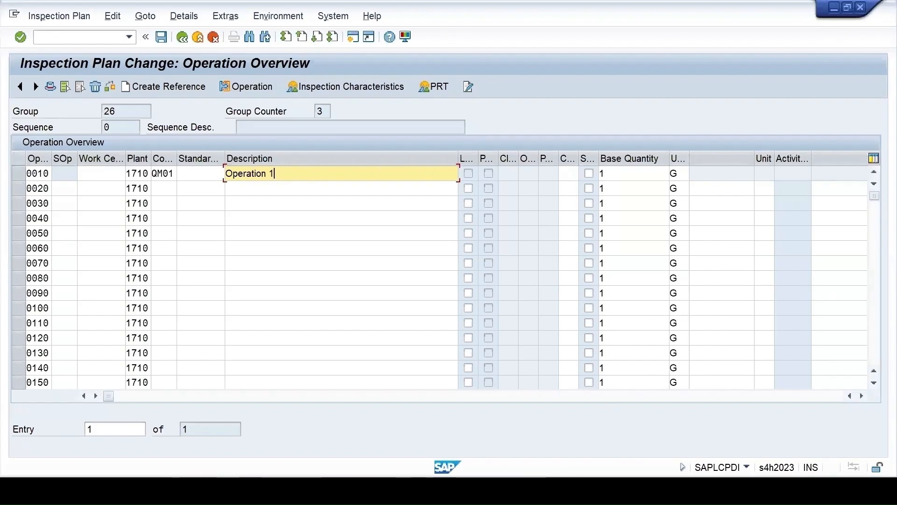
{"action": "left_click", "coordinate": [570, 490]}
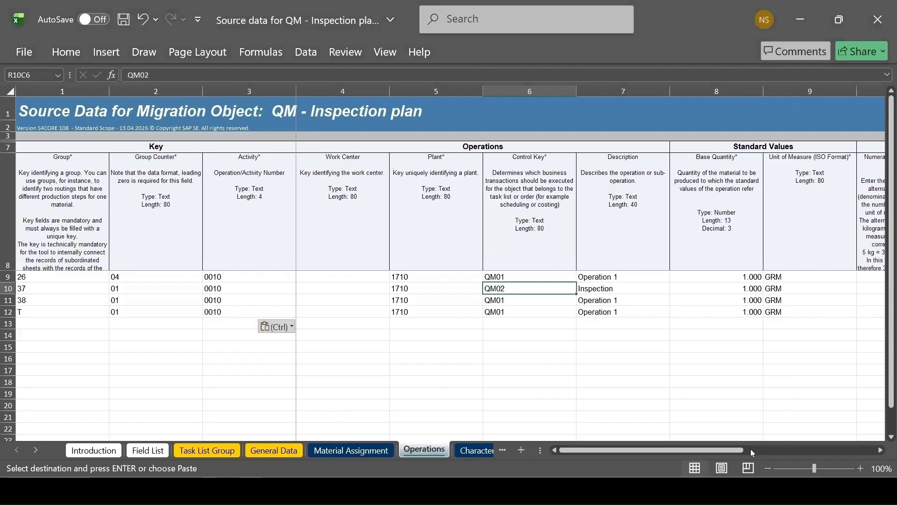
Enter 3 as the Flow Variant for Inspection Point Completion in group 26's row of the Operations sheet
{"action": "left_click", "coordinate": [880, 450]}
{"action": "left_click", "coordinate": [880, 449]}
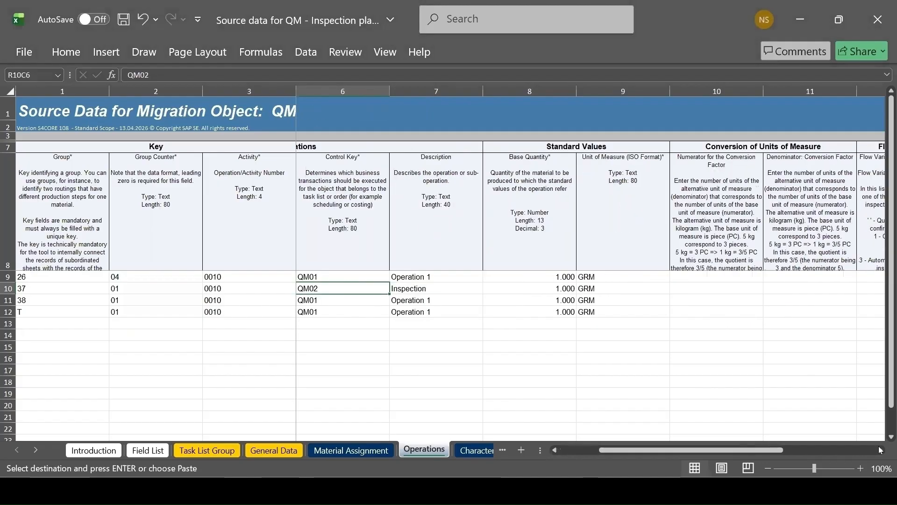
{"action": "left_click", "coordinate": [880, 450]}
{"action": "left_click", "coordinate": [881, 449]}
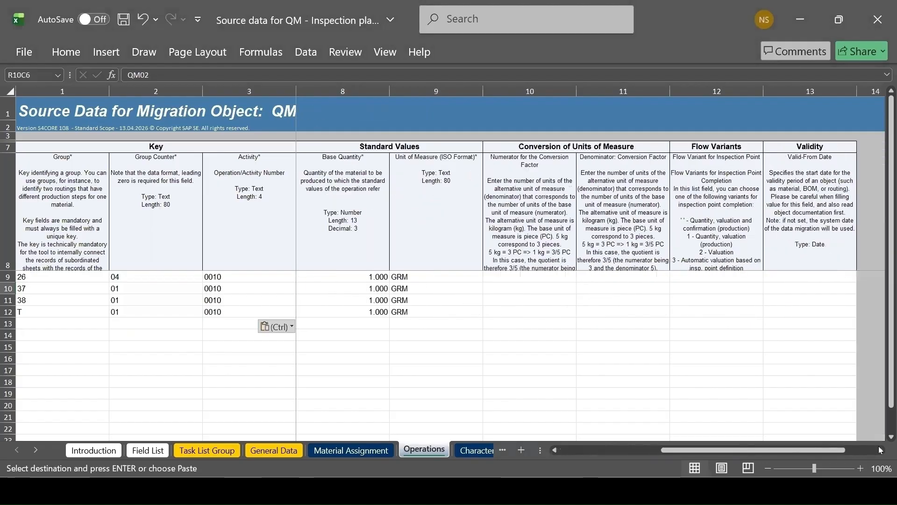
{"action": "left_click", "coordinate": [31, 277]}
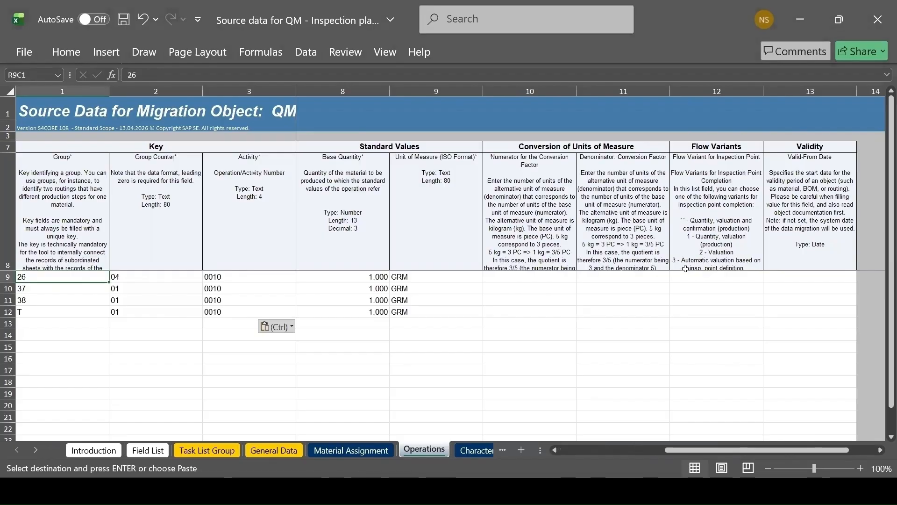
{"action": "left_click", "coordinate": [702, 277]}
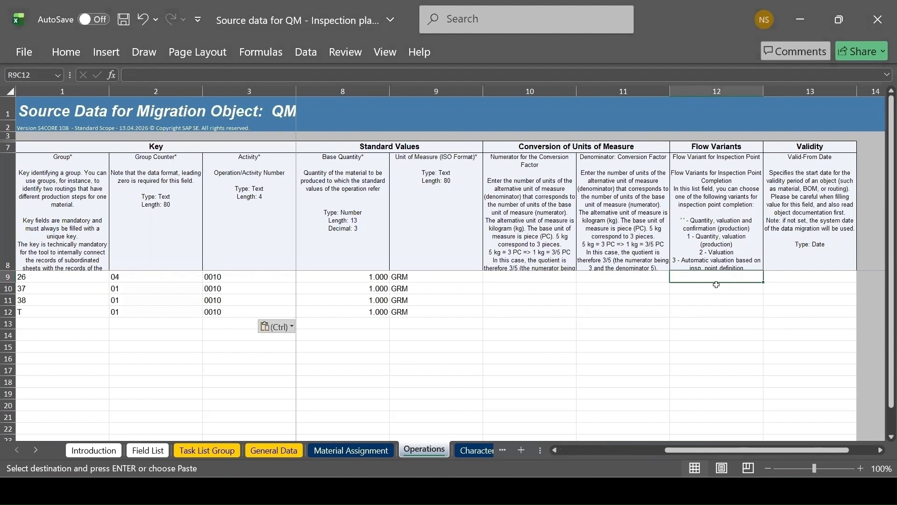
{"action": "type", "text": "3"}
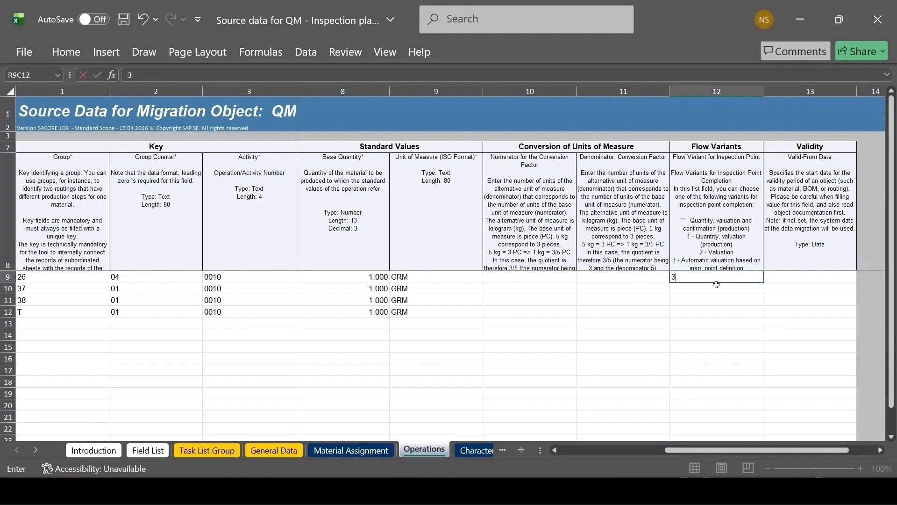
Examine the details of group 26's operation 0010 in SAP down to the inspection points section and list the inspection point completion options
{"action": "key", "text": "alt+Tab"}
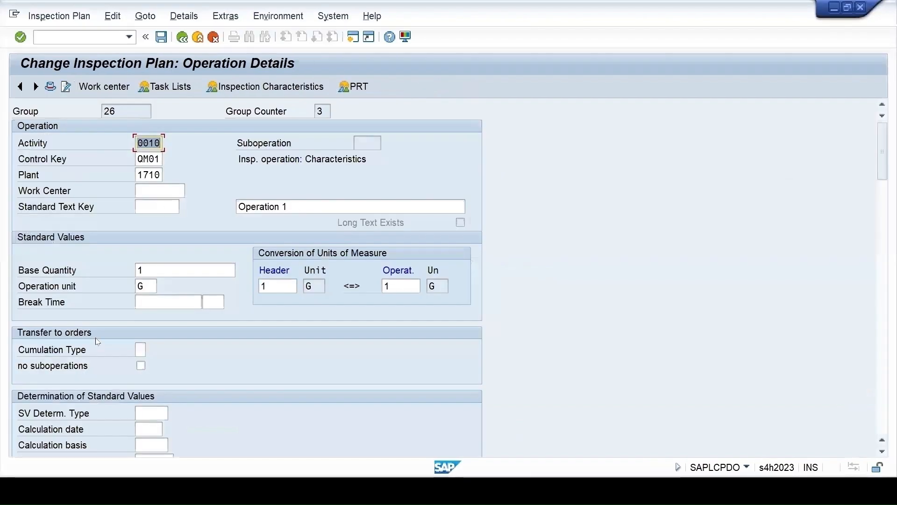
{"action": "scroll", "coordinate": [182, 341], "scroll_direction": "down", "scroll_amount": 10}
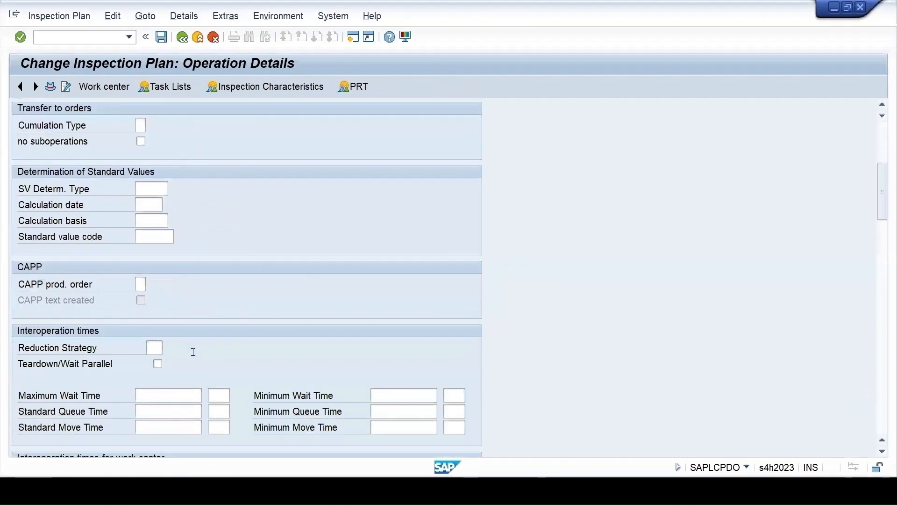
{"action": "scroll", "coordinate": [196, 358], "scroll_direction": "down", "scroll_amount": 10}
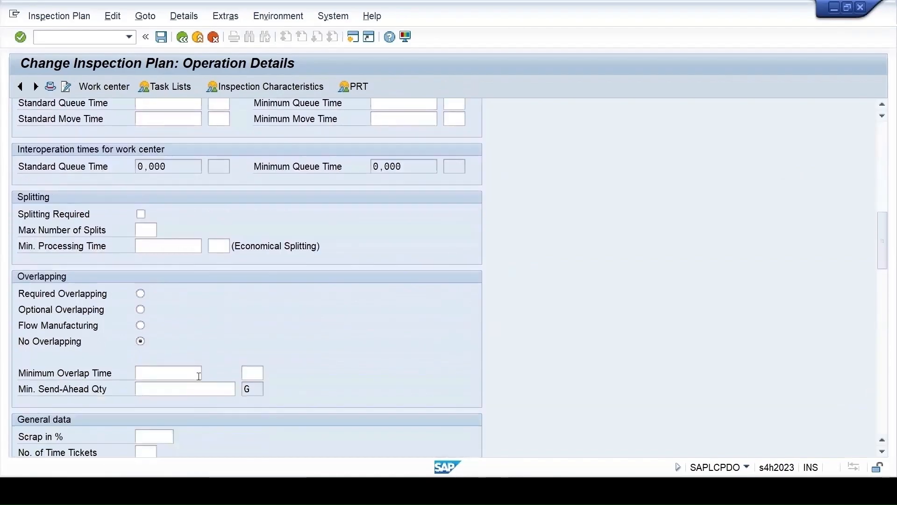
{"action": "scroll", "coordinate": [201, 382], "scroll_direction": "down", "scroll_amount": 10}
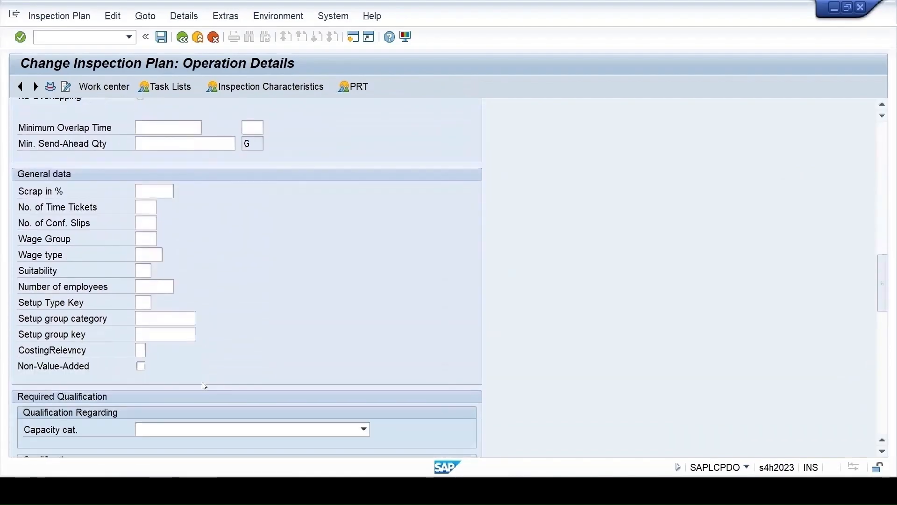
{"action": "scroll", "coordinate": [204, 385], "scroll_direction": "down", "scroll_amount": 10}
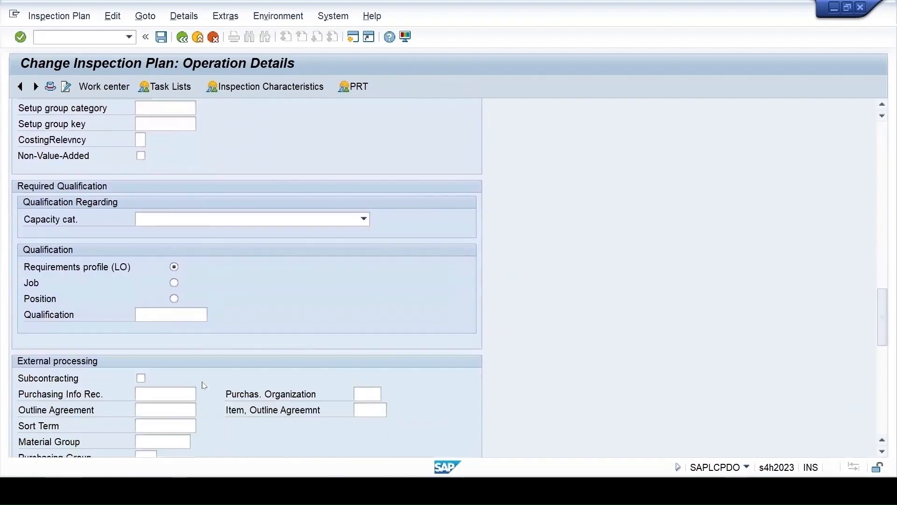
{"action": "scroll", "coordinate": [204, 385], "scroll_direction": "down", "scroll_amount": 5}
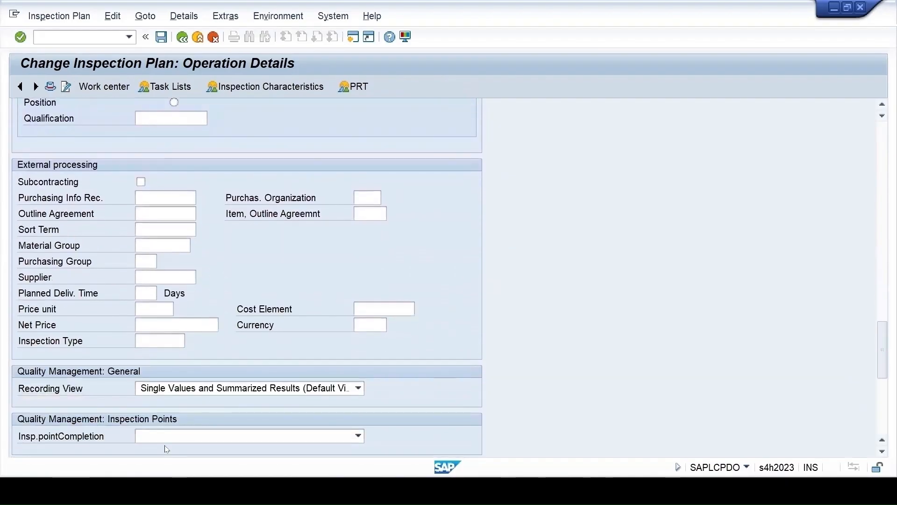
{"action": "scroll", "coordinate": [167, 449], "scroll_direction": "down", "scroll_amount": 3}
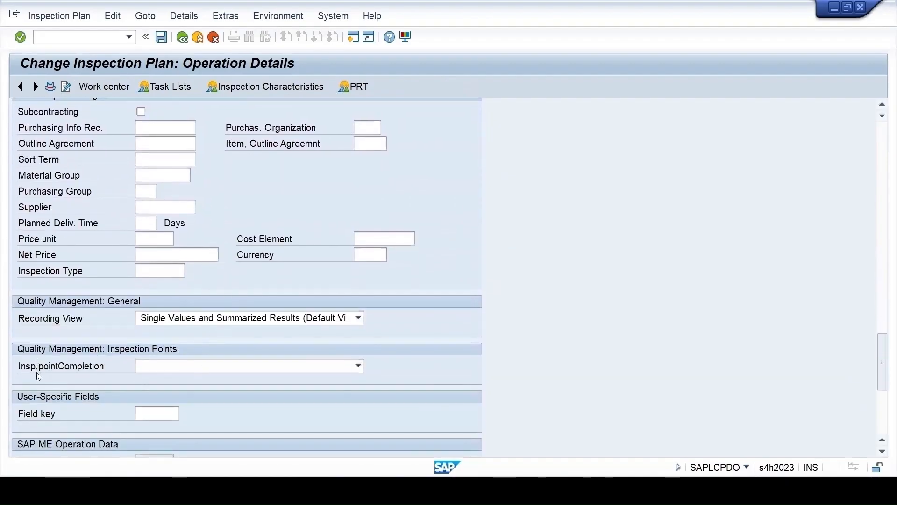
{"action": "left_click", "coordinate": [196, 367]}
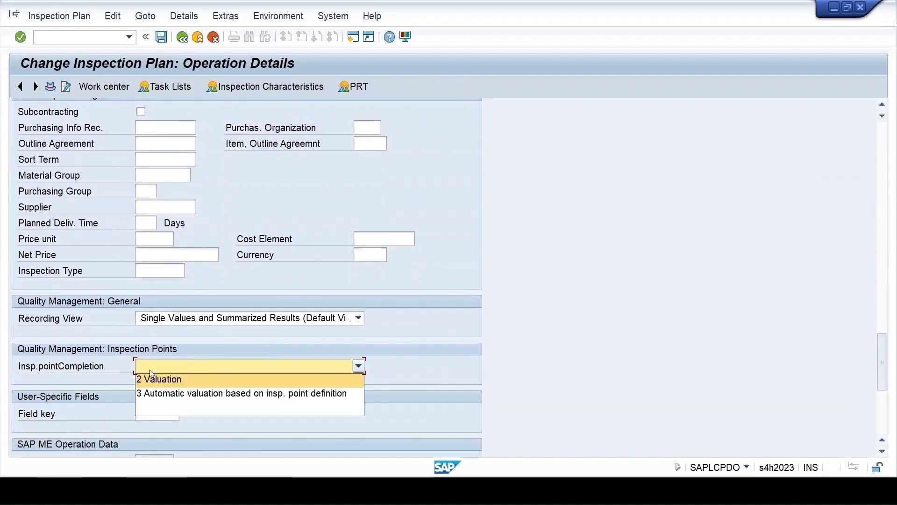
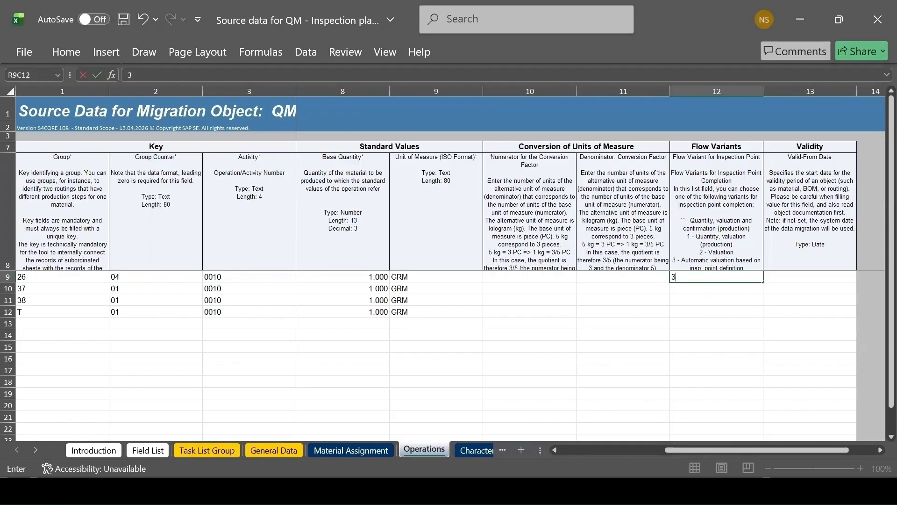
Copy the four 01.01.2026 valid-from dates from the XSource workbook's Operations sheet into the Valid-From Date column of the template's Operations sheet
{"action": "mouse_move", "coordinate": [592, 491]}
{"action": "left_click", "coordinate": [559, 460]}
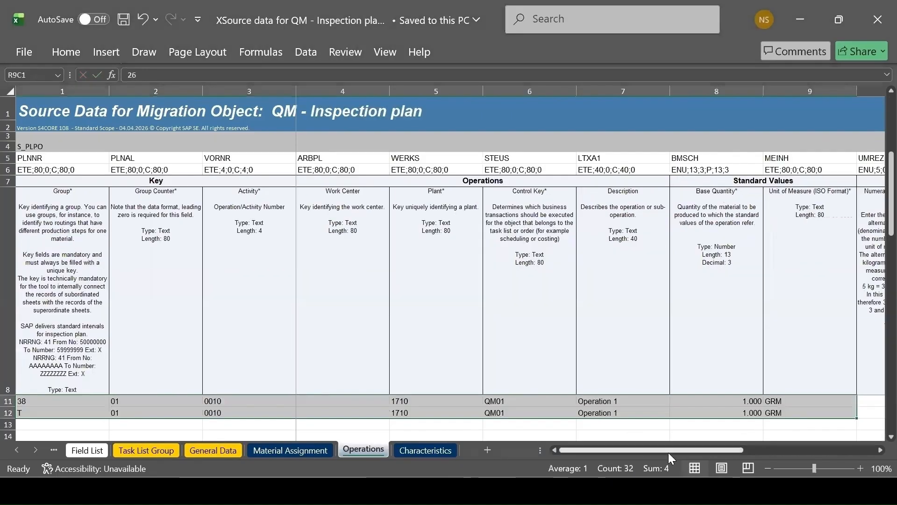
{"action": "left_click_drag", "start_coordinate": [685, 450], "coordinate": [806, 451]}
{"action": "scroll", "coordinate": [733, 402], "scroll_direction": "up", "scroll_amount": 1}
{"action": "left_click", "coordinate": [734, 401]}
{"action": "left_click_drag", "start_coordinate": [734, 401], "coordinate": [734, 439]}
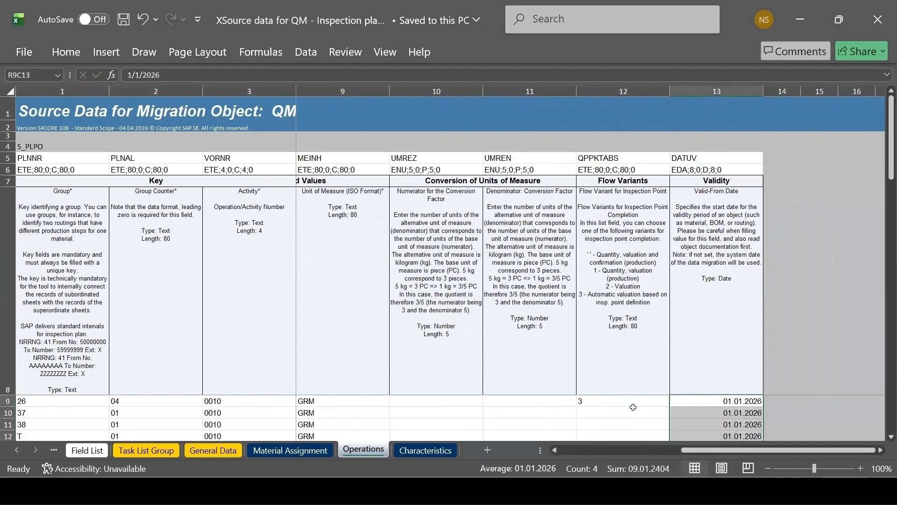
{"action": "key", "text": "ctrl+c"}
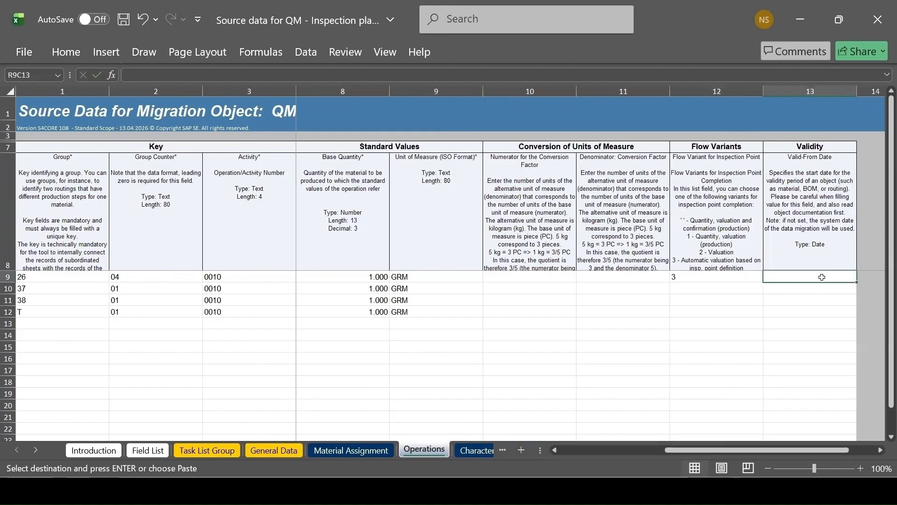
{"action": "key", "text": "ctrl+v"}
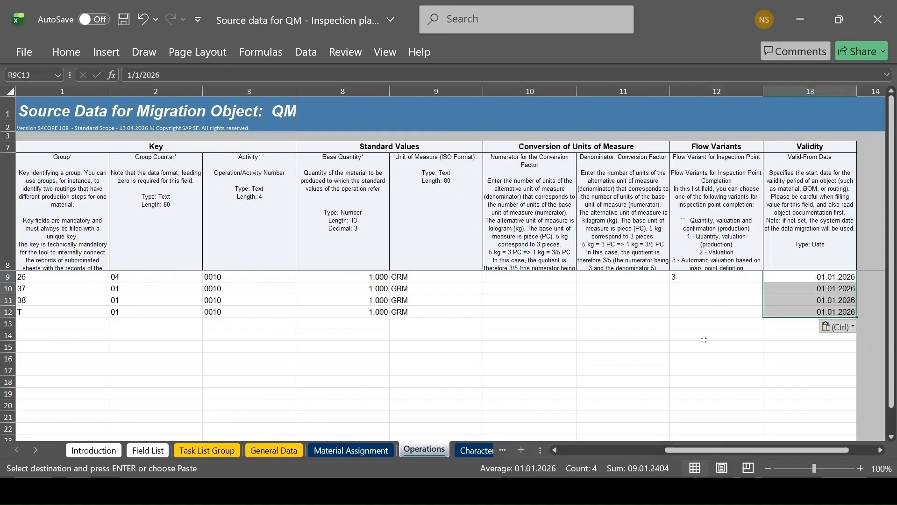
Open the template's Characteristics sheet and enlarge its field description row to make the field notes readable
{"action": "left_click", "coordinate": [475, 450]}
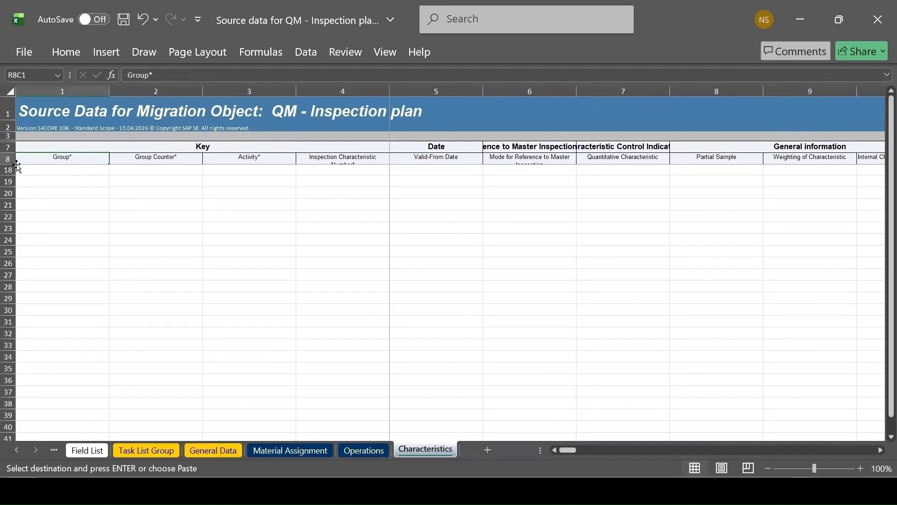
{"action": "left_click_drag", "start_coordinate": [9, 168], "coordinate": [12, 248]}
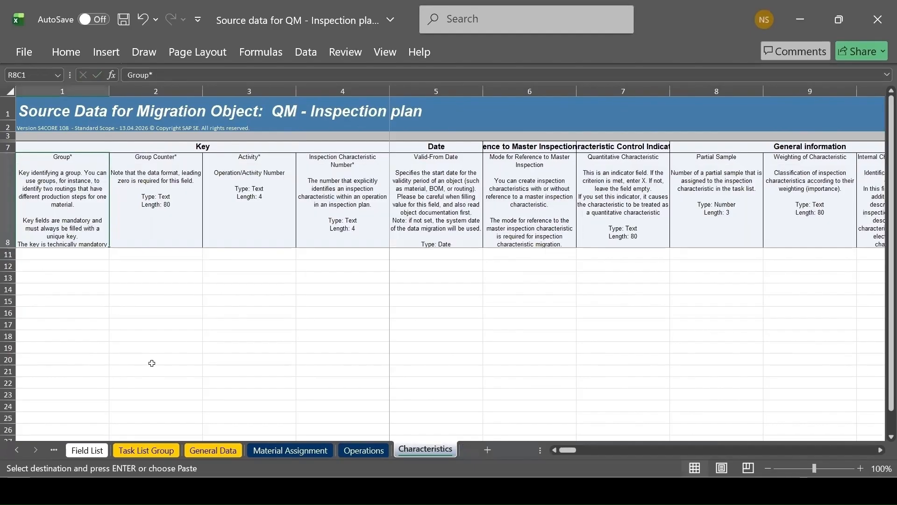
Switch to SAP and examine the quantitative data, catalogs and sample data of characteristic 10 in group 26's operation 0010
{"action": "left_click", "coordinate": [539, 491]}
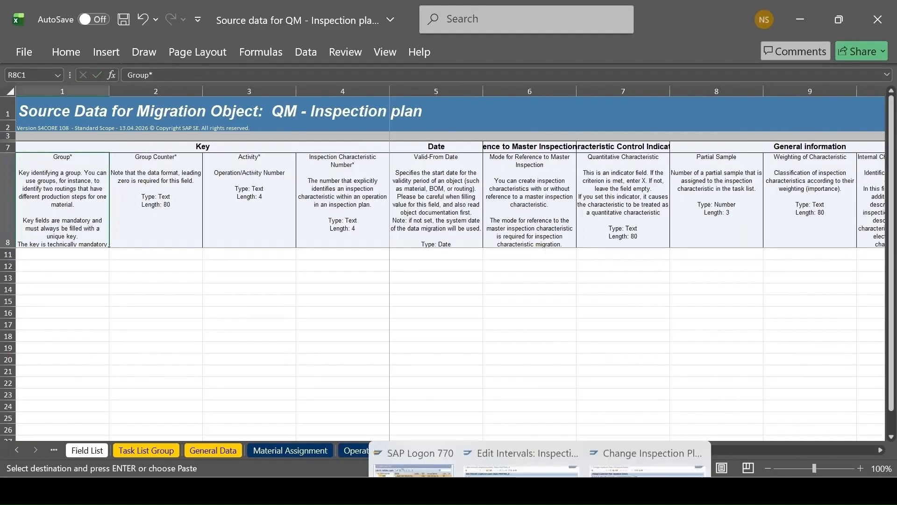
{"action": "left_click", "coordinate": [615, 439]}
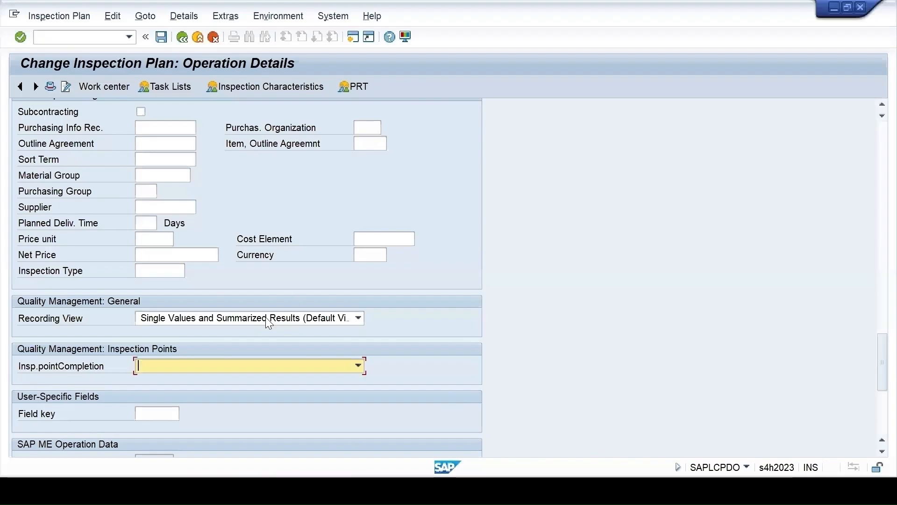
{"action": "left_click", "coordinate": [182, 37]}
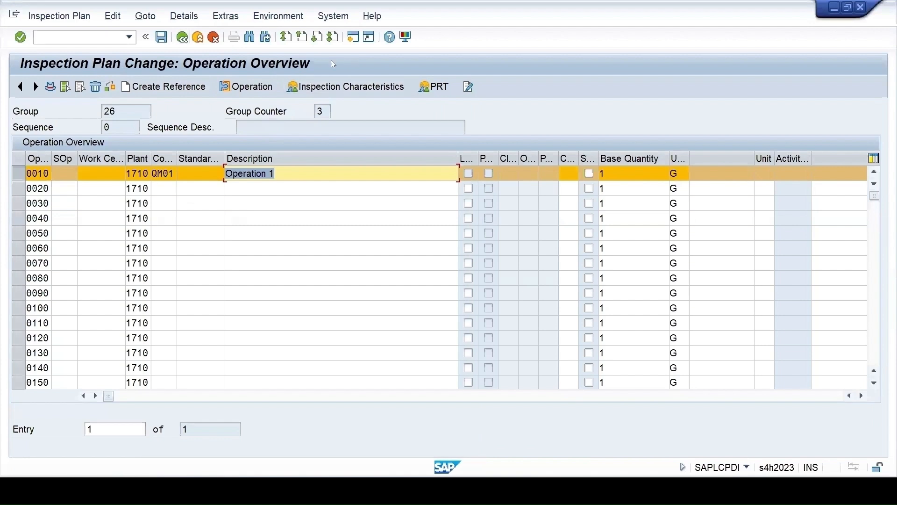
{"action": "left_click", "coordinate": [327, 86]}
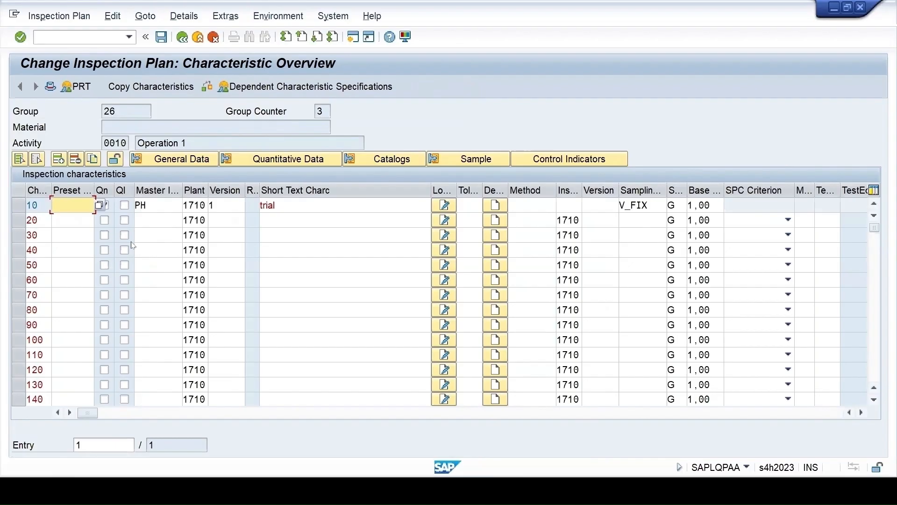
{"action": "left_click", "coordinate": [19, 205]}
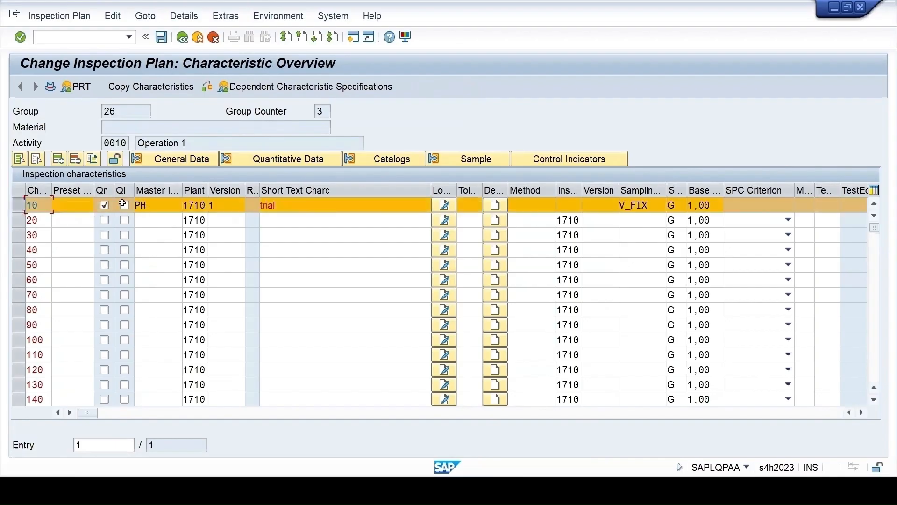
{"action": "left_click", "coordinate": [287, 159]}
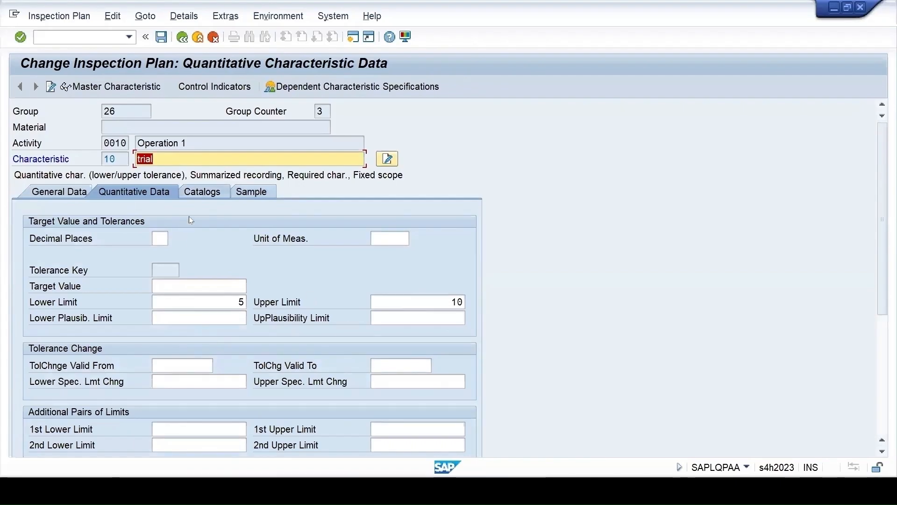
{"action": "left_click", "coordinate": [202, 191]}
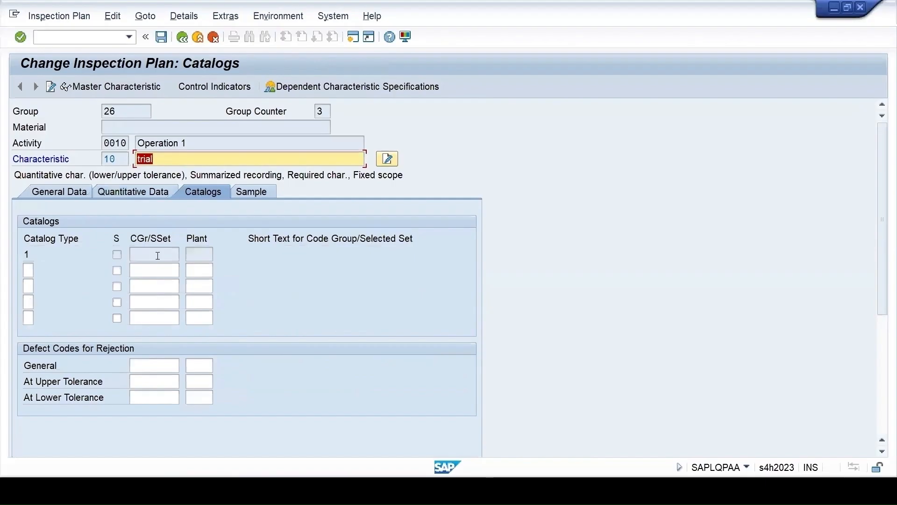
{"action": "left_click", "coordinate": [252, 192]}
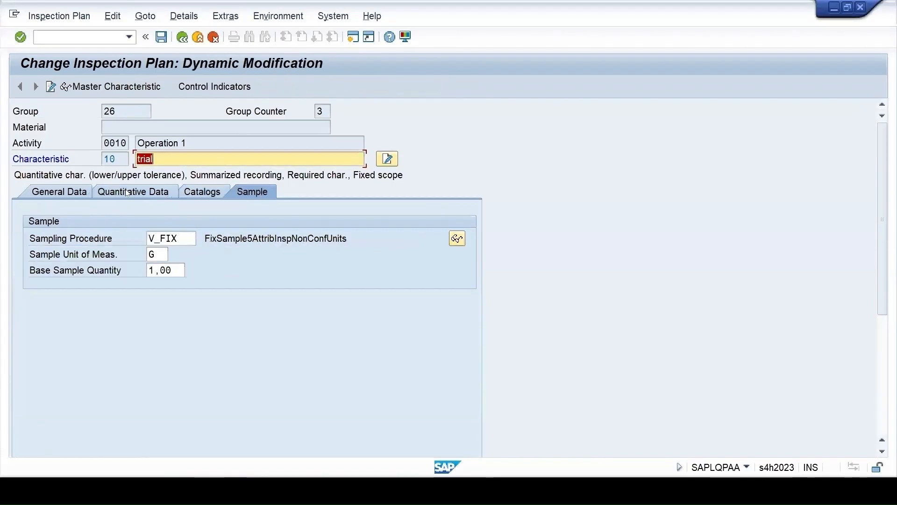
Set the sampling procedure of group 26's characteristic 10 to PHYSAMP1
{"action": "left_click", "coordinate": [183, 37]}
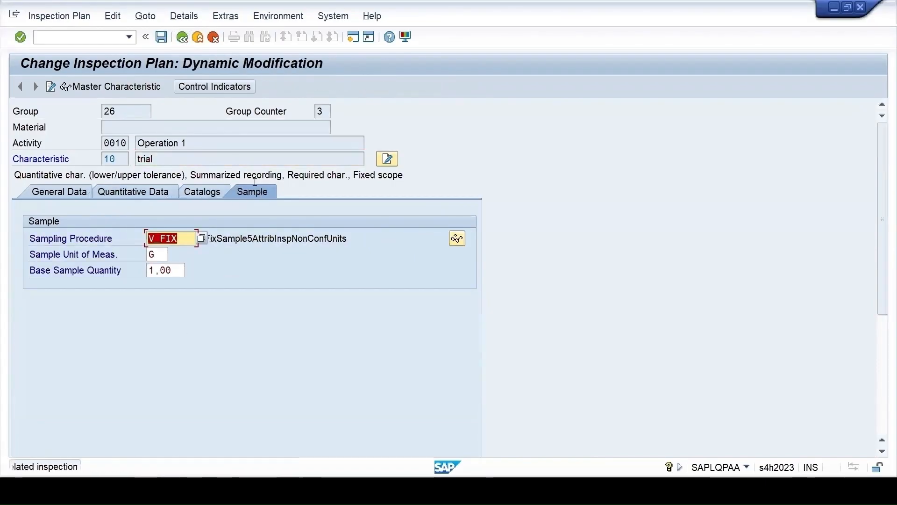
{"action": "left_click", "coordinate": [182, 37]}
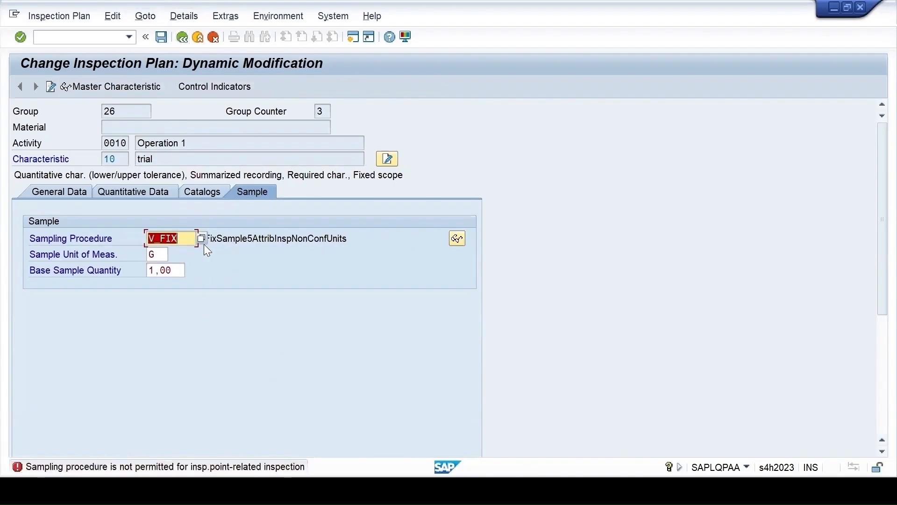
{"action": "key", "text": "F4"}
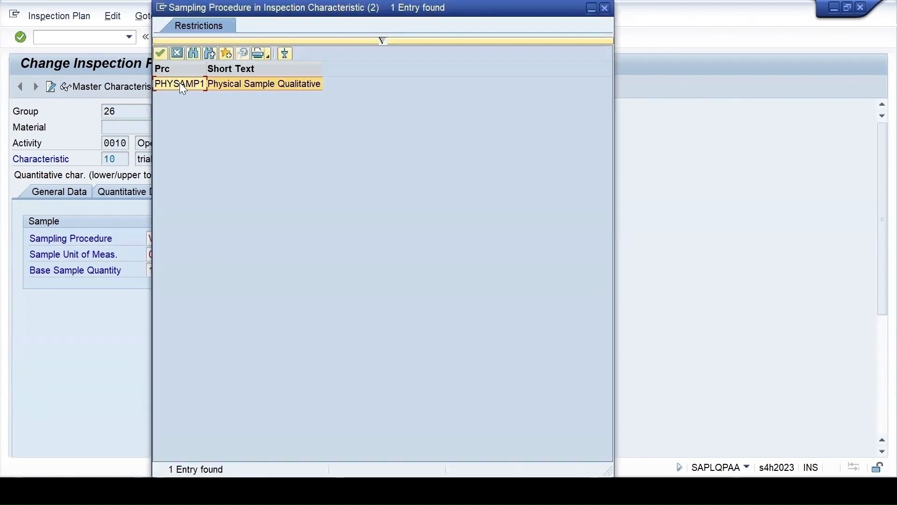
{"action": "double_click", "coordinate": [178, 85]}
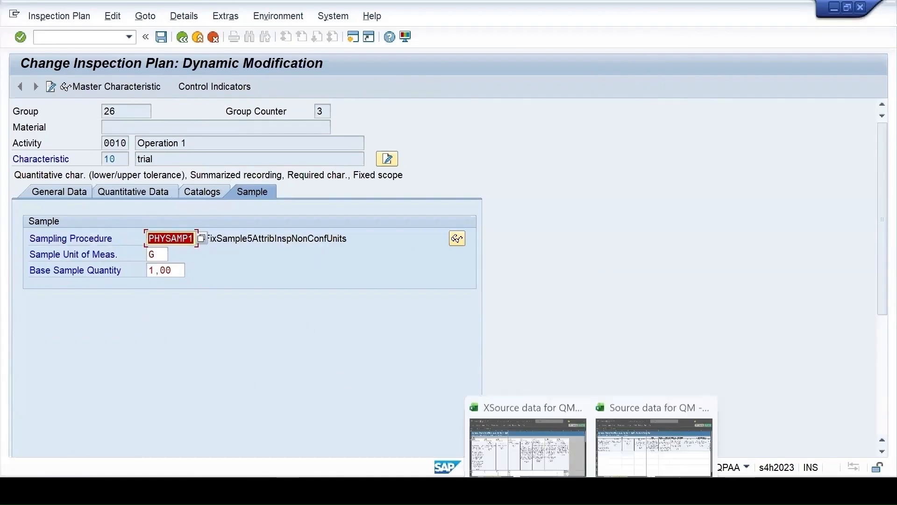
Copy the key values and reference mode C for groups 26, 37, 38 and T from the XSource workbook into the template's Characteristics sheet
{"action": "left_click", "coordinate": [528, 444]}
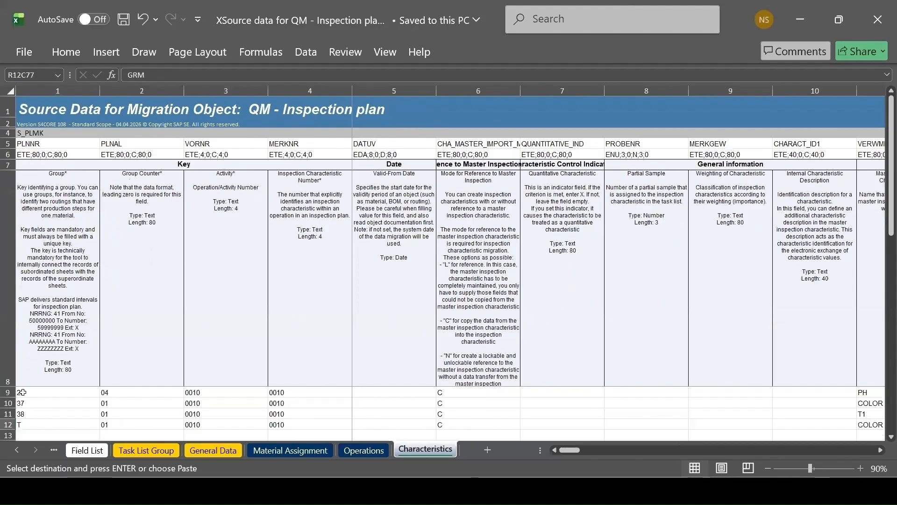
{"action": "left_click_drag", "start_coordinate": [24, 393], "coordinate": [455, 427]}
{"action": "key", "text": "ctrl+c"}
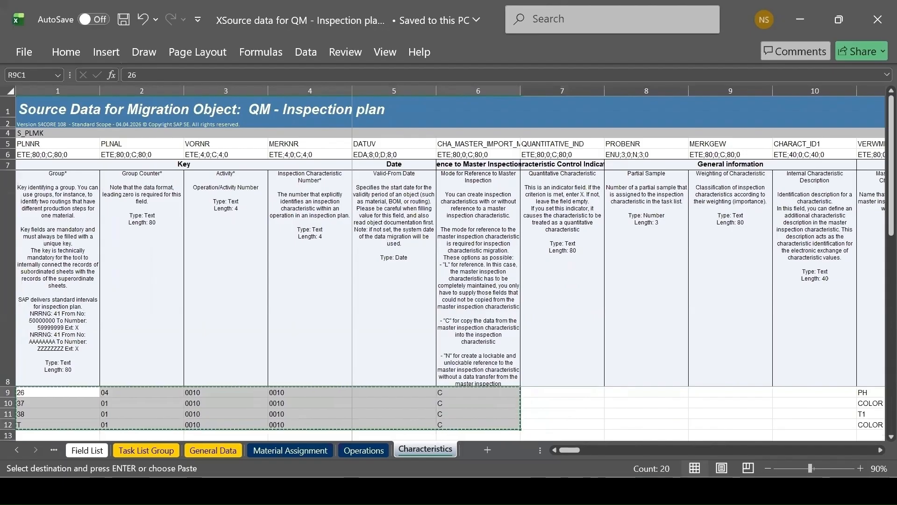
{"action": "left_click", "coordinate": [652, 426]}
{"action": "left_click", "coordinate": [54, 253]}
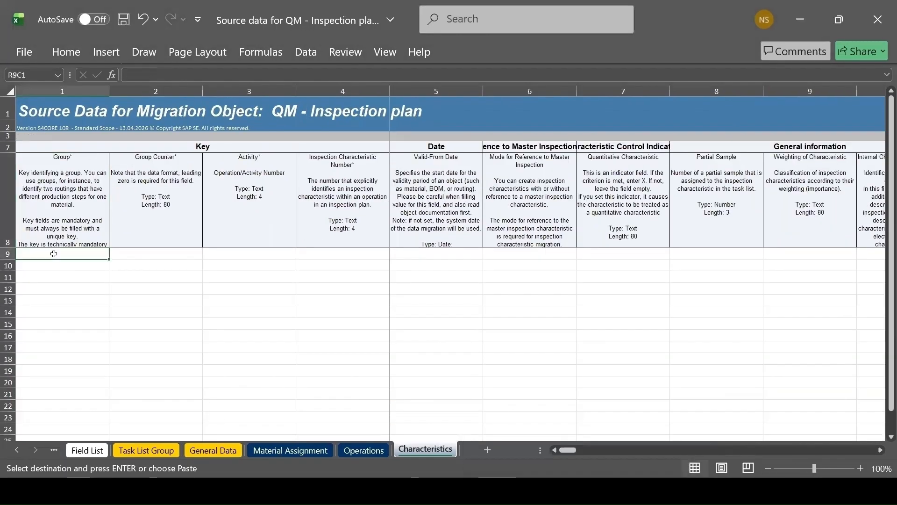
{"action": "key", "text": "ctrl+v"}
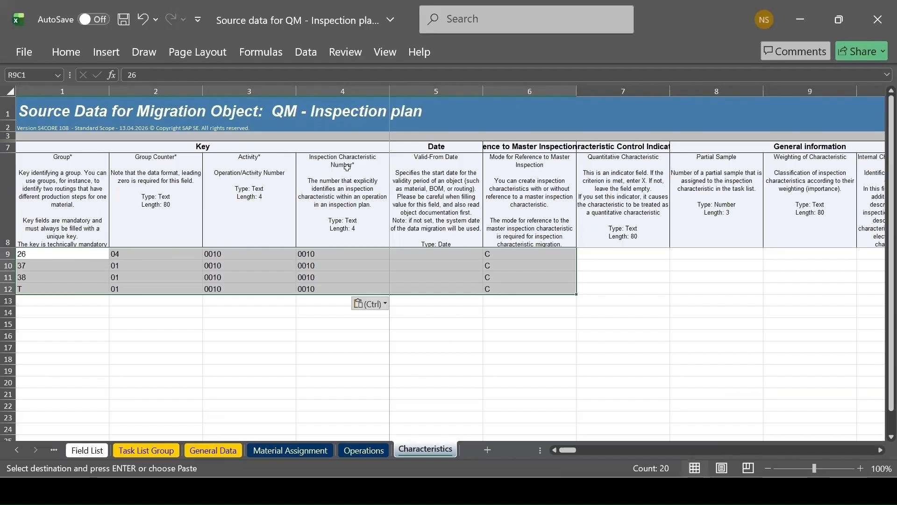
Compare the Activity and Inspection Characteristic Number of group 26's row with operation 0010 and its first inspection characteristic in SAP
{"action": "left_click", "coordinate": [220, 255]}
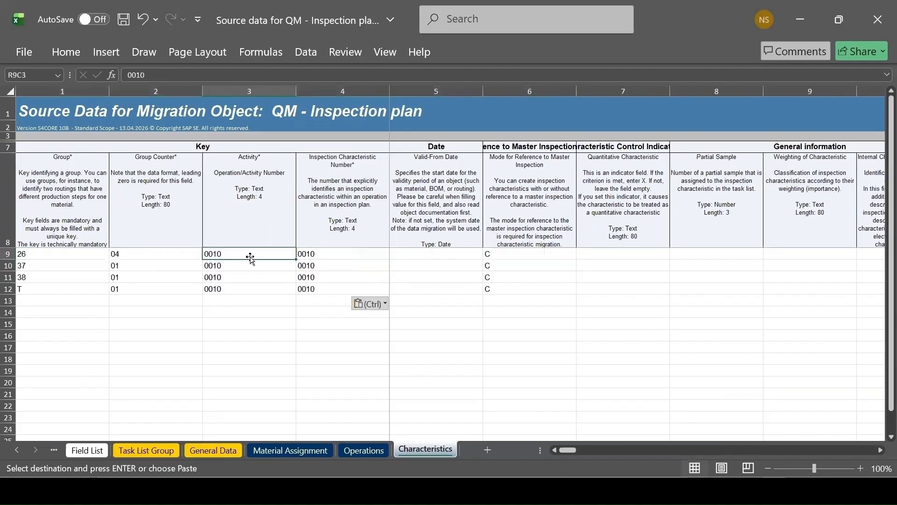
{"action": "left_click", "coordinate": [328, 256]}
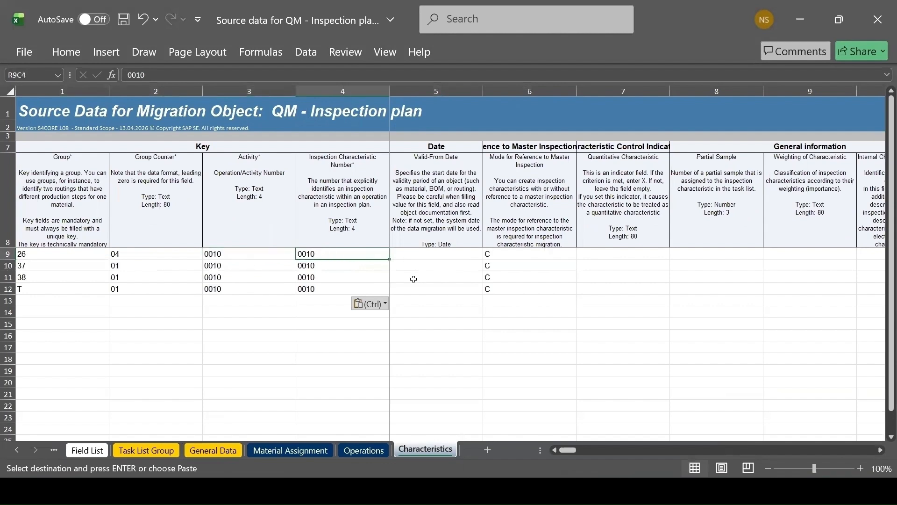
{"action": "key", "text": "alt+Tab"}
{"action": "left_click", "coordinate": [182, 39]}
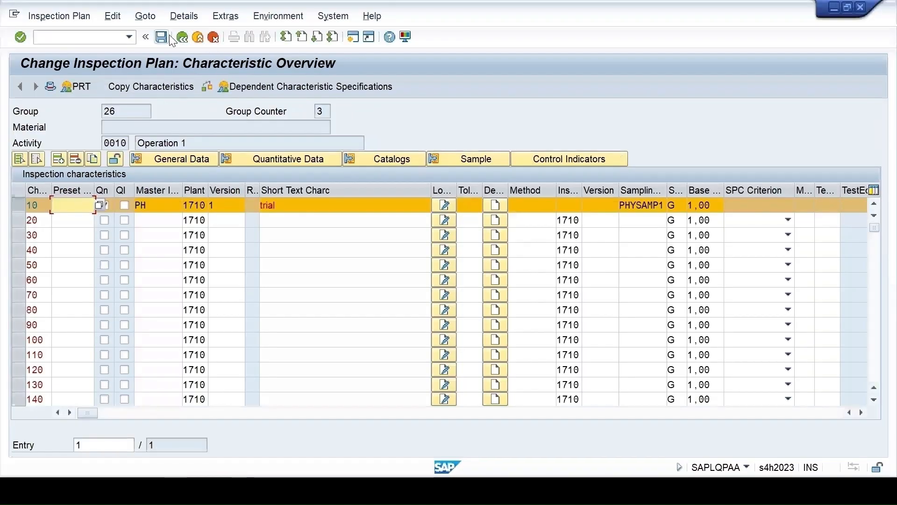
{"action": "left_click", "coordinate": [182, 37]}
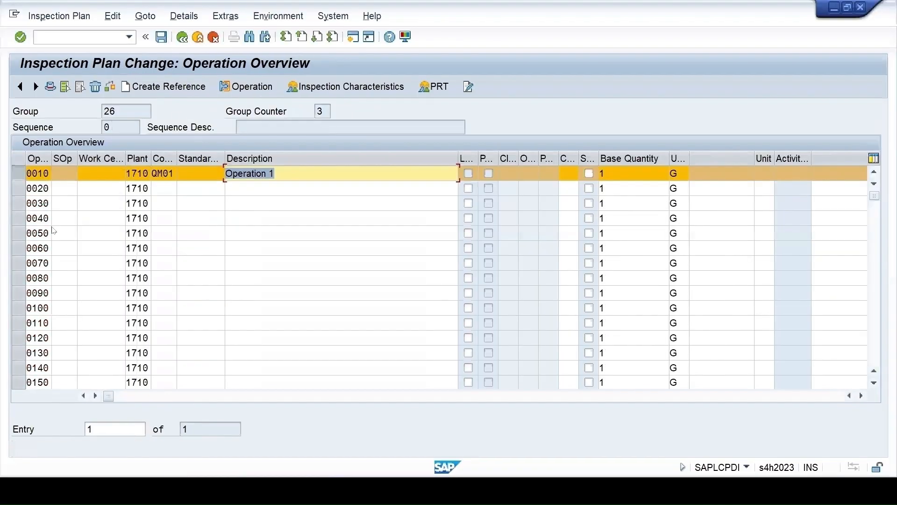
{"action": "left_click", "coordinate": [19, 176]}
{"action": "left_click", "coordinate": [18, 176]}
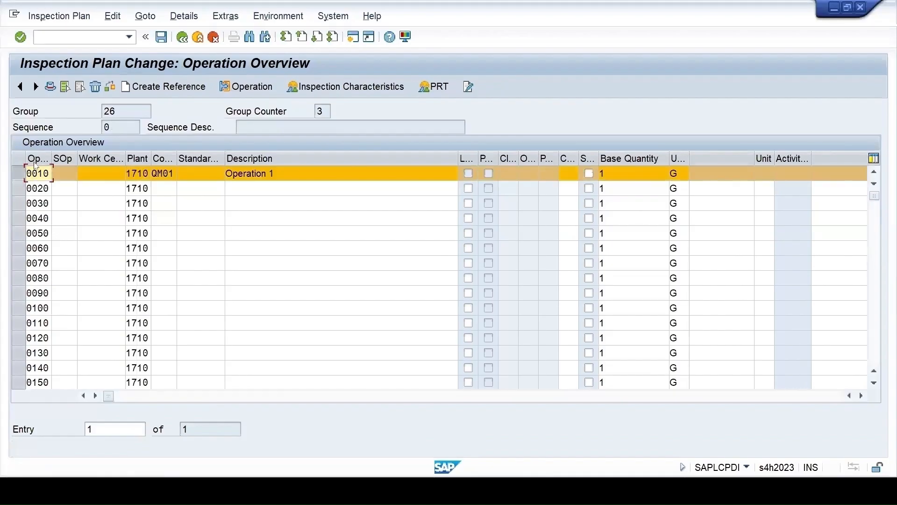
{"action": "left_click", "coordinate": [343, 86]}
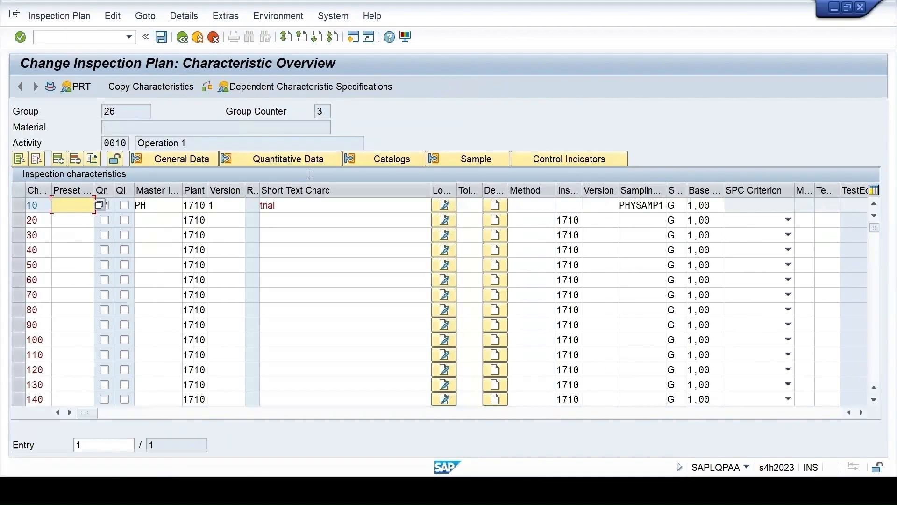
{"action": "left_click", "coordinate": [104, 204]}
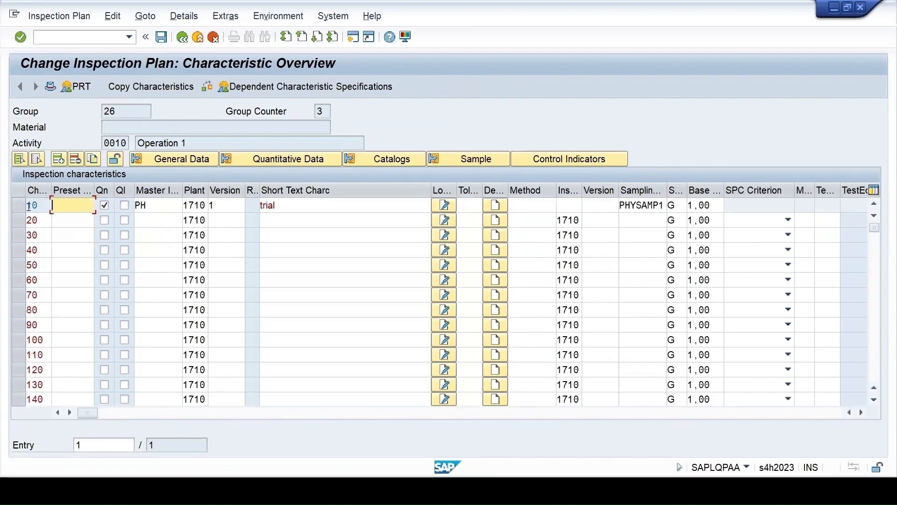
{"action": "left_click", "coordinate": [281, 490]}
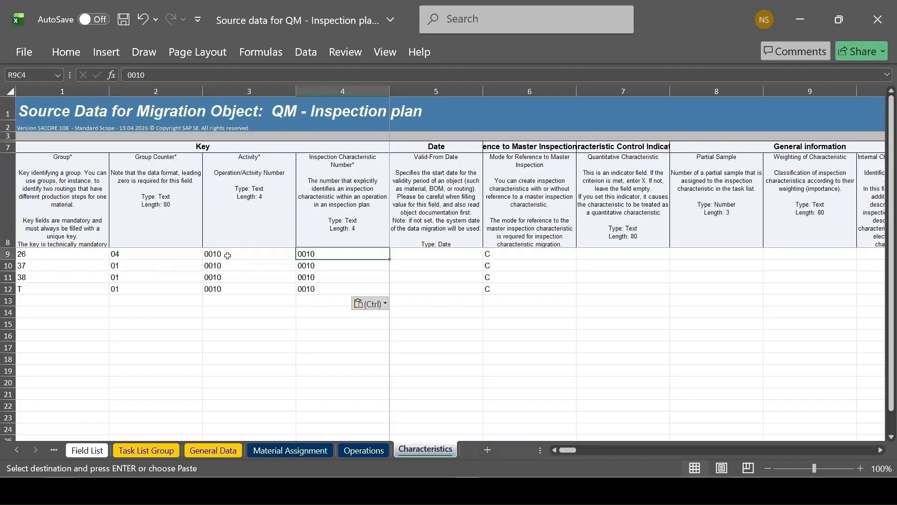
{"action": "left_click", "coordinate": [228, 256]}
{"action": "left_click", "coordinate": [325, 253]}
Enlarge the field description row of the Characteristics sheet further to show the notes on Mode for Reference to Master Inspection
{"action": "key", "text": "alt+Tab"}
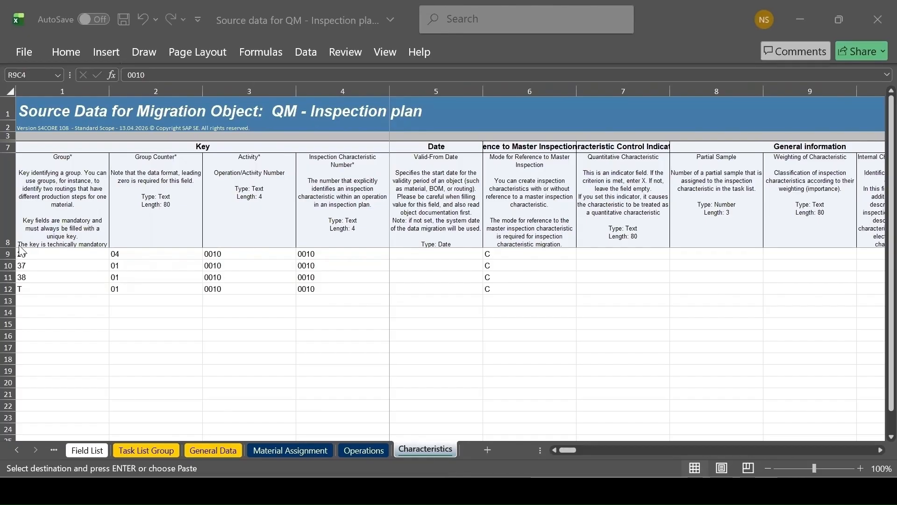
{"action": "left_click", "coordinate": [8, 234]}
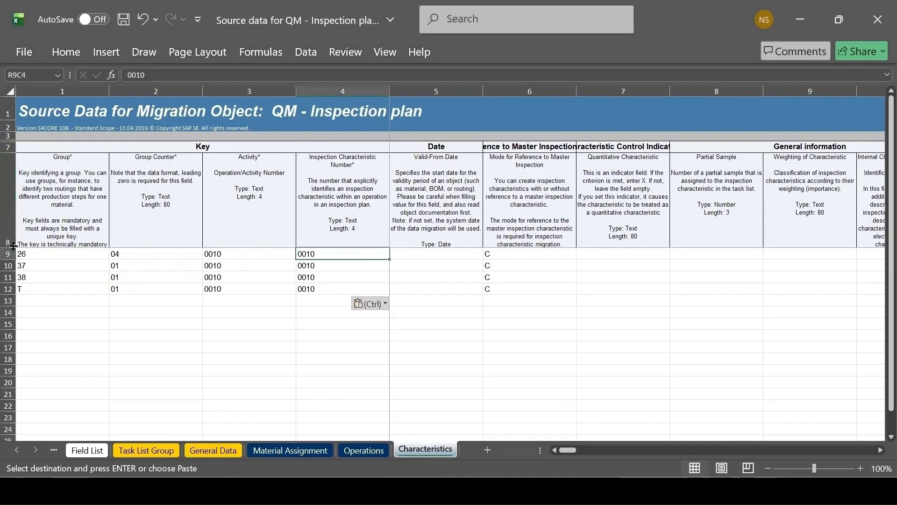
{"action": "left_click_drag", "start_coordinate": [13, 247], "coordinate": [13, 356]}
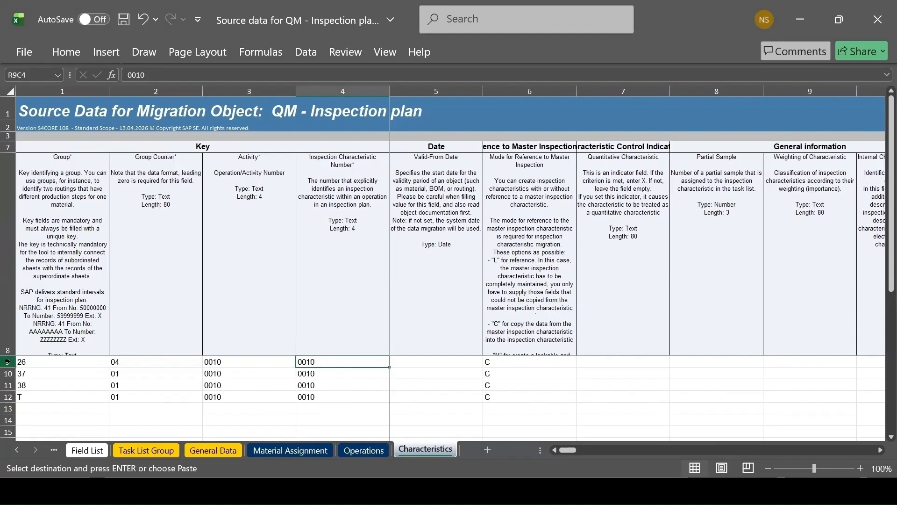
{"action": "left_click_drag", "start_coordinate": [13, 353], "coordinate": [13, 376]}
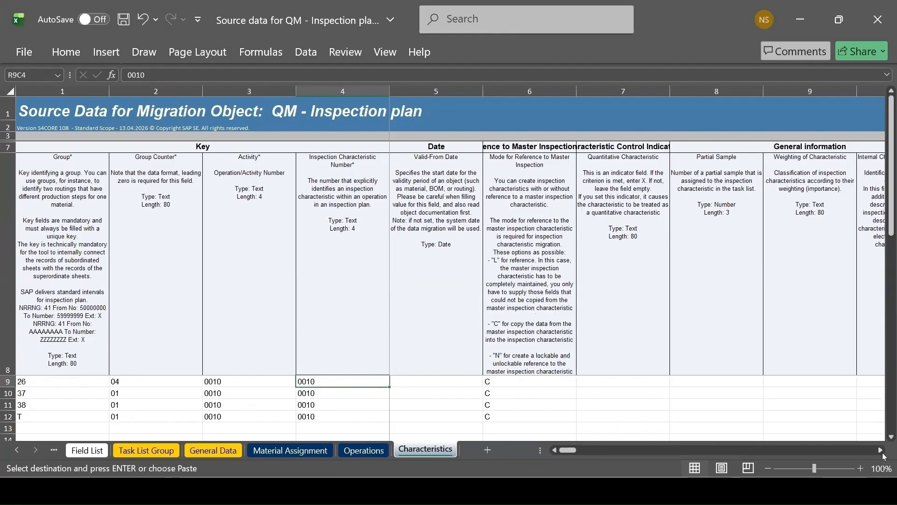
{"action": "mouse_move", "coordinate": [593, 490]}
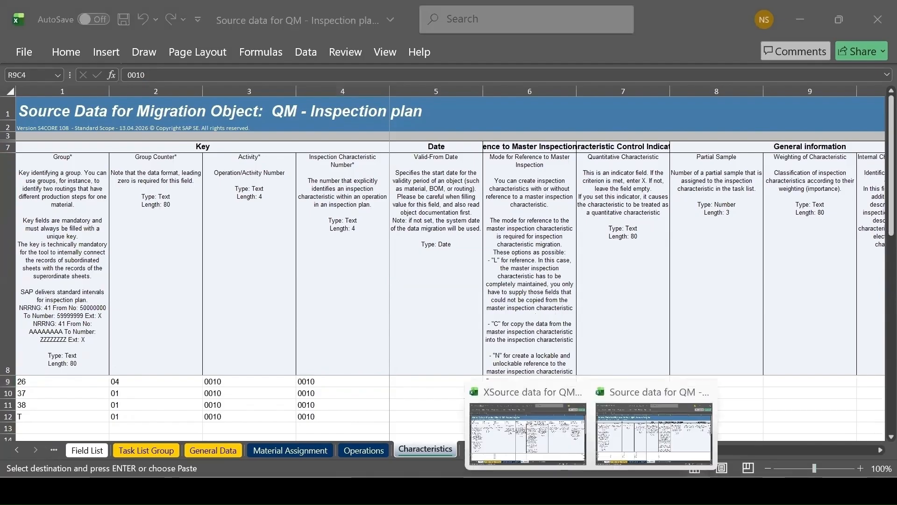
Copy the master inspection characteristics (PH, COLOR, T1, COLOR), plant 1710 and matching short texts from the XSource workbook into the template's Characteristics sheet
{"action": "left_click", "coordinate": [579, 451]}
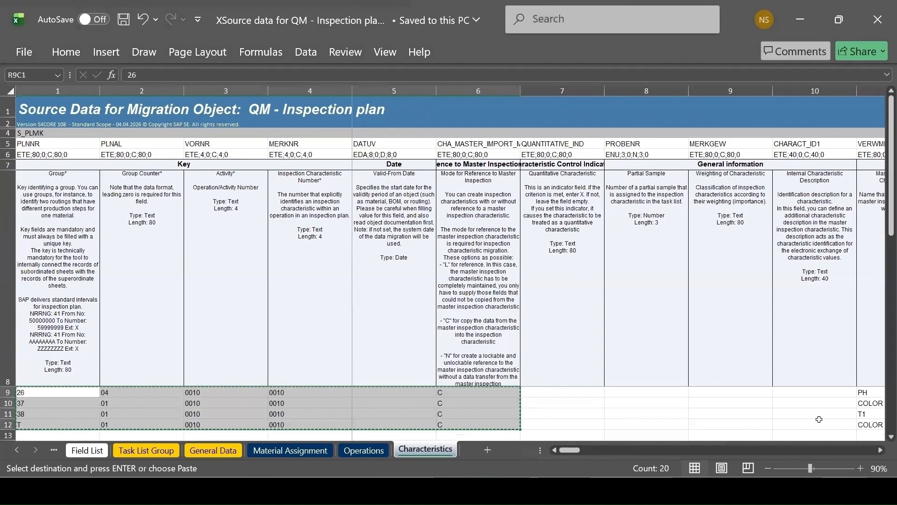
{"action": "left_click", "coordinate": [878, 450]}
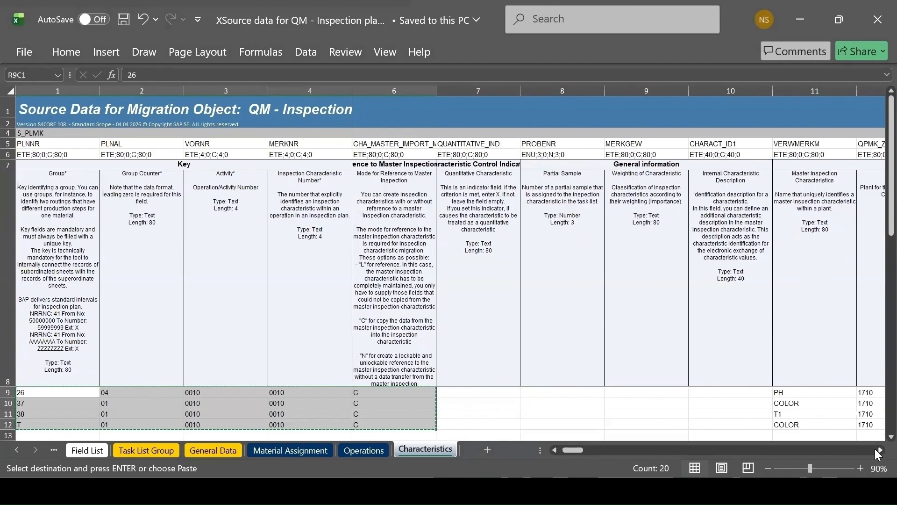
{"action": "left_click", "coordinate": [879, 450]}
{"action": "left_click", "coordinate": [878, 450]}
{"action": "left_click", "coordinate": [878, 450]}
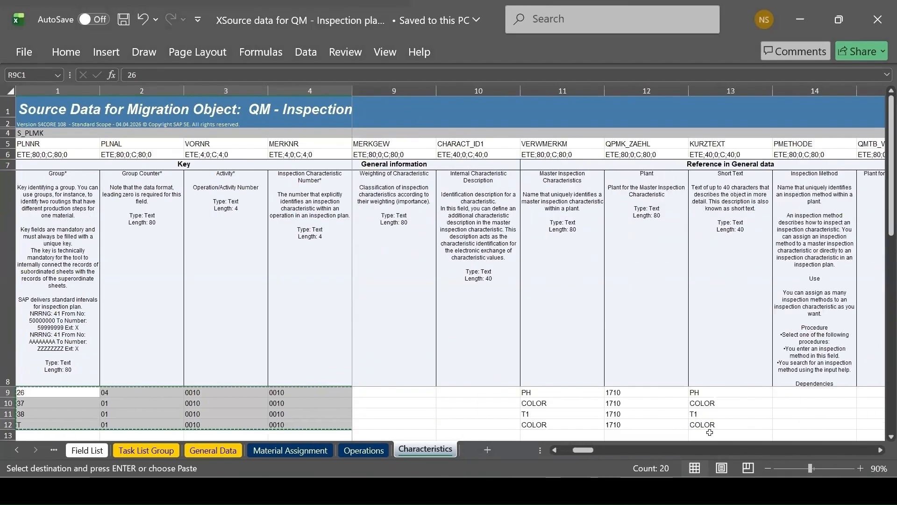
{"action": "left_click_drag", "start_coordinate": [528, 392], "coordinate": [711, 419]}
{"action": "key", "text": "ctrl+c"}
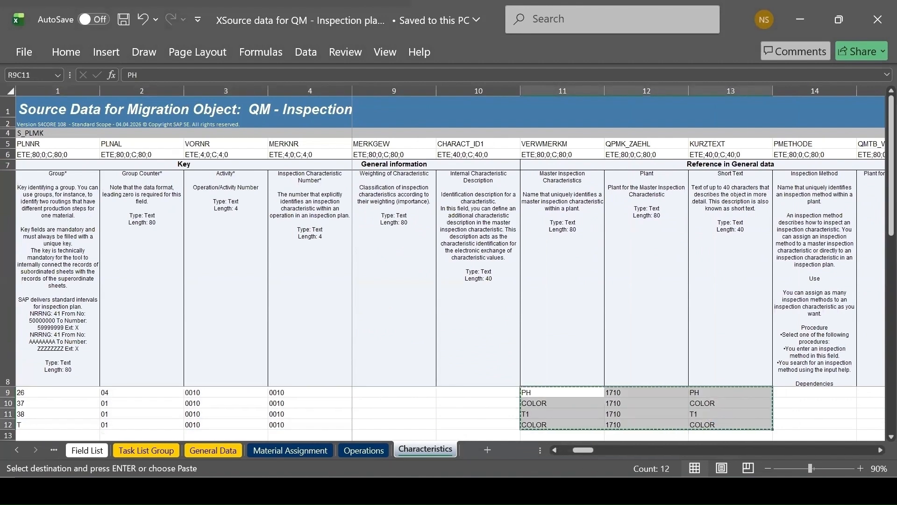
{"action": "left_click", "coordinate": [654, 446]}
{"action": "left_click", "coordinate": [879, 450]}
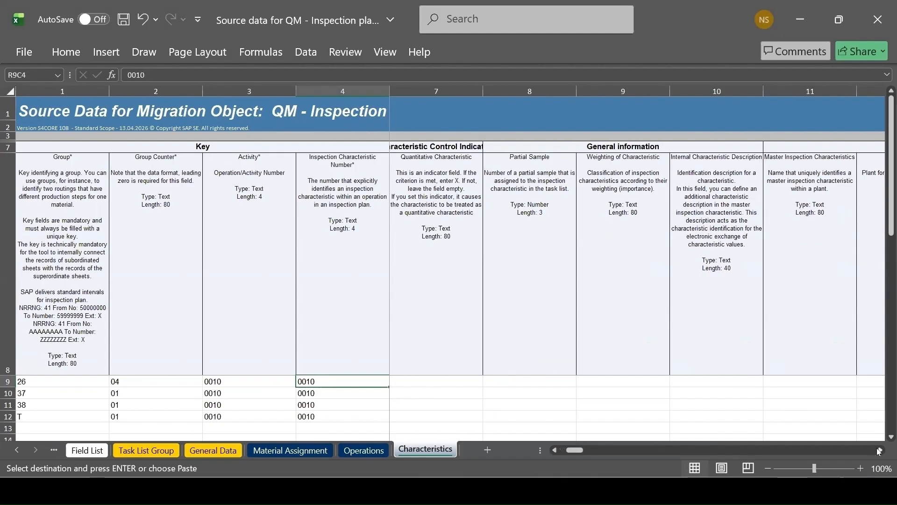
{"action": "left_click", "coordinate": [786, 382]}
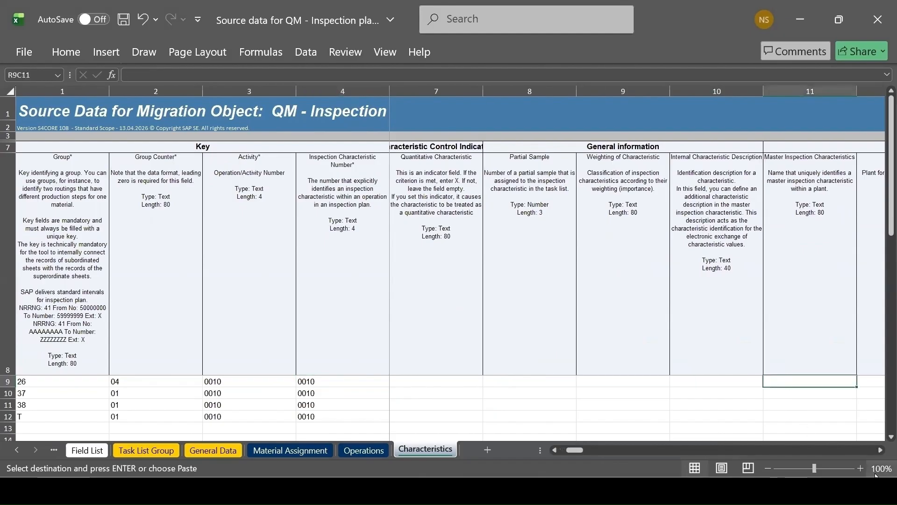
{"action": "key", "text": "ctrl+v"}
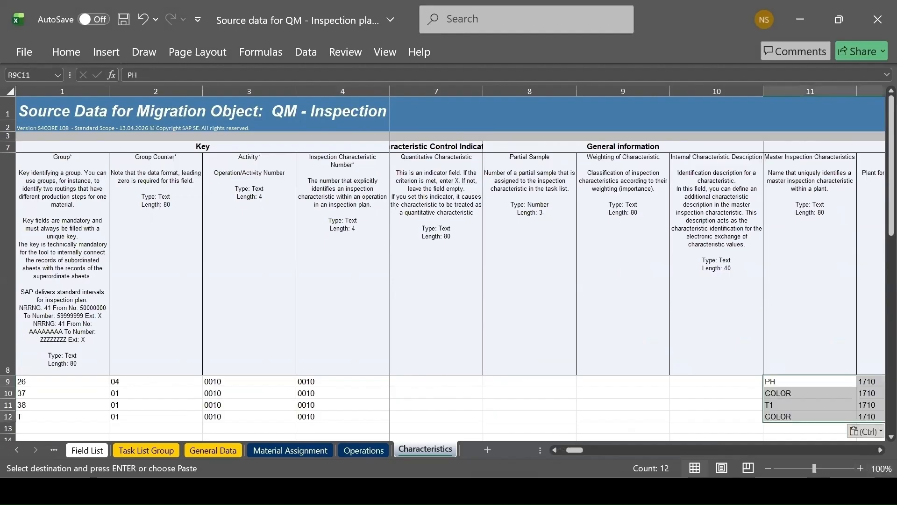
{"action": "scroll", "coordinate": [501, 438], "scroll_direction": "right", "scroll_amount": 3}
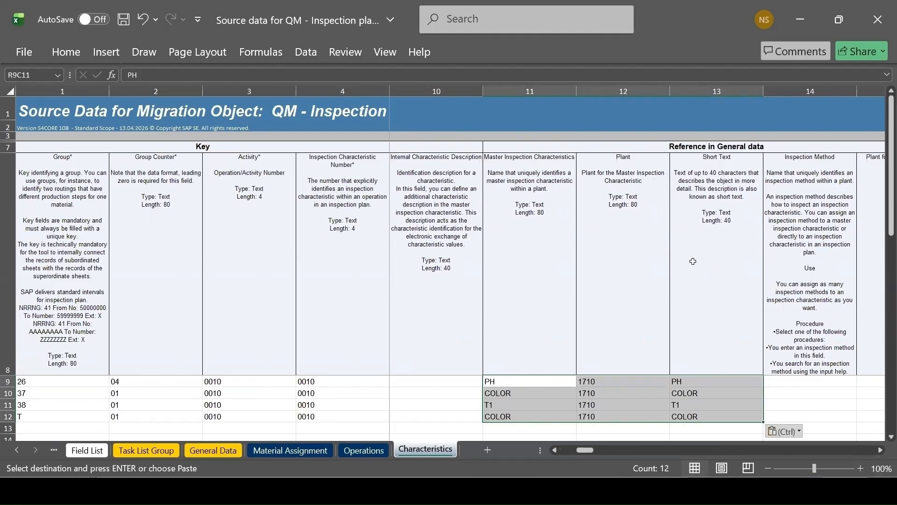
Copy the sampling procedures (PHYSAMP1, V_FIX), sample unit GRM and base sample quantity 1.00 for all four groups from the XSource workbook into the template
{"action": "left_click", "coordinate": [877, 451]}
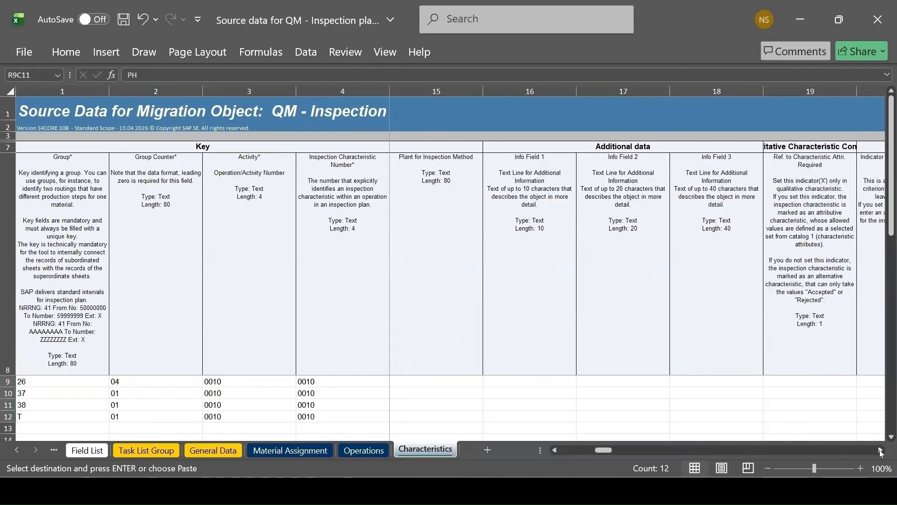
{"action": "left_click", "coordinate": [880, 451]}
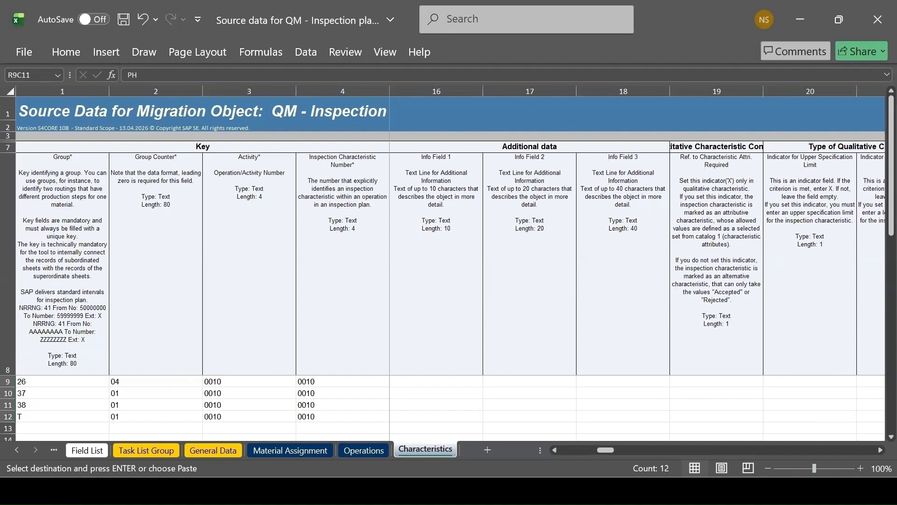
{"action": "mouse_move", "coordinate": [540, 491]}
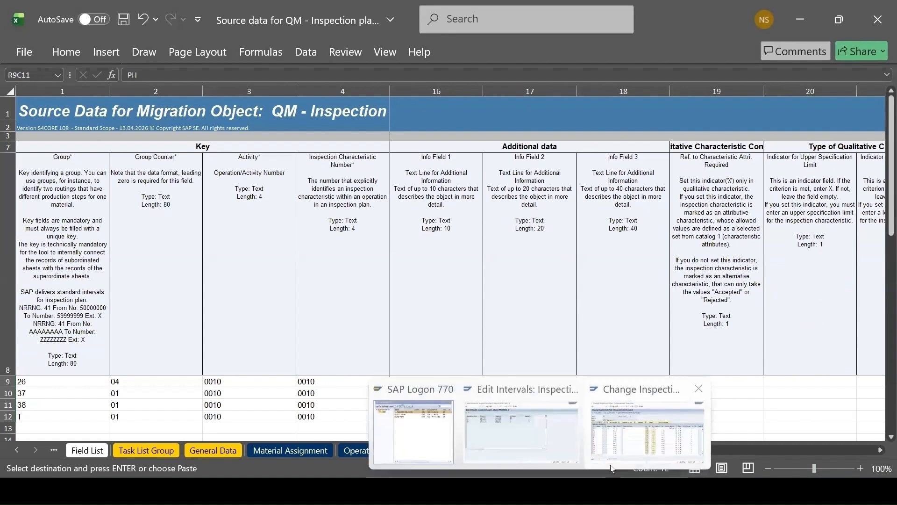
{"action": "left_click", "coordinate": [651, 432]}
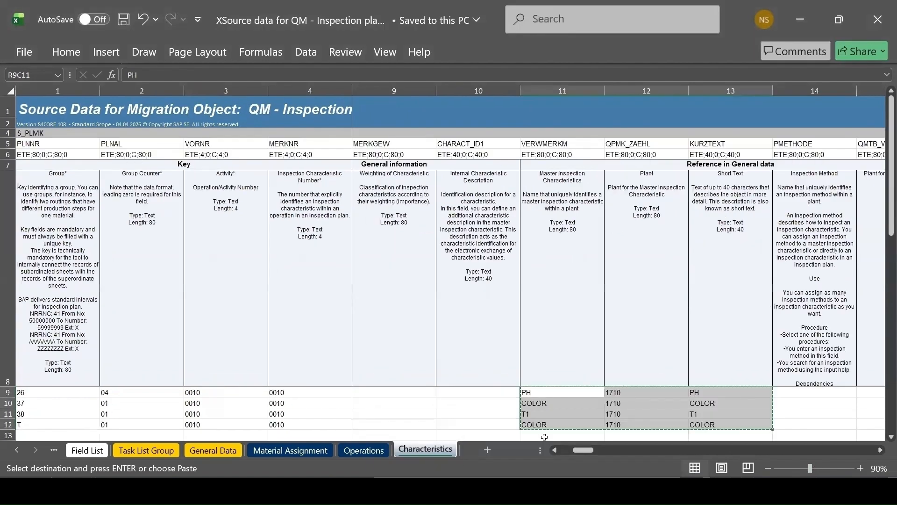
{"action": "left_click", "coordinate": [879, 450]}
{"action": "left_click", "coordinate": [880, 449]}
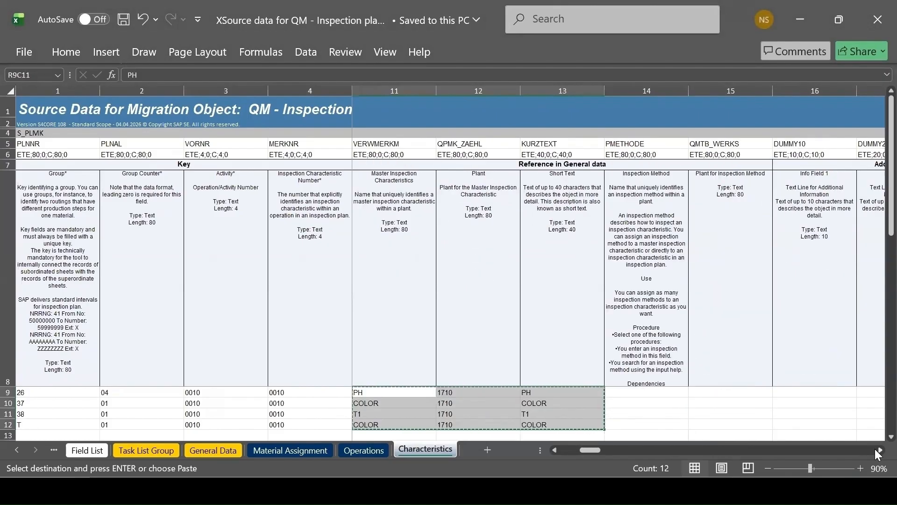
{"action": "left_click", "coordinate": [880, 450]}
{"action": "left_click", "coordinate": [879, 450]}
{"action": "left_click", "coordinate": [879, 450]}
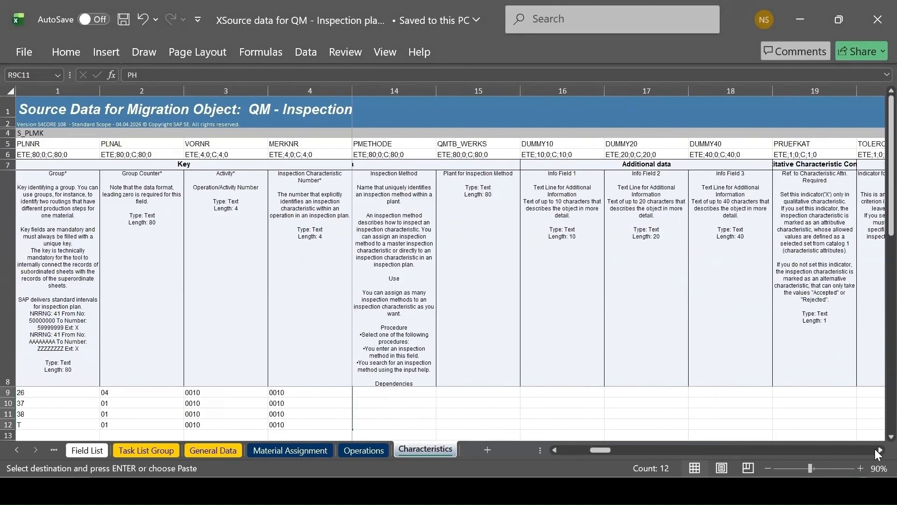
{"action": "left_click", "coordinate": [879, 449]}
{"action": "left_click", "coordinate": [880, 450]}
{"action": "left_click", "coordinate": [880, 450]}
{"action": "left_click", "coordinate": [879, 450]}
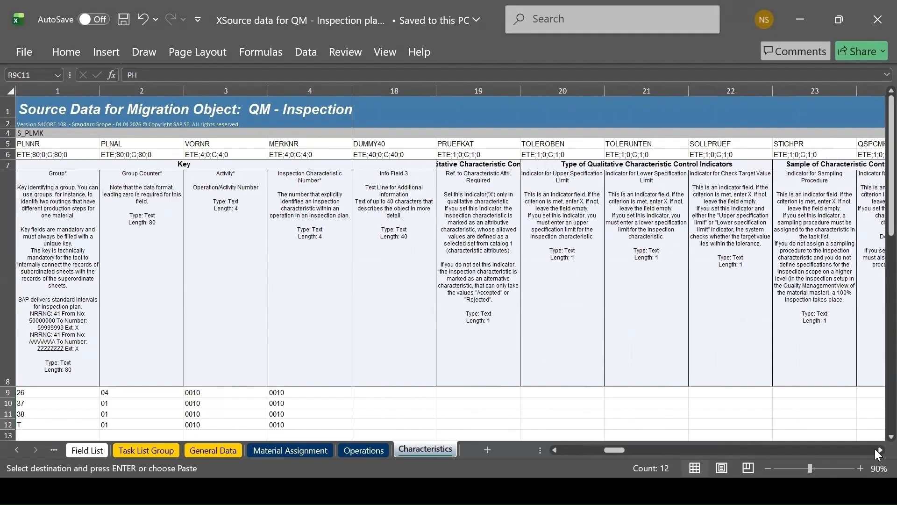
{"action": "left_click", "coordinate": [880, 450]}
{"action": "left_click", "coordinate": [879, 449]}
{"action": "left_click", "coordinate": [879, 450]}
{"action": "left_click", "coordinate": [879, 450]}
{"action": "left_click", "coordinate": [879, 450]}
{"action": "left_click", "coordinate": [879, 450]}
{"action": "left_click", "coordinate": [879, 450]}
{"action": "left_click", "coordinate": [879, 450]}
{"action": "left_click", "coordinate": [879, 450]}
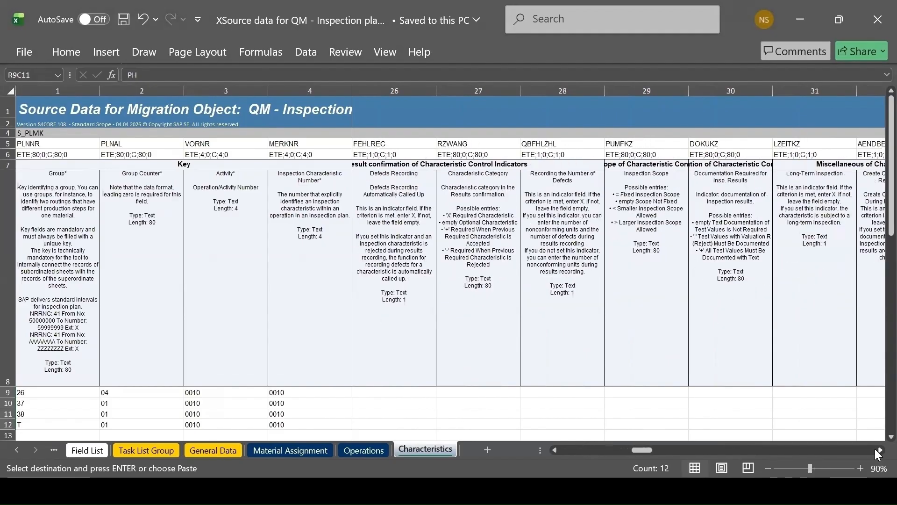
{"action": "left_click", "coordinate": [879, 450]}
{"action": "left_click", "coordinate": [879, 450]}
{"action": "left_click", "coordinate": [879, 450]}
{"action": "left_click", "coordinate": [880, 450]}
{"action": "left_click", "coordinate": [879, 450]}
{"action": "left_click", "coordinate": [880, 450]}
{"action": "left_click", "coordinate": [877, 450]}
{"action": "left_click", "coordinate": [877, 450]}
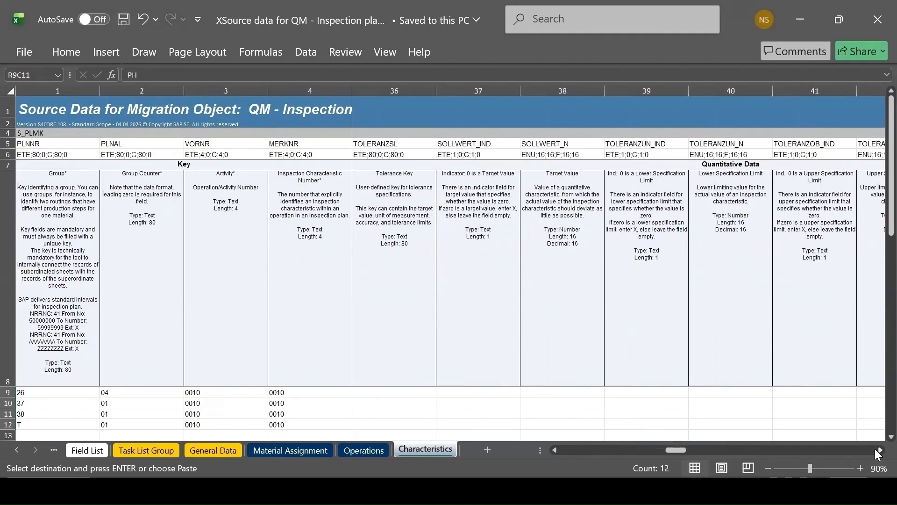
{"action": "left_click", "coordinate": [877, 450]}
{"action": "left_click", "coordinate": [876, 450]}
{"action": "left_click", "coordinate": [876, 450]}
{"action": "left_click", "coordinate": [877, 450]}
{"action": "left_click", "coordinate": [876, 450]}
{"action": "left_click", "coordinate": [877, 450]}
{"action": "left_click", "coordinate": [877, 450]}
{"action": "left_click", "coordinate": [877, 450]}
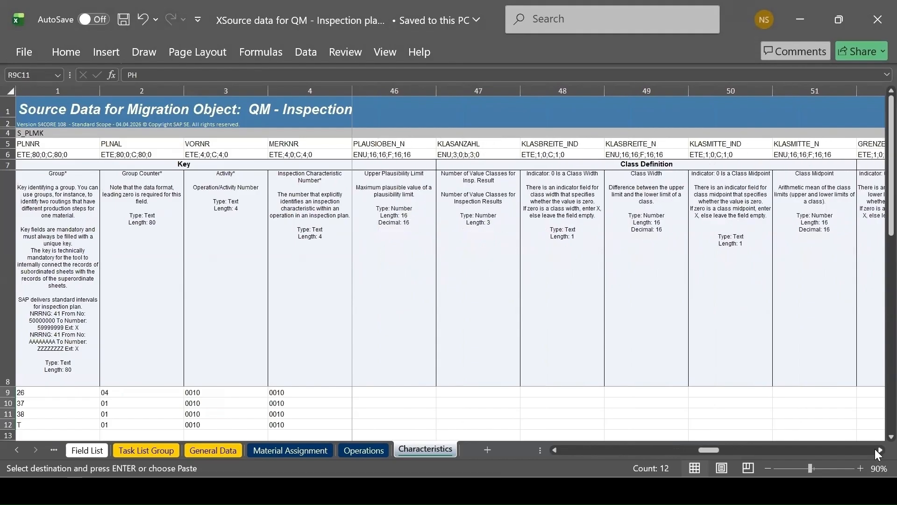
{"action": "left_click", "coordinate": [877, 450]}
{"action": "left_click", "coordinate": [877, 450]}
{"action": "left_click", "coordinate": [877, 450]}
{"action": "left_click", "coordinate": [878, 450]}
{"action": "left_click", "coordinate": [877, 450]}
{"action": "left_click", "coordinate": [878, 450]}
{"action": "left_click", "coordinate": [876, 450]}
{"action": "left_click", "coordinate": [876, 450]}
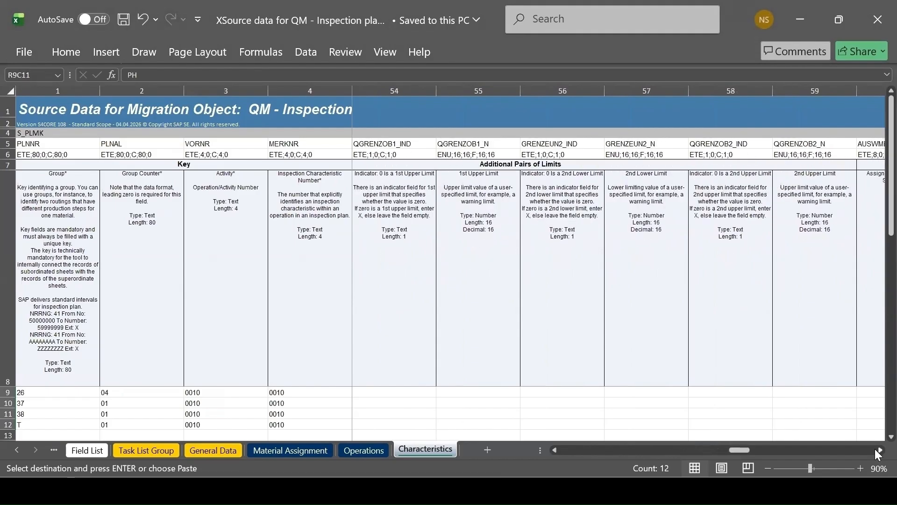
{"action": "left_click", "coordinate": [876, 450]}
{"action": "left_click", "coordinate": [876, 450]}
{"action": "left_click", "coordinate": [876, 450]}
{"action": "left_click", "coordinate": [876, 450]}
{"action": "left_click", "coordinate": [876, 450]}
{"action": "left_click", "coordinate": [876, 450]}
{"action": "left_click", "coordinate": [876, 450]}
{"action": "left_click", "coordinate": [876, 450]}
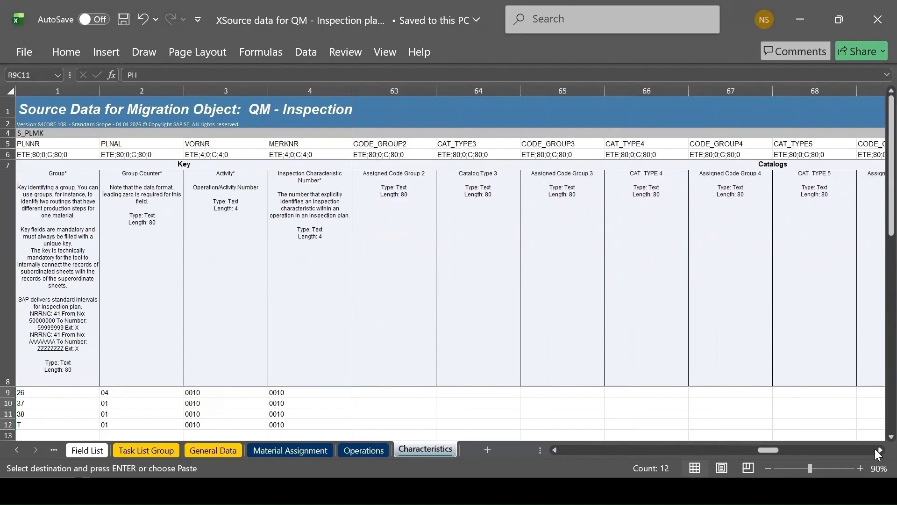
{"action": "left_click", "coordinate": [876, 450]}
{"action": "left_click", "coordinate": [877, 449]}
{"action": "left_click", "coordinate": [876, 450]}
{"action": "left_click", "coordinate": [876, 449]}
{"action": "left_click", "coordinate": [876, 450]}
{"action": "left_click", "coordinate": [876, 450]}
{"action": "left_click", "coordinate": [877, 450]}
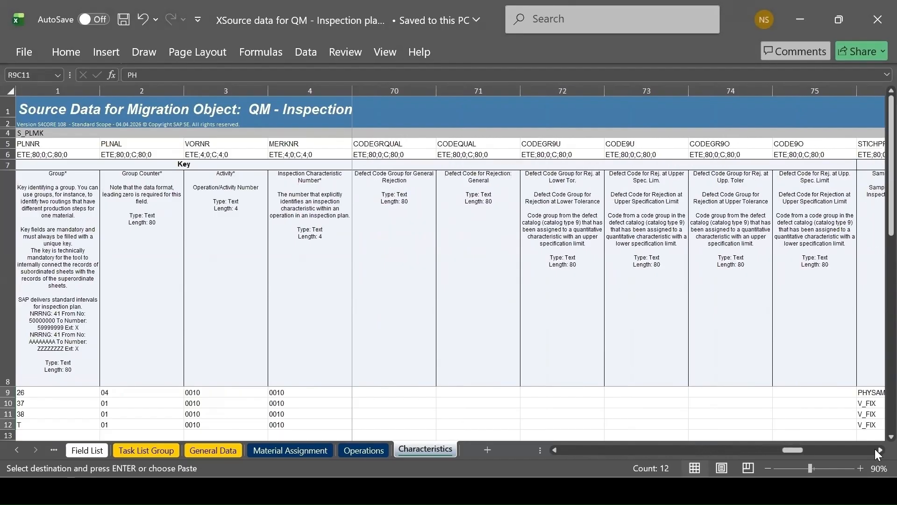
{"action": "left_click", "coordinate": [877, 450]}
{"action": "left_click", "coordinate": [876, 450]}
{"action": "left_click", "coordinate": [876, 450]}
{"action": "left_click", "coordinate": [877, 449]}
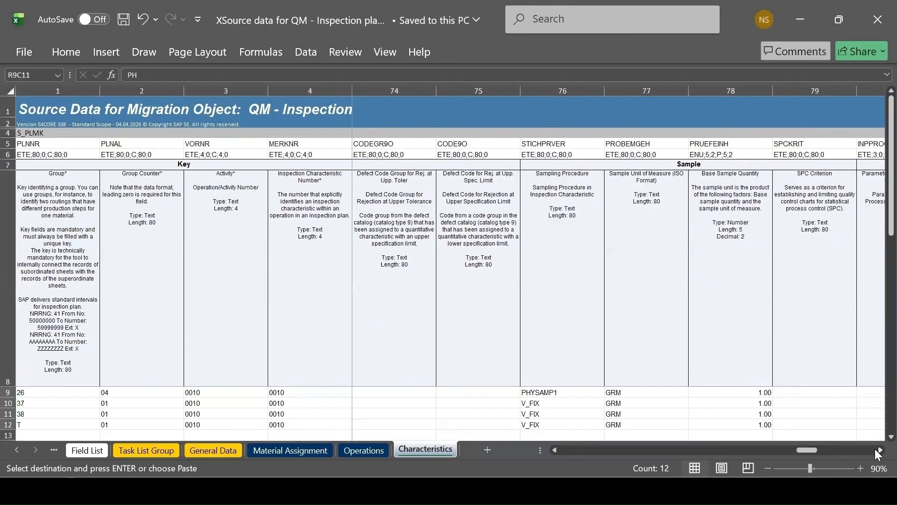
{"action": "left_click_drag", "start_coordinate": [537, 392], "coordinate": [746, 426]}
{"action": "key", "text": "ctrl+c"}
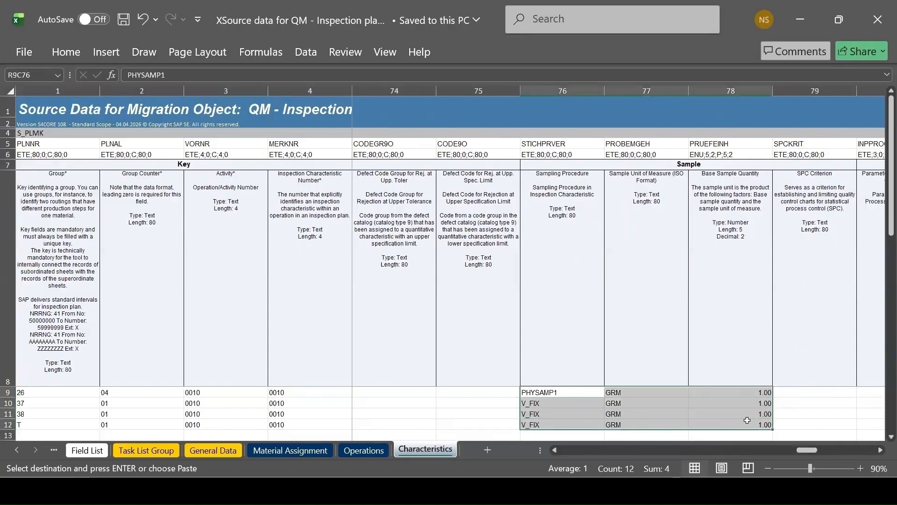
{"action": "key", "text": "alt+Tab"}
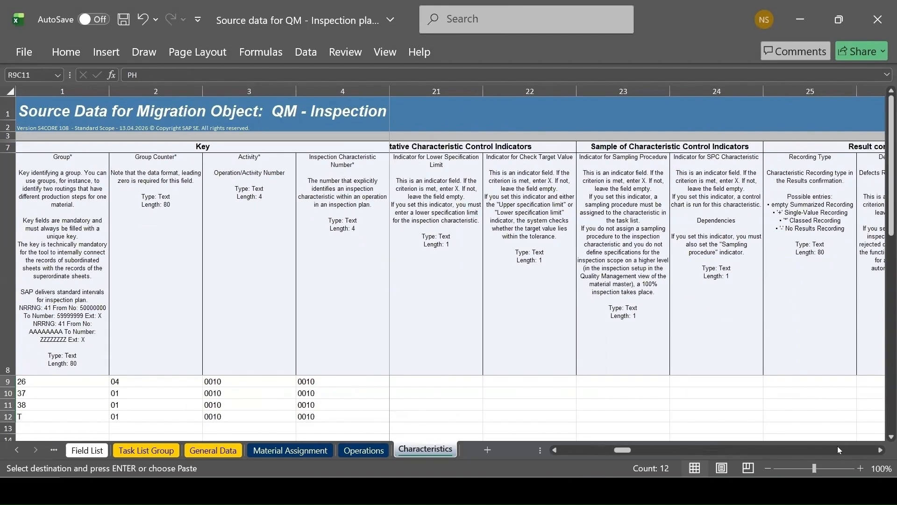
{"action": "left_click", "coordinate": [805, 448]}
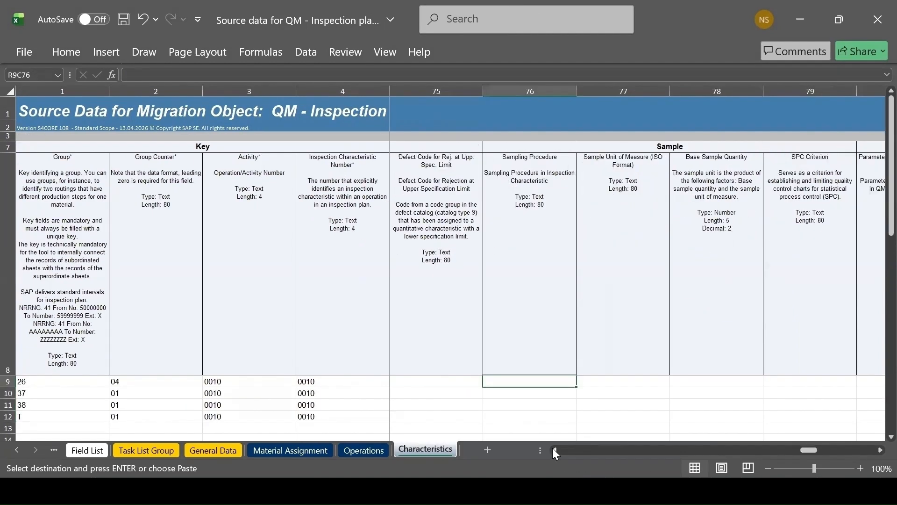
{"action": "key", "text": "ctrl+v"}
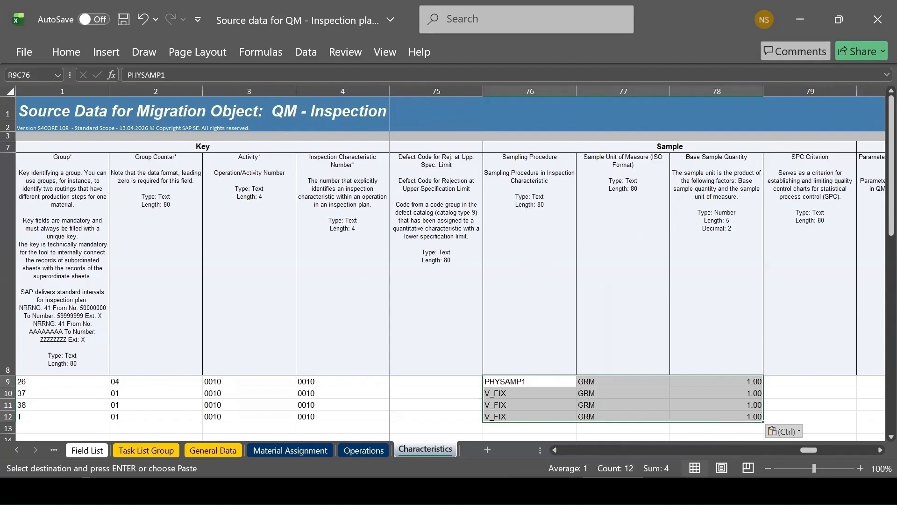
Switch to SAP and examine the sample data of characteristic 10 in group 26's operation 0010
{"action": "mouse_move", "coordinate": [539, 491]}
{"action": "left_click", "coordinate": [677, 439]}
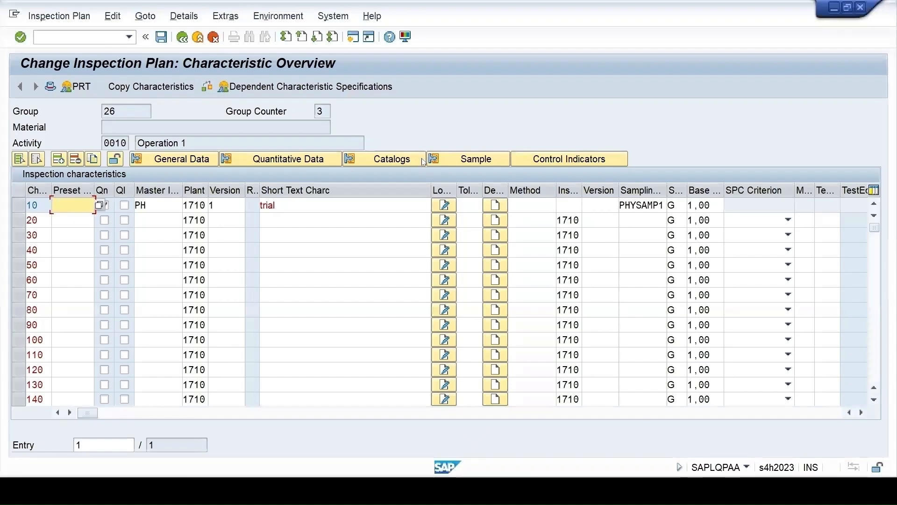
{"action": "left_click", "coordinate": [479, 162]}
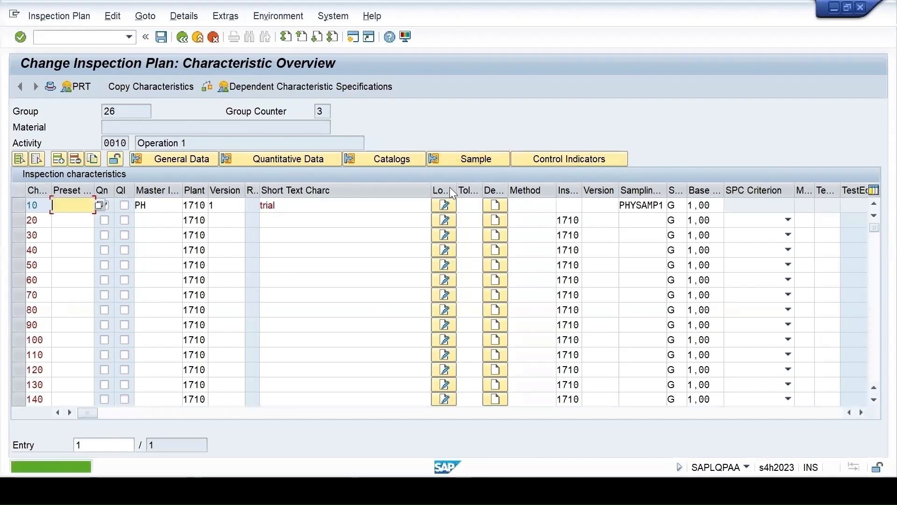
{"action": "left_click", "coordinate": [17, 205]}
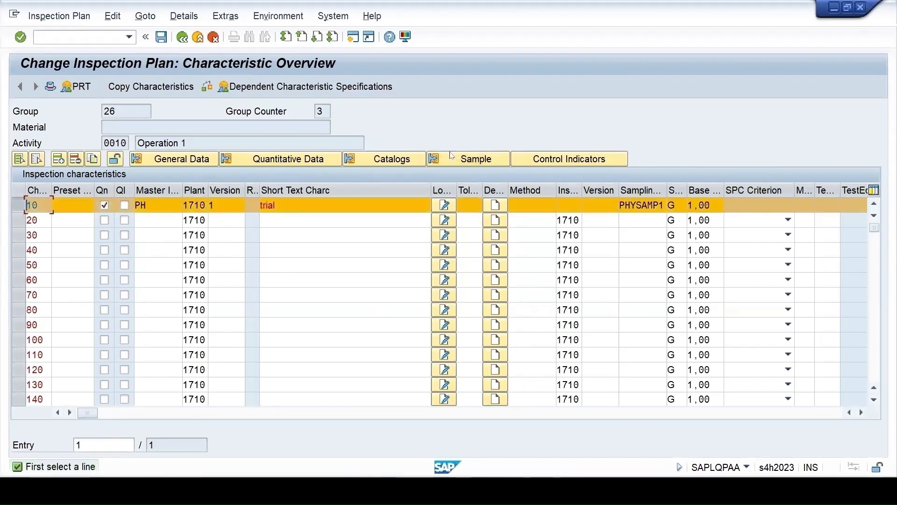
{"action": "left_click", "coordinate": [463, 160]}
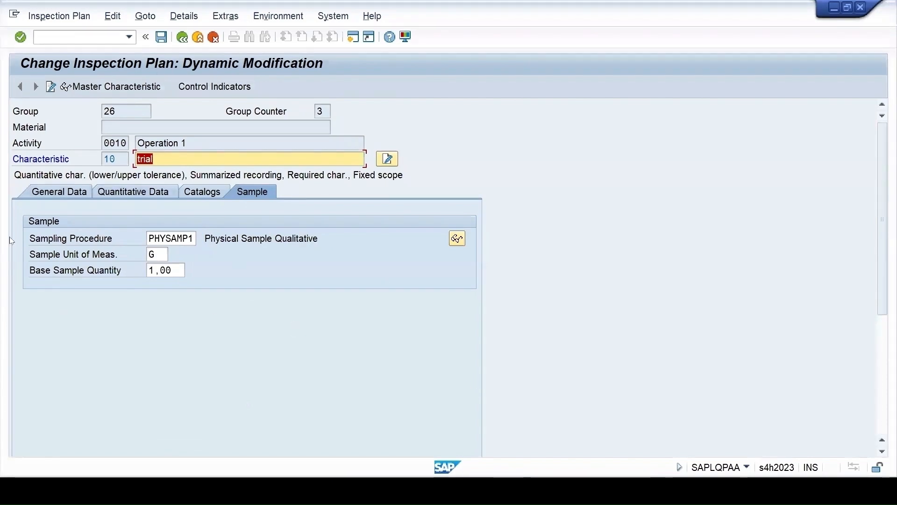
Return to the Excel template, check the remaining Characteristics columns through the obsolete fields, and save the file in XML Spreadsheet 2003 format
{"action": "left_click", "coordinate": [606, 491]}
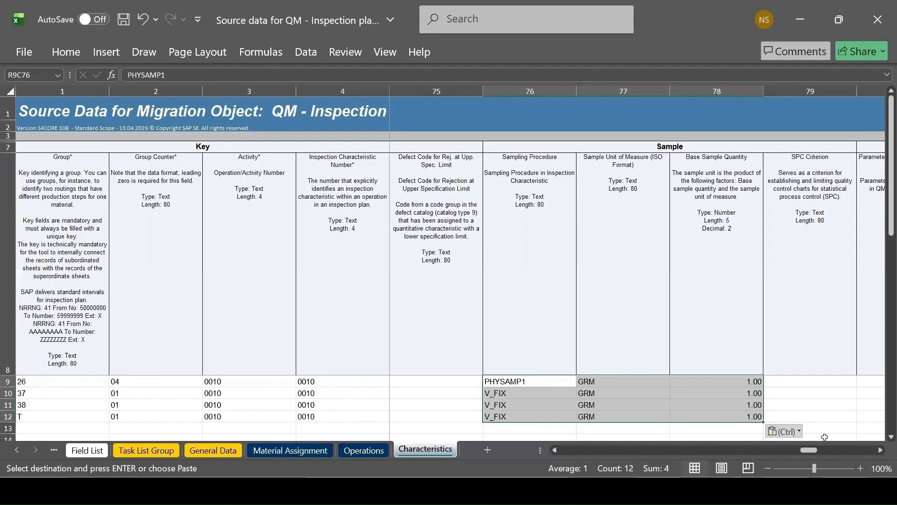
{"action": "left_click", "coordinate": [837, 451]}
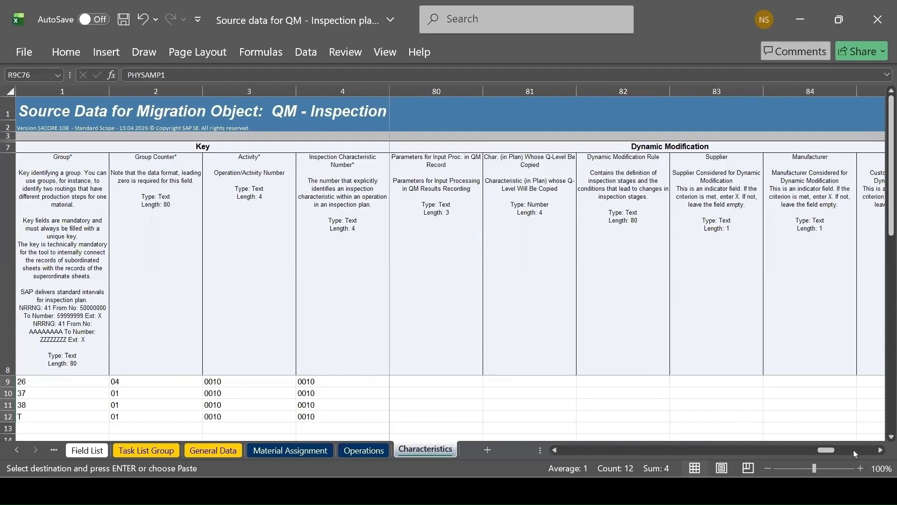
{"action": "left_click", "coordinate": [854, 450]}
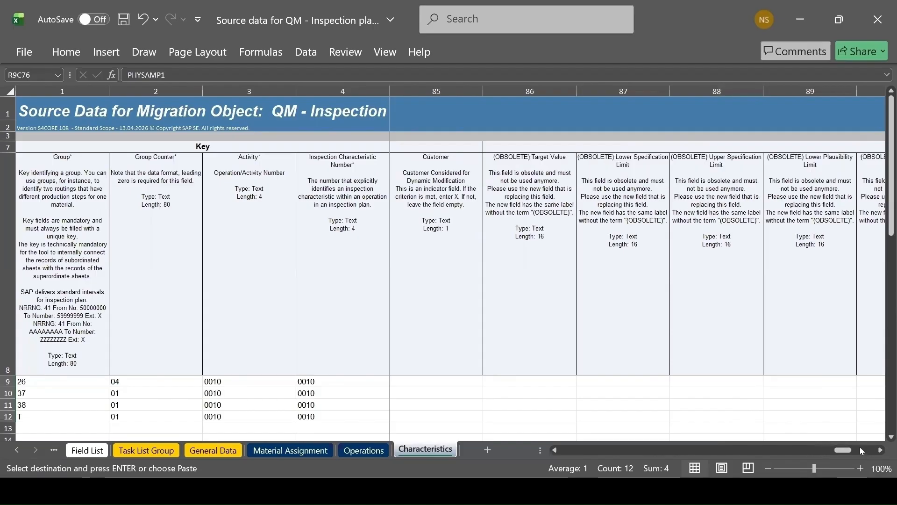
{"action": "left_click", "coordinate": [862, 452]}
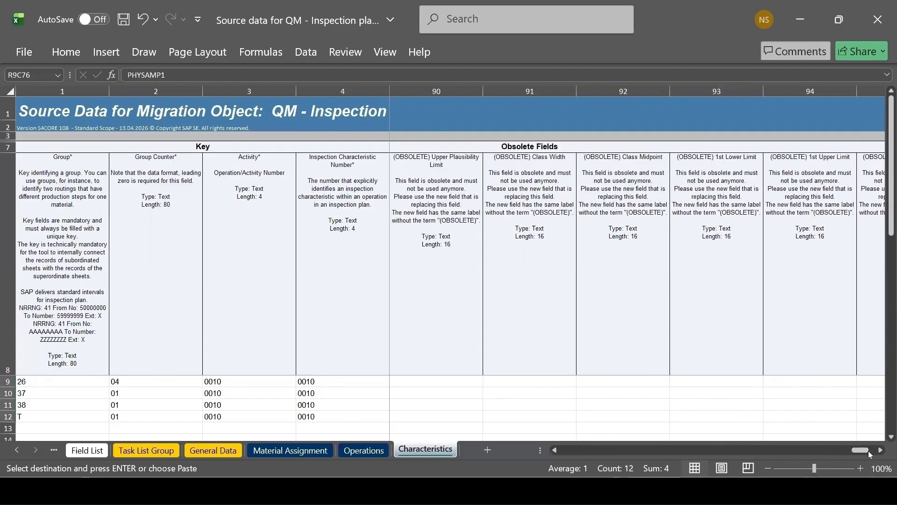
{"action": "left_click", "coordinate": [870, 451]}
{"action": "left_click", "coordinate": [123, 19]}
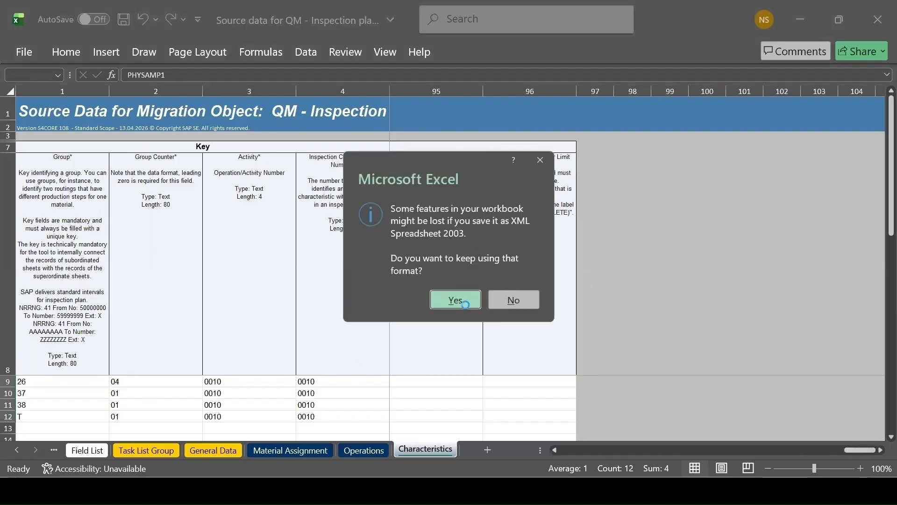
{"action": "left_click", "coordinate": [456, 299]}
Switch to SAP GUI and leave group 26's inspection plan, going back to the Change Inspection Plan initial screen
{"action": "mouse_move", "coordinate": [540, 491]}
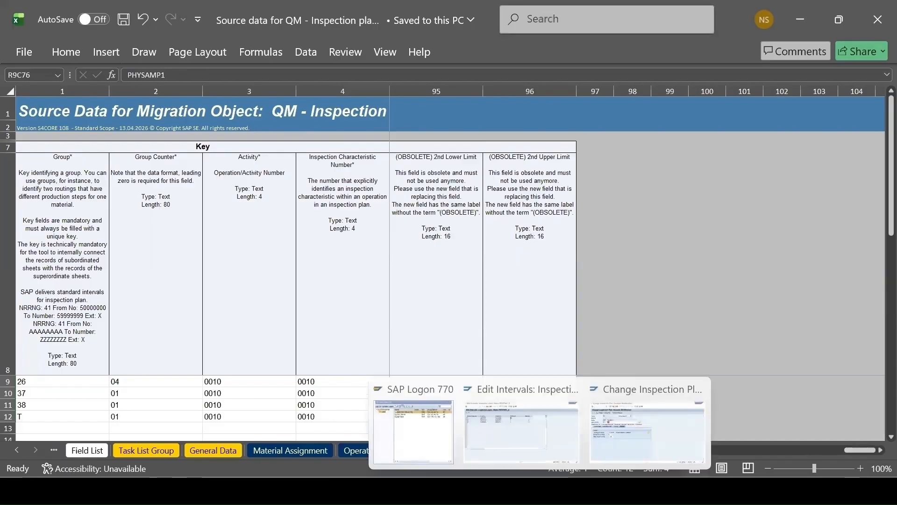
{"action": "left_click", "coordinate": [488, 491]}
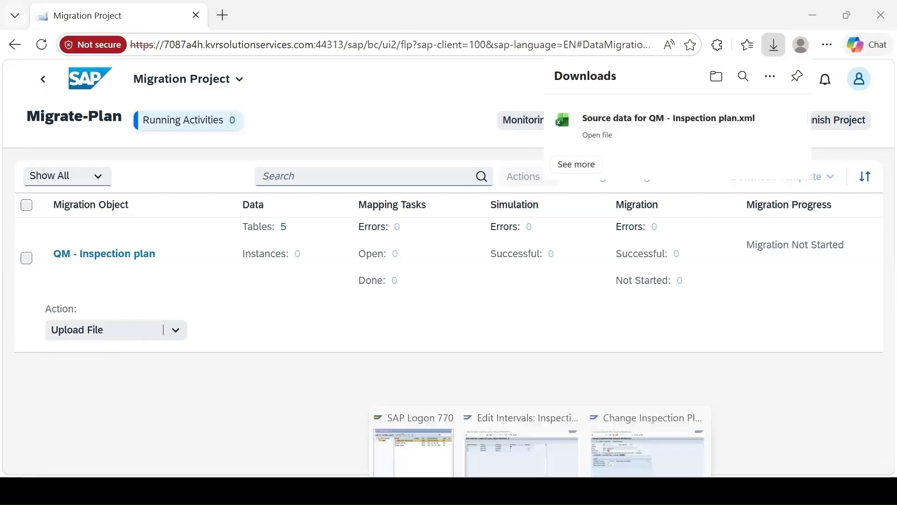
{"action": "left_click", "coordinate": [651, 441]}
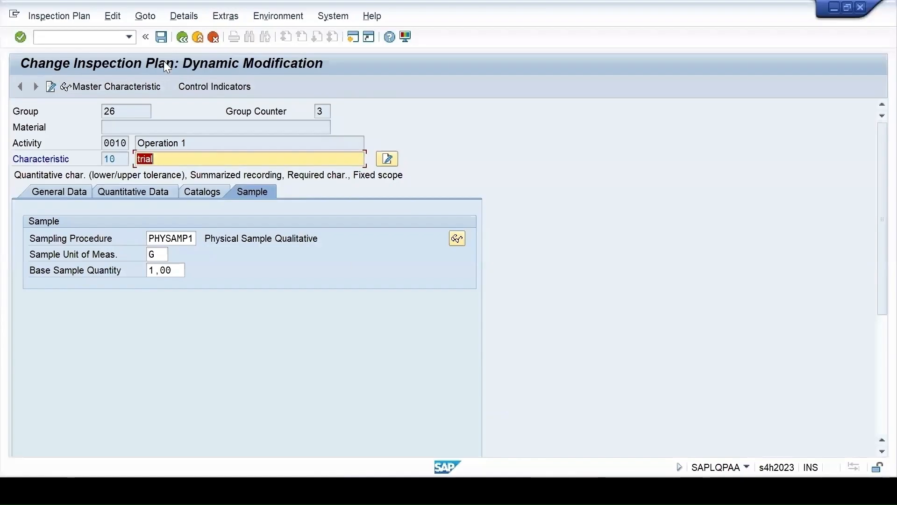
{"action": "left_click", "coordinate": [182, 37]}
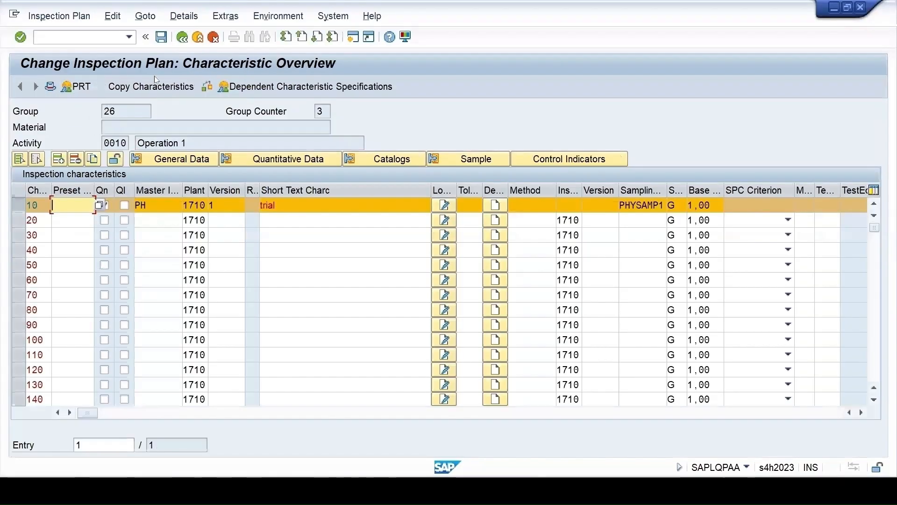
{"action": "left_click", "coordinate": [183, 37]}
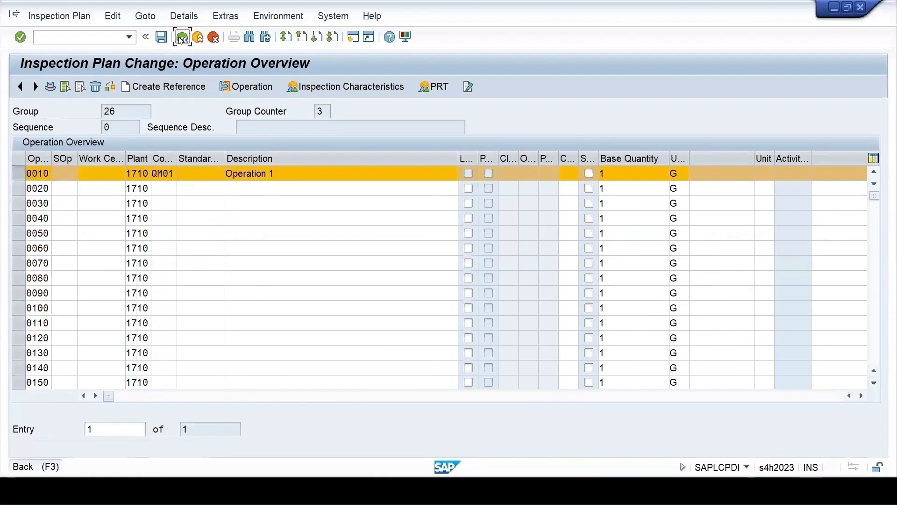
{"action": "left_click", "coordinate": [182, 37]}
{"action": "left_click", "coordinate": [182, 37]}
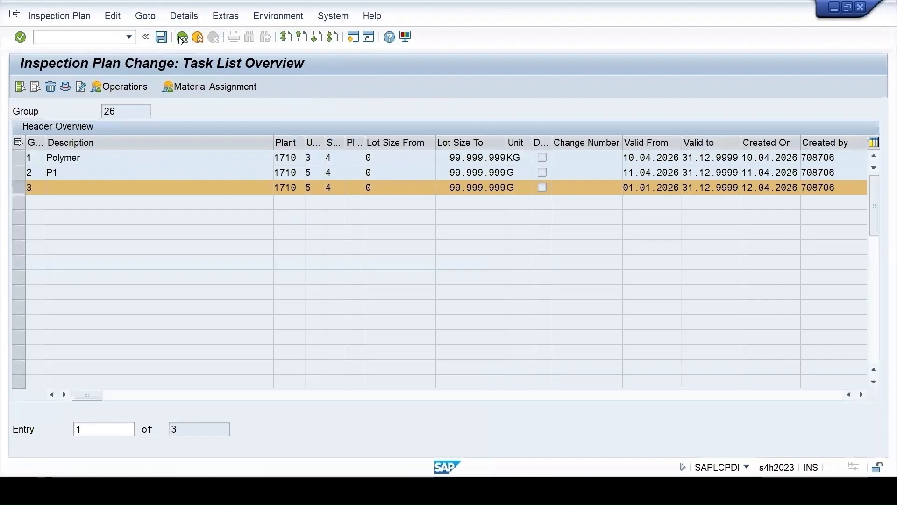
{"action": "left_click", "coordinate": [182, 38]}
{"action": "left_click", "coordinate": [294, 261]}
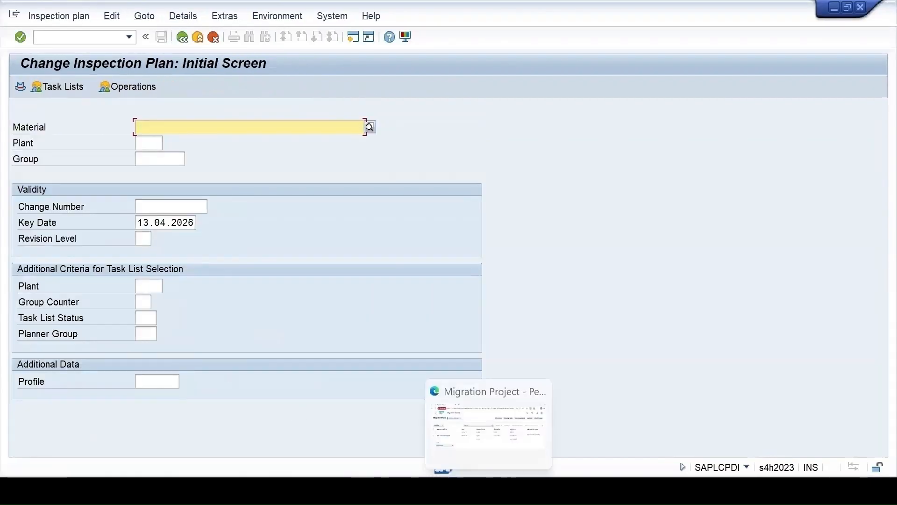
Switch to the Migrate-Plan project in the browser and upload Source data for QM - Inspection plan.xml to the QM - Inspection plan object
{"action": "left_click", "coordinate": [488, 491]}
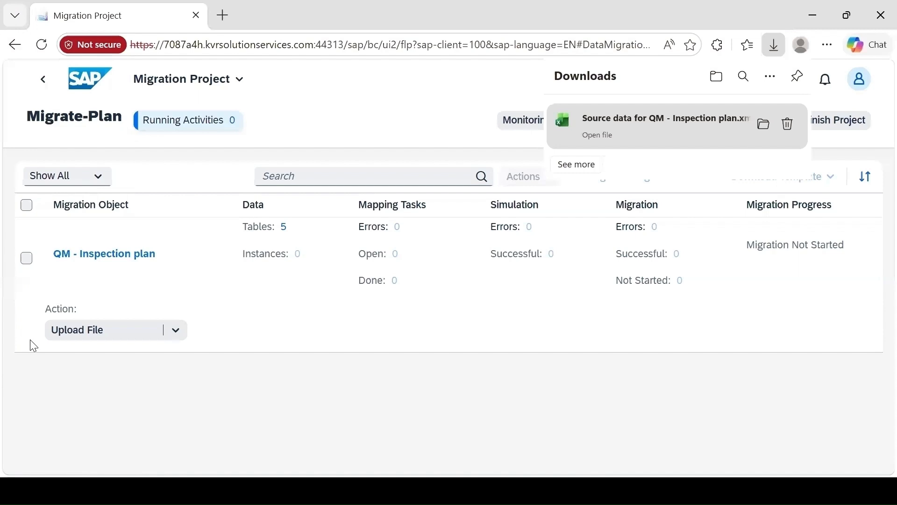
{"action": "left_click", "coordinate": [93, 334]}
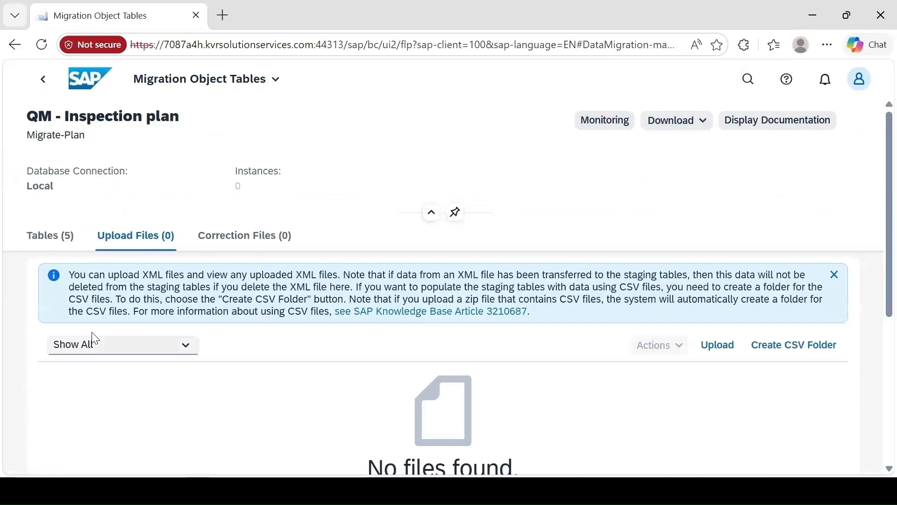
{"action": "left_click", "coordinate": [713, 345]}
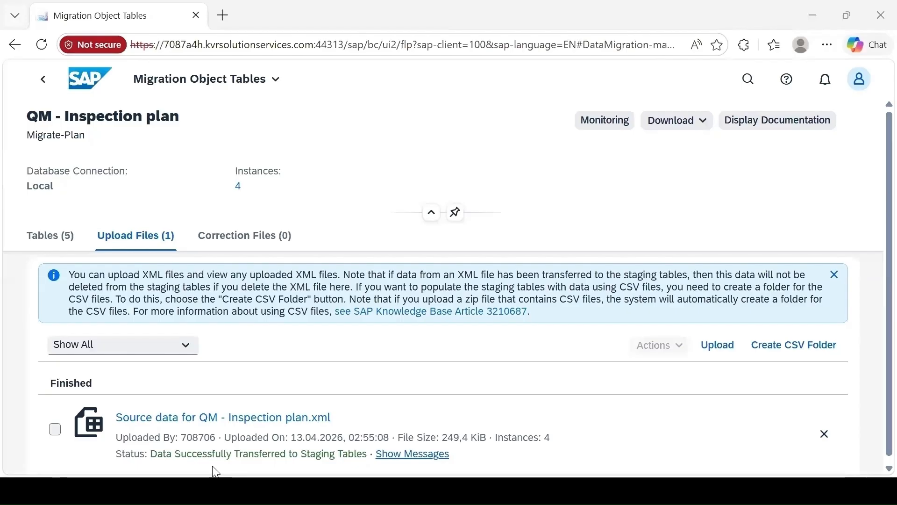
Prepare the staging tables of QM - Inspection plan without the consistency check, follow the activity in Monitoring, and return to the project
{"action": "left_click", "coordinate": [47, 91]}
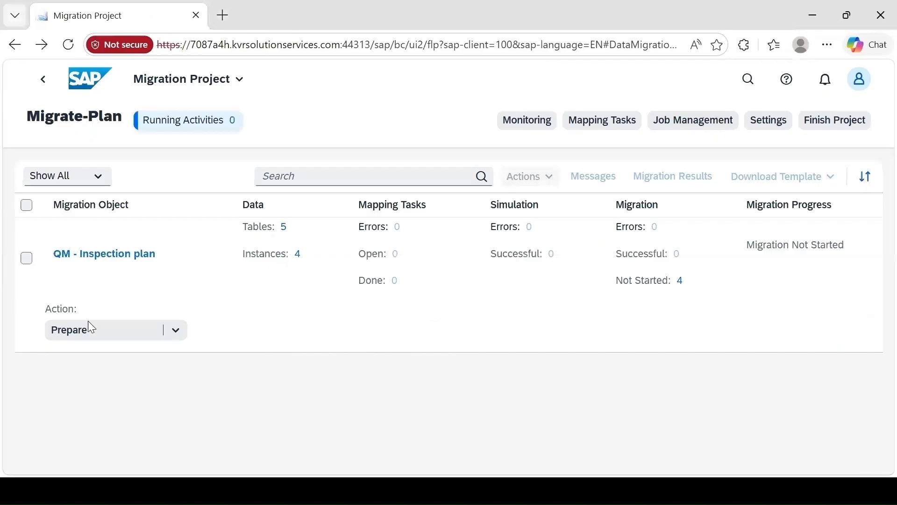
{"action": "left_click", "coordinate": [85, 335]}
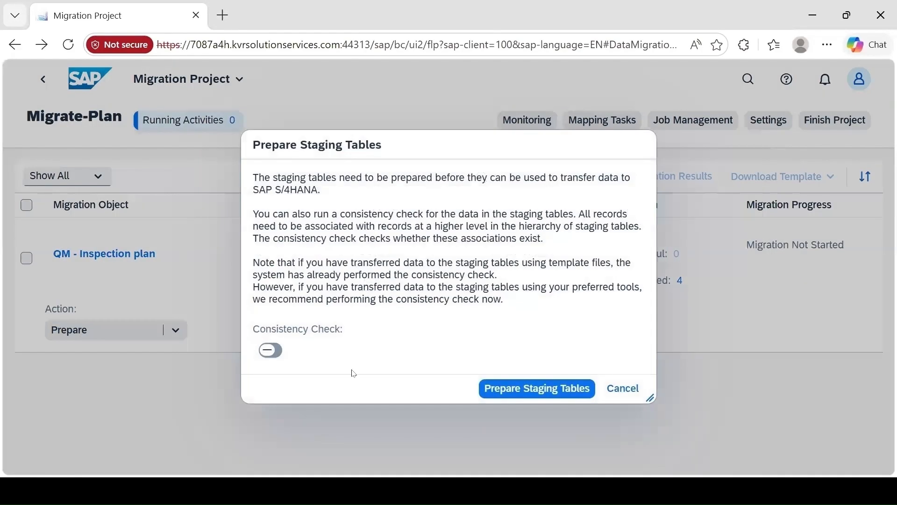
{"action": "left_click", "coordinate": [527, 400]}
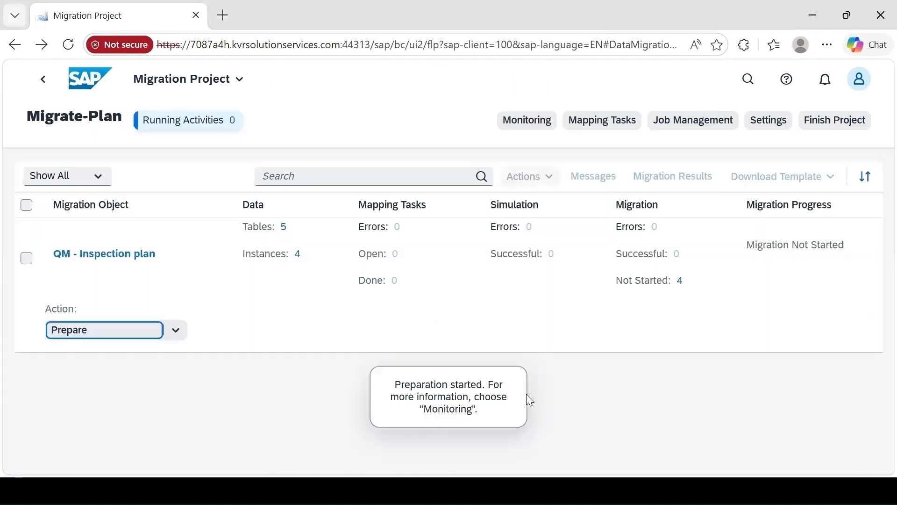
{"action": "left_click", "coordinate": [517, 124]}
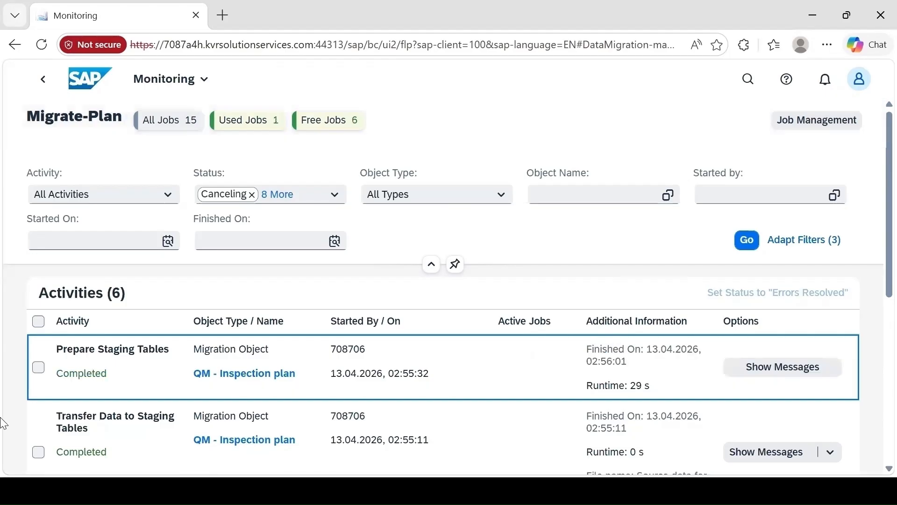
{"action": "left_click", "coordinate": [43, 80]}
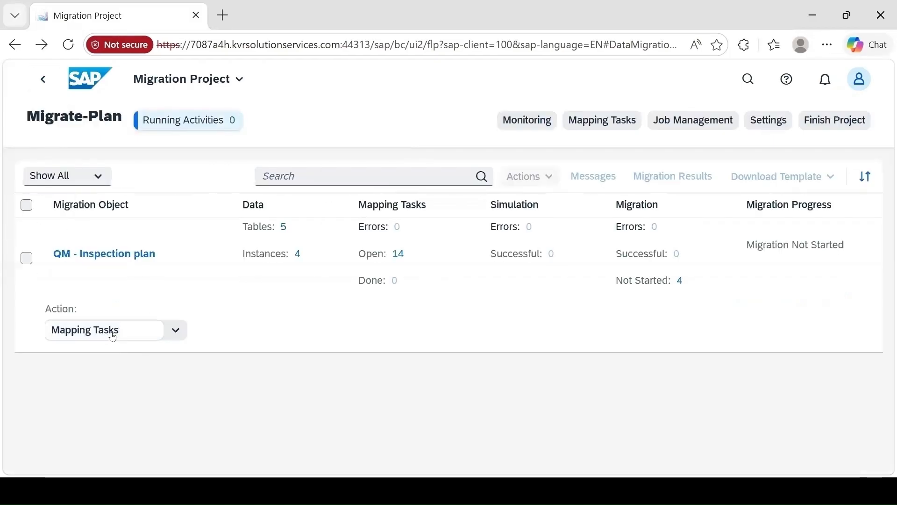
Open the mapping tasks of QM - Inspection plan and confirm control keys QM02 and QM01 in Mapping of Control Key for Work Center
{"action": "left_click", "coordinate": [113, 340]}
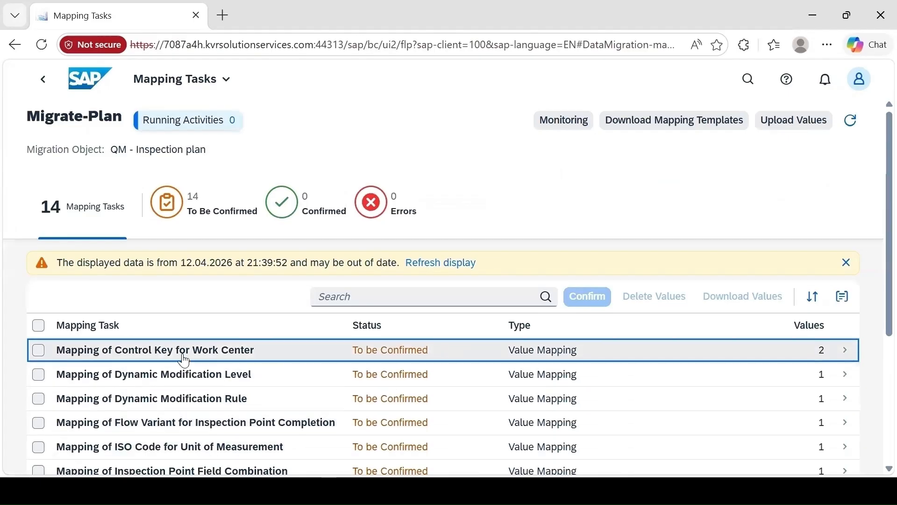
{"action": "scroll", "coordinate": [320, 364], "scroll_direction": "down", "scroll_amount": 5}
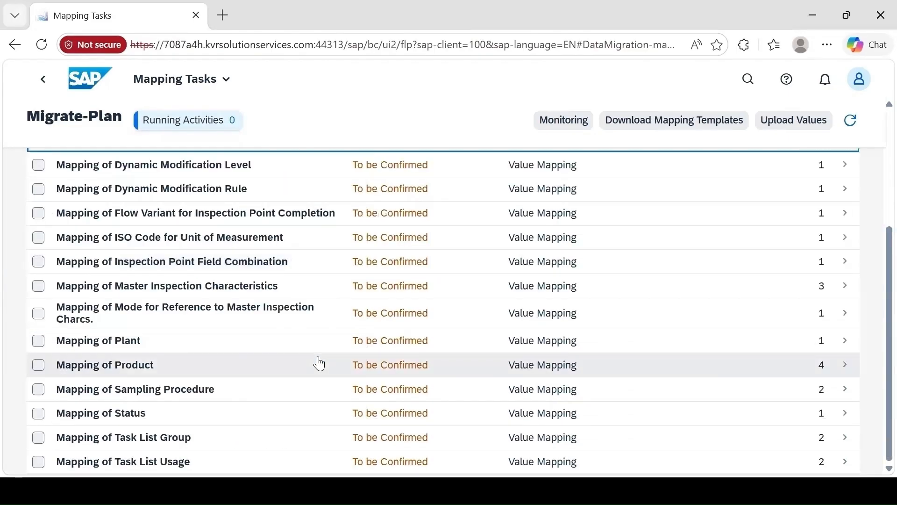
{"action": "scroll", "coordinate": [346, 402], "scroll_direction": "up", "scroll_amount": 5}
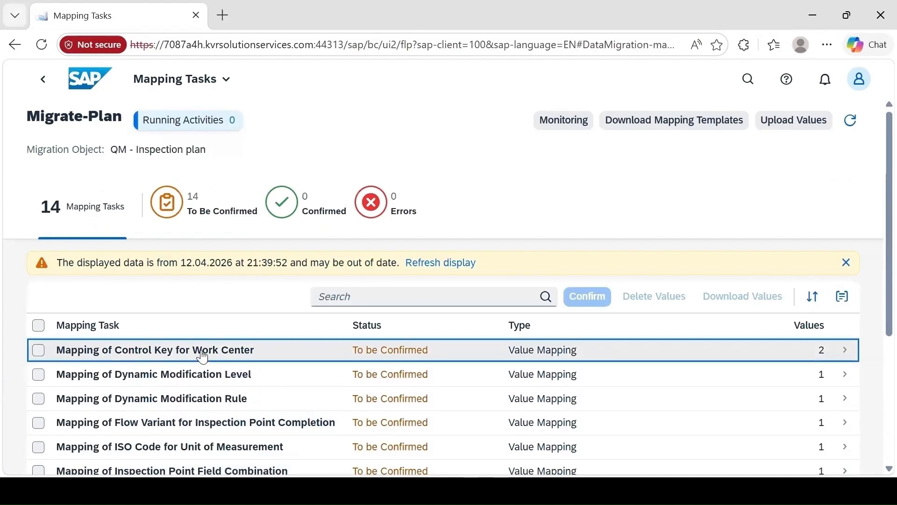
{"action": "left_click", "coordinate": [203, 358]}
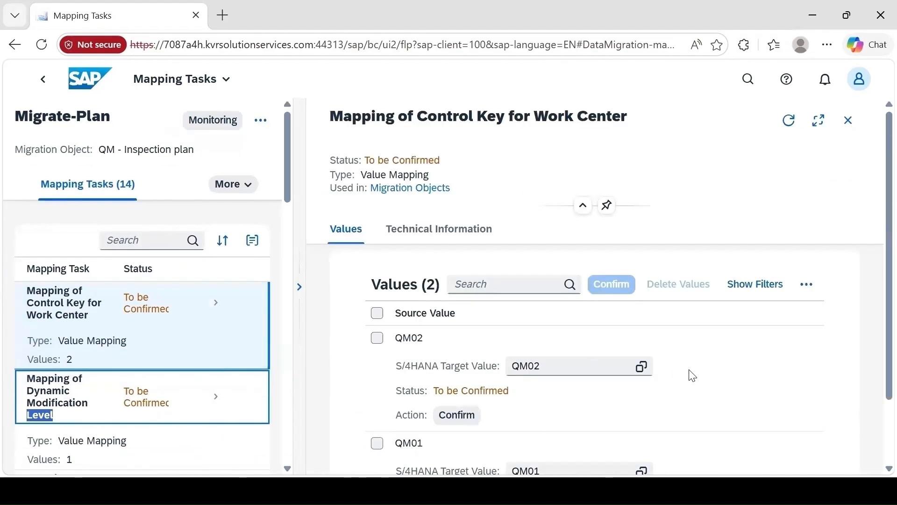
{"action": "left_click", "coordinate": [642, 367]}
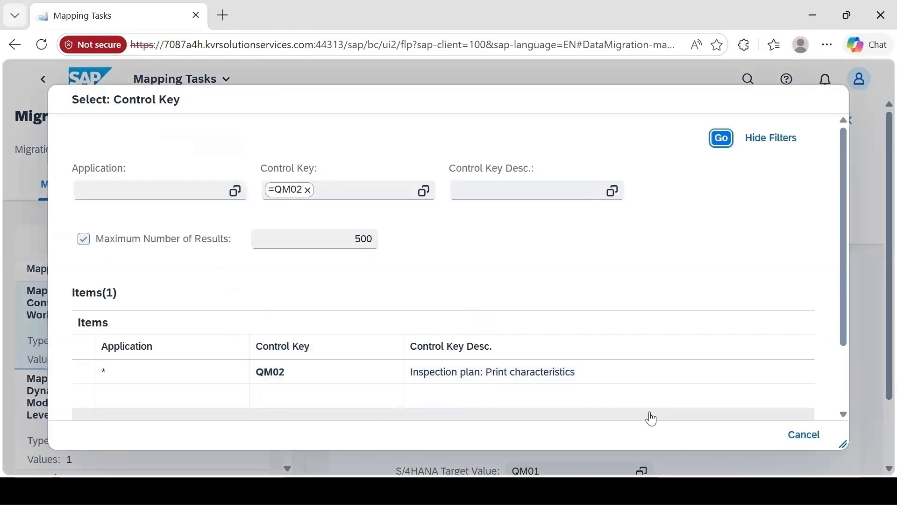
{"action": "left_click", "coordinate": [797, 435]}
{"action": "left_click", "coordinate": [456, 414]}
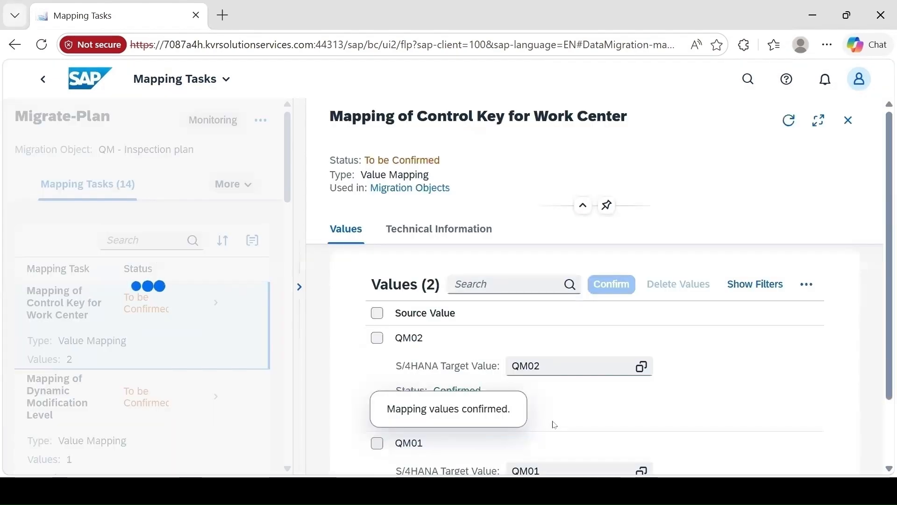
{"action": "scroll", "coordinate": [535, 441], "scroll_direction": "down", "scroll_amount": 1}
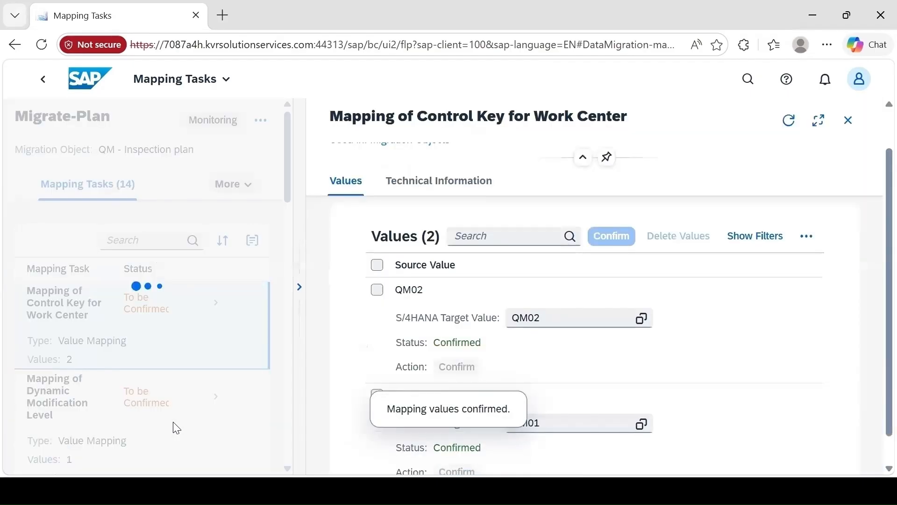
Look up target value 1 in Mapping of Dynamic Modification Level and confirm it
{"action": "left_click", "coordinate": [174, 405]}
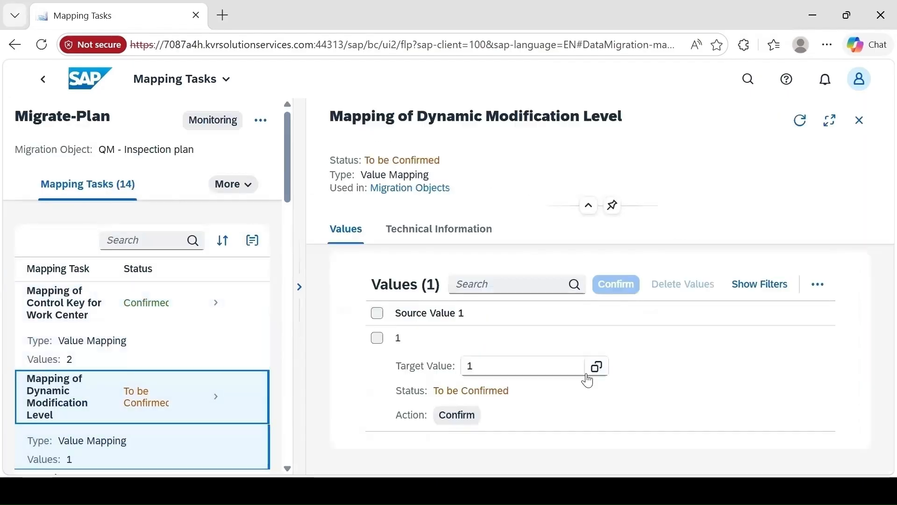
{"action": "left_click", "coordinate": [596, 369]}
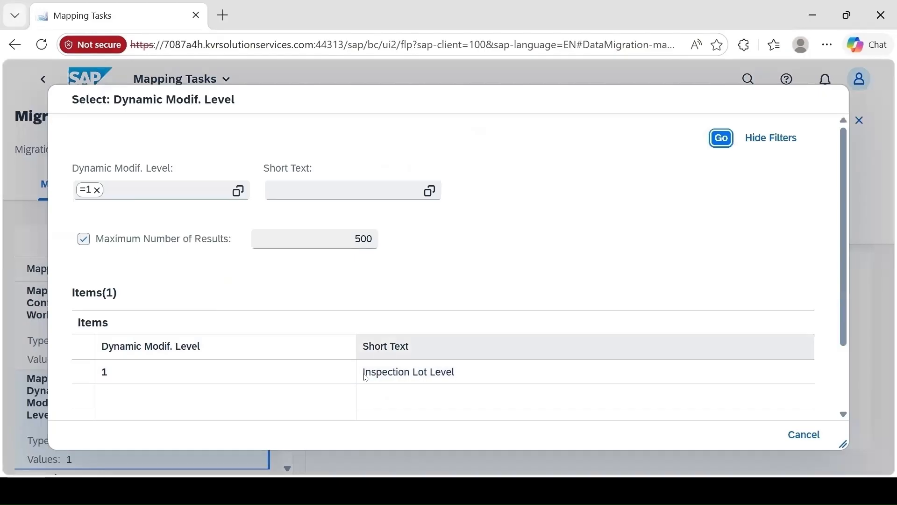
{"action": "left_click", "coordinate": [812, 444]}
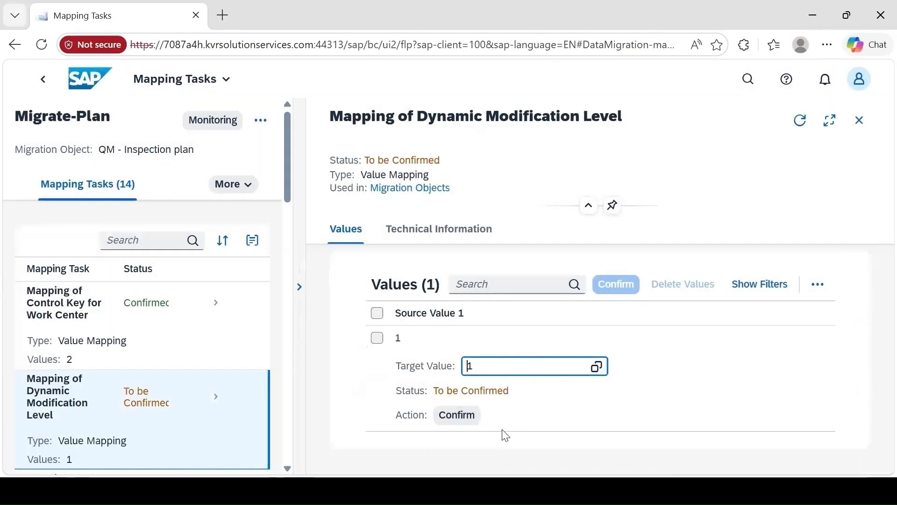
{"action": "left_click", "coordinate": [456, 414]}
Look up target value ZD in Mapping of Dynamic Modification Rule and confirm it
{"action": "scroll", "coordinate": [156, 439], "scroll_direction": "down", "scroll_amount": 3}
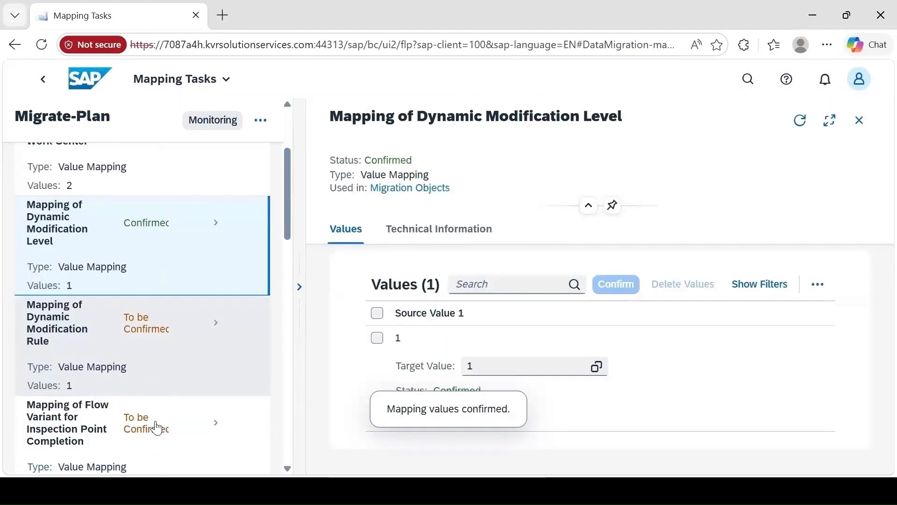
{"action": "left_click", "coordinate": [167, 340]}
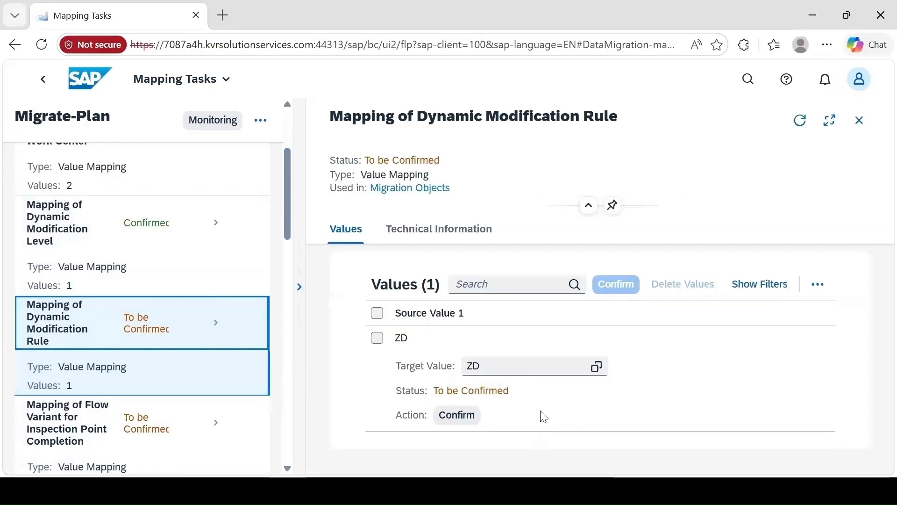
{"action": "left_click", "coordinate": [597, 369]}
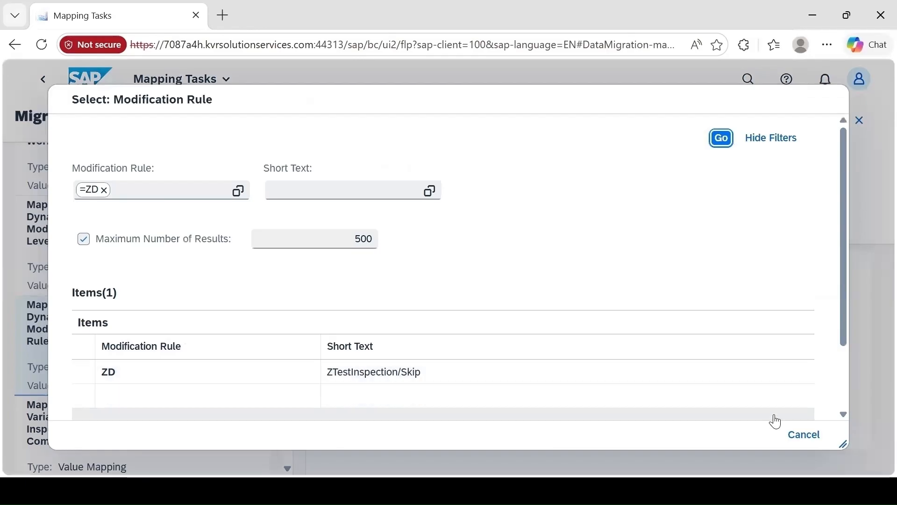
{"action": "left_click", "coordinate": [808, 439]}
{"action": "left_click", "coordinate": [473, 415]}
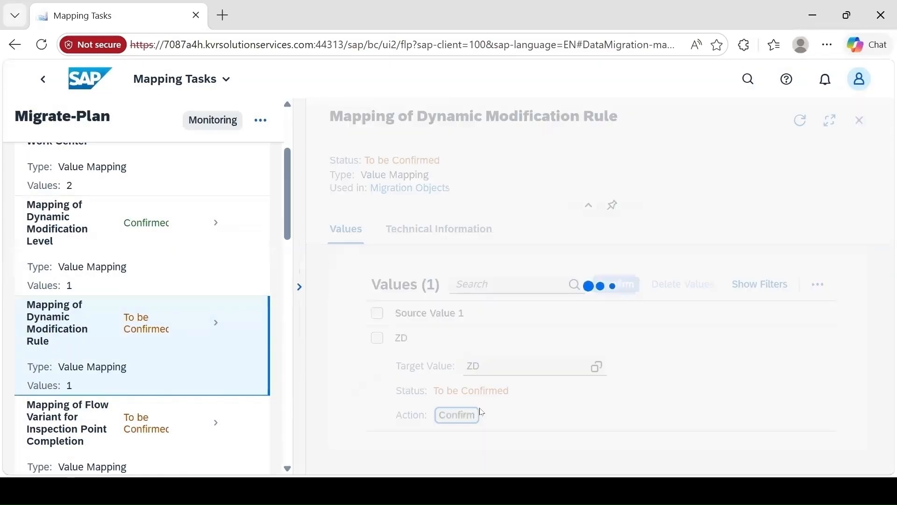
Look up target value 3 in Mapping of Flow Variant for Inspection Point Completion and confirm it
{"action": "left_click", "coordinate": [194, 418]}
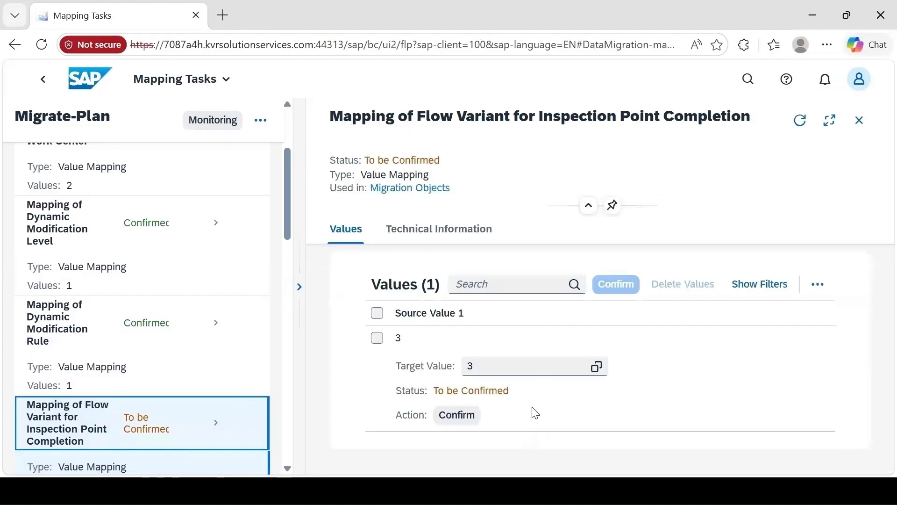
{"action": "left_click", "coordinate": [596, 367]}
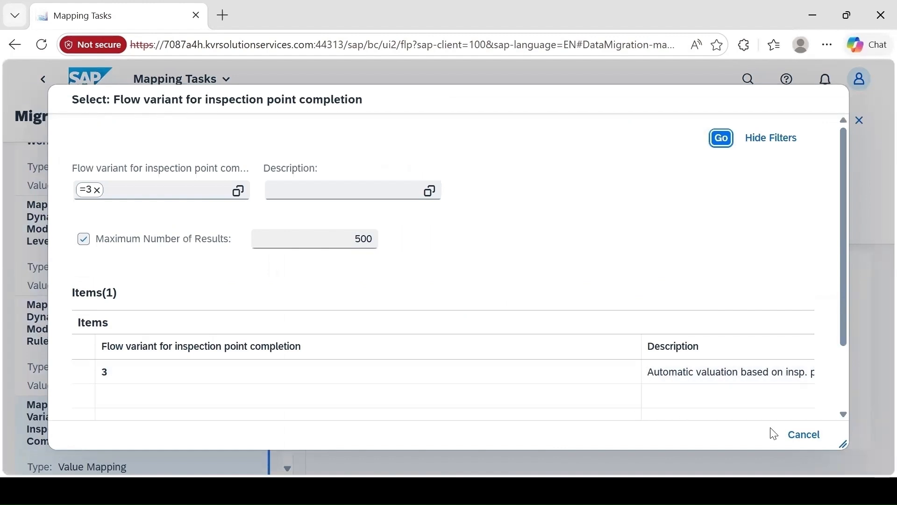
{"action": "left_click", "coordinate": [786, 436]}
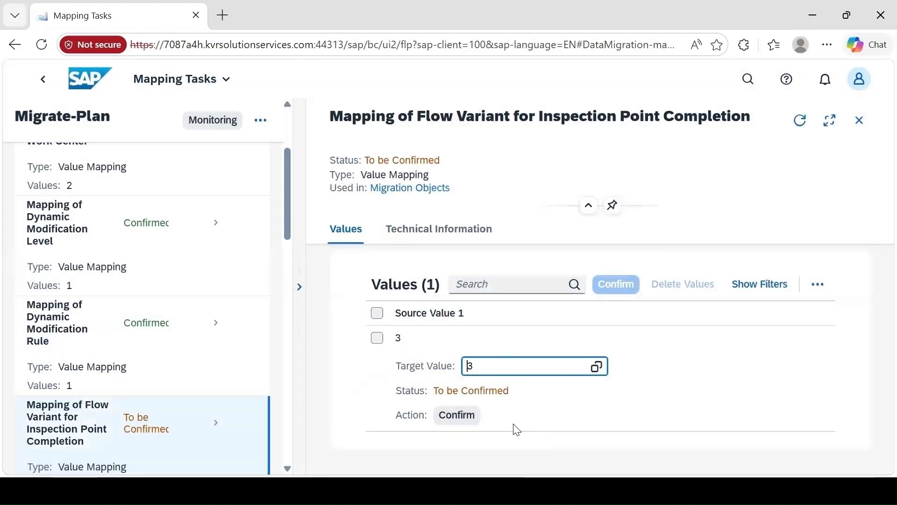
{"action": "left_click", "coordinate": [456, 414]}
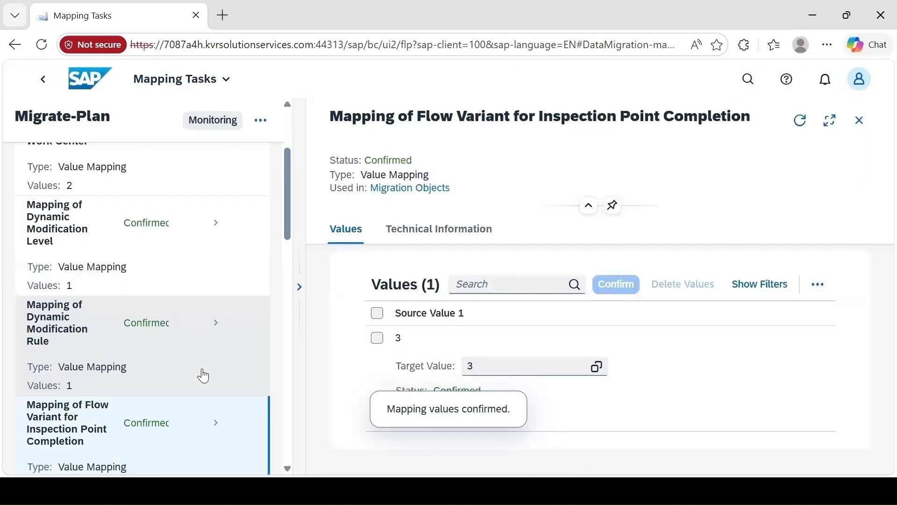
Look up target value GRM in Mapping of ISO Code for Unit of Measurement and confirm it
{"action": "scroll", "coordinate": [204, 375], "scroll_direction": "down", "scroll_amount": 3}
{"action": "scroll", "coordinate": [203, 376], "scroll_direction": "down", "scroll_amount": 1}
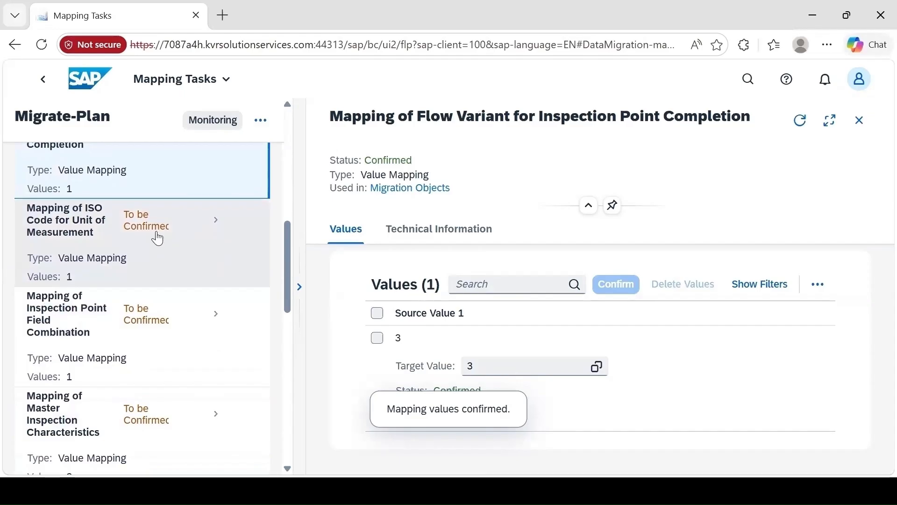
{"action": "left_click", "coordinate": [225, 258]}
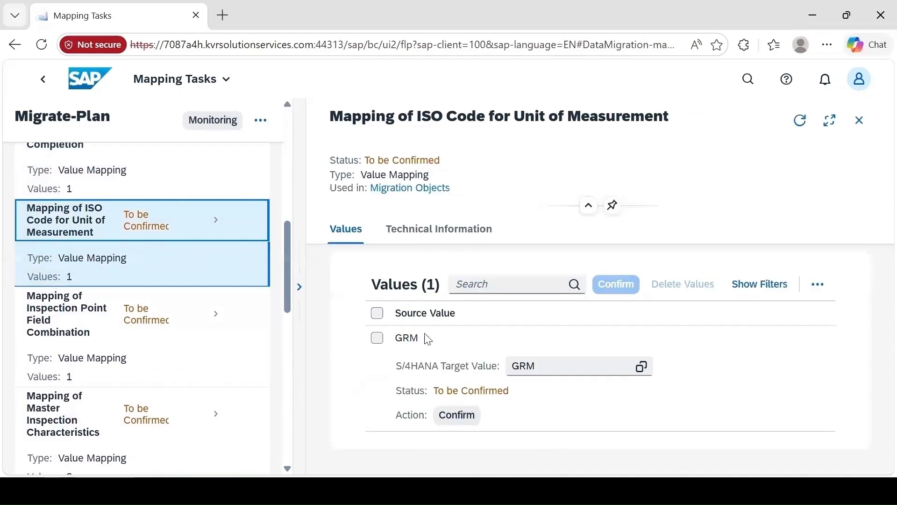
{"action": "left_click", "coordinate": [646, 371]}
{"action": "scroll", "coordinate": [336, 381], "scroll_direction": "down", "scroll_amount": 2}
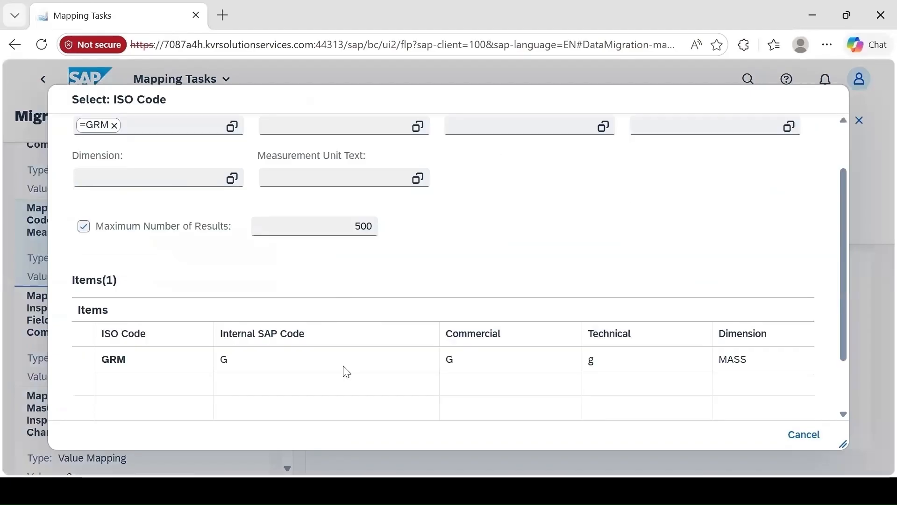
{"action": "scroll", "coordinate": [347, 372], "scroll_direction": "down", "scroll_amount": 2}
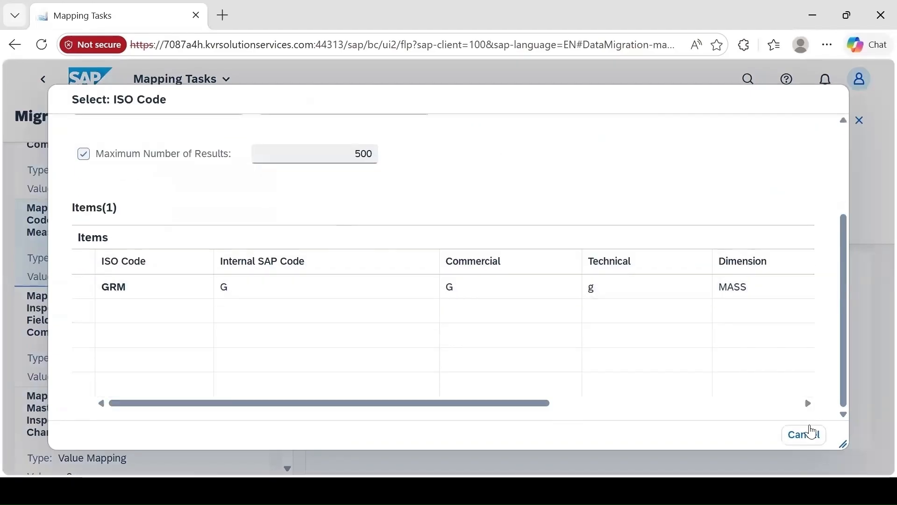
{"action": "left_click", "coordinate": [804, 435]}
{"action": "left_click", "coordinate": [457, 416]}
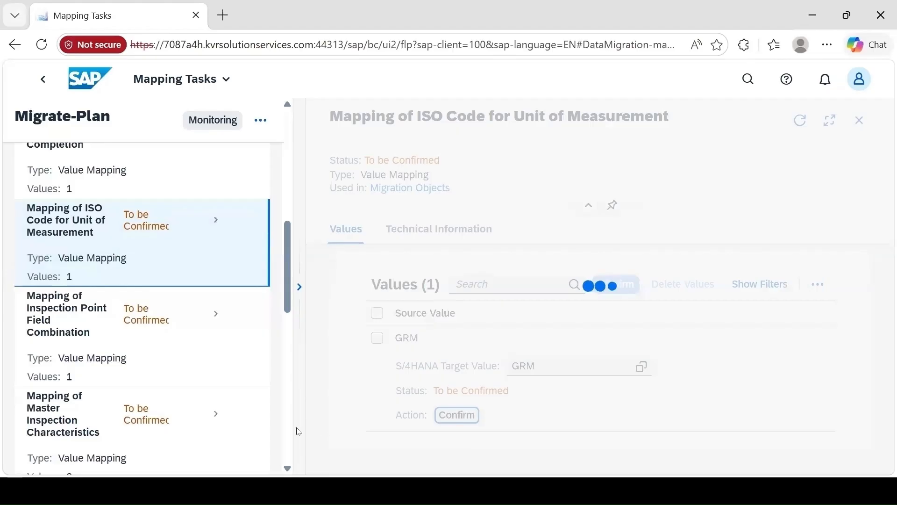
Look up target value 200 in Mapping of Inspection Point Field Combination and confirm it
{"action": "left_click", "coordinate": [156, 345]}
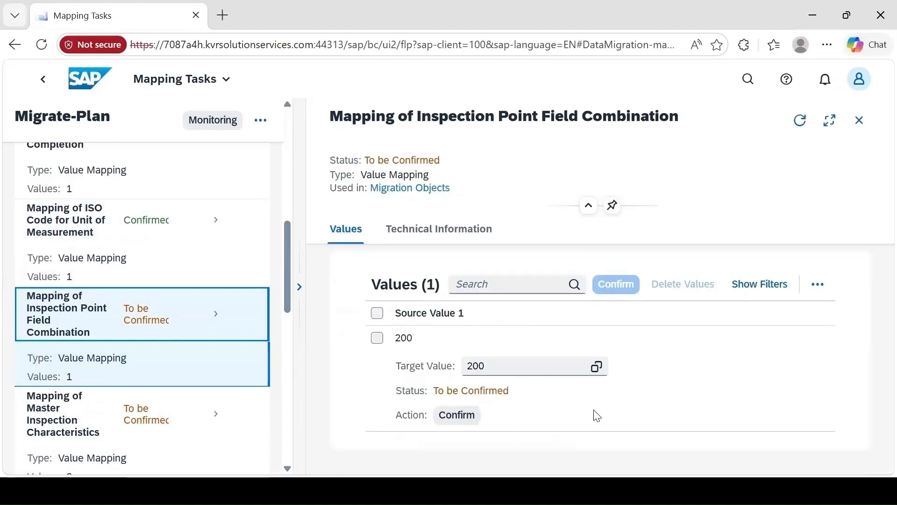
{"action": "left_click", "coordinate": [597, 367]}
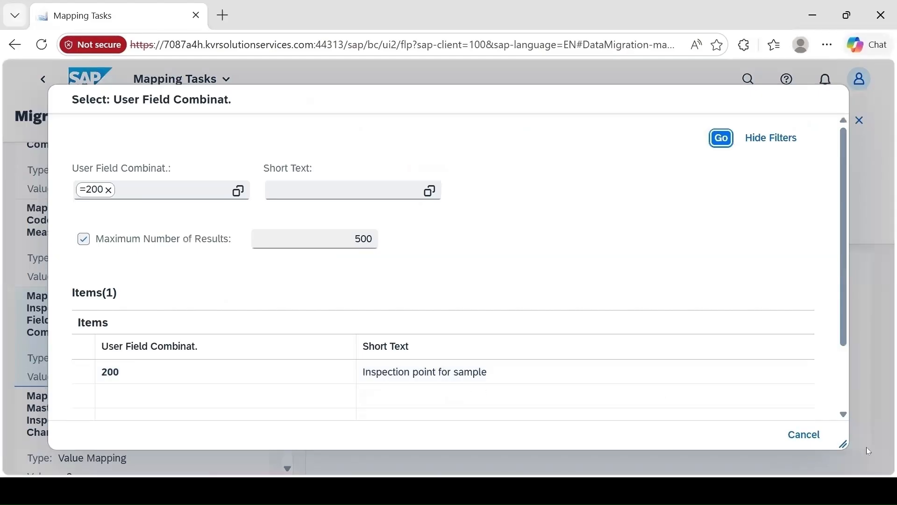
{"action": "left_click", "coordinate": [792, 438]}
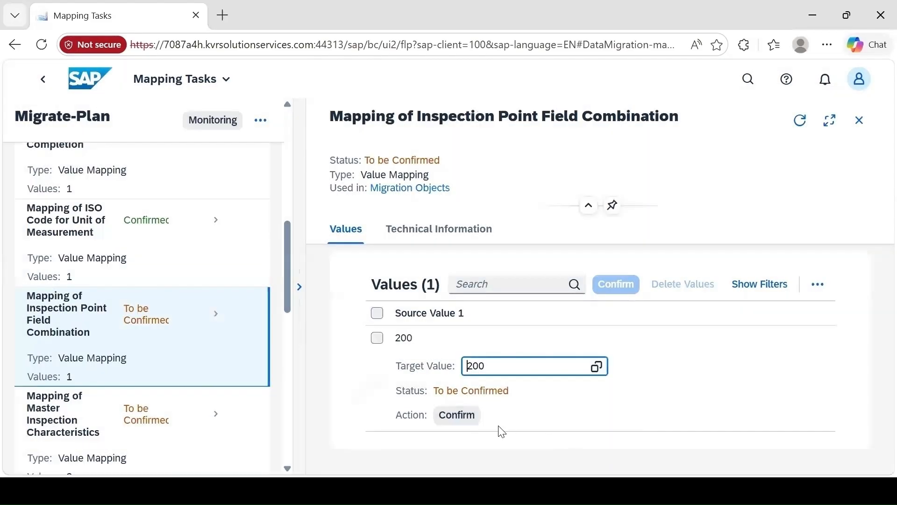
{"action": "left_click", "coordinate": [457, 415]}
In Mapping of Master Inspection Characteristics, look up T1 for plant 1710 and confirm the target values T1, PH and COLOR
{"action": "left_click", "coordinate": [192, 420]}
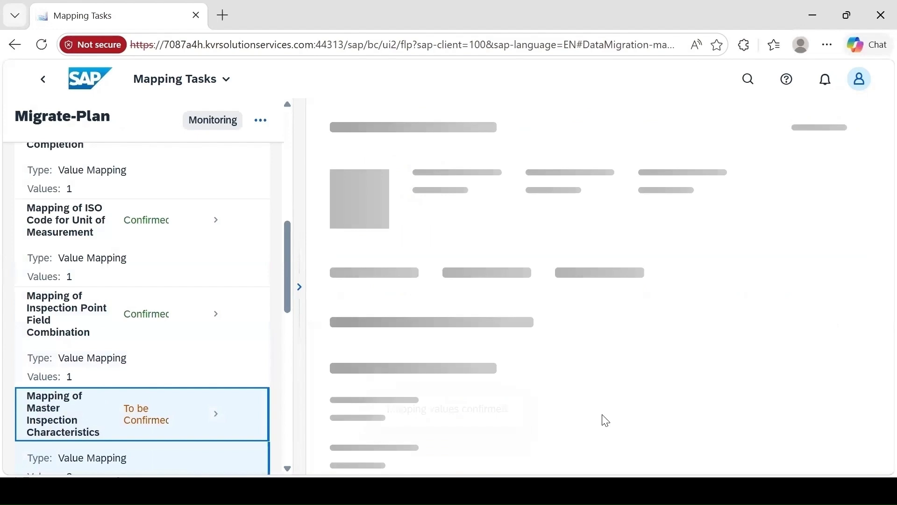
{"action": "left_click", "coordinate": [643, 390]}
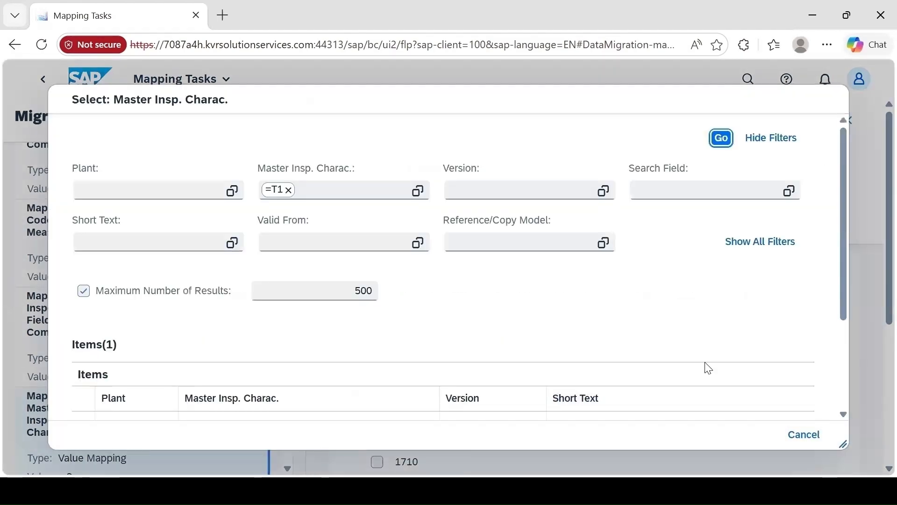
{"action": "scroll", "coordinate": [708, 368], "scroll_direction": "down", "scroll_amount": 3}
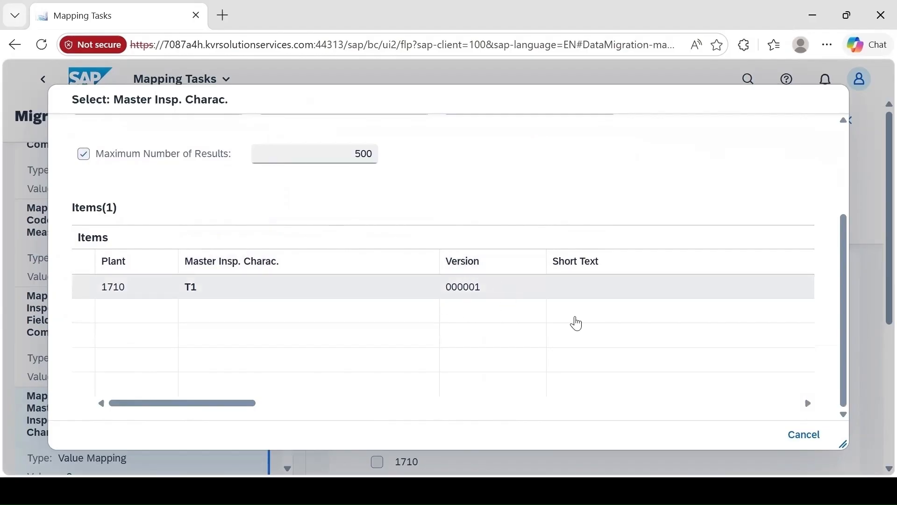
{"action": "left_click", "coordinate": [800, 439]}
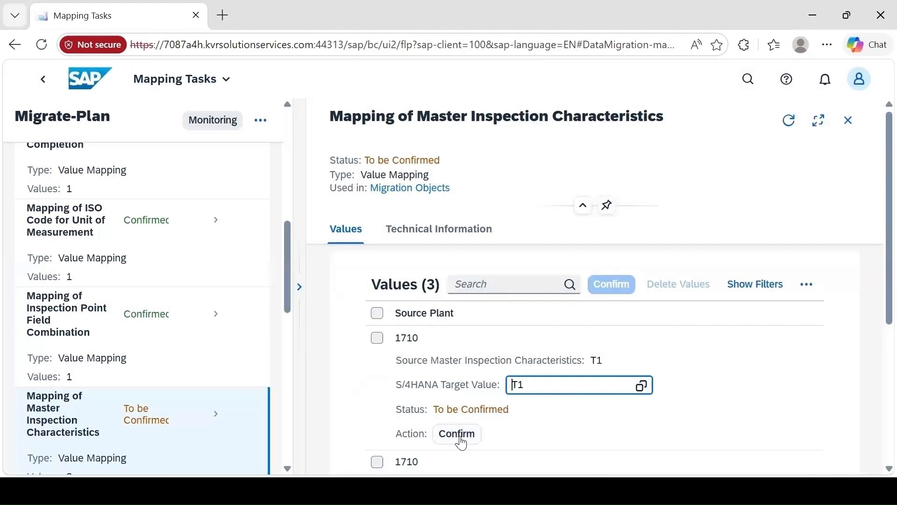
{"action": "left_click", "coordinate": [458, 437]}
{"action": "scroll", "coordinate": [450, 356], "scroll_direction": "down", "scroll_amount": 3}
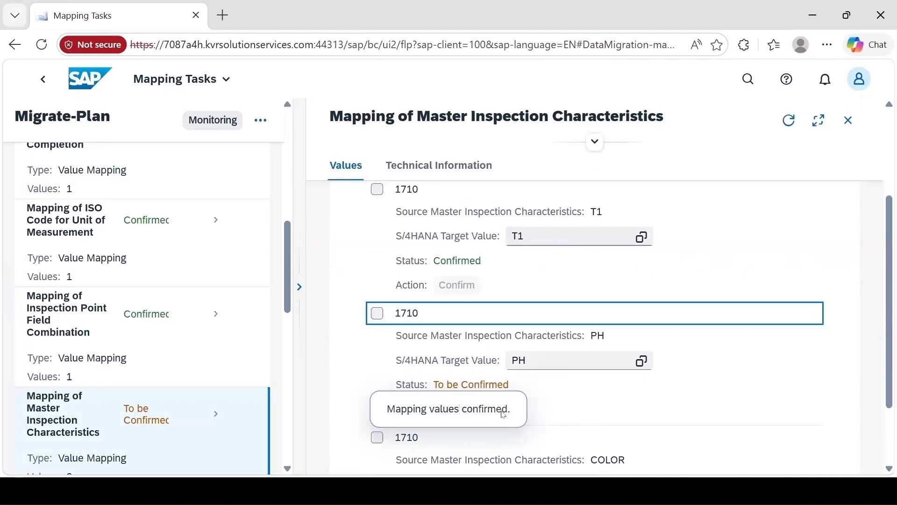
{"action": "left_click", "coordinate": [470, 417]}
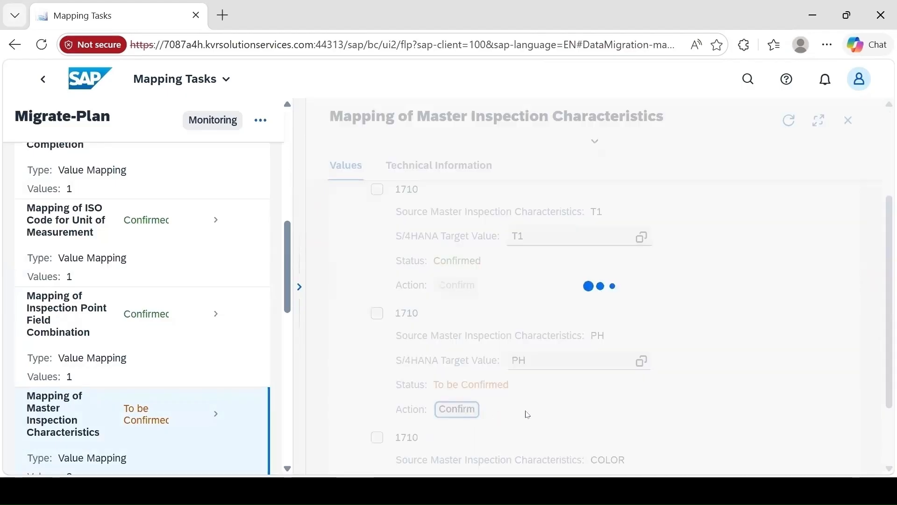
{"action": "scroll", "coordinate": [623, 430], "scroll_direction": "down", "scroll_amount": 2}
{"action": "left_click", "coordinate": [459, 447]}
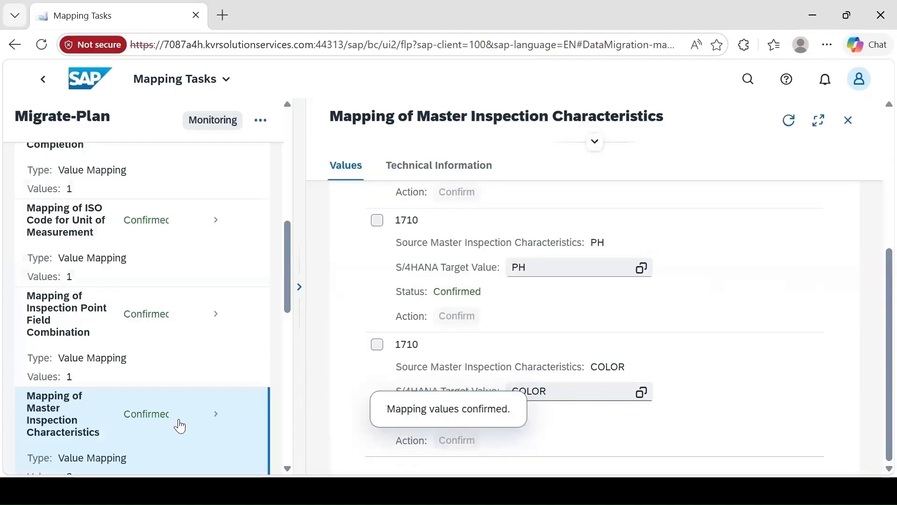
Look up and confirm target value C in Mapping of Mode for Reference to Master Inspection Charcs., and confirm 1710 in Mapping of Plant
{"action": "scroll", "coordinate": [180, 411], "scroll_direction": "down", "scroll_amount": 5}
{"action": "left_click", "coordinate": [187, 336]}
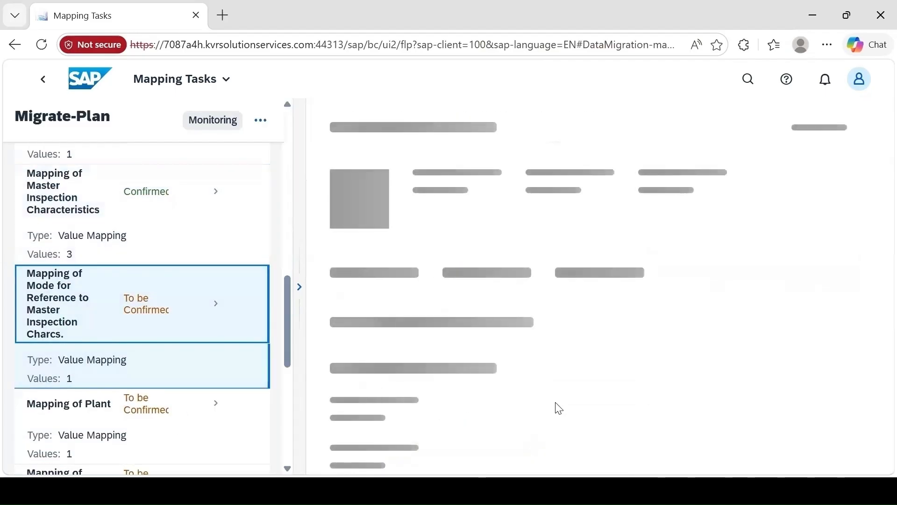
{"action": "left_click", "coordinate": [598, 304]}
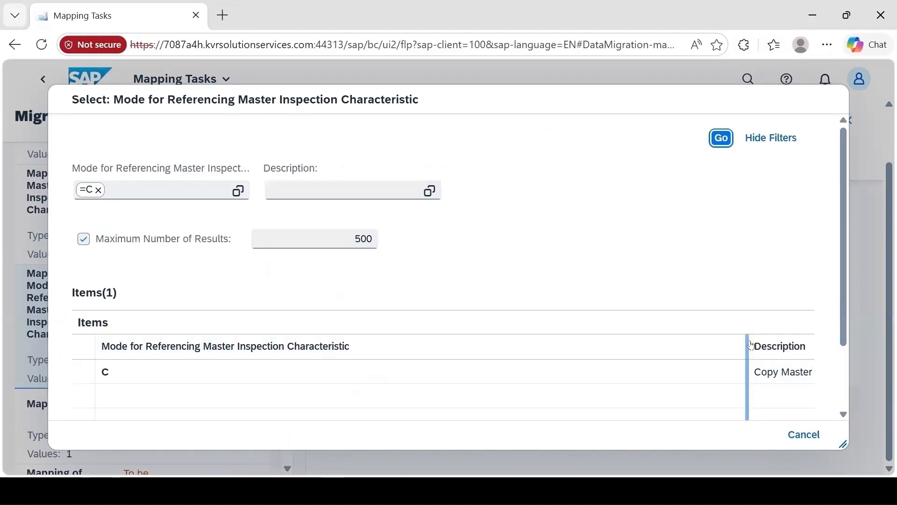
{"action": "left_click_drag", "start_coordinate": [747, 346], "coordinate": [617, 356]}
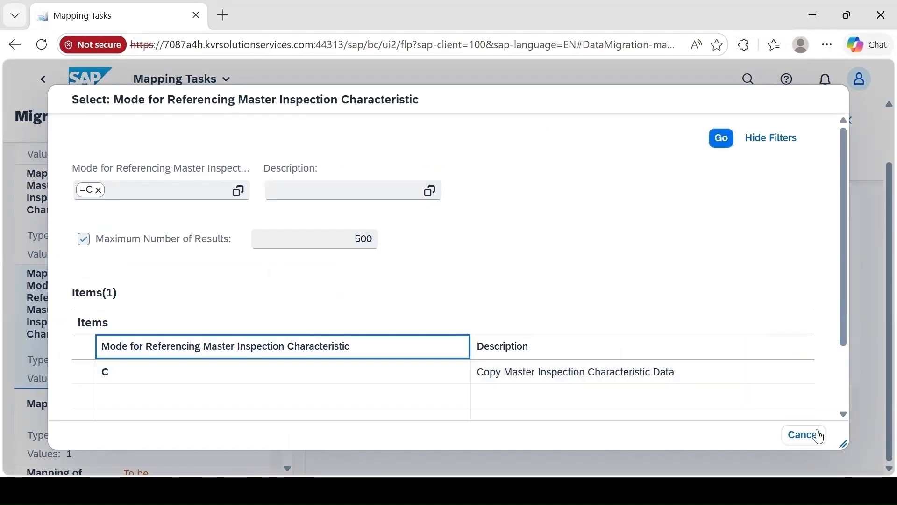
{"action": "left_click", "coordinate": [812, 446]}
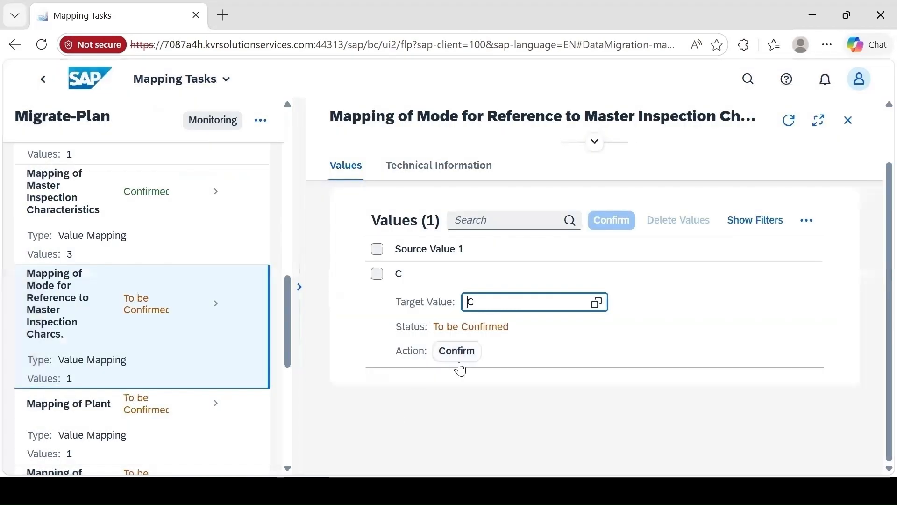
{"action": "left_click", "coordinate": [457, 355]}
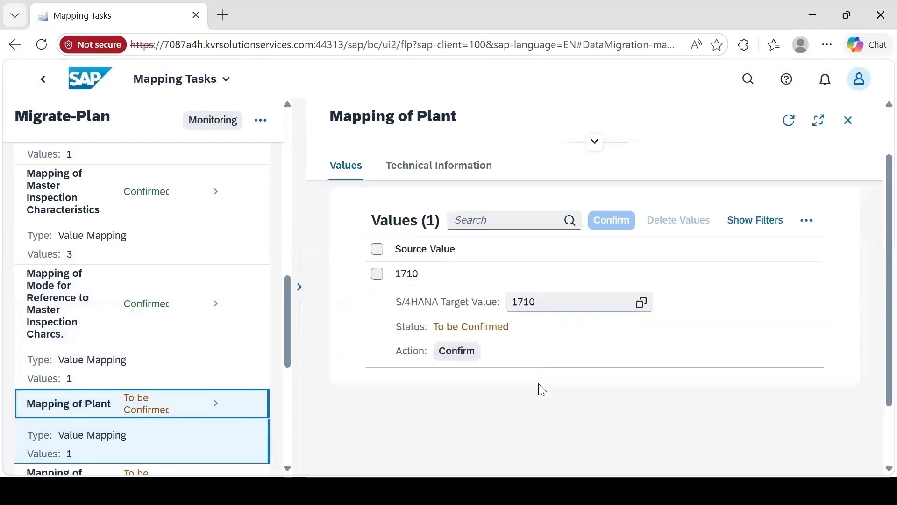
{"action": "left_click", "coordinate": [457, 351]}
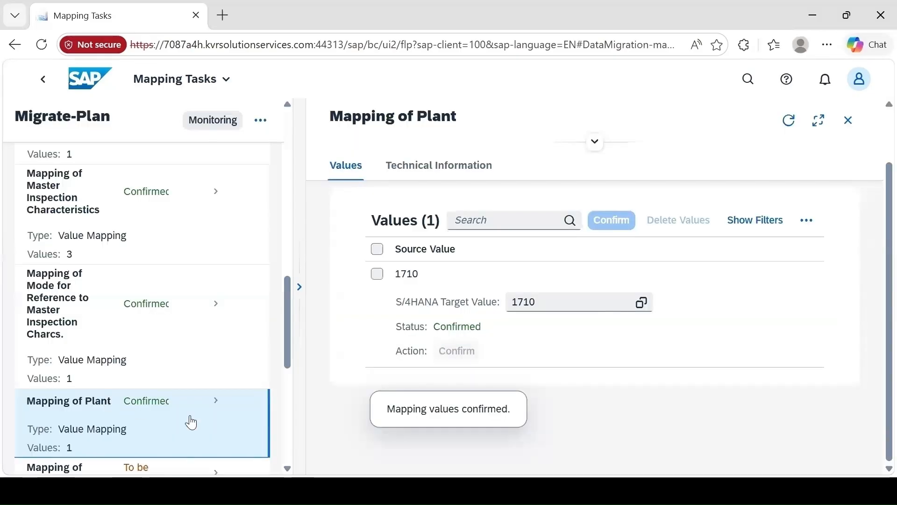
Confirm the target values 599, 572, 571 and 570 in Mapping of Product
{"action": "scroll", "coordinate": [177, 425], "scroll_direction": "down", "scroll_amount": 4}
{"action": "left_click", "coordinate": [154, 259]}
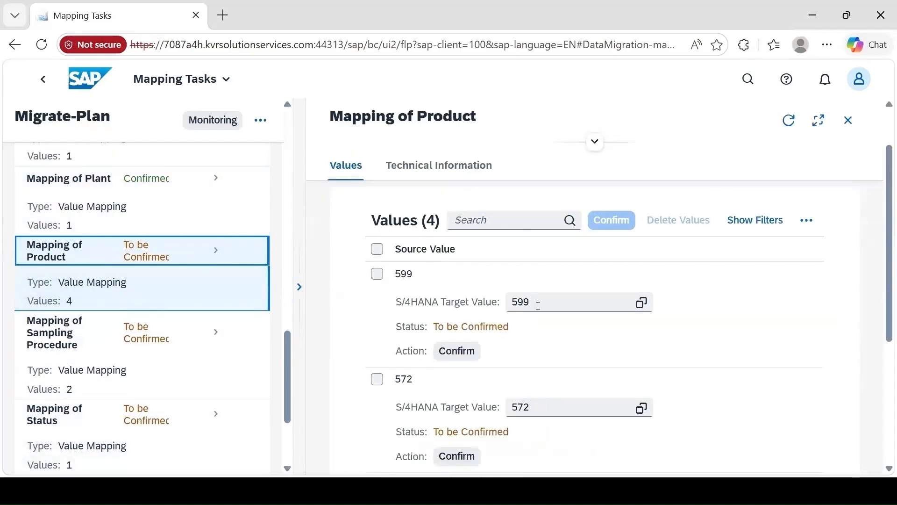
{"action": "left_click", "coordinate": [460, 352]}
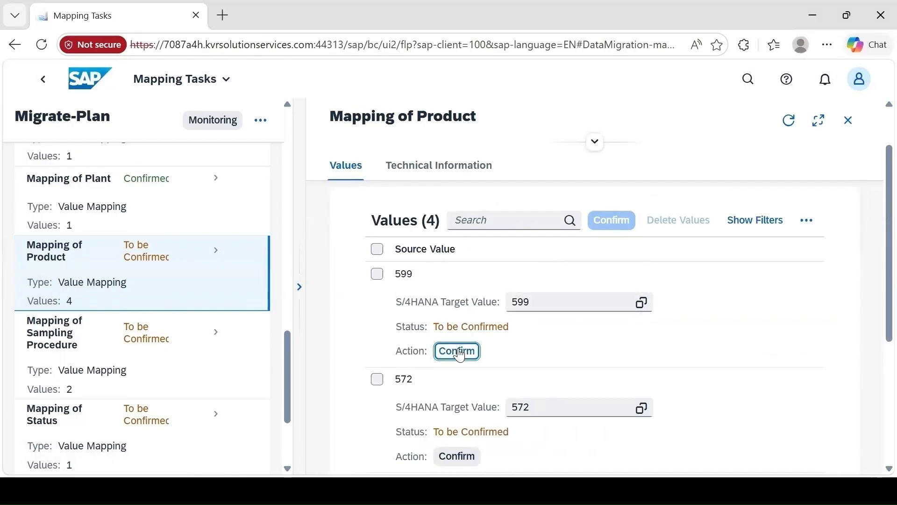
{"action": "left_click", "coordinate": [461, 456]}
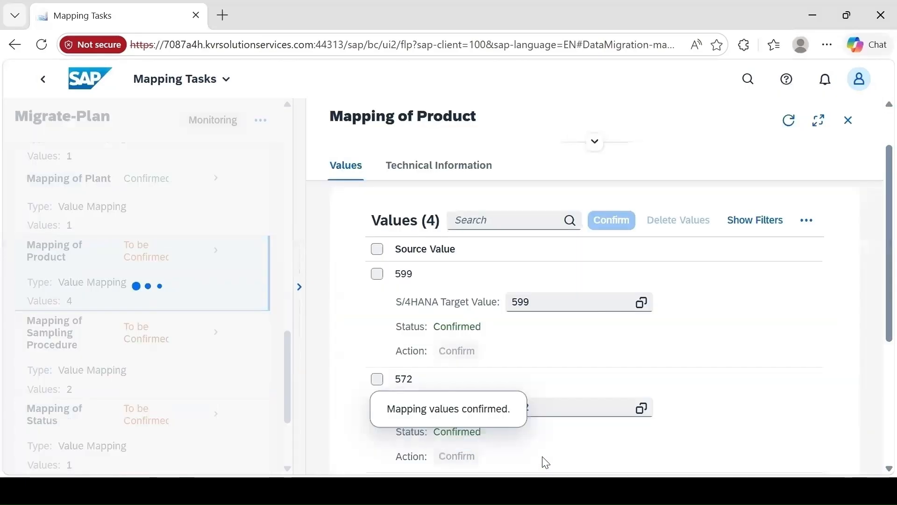
{"action": "scroll", "coordinate": [475, 387], "scroll_direction": "down", "scroll_amount": 5}
{"action": "left_click", "coordinate": [457, 341]}
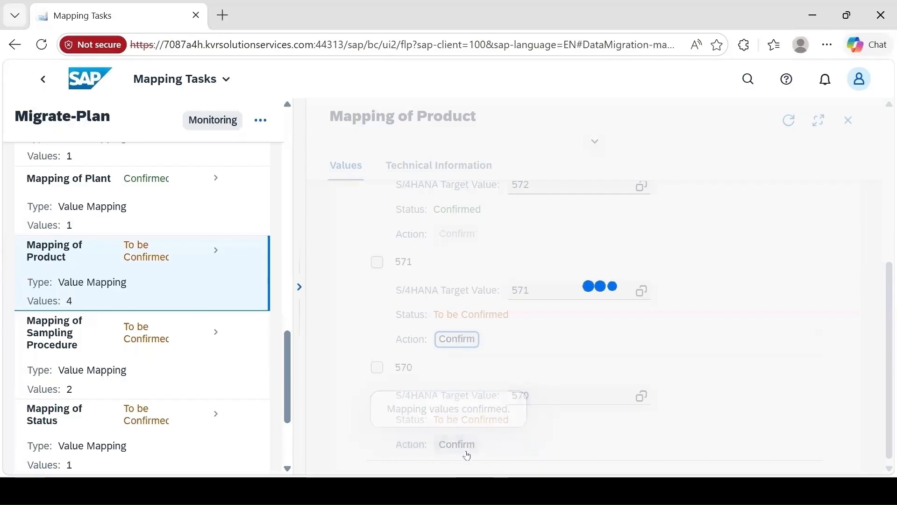
{"action": "left_click", "coordinate": [459, 447]}
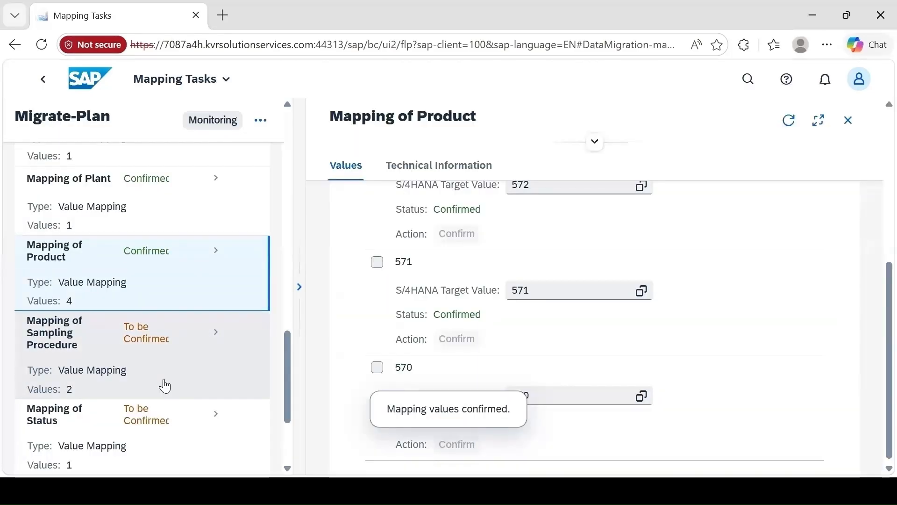
In Mapping of Sampling Procedure, look up V_FIX and confirm the target values V_FIX and PHYSAMP1
{"action": "scroll", "coordinate": [165, 386], "scroll_direction": "down", "scroll_amount": 2}
{"action": "left_click", "coordinate": [159, 285]}
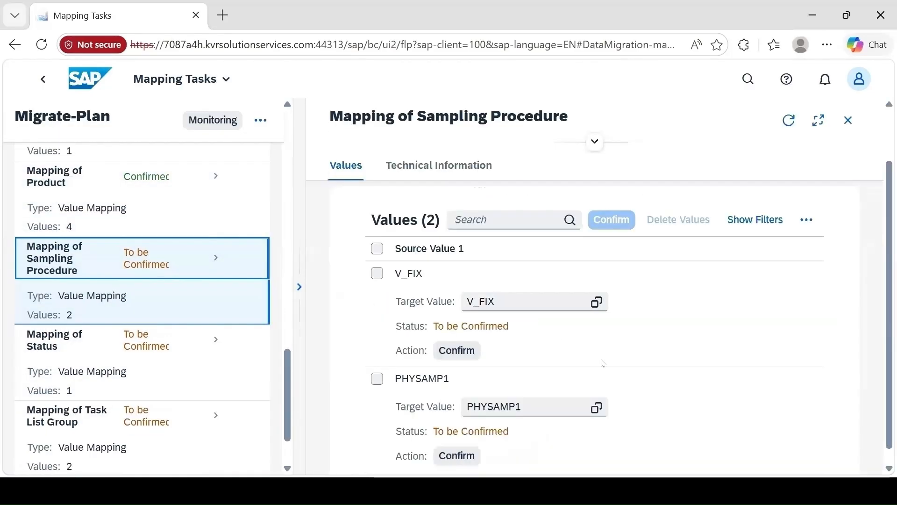
{"action": "left_click", "coordinate": [596, 302]}
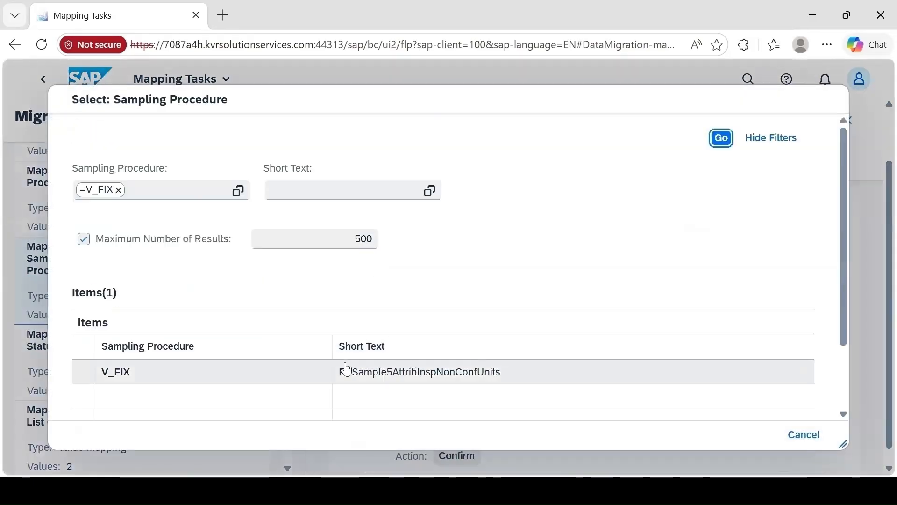
{"action": "left_click", "coordinate": [803, 438]}
{"action": "left_click", "coordinate": [458, 351]}
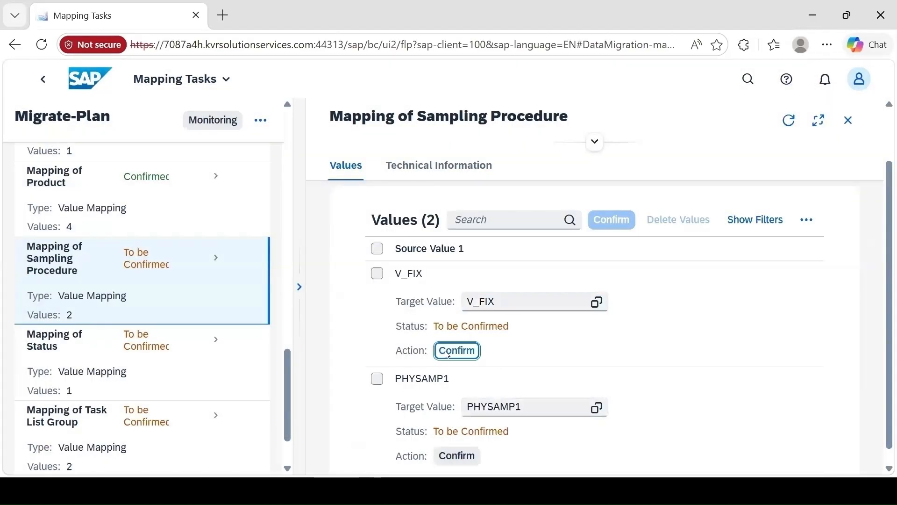
{"action": "left_click", "coordinate": [455, 457]}
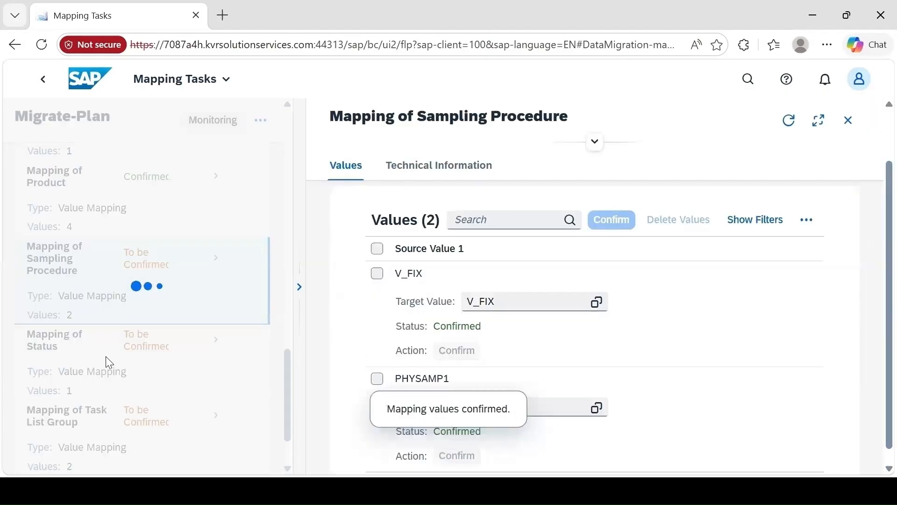
Confirm target value 4 in Mapping of Status, and target values T and 26 in Mapping of Task List Group
{"action": "left_click", "coordinate": [137, 355]}
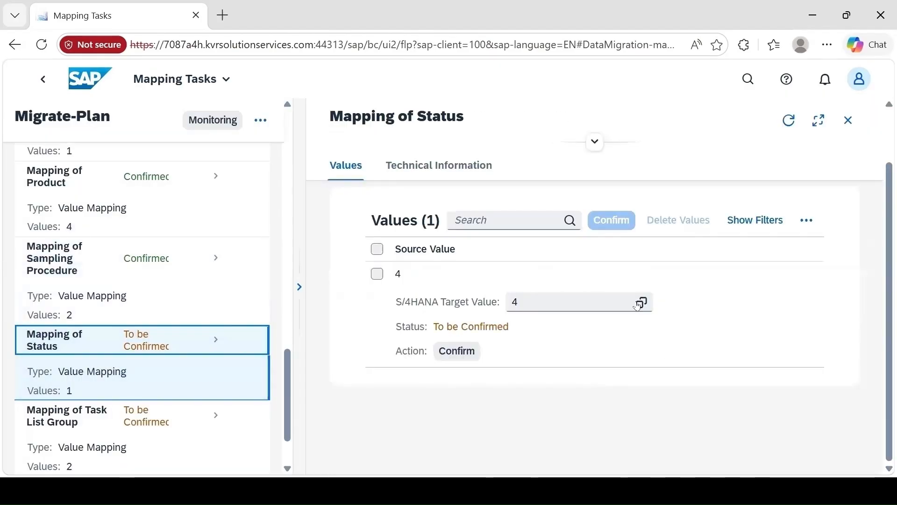
{"action": "left_click", "coordinate": [456, 350]}
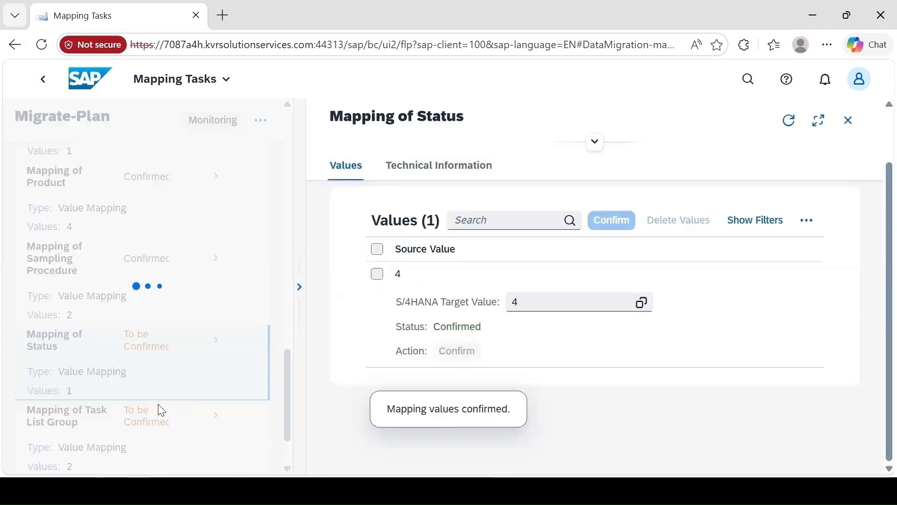
{"action": "left_click", "coordinate": [154, 428]}
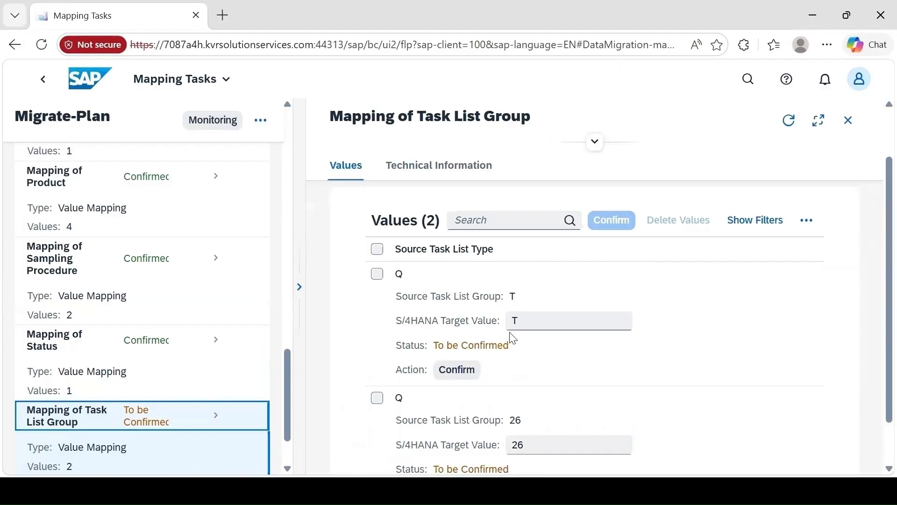
{"action": "left_click", "coordinate": [458, 371]}
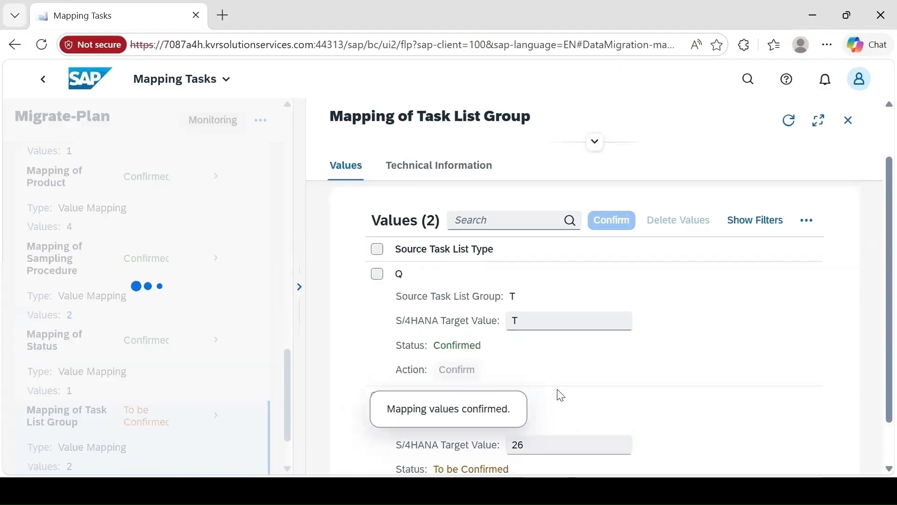
{"action": "scroll", "coordinate": [561, 393], "scroll_direction": "down", "scroll_amount": 1}
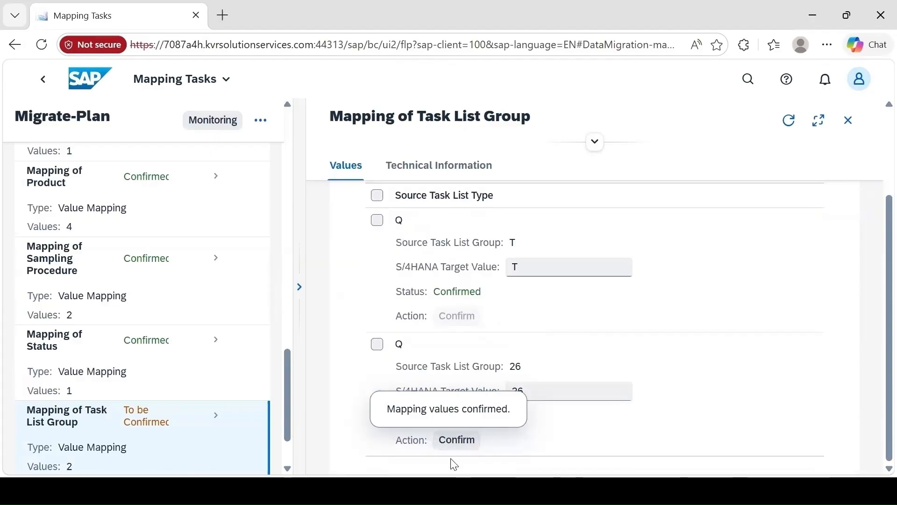
{"action": "left_click", "coordinate": [455, 440]}
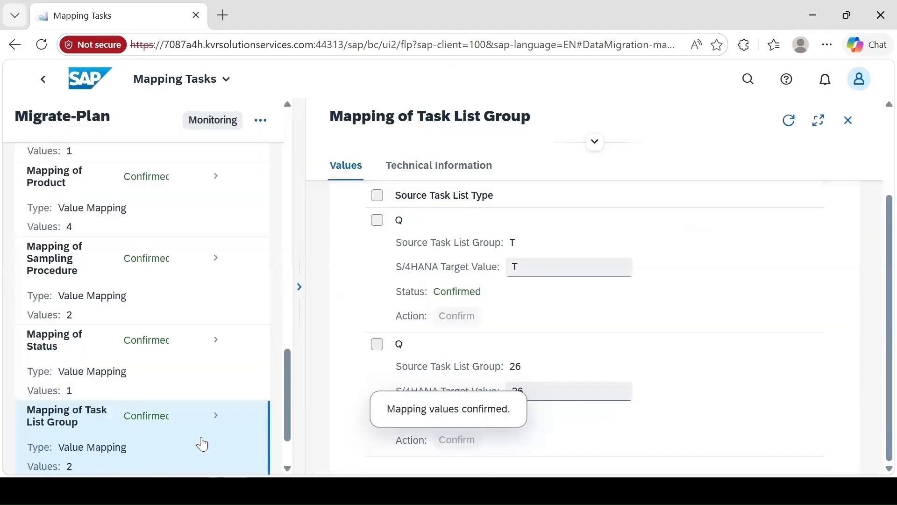
Confirm the target values 5 and 3 in Mapping of Task List Usage
{"action": "scroll", "coordinate": [202, 444], "scroll_direction": "down", "scroll_amount": 2}
{"action": "left_click", "coordinate": [181, 443]}
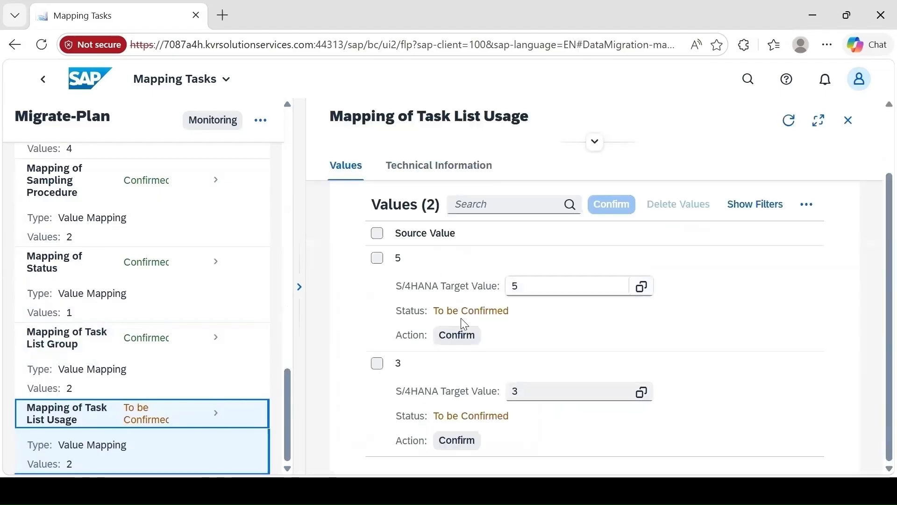
{"action": "left_click", "coordinate": [456, 335]}
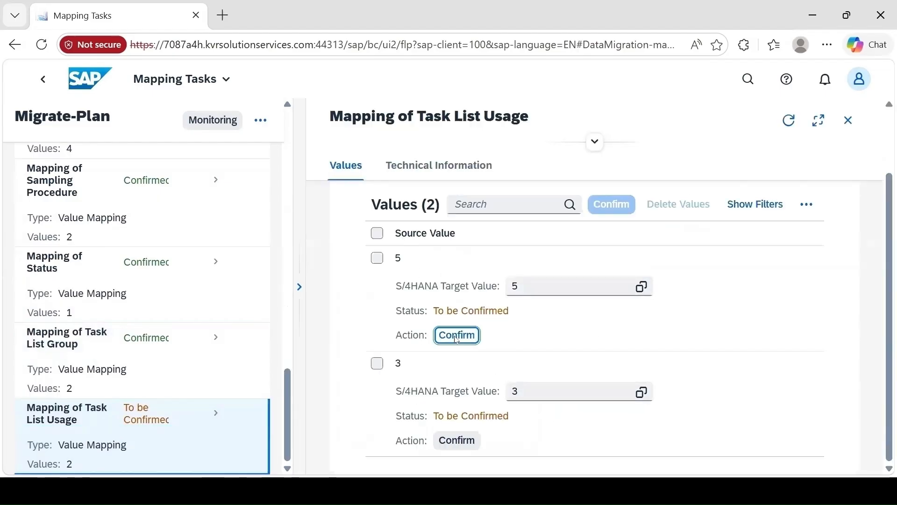
{"action": "left_click", "coordinate": [458, 441]}
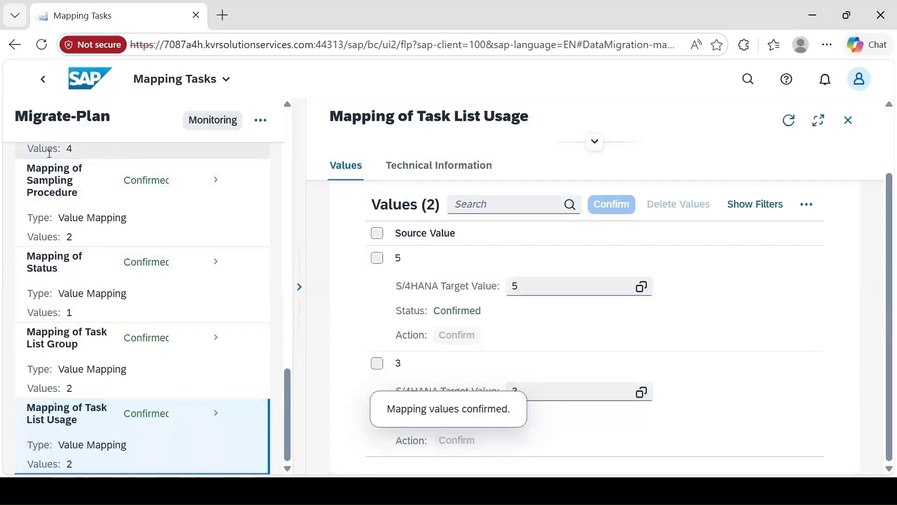
Review the mapping task statuses, return to the Migrate-Plan project and start a simulation of QM - Inspection plan for all instances
{"action": "left_click", "coordinate": [43, 80]}
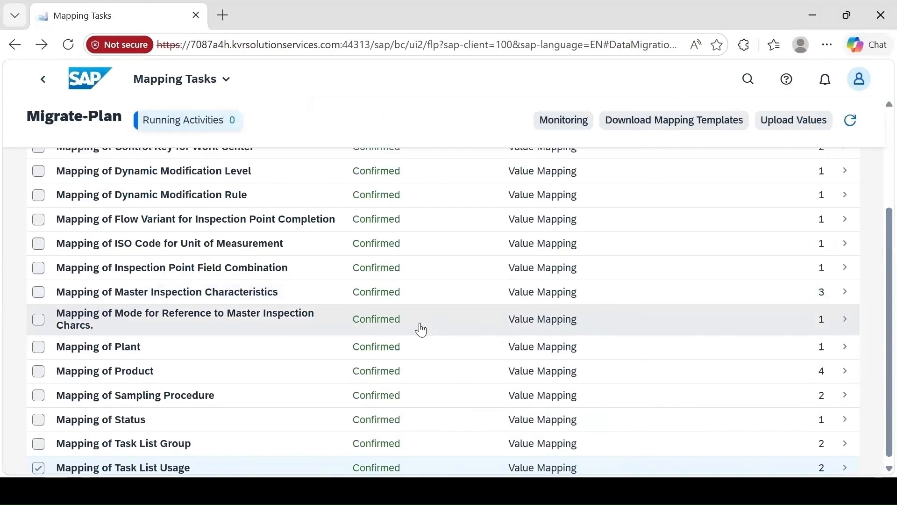
{"action": "scroll", "coordinate": [394, 349], "scroll_direction": "up", "scroll_amount": 5}
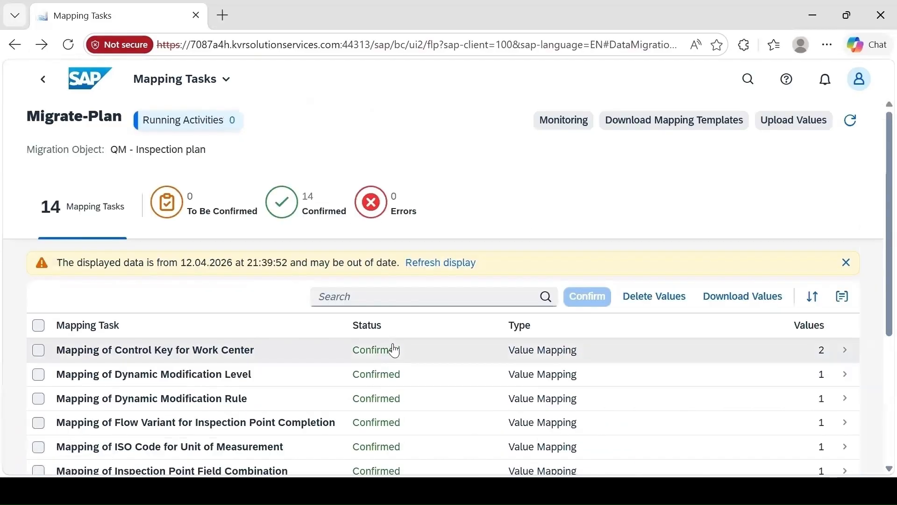
{"action": "scroll", "coordinate": [396, 350], "scroll_direction": "down", "scroll_amount": 5}
{"action": "scroll", "coordinate": [44, 176], "scroll_direction": "up", "scroll_amount": 5}
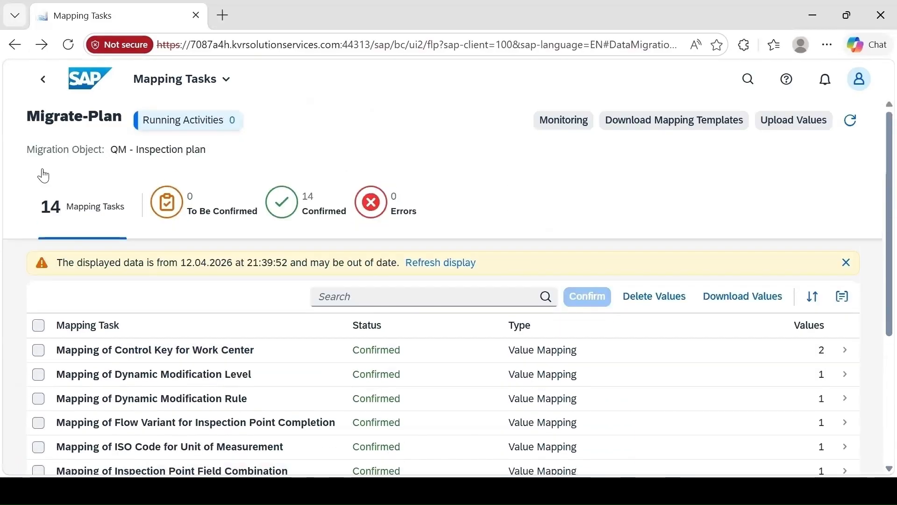
{"action": "left_click", "coordinate": [43, 80]}
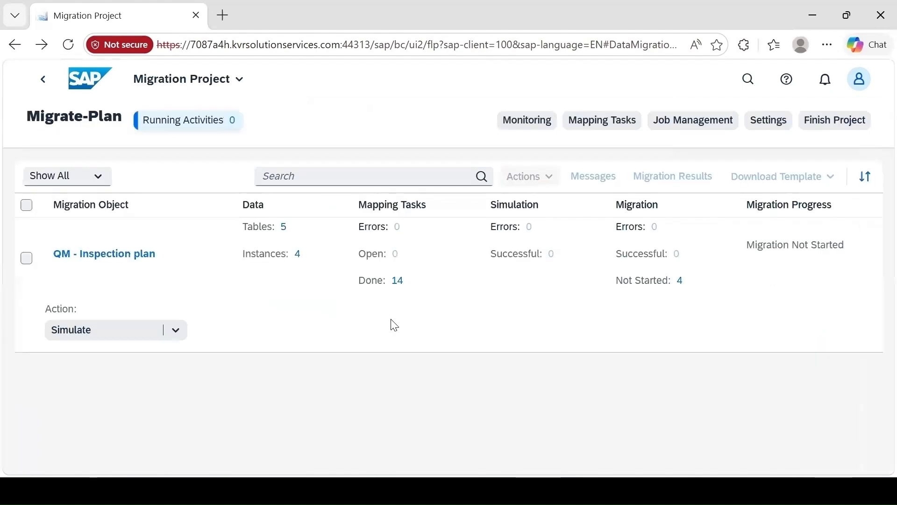
{"action": "left_click", "coordinate": [81, 332]}
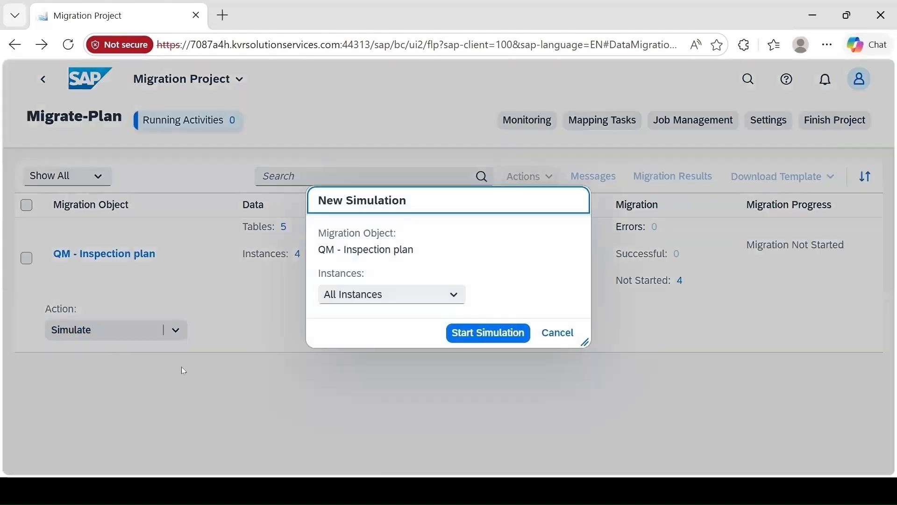
{"action": "left_click", "coordinate": [490, 335]}
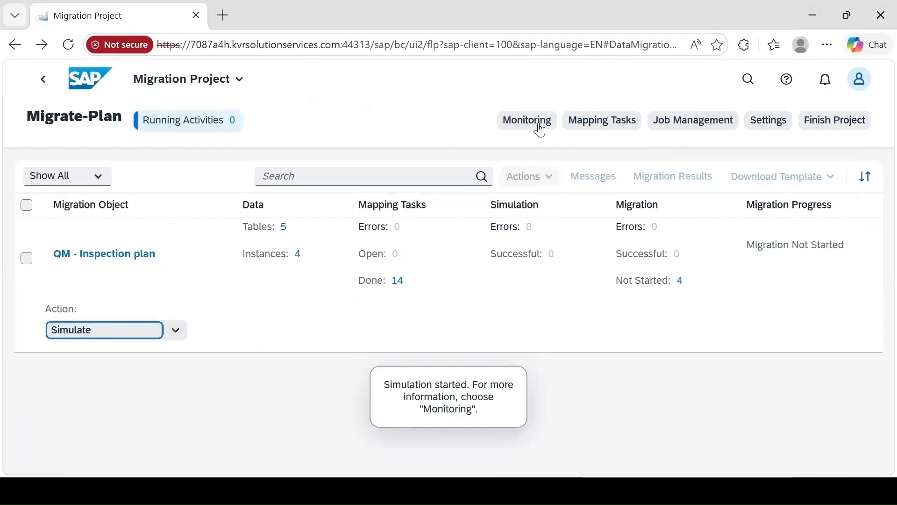
Show the messages of the Simulate Data activity in Monitoring and limit them to errors
{"action": "left_click", "coordinate": [541, 130]}
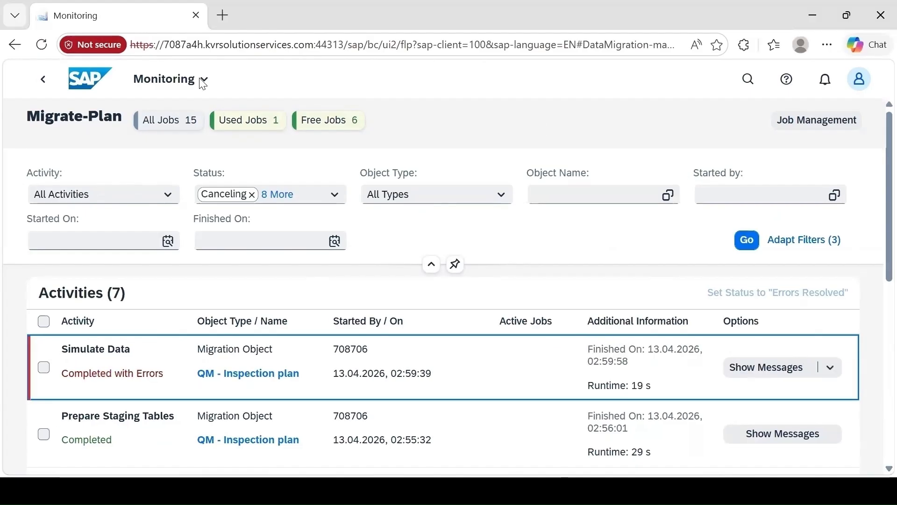
{"action": "left_click", "coordinate": [772, 371]}
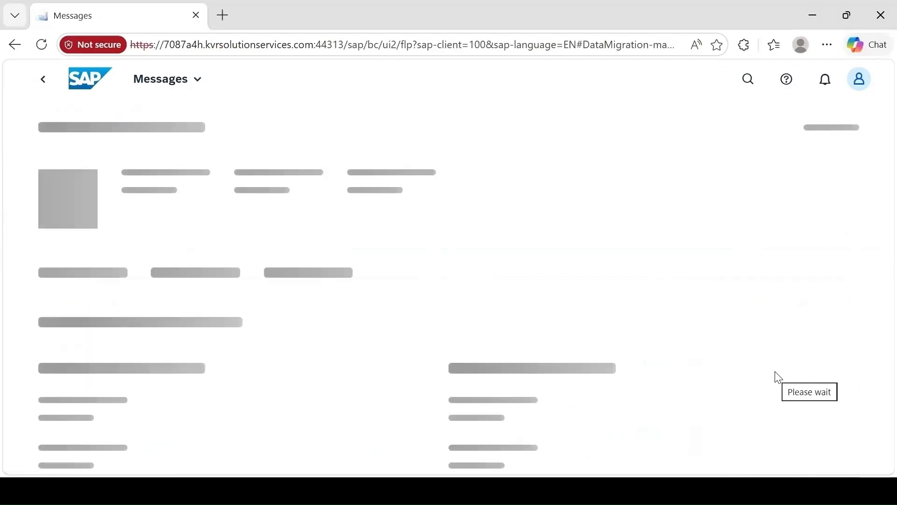
{"action": "scroll", "coordinate": [664, 401], "scroll_direction": "down", "scroll_amount": 10}
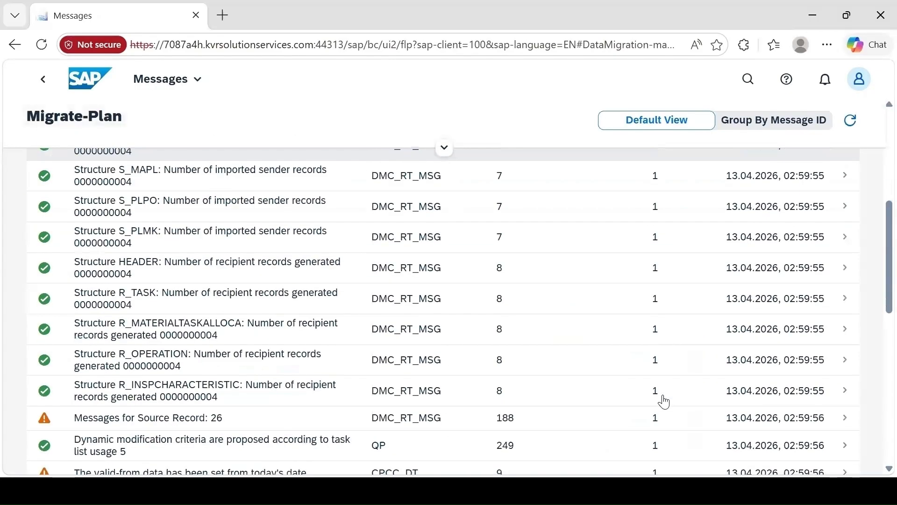
{"action": "scroll", "coordinate": [664, 401], "scroll_direction": "up", "scroll_amount": 10}
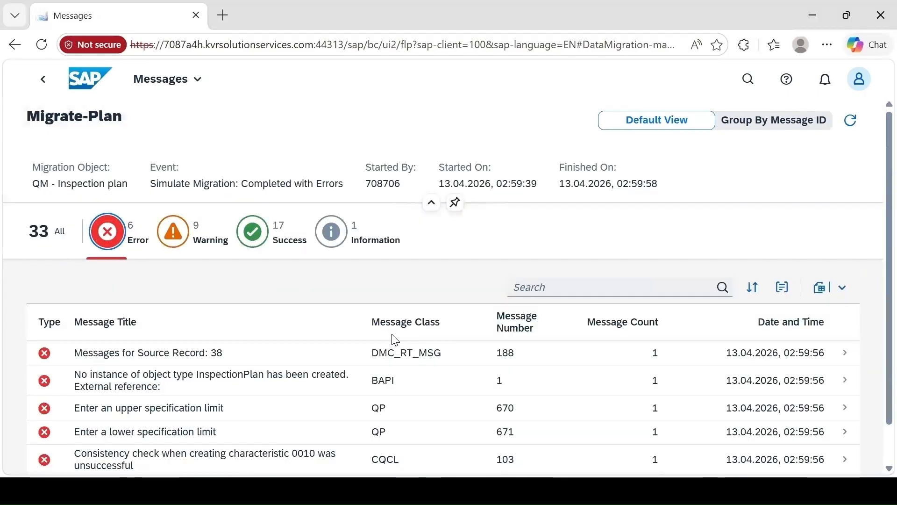
{"action": "scroll", "coordinate": [393, 338], "scroll_direction": "down", "scroll_amount": 2}
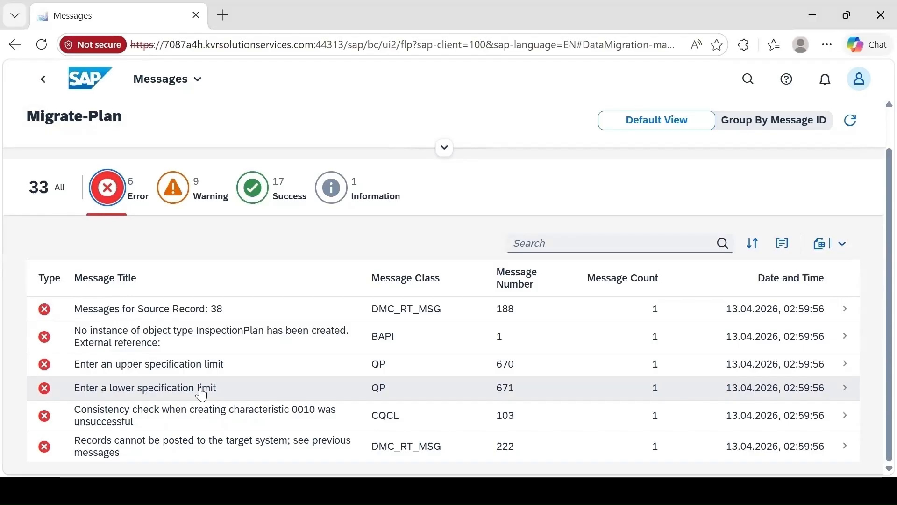
Examine the details of the error messages "Enter an upper specification limit" and "Consistency check when creating characteristic 0010 was unsuccessful"
{"action": "left_click", "coordinate": [210, 364]}
{"action": "scroll", "coordinate": [209, 280], "scroll_direction": "down", "scroll_amount": 5}
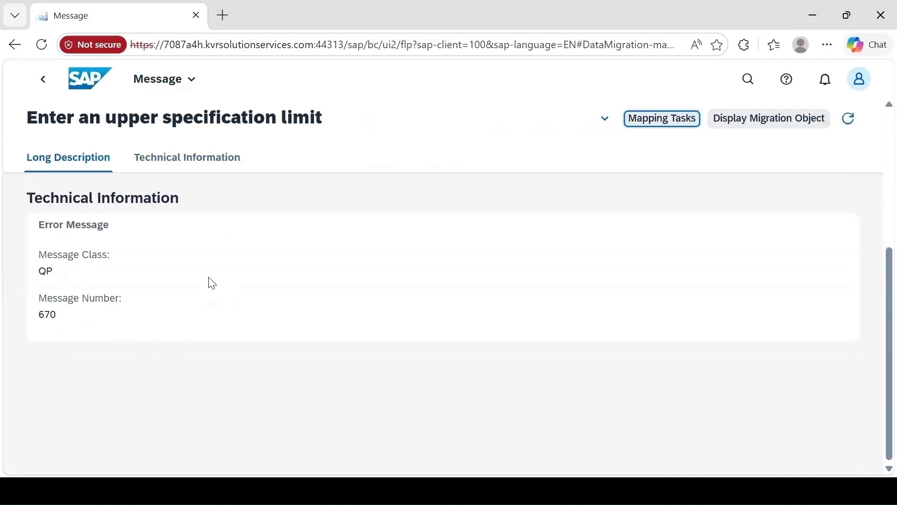
{"action": "scroll", "coordinate": [205, 280], "scroll_direction": "up", "scroll_amount": 5}
{"action": "left_click", "coordinate": [173, 248]}
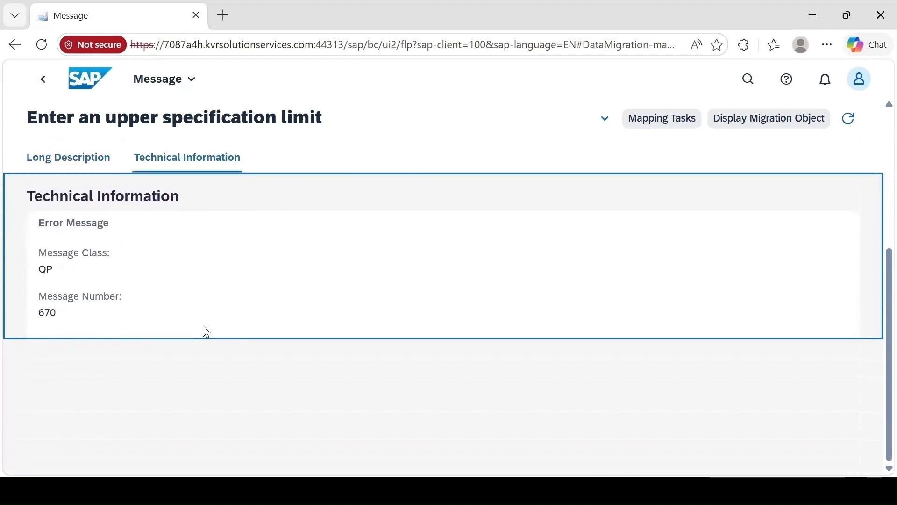
{"action": "scroll", "coordinate": [203, 330], "scroll_direction": "up", "scroll_amount": 5}
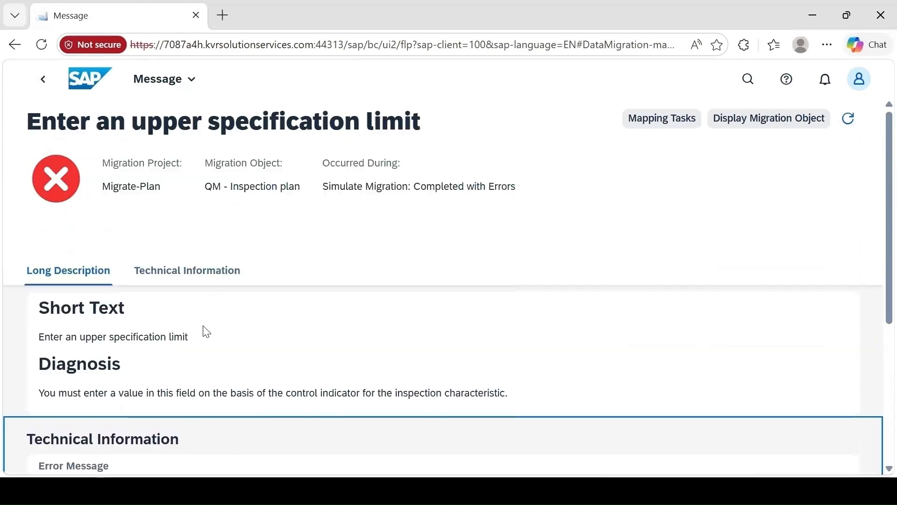
{"action": "left_click", "coordinate": [47, 83]}
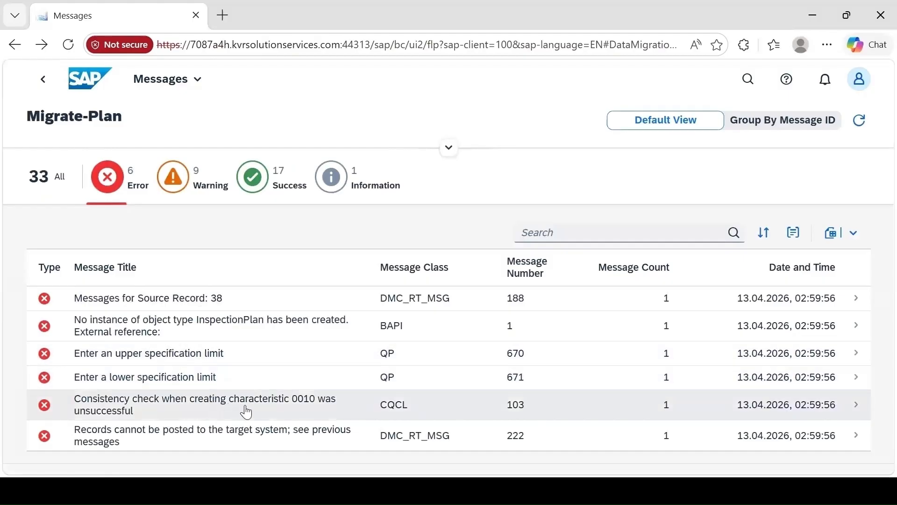
{"action": "left_click", "coordinate": [313, 408]}
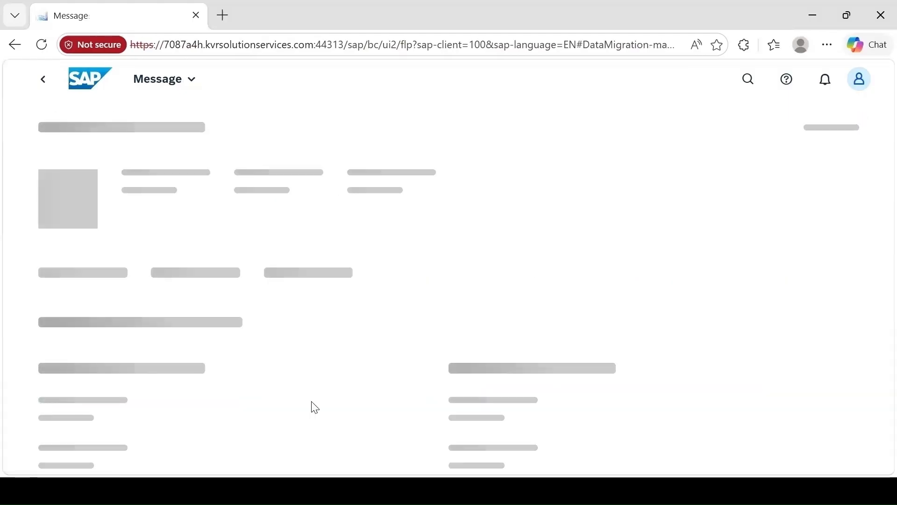
{"action": "left_click", "coordinate": [193, 297]}
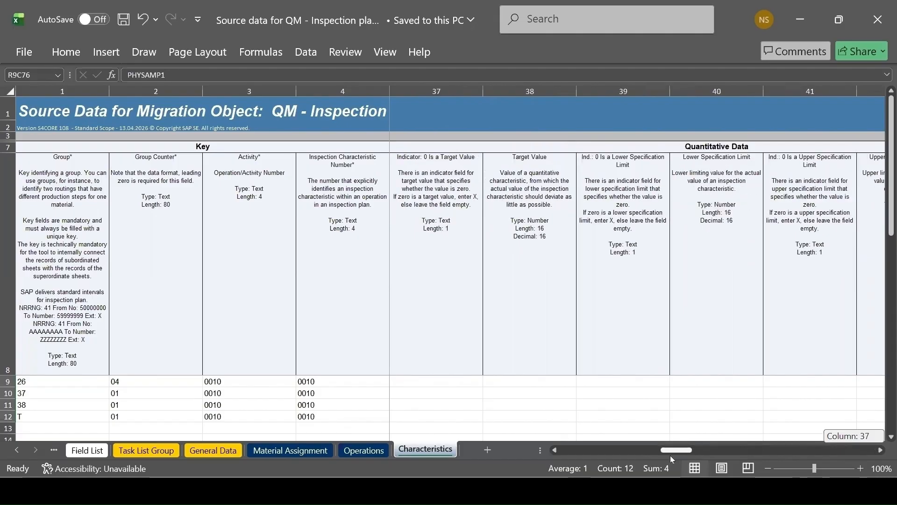
Switch to the Excel source data file and check the master inspection characteristics and their plants on the Characteristics sheet
{"action": "left_click_drag", "start_coordinate": [670, 455], "coordinate": [580, 456]}
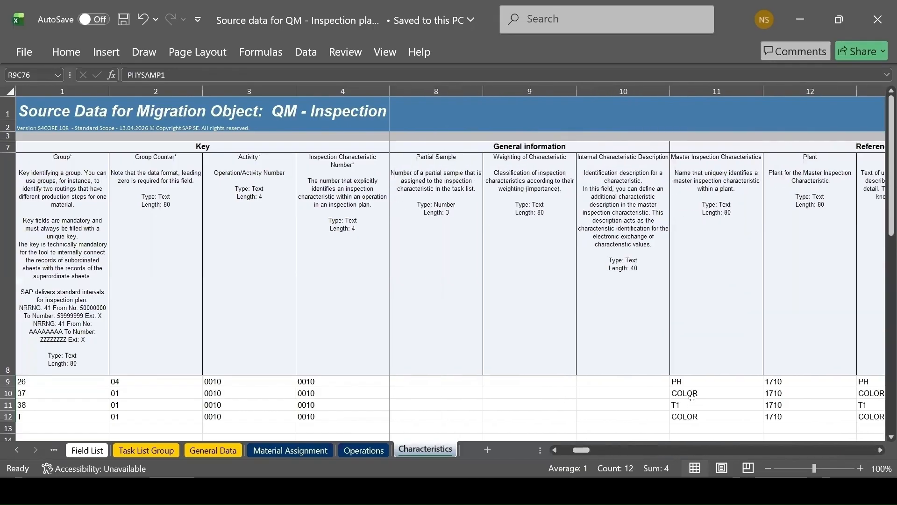
{"action": "left_click", "coordinate": [692, 379]}
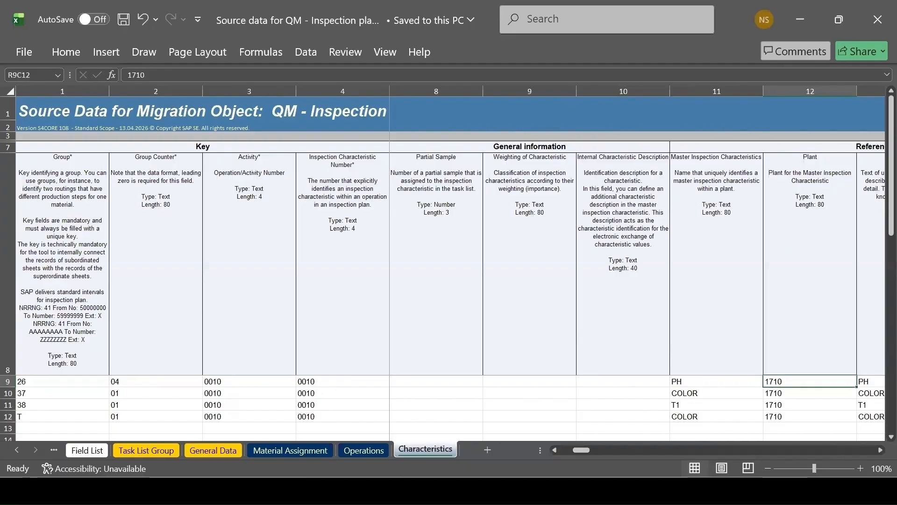
Switch to SAP GUI and open Change Master Inspection Characteristic Version with the transaction code /nqs23
{"action": "mouse_move", "coordinate": [584, 490]}
{"action": "left_click", "coordinate": [794, 420]}
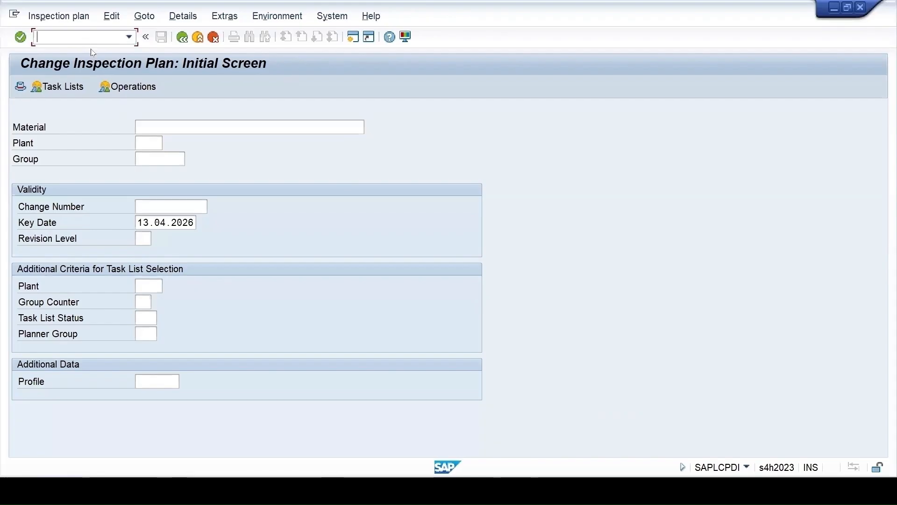
{"action": "type", "text": "/nqs23"}
{"action": "key", "text": "Return"}
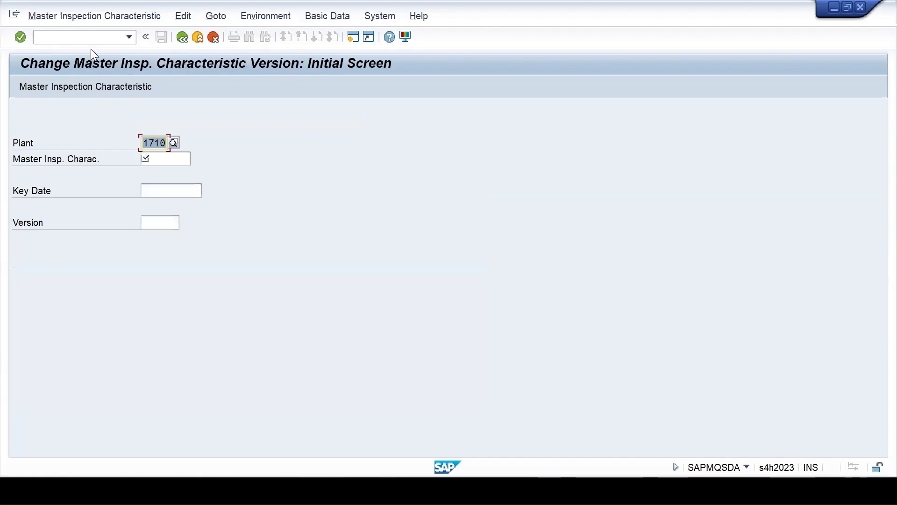
Check the quantitative data limits of master inspection characteristic PH in plant 1710 and return to the initial screen
{"action": "key", "text": "Tab"}
{"action": "type", "text": "ph"}
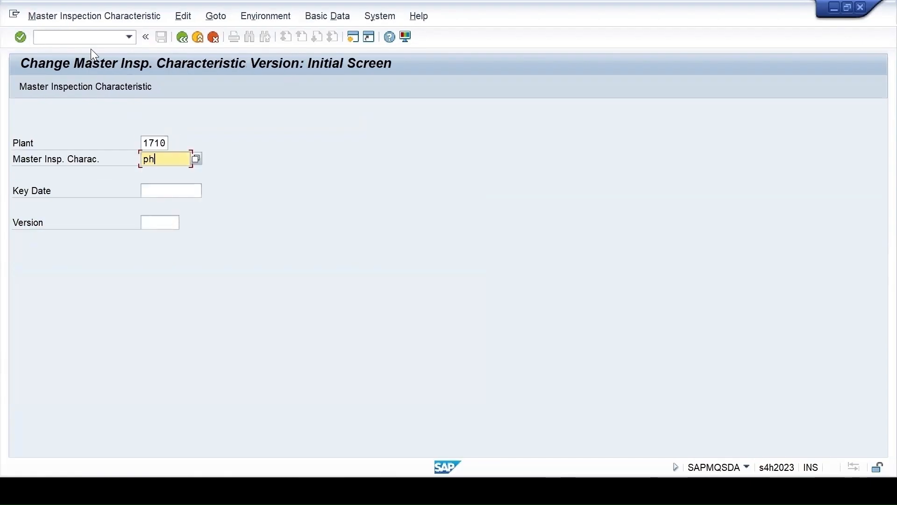
{"action": "key", "text": "Return"}
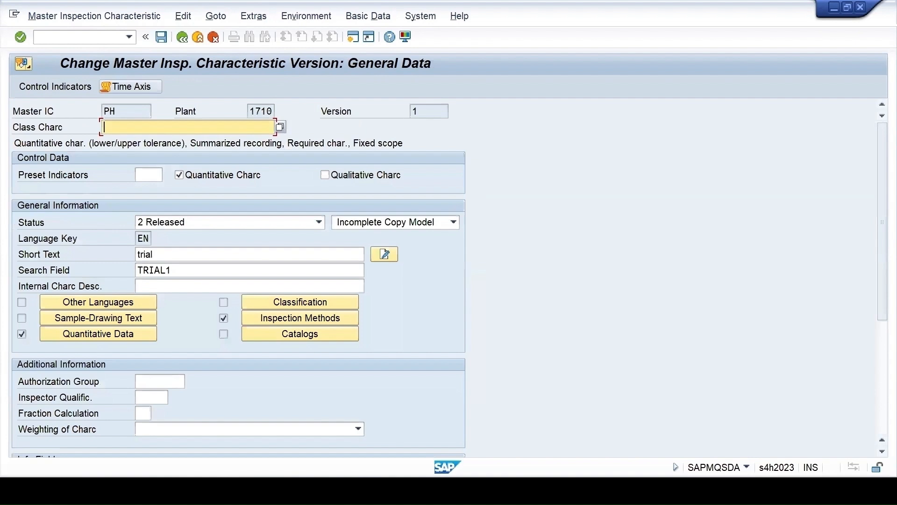
{"action": "left_click", "coordinate": [95, 335]}
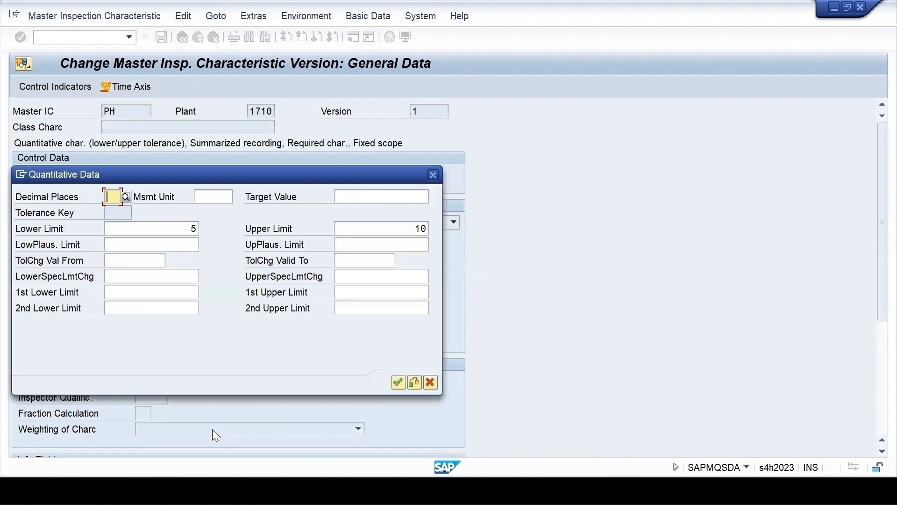
{"action": "left_click", "coordinate": [397, 383]}
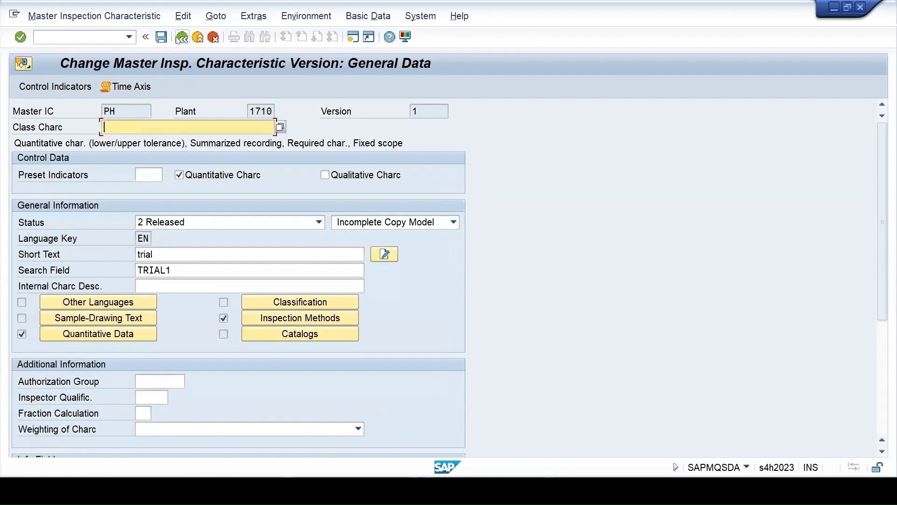
{"action": "left_click", "coordinate": [181, 38]}
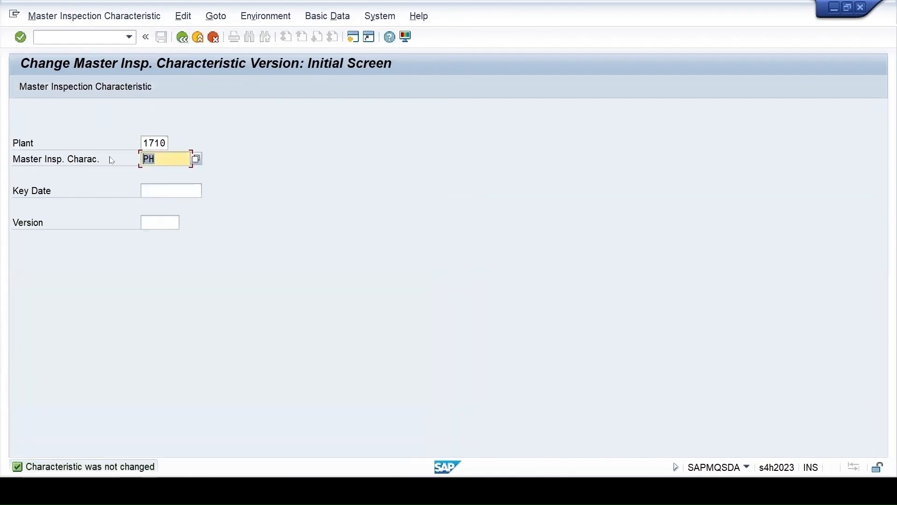
Open master inspection characteristic T1 in plant 1710 for changing and bring up its quantitative data
{"action": "type", "text": "t1"}
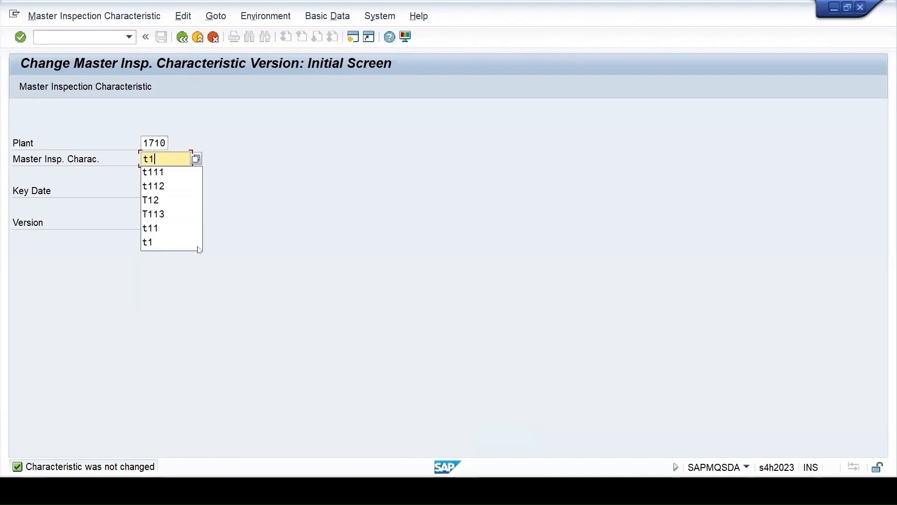
{"action": "key", "text": "Return"}
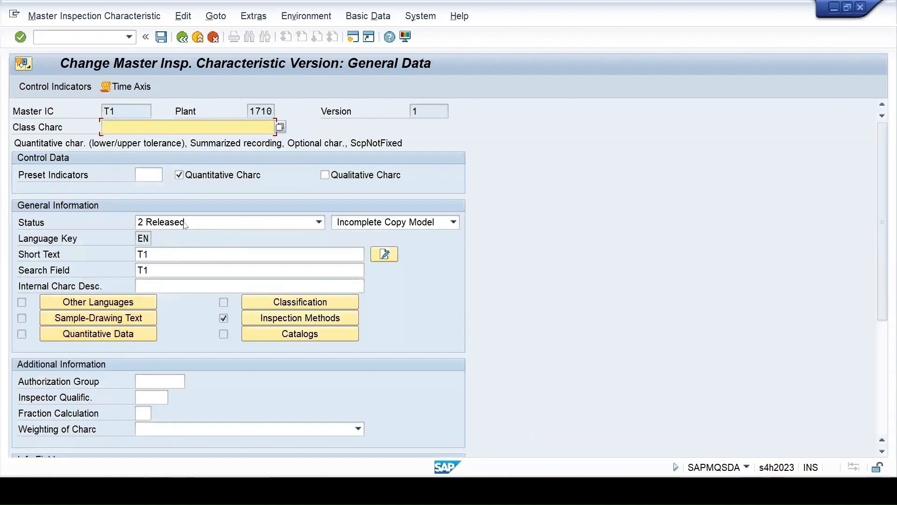
{"action": "left_click", "coordinate": [88, 335]}
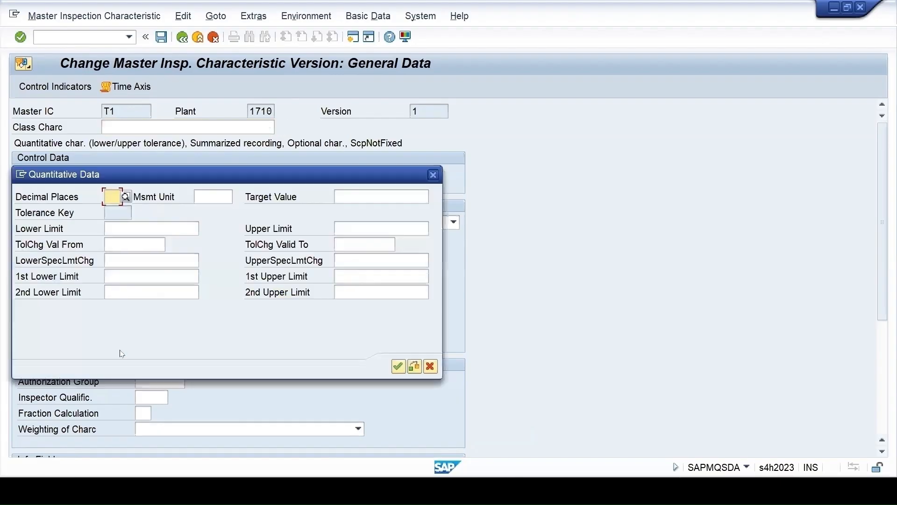
Set T1's lower limit to 10 and upper limit to 16, and save the characteristic
{"action": "left_click", "coordinate": [157, 228]}
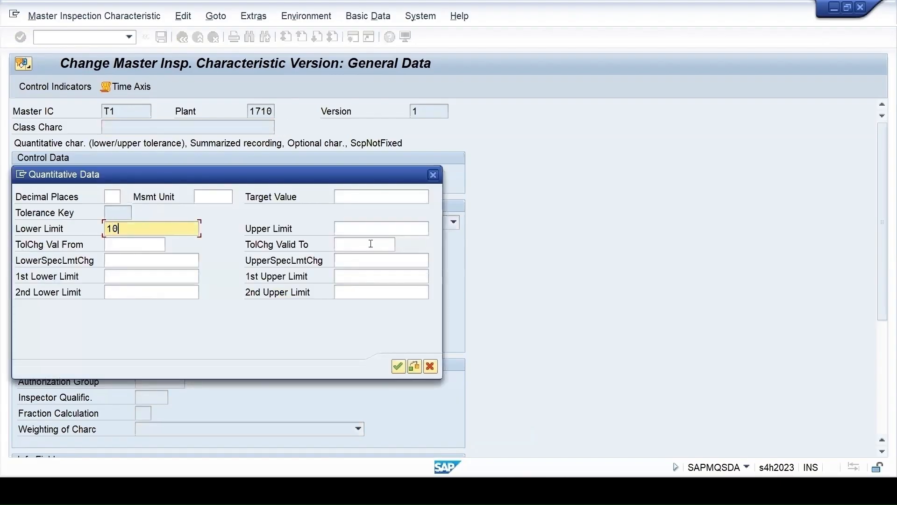
{"action": "key", "text": "Tab"}
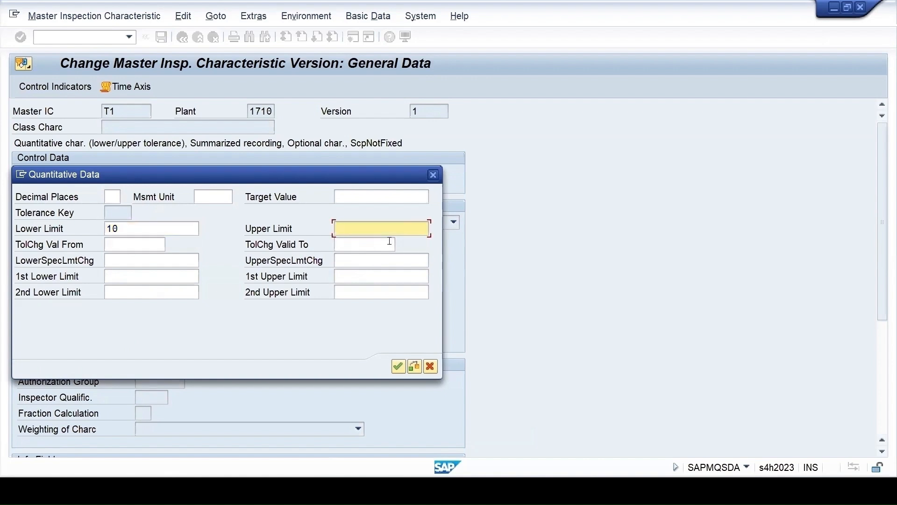
{"action": "type", "text": "16"}
{"action": "left_click", "coordinate": [397, 366]}
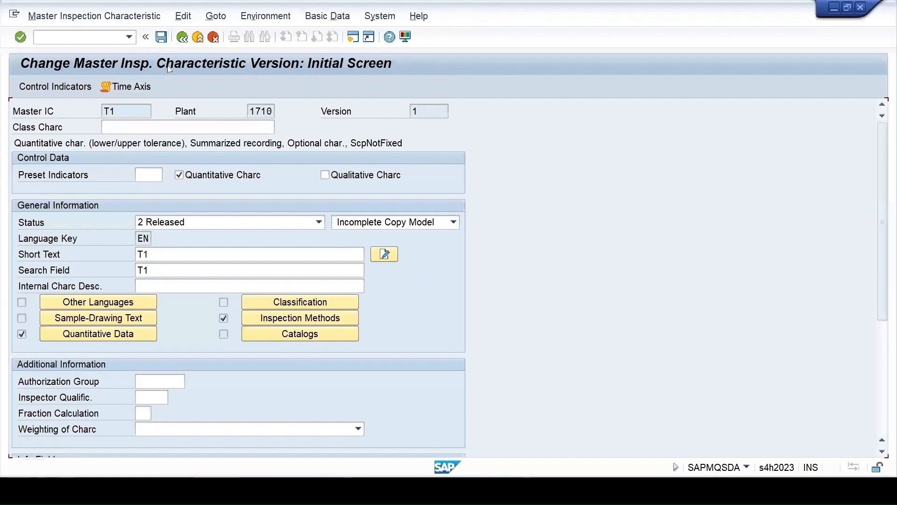
{"action": "key", "text": "ctrl+s"}
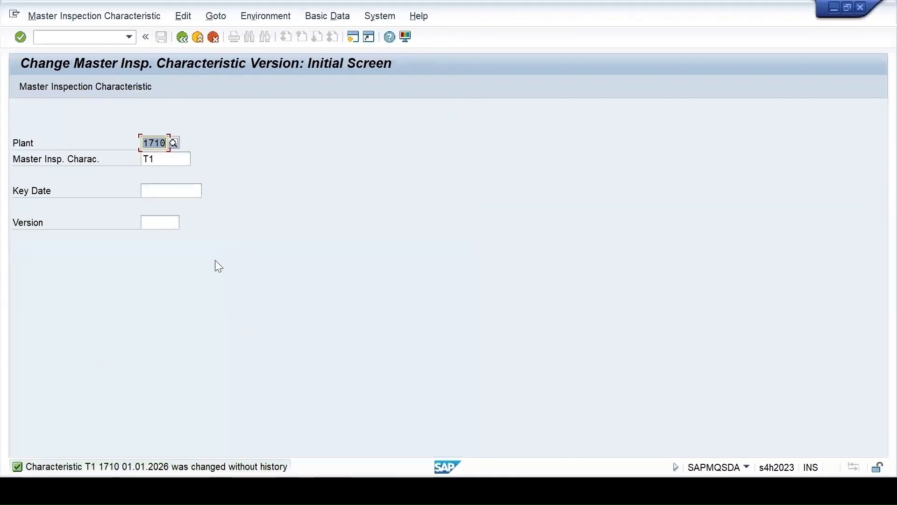
Close the Excel file "Source data for QM - Inspection plan.xml" and return to the Migrate-Plan project overview in the browser
{"action": "left_click", "coordinate": [591, 491]}
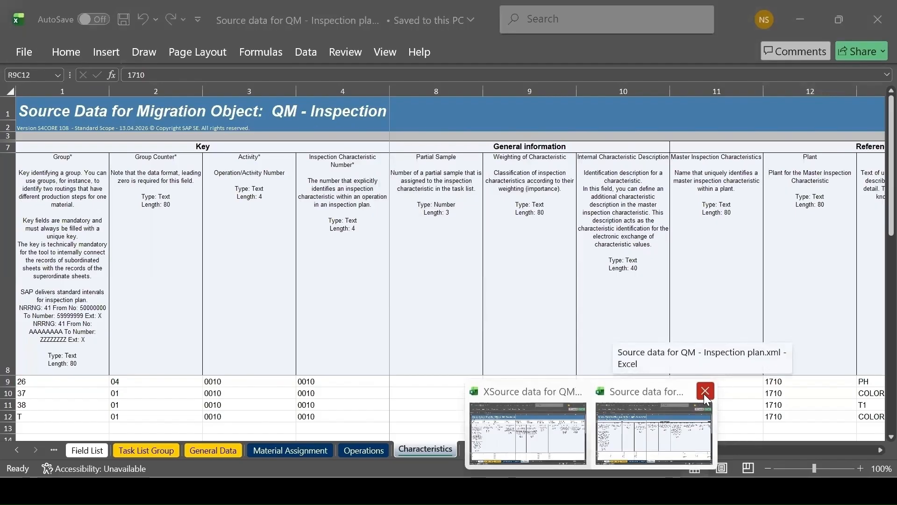
{"action": "left_click", "coordinate": [704, 393]}
{"action": "left_click", "coordinate": [42, 79]}
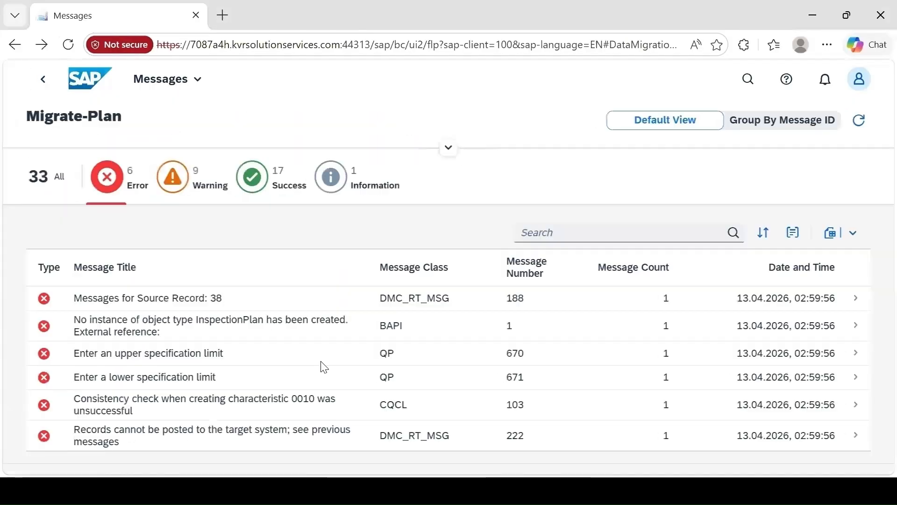
{"action": "left_click", "coordinate": [35, 89]}
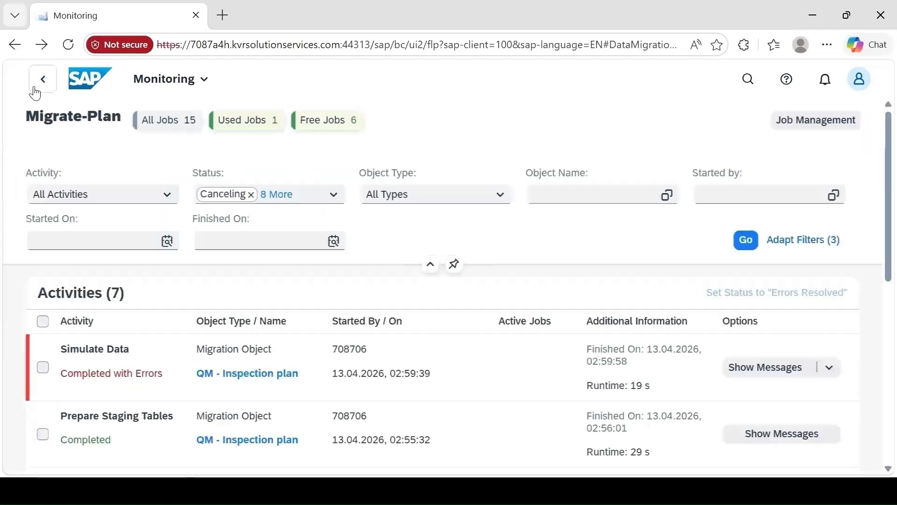
{"action": "left_click", "coordinate": [34, 89]}
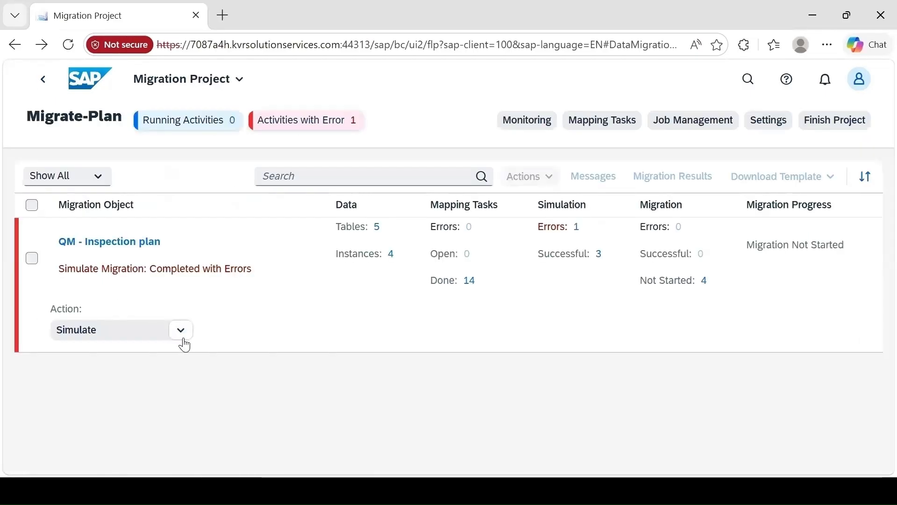
Delete the uploaded file "Source data for QM - Inspection plan.xml" from the QM - Inspection plan migration object
{"action": "left_click", "coordinate": [183, 339]}
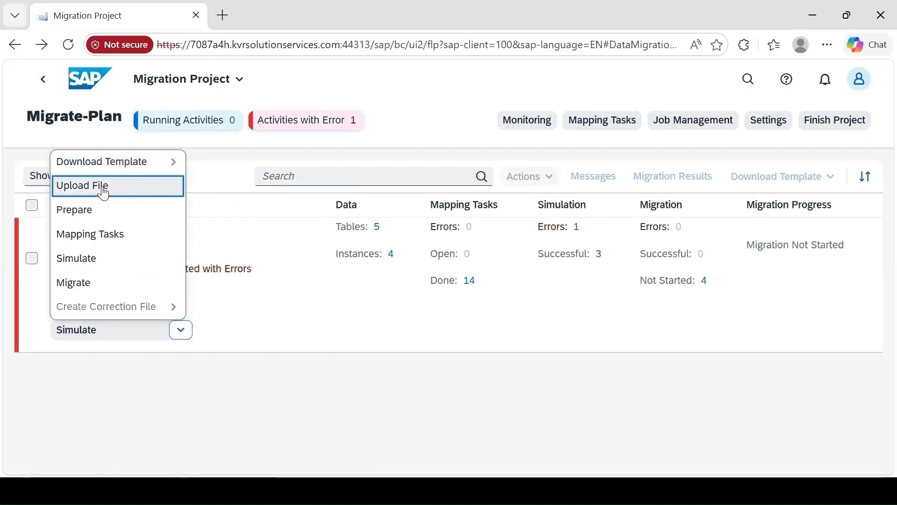
{"action": "left_click", "coordinate": [104, 189]}
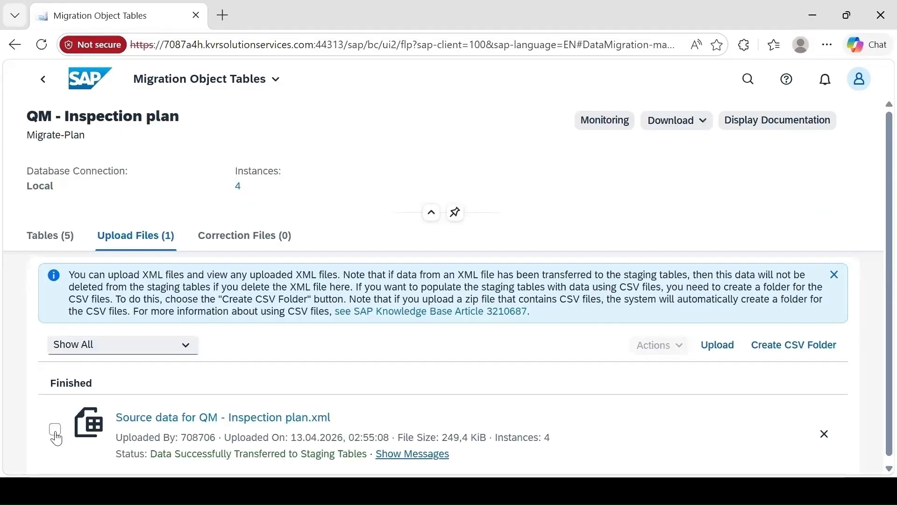
{"action": "left_click", "coordinate": [55, 430]}
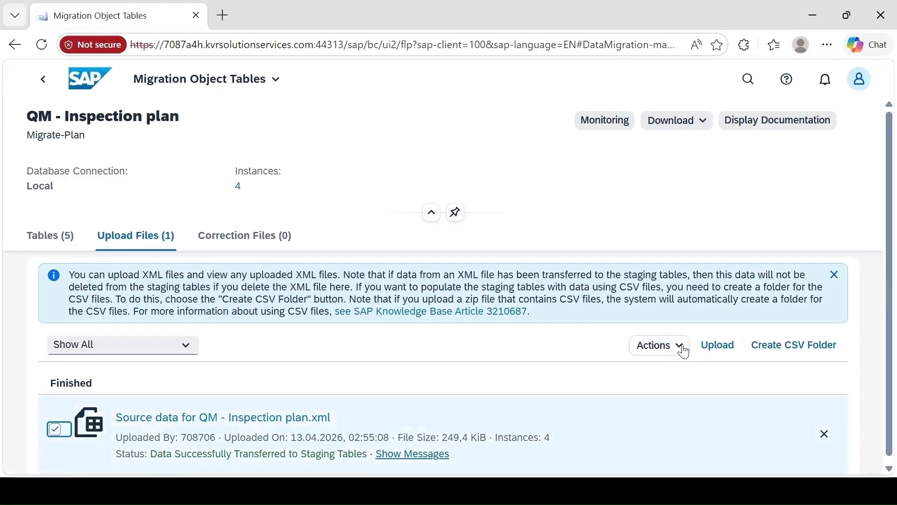
{"action": "left_click", "coordinate": [681, 347]}
{"action": "left_click", "coordinate": [678, 415]}
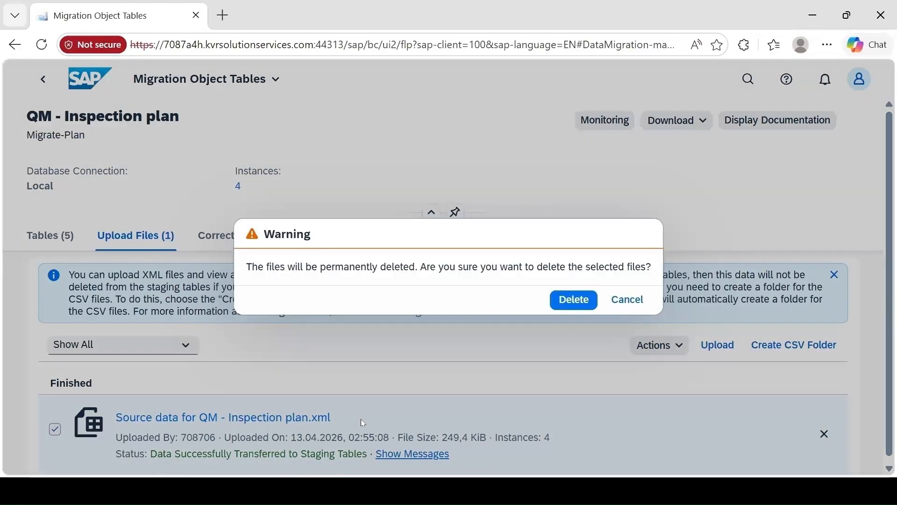
{"action": "left_click", "coordinate": [574, 300]}
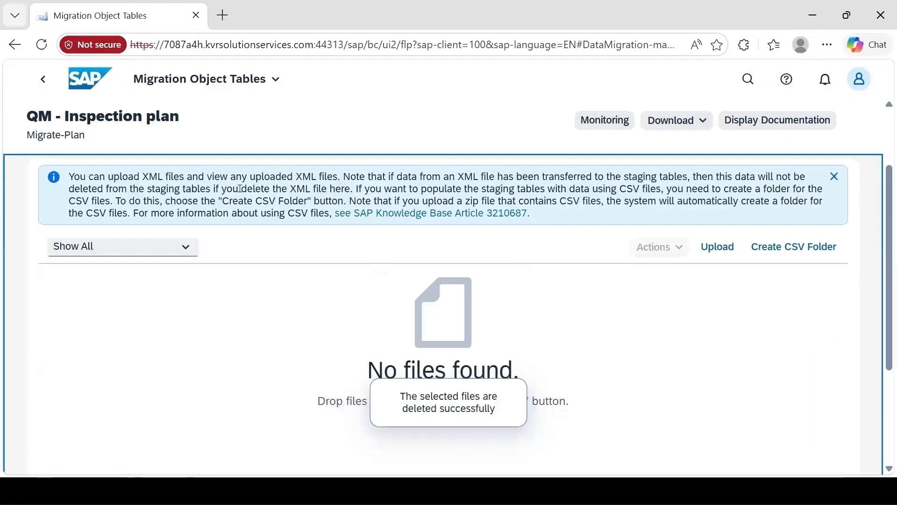
Delete all existing instances of the QM - Inspection plan migration object
{"action": "left_click", "coordinate": [43, 79]}
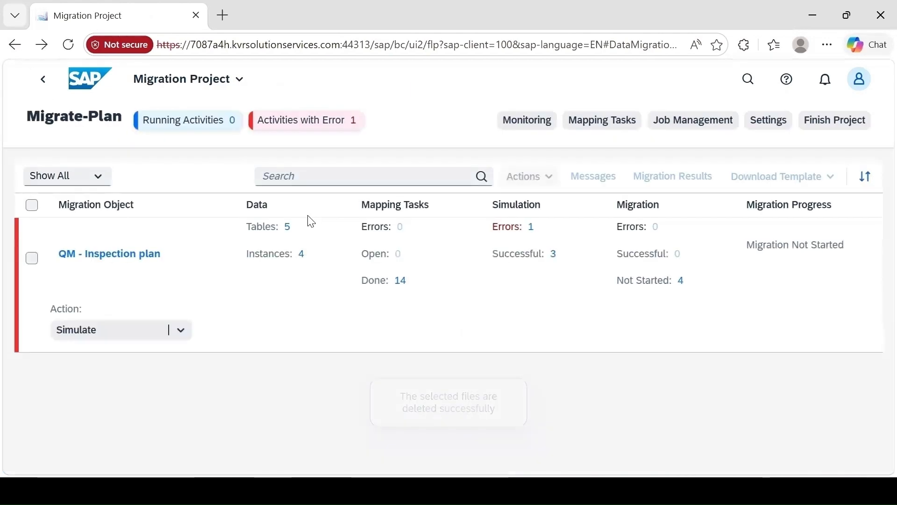
{"action": "left_click", "coordinate": [301, 253]}
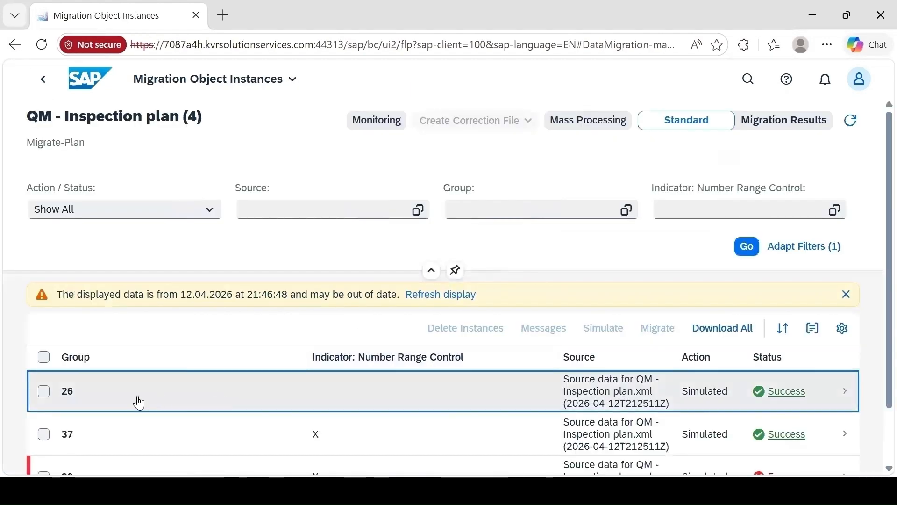
{"action": "left_click", "coordinate": [41, 360]}
{"action": "left_click", "coordinate": [486, 328]}
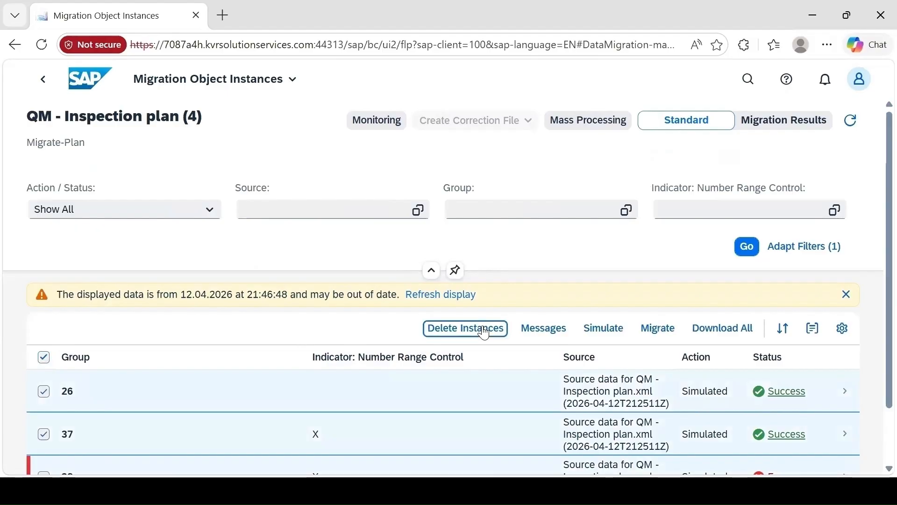
{"action": "left_click", "coordinate": [567, 311]}
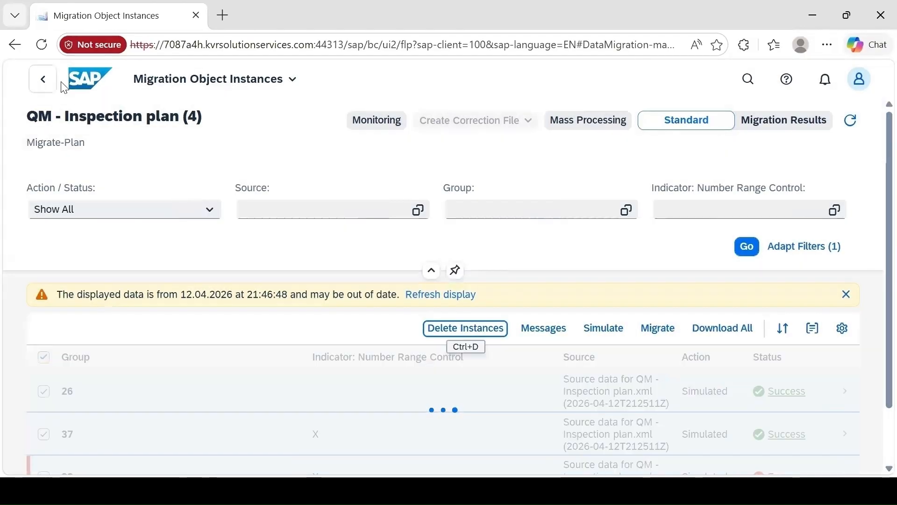
Upload "Source data for QM - Inspection plan.xml" from the Desktop to the QM - Inspection plan migration object
{"action": "left_click", "coordinate": [62, 84]}
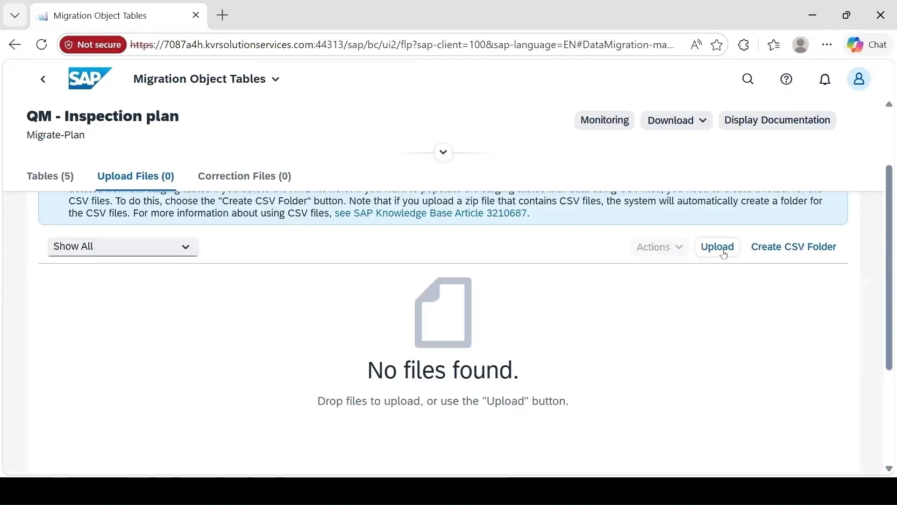
{"action": "left_click", "coordinate": [724, 255]}
{"action": "left_click", "coordinate": [288, 136]}
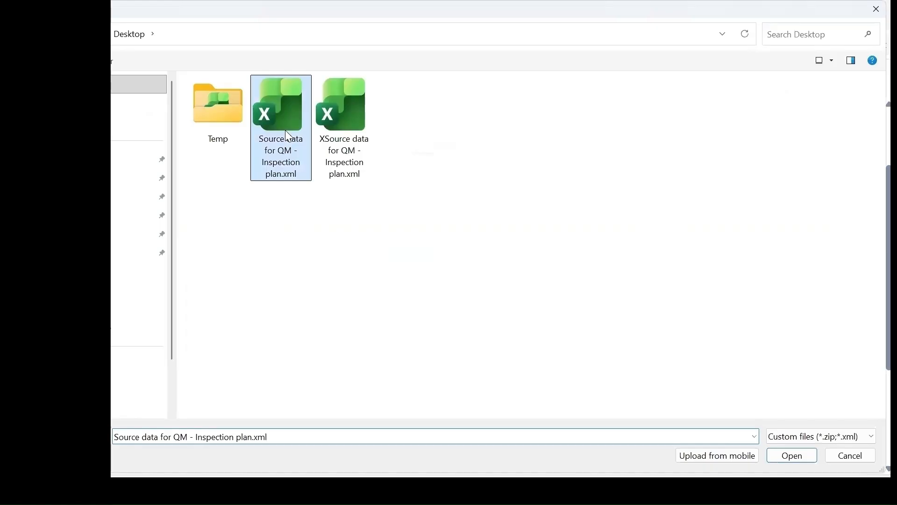
{"action": "double_click", "coordinate": [286, 133]}
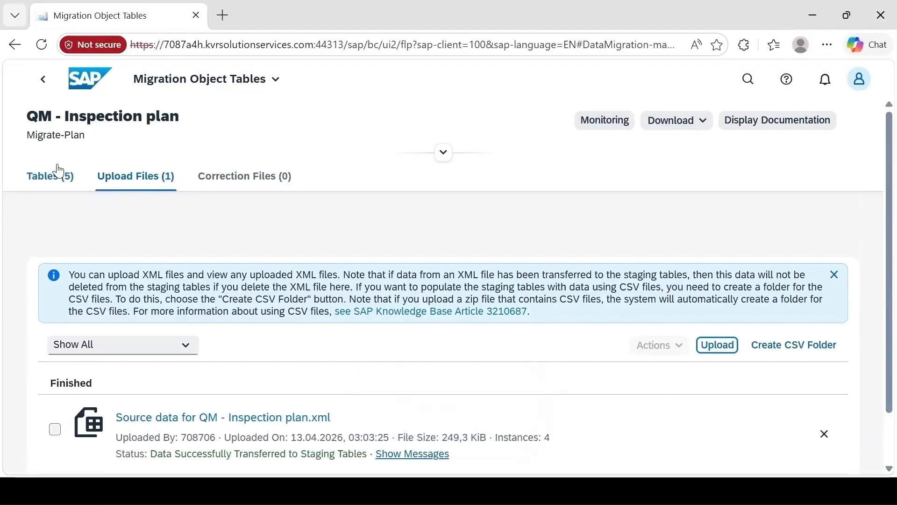
Prepare the staging tables for QM - Inspection plan, check the activity in Monitoring, and return to the project
{"action": "left_click", "coordinate": [42, 79]}
{"action": "left_click", "coordinate": [93, 329]}
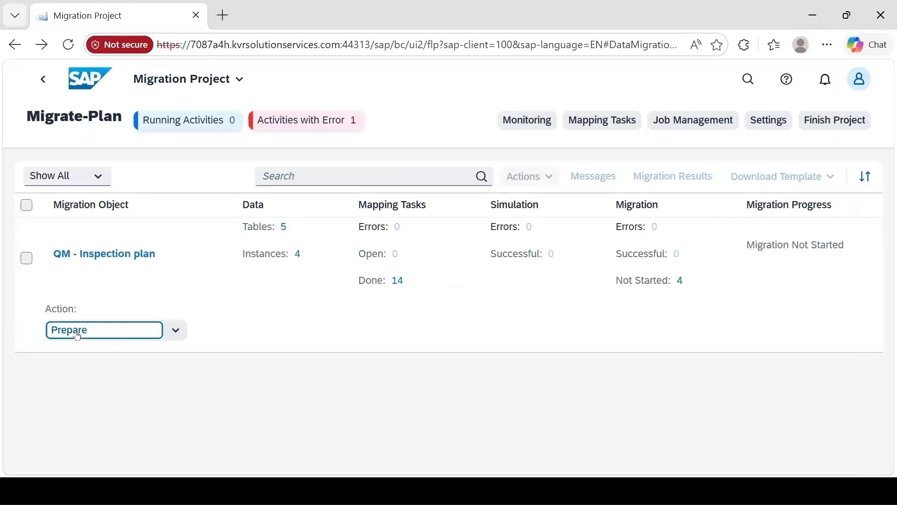
{"action": "left_click", "coordinate": [556, 393]}
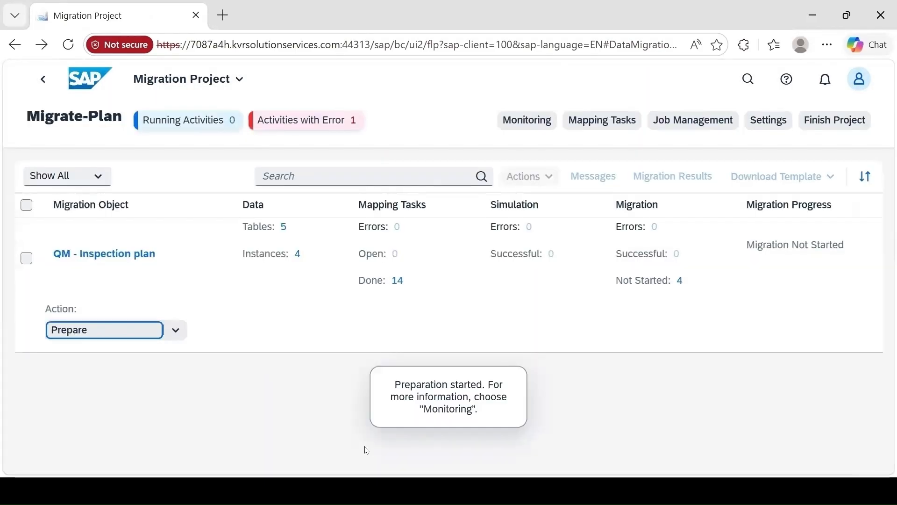
{"action": "left_click", "coordinate": [539, 119]}
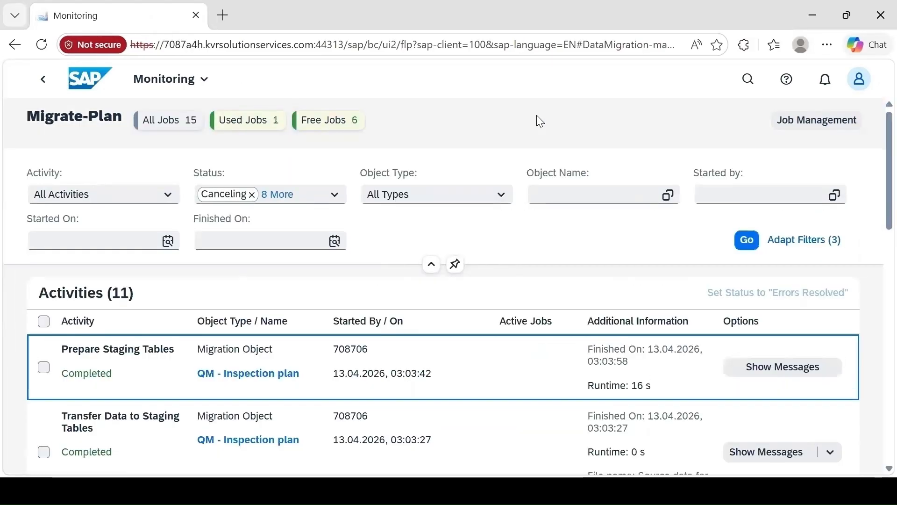
{"action": "left_click", "coordinate": [42, 79]}
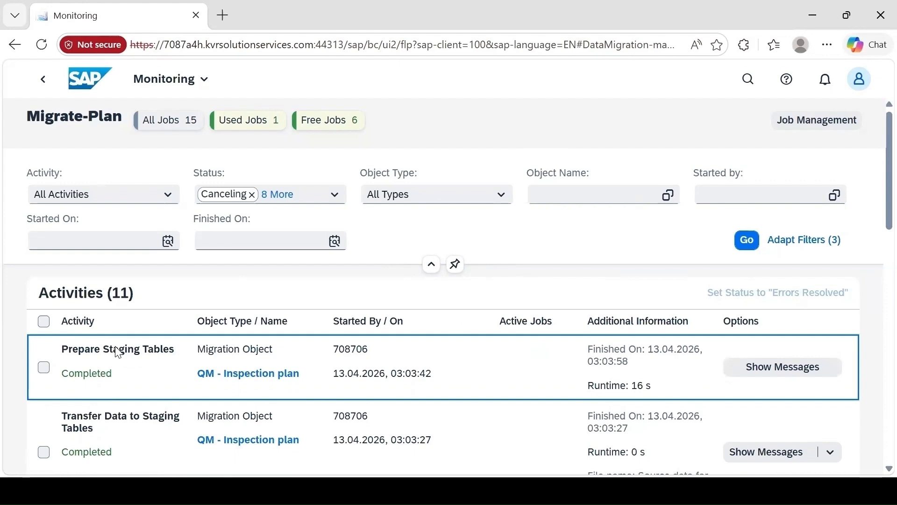
Simulate the migration of all QM - Inspection plan instances, check the activity in Monitoring, and return to the project
{"action": "left_click", "coordinate": [103, 333]}
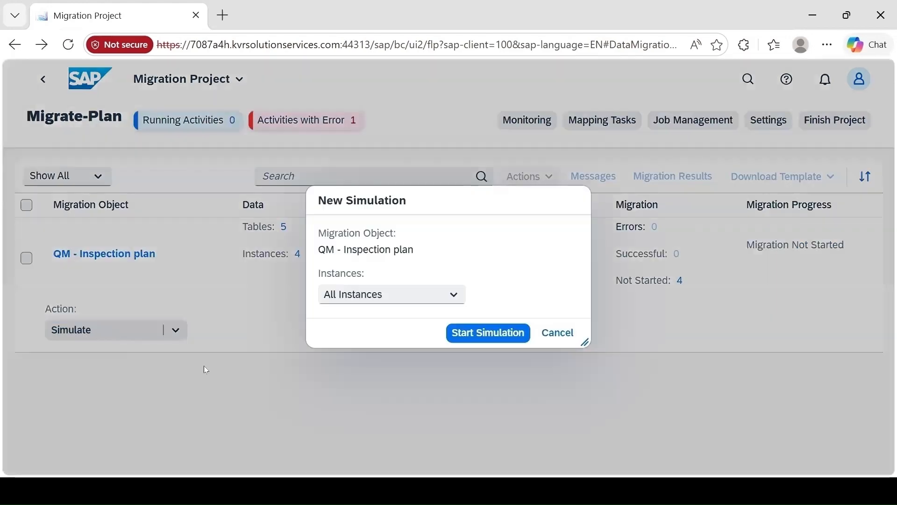
{"action": "left_click", "coordinate": [498, 336]}
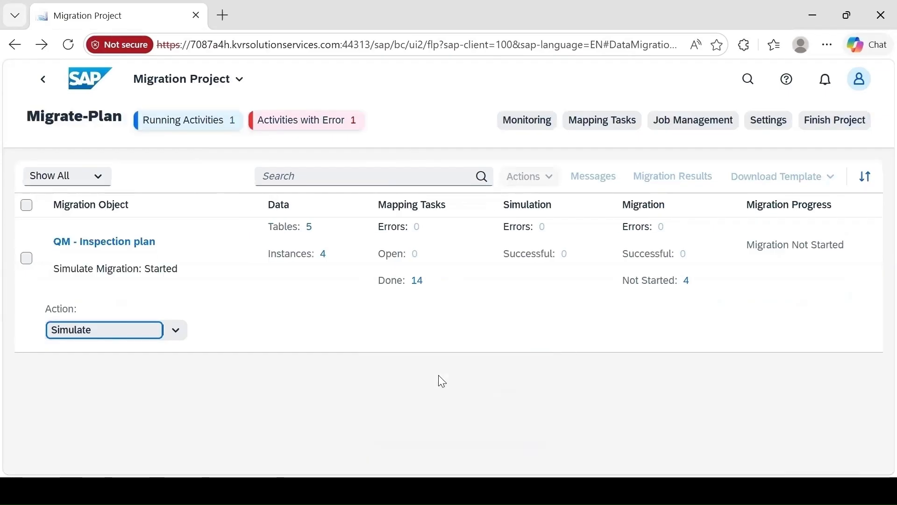
{"action": "left_click", "coordinate": [527, 121]}
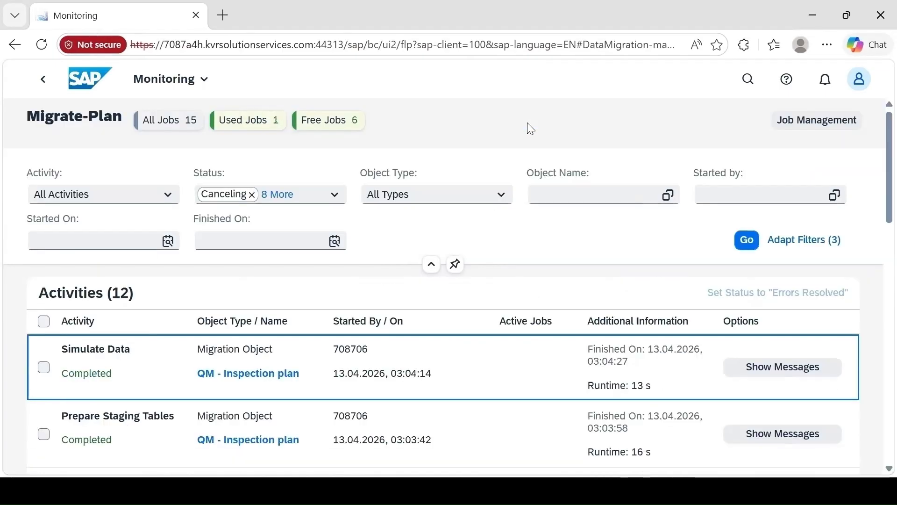
{"action": "left_click", "coordinate": [43, 87]}
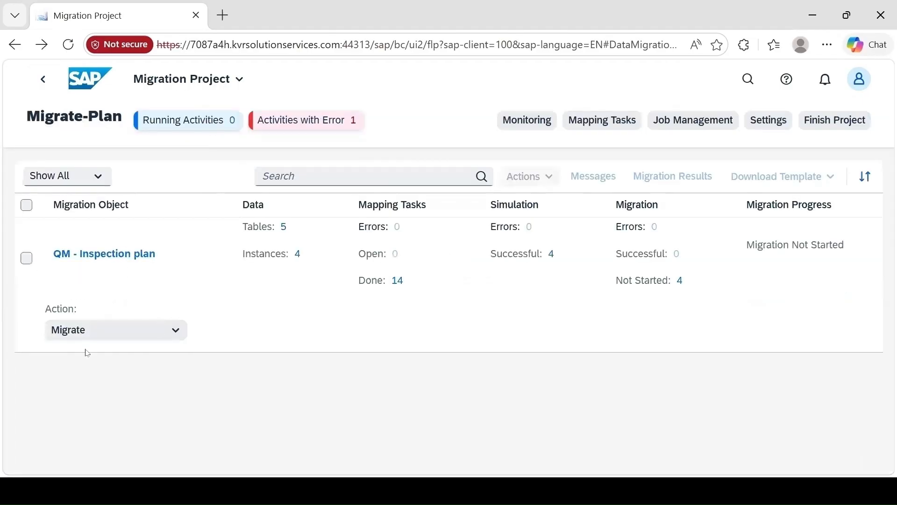
Start the migration of all QM - Inspection plan instances and confirm it
{"action": "left_click", "coordinate": [102, 340]}
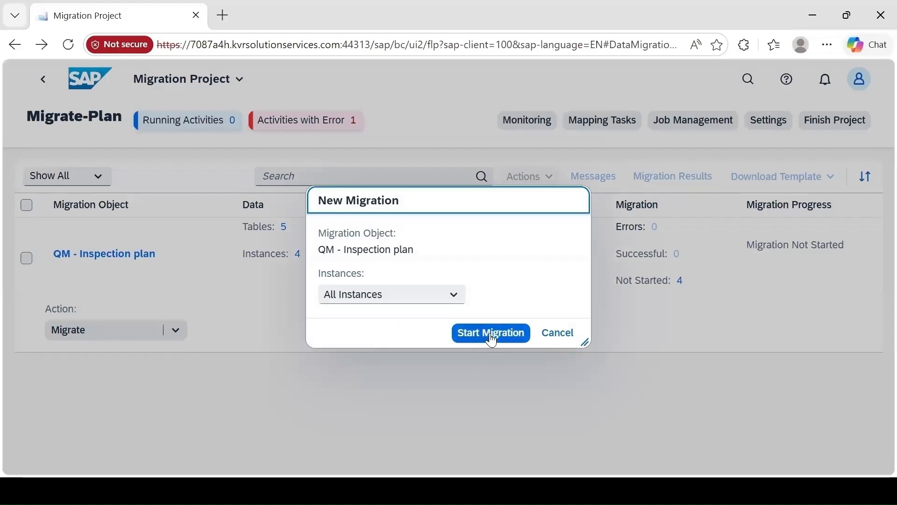
{"action": "left_click", "coordinate": [491, 336]}
{"action": "left_click", "coordinate": [600, 301]}
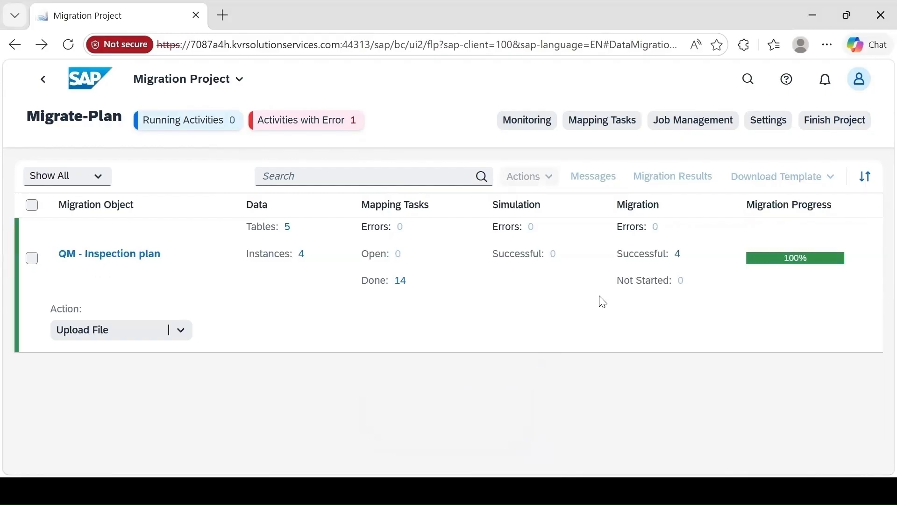
View the staging tables of QM - Inspection plan, then switch to SAP GUI and start transaction /nse16n
{"action": "left_click", "coordinate": [286, 228]}
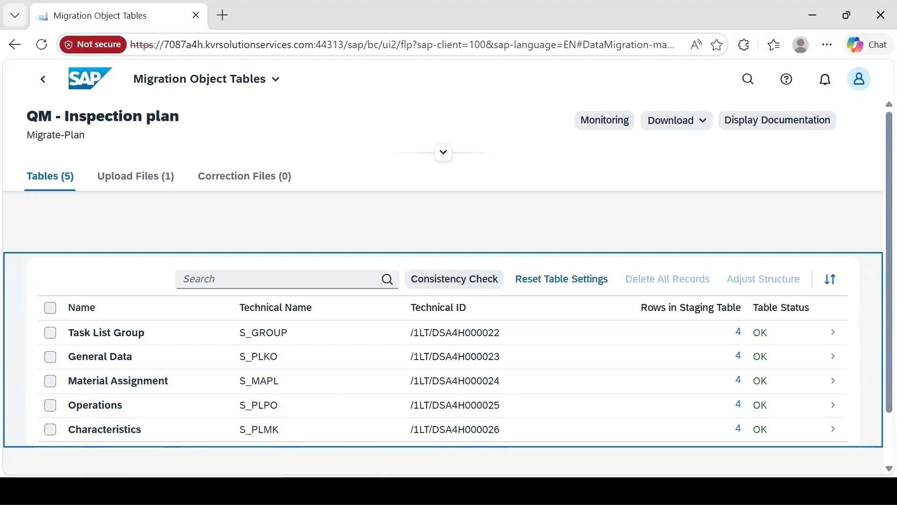
{"action": "mouse_move", "coordinate": [540, 491]}
{"action": "left_click", "coordinate": [607, 444]}
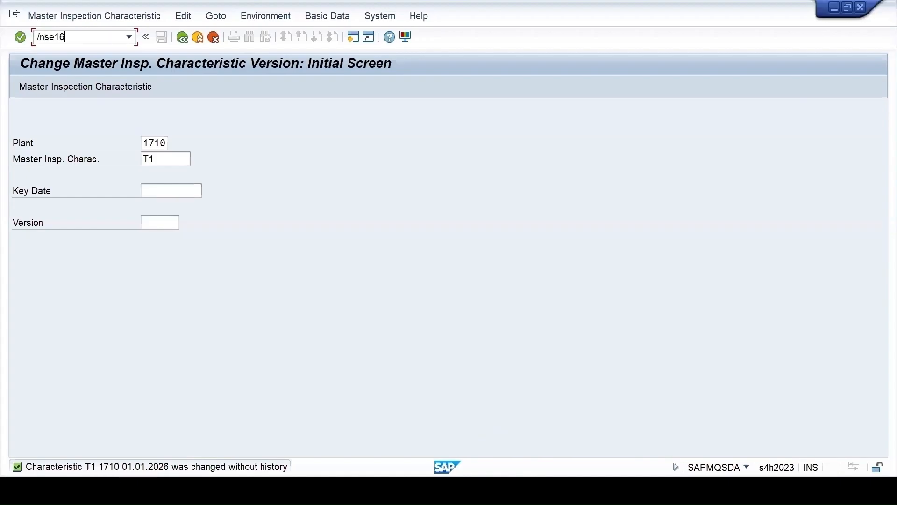
{"action": "type", "text": "/nse16n"}
{"action": "key", "text": "Return"}
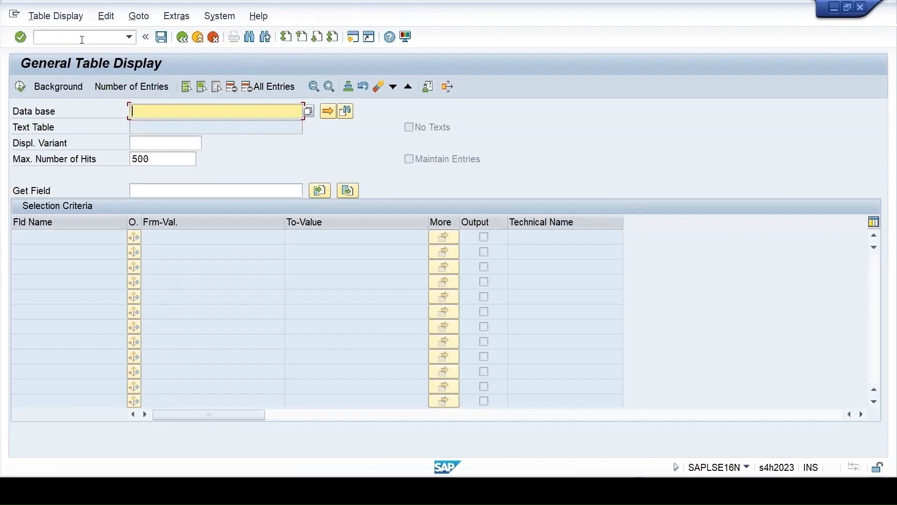
Display the entries of table PLKO with task list type q
{"action": "type", "text": "pl"}
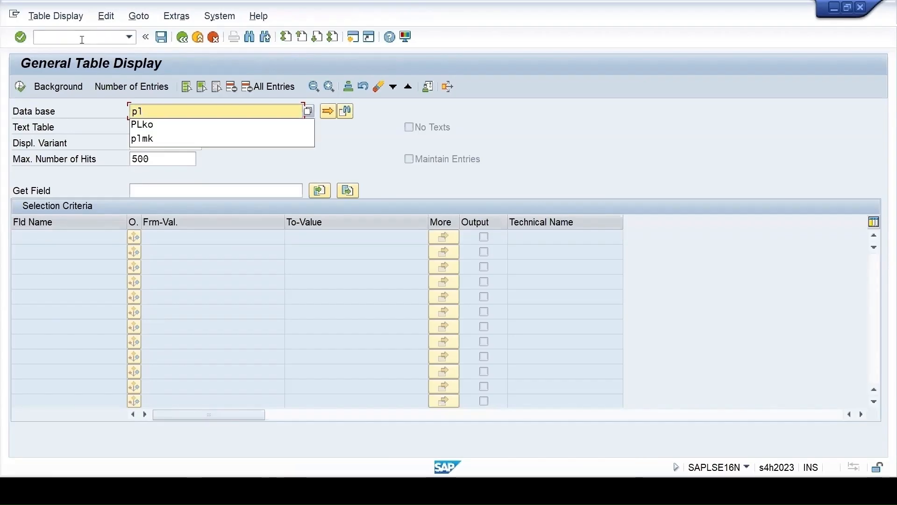
{"action": "left_click", "coordinate": [151, 124]}
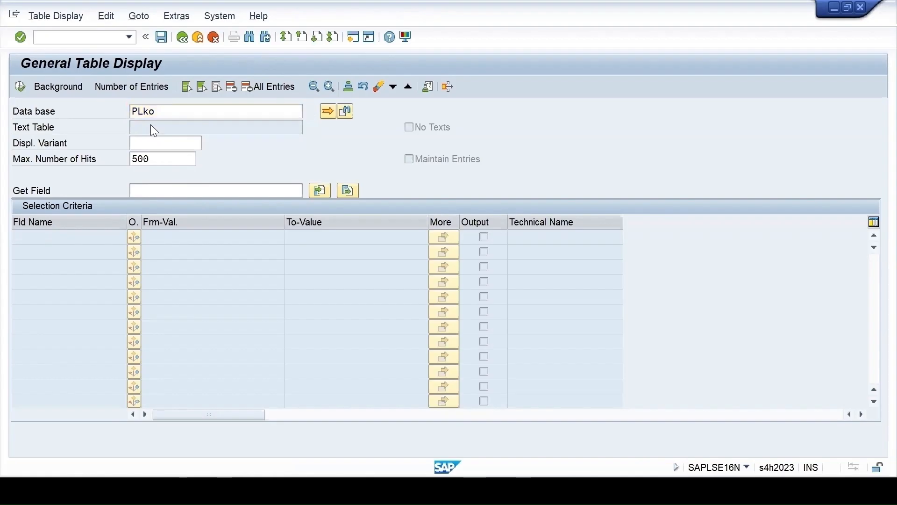
{"action": "key", "text": "Return"}
{"action": "left_click", "coordinate": [161, 255]}
{"action": "type", "text": "q"}
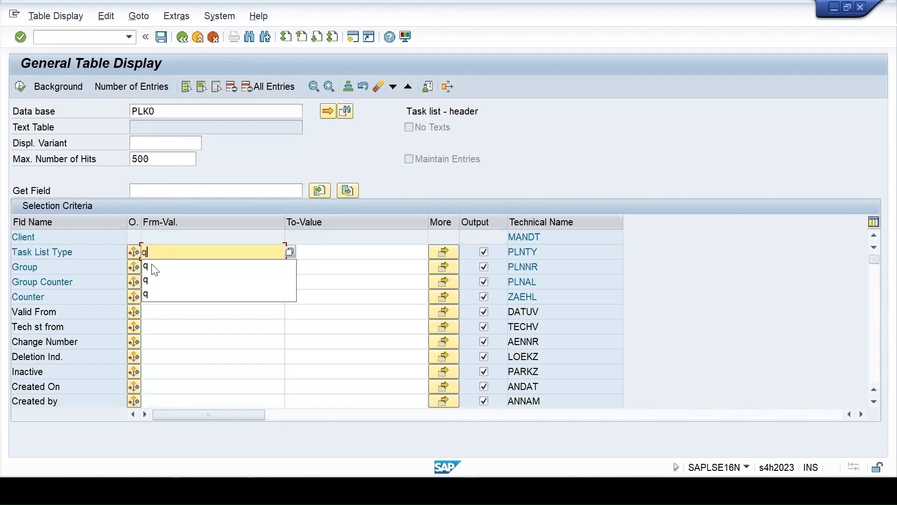
{"action": "left_click", "coordinate": [154, 265]}
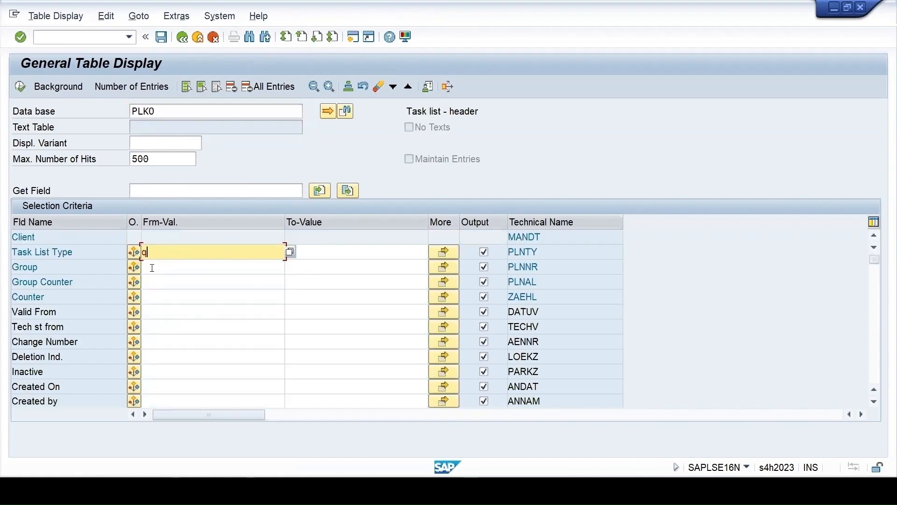
{"action": "left_click", "coordinate": [15, 88]}
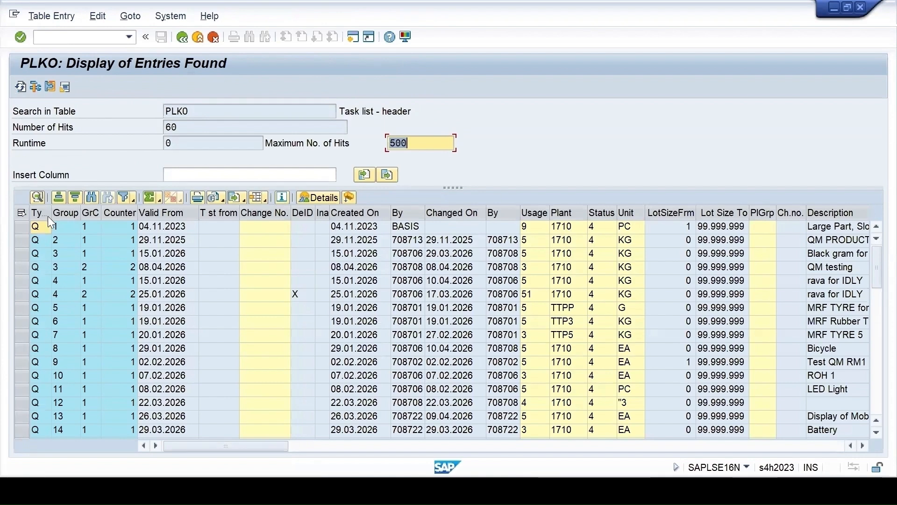
Mark the PLKO rows for groups T, 37 and 38, checking the group keys against the Characteristics sheet of the source workbook
{"action": "scroll", "coordinate": [80, 356], "scroll_direction": "down", "scroll_amount": 15}
{"action": "left_click", "coordinate": [66, 417]}
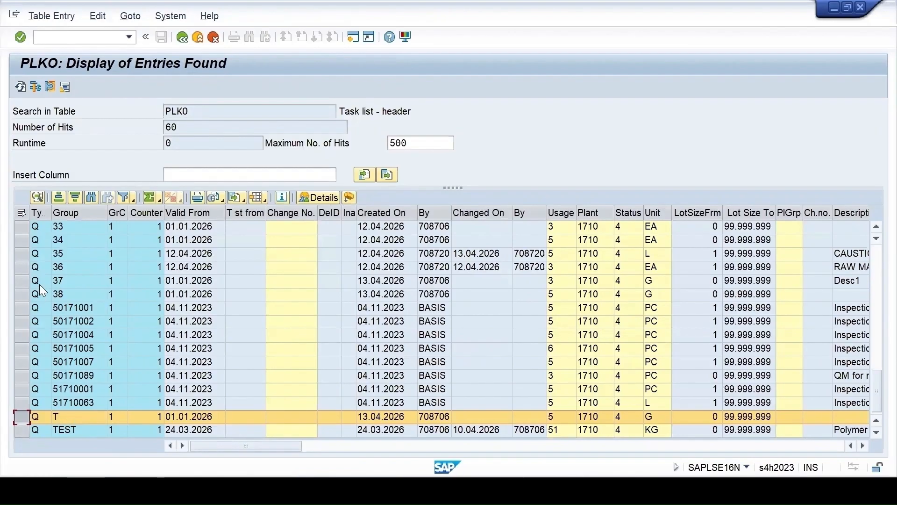
{"action": "key", "text": "alt+Tab"}
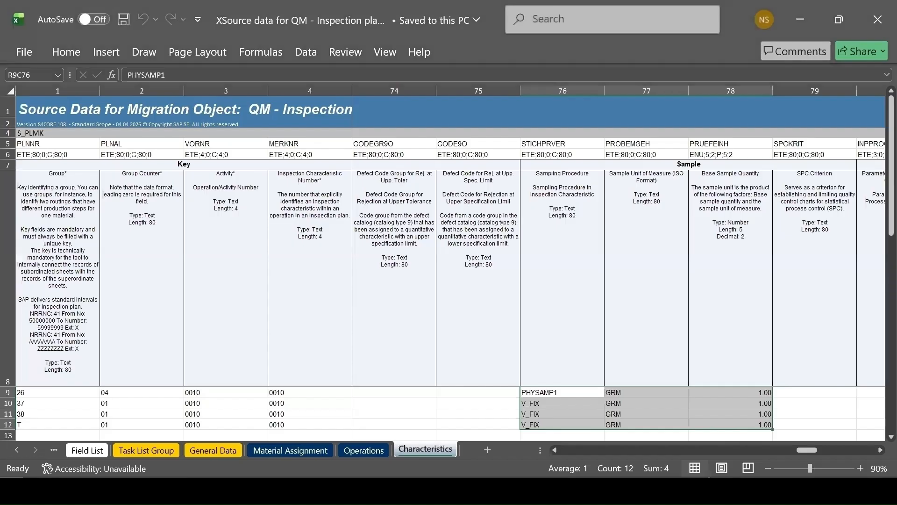
{"action": "key", "text": "alt+Tab"}
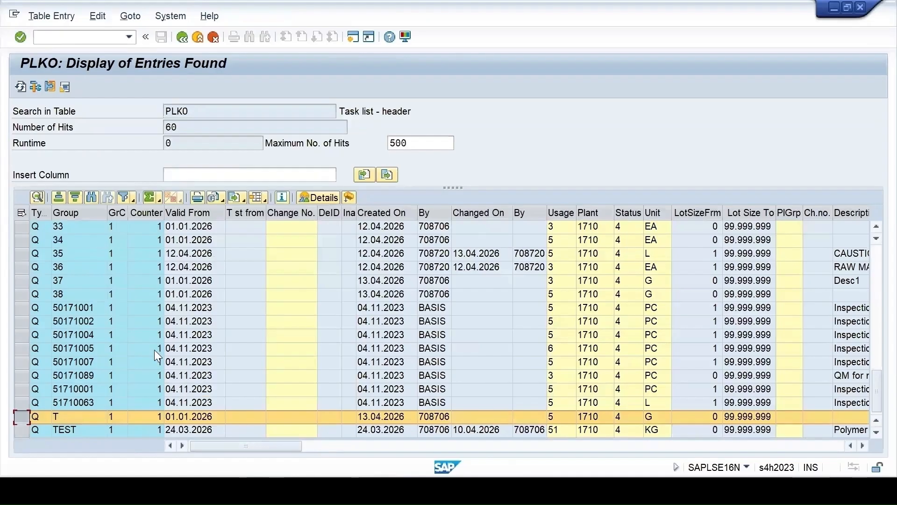
{"action": "left_click", "coordinate": [20, 280], "text": "ctrl"}
{"action": "left_click", "coordinate": [19, 293], "text": "ctrl"}
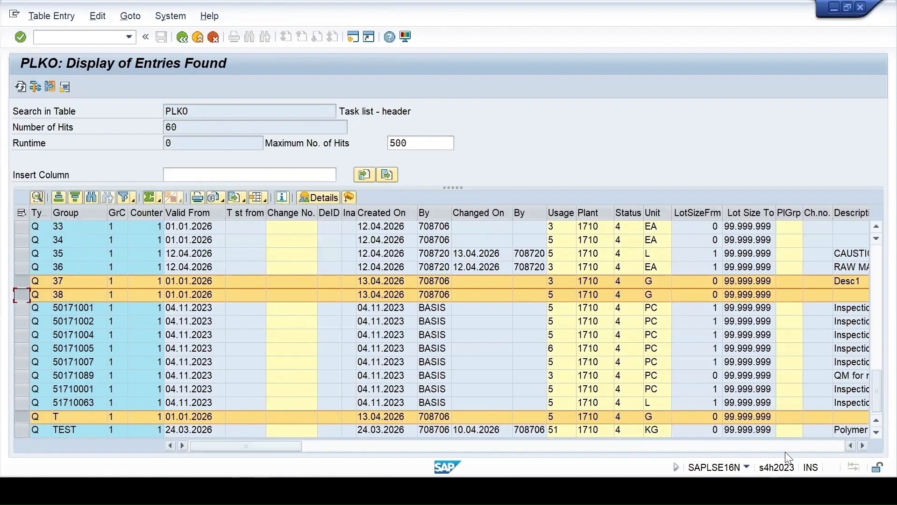
Mark the PLKO row for group 26, counter 4, and review the further header columns of the marked entries
{"action": "scroll", "coordinate": [62, 338], "scroll_direction": "up", "scroll_amount": 2}
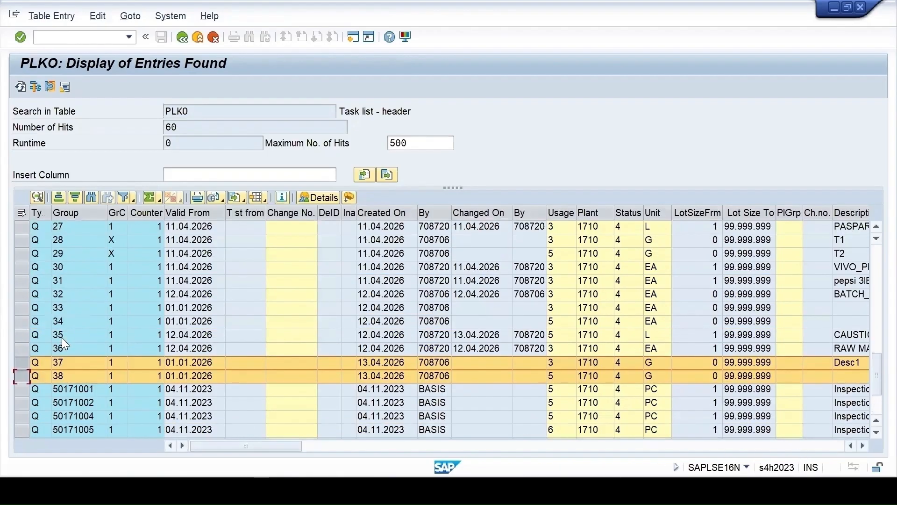
{"action": "scroll", "coordinate": [50, 285], "scroll_direction": "up", "scroll_amount": 1}
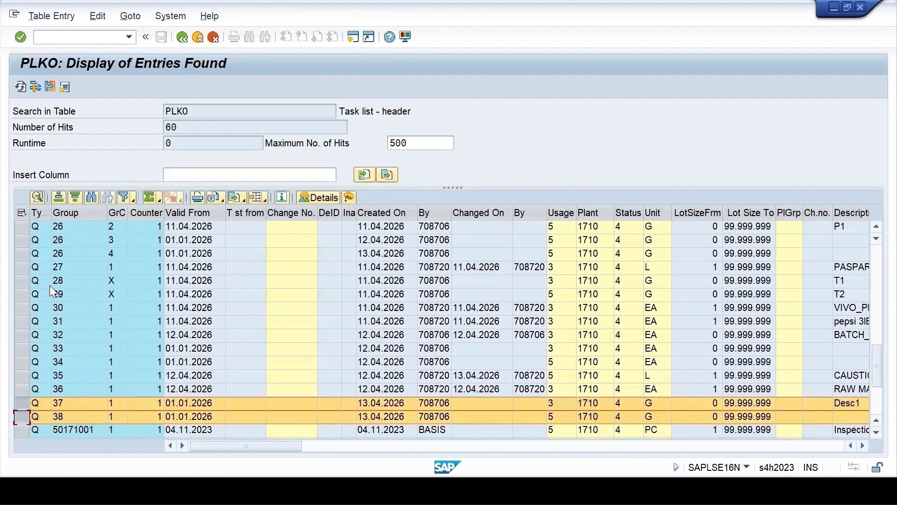
{"action": "left_click", "coordinate": [19, 254], "text": "ctrl"}
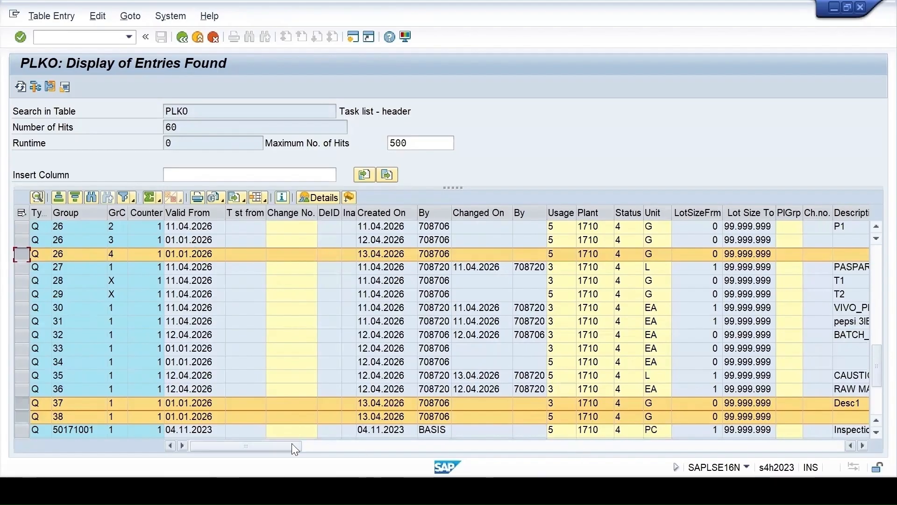
{"action": "left_click_drag", "start_coordinate": [294, 448], "coordinate": [432, 445]}
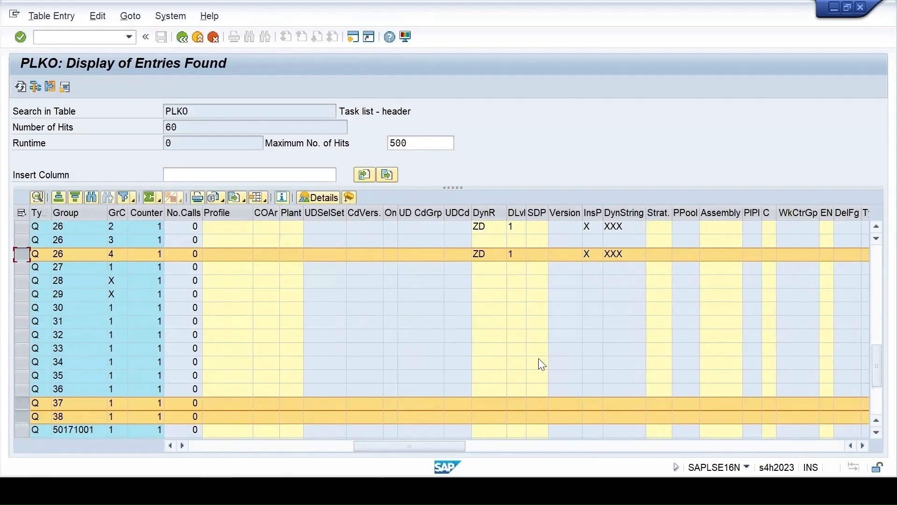
{"action": "left_click_drag", "start_coordinate": [425, 448], "coordinate": [260, 447]}
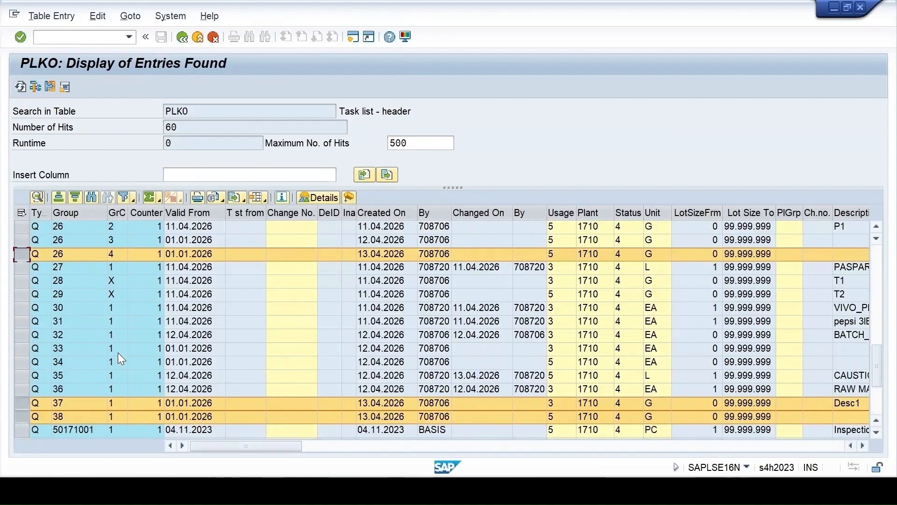
In a new session, start transaction qp02 and open the inspection plan for material 599, plant 1710, group 26
{"action": "left_click", "coordinate": [353, 37]}
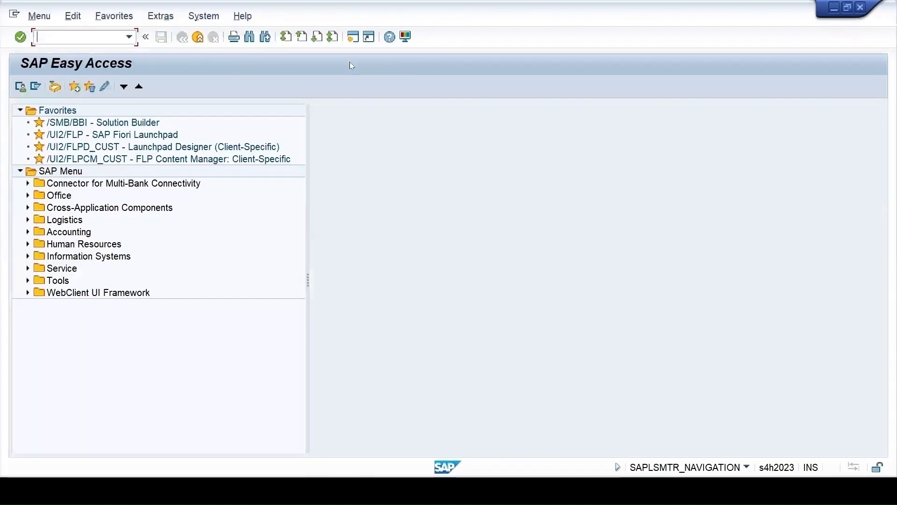
{"action": "type", "text": "qp02"}
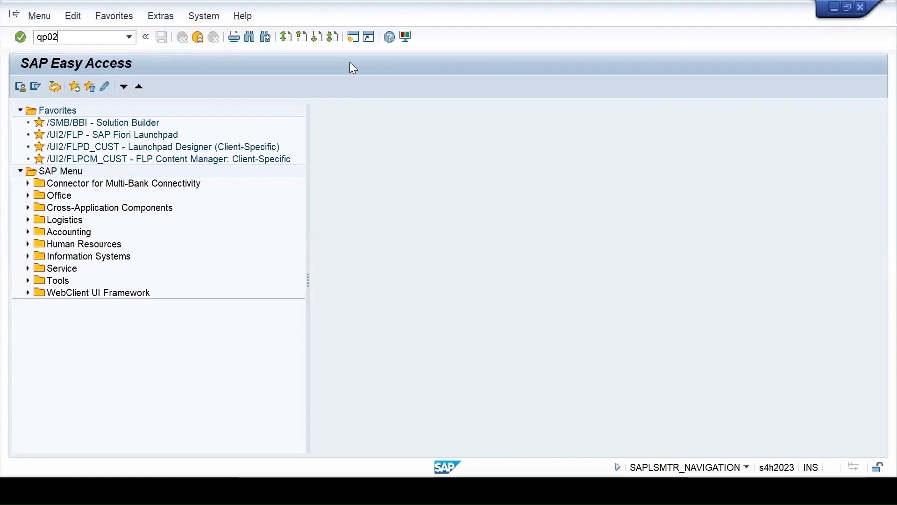
{"action": "key", "text": "Return"}
{"action": "type", "text": "5"}
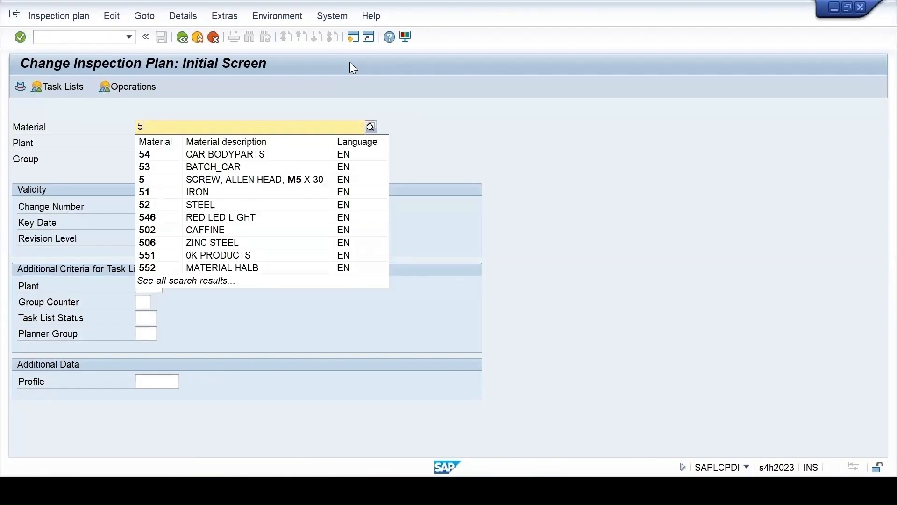
{"action": "type", "text": "99"}
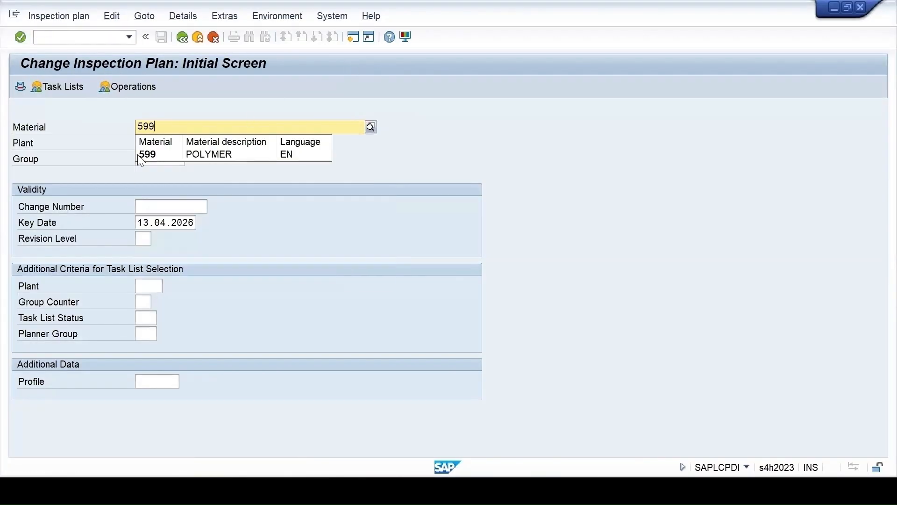
{"action": "left_click", "coordinate": [149, 155]}
{"action": "key", "text": "Tab"}
{"action": "type", "text": "1710"}
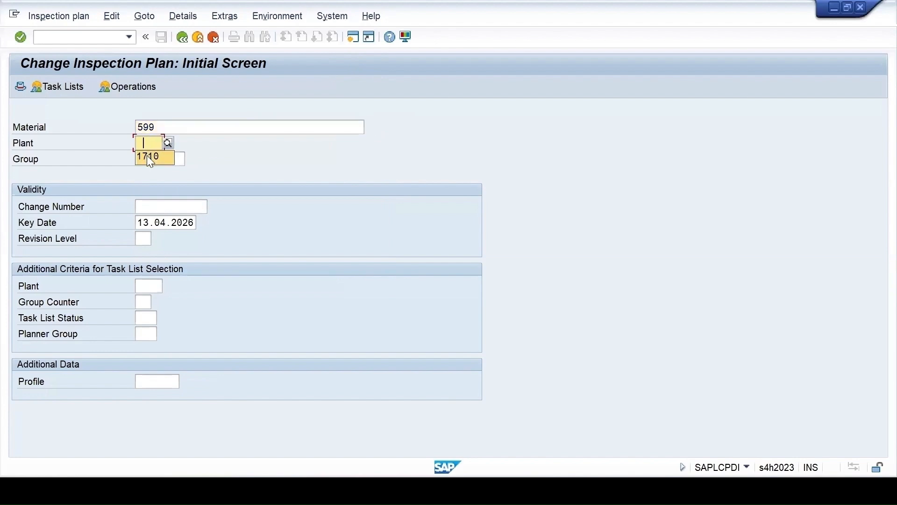
{"action": "key", "text": "Tab"}
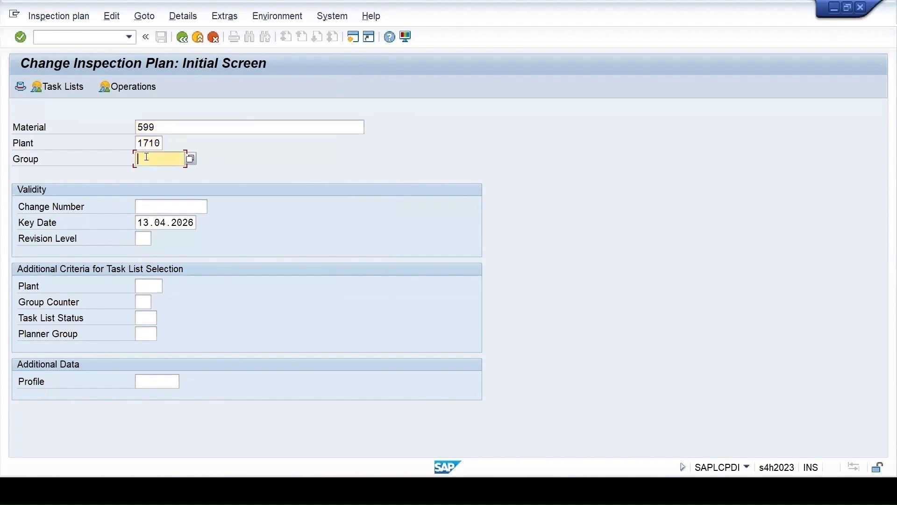
{"action": "type", "text": "26"}
{"action": "key", "text": "Return"}
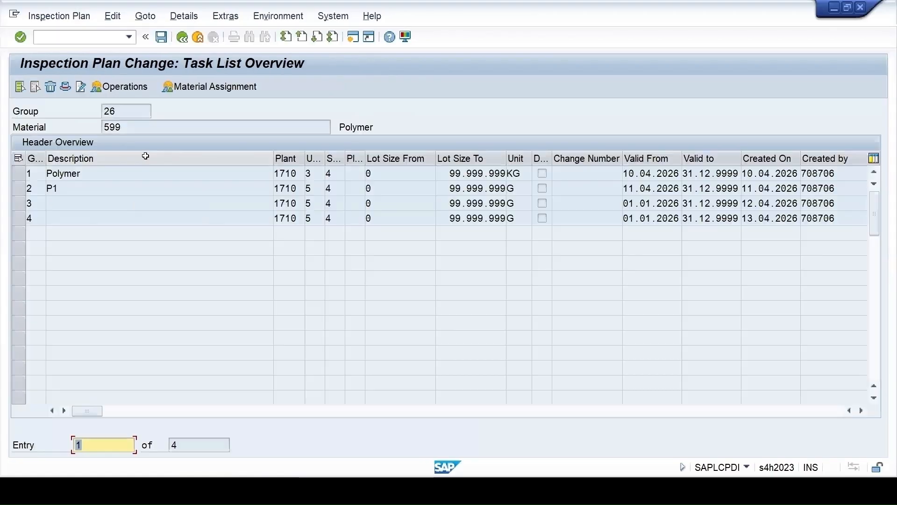
Open the header details of group counter 4 and check its group counter, usage and overall status
{"action": "left_click", "coordinate": [19, 218]}
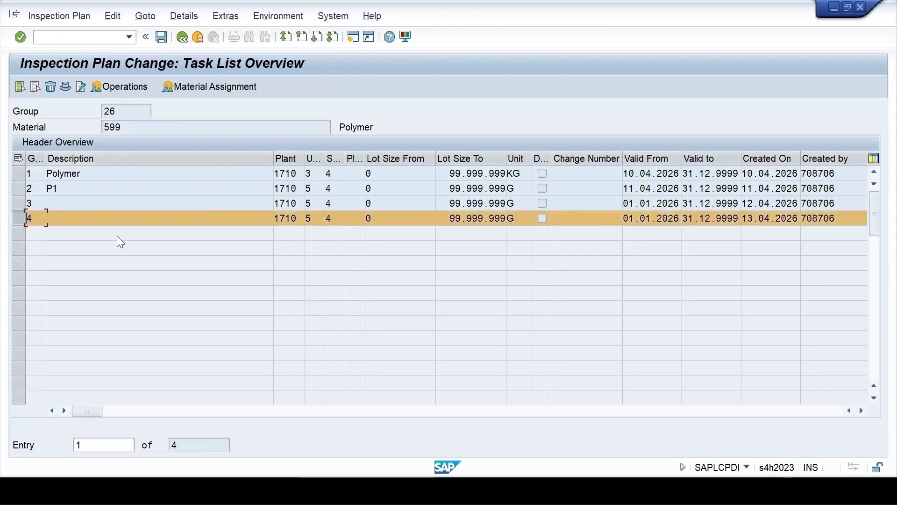
{"action": "left_click", "coordinate": [65, 87]}
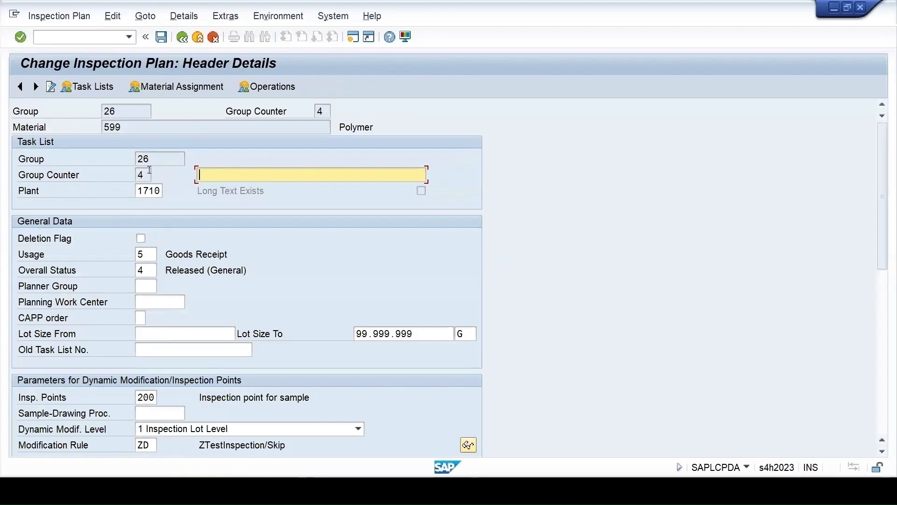
{"action": "double_click", "coordinate": [149, 171]}
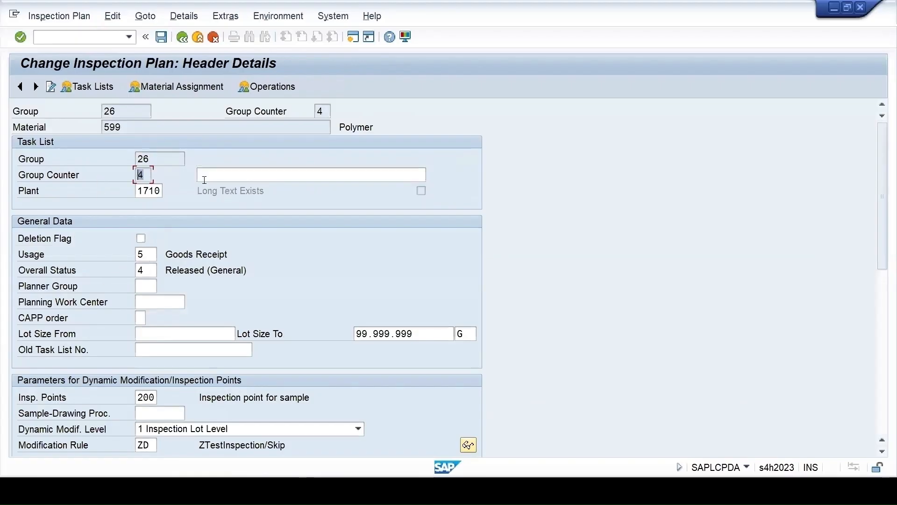
{"action": "double_click", "coordinate": [145, 255]}
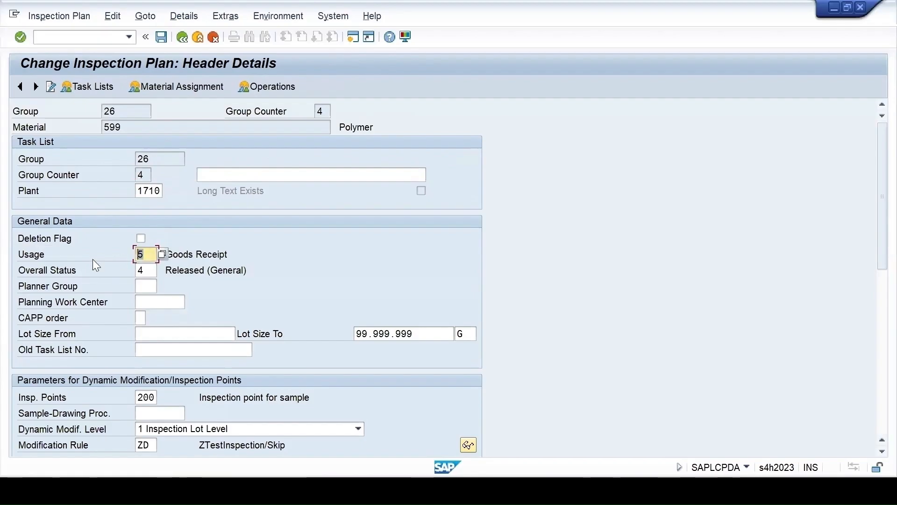
{"action": "double_click", "coordinate": [146, 271]}
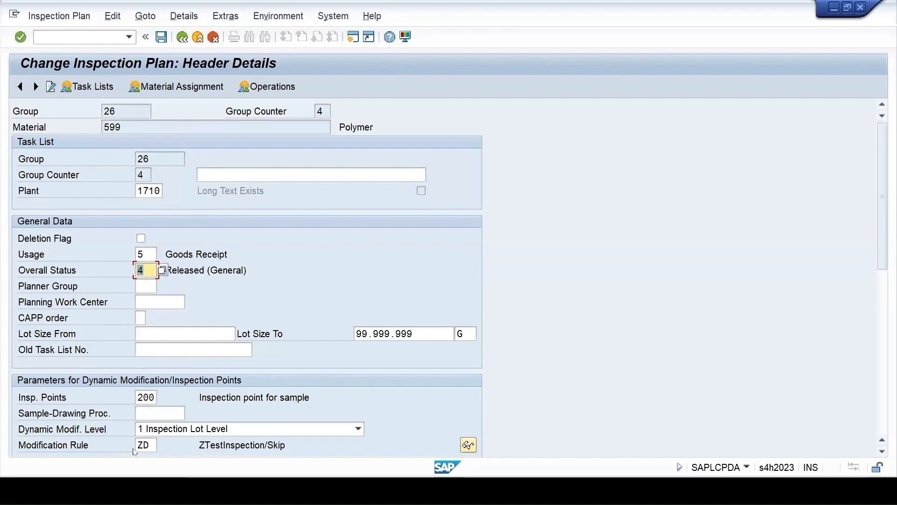
Check the inspection characteristics of operation 0010 in group counter 4, and return to the operation overview
{"action": "left_click", "coordinate": [261, 89]}
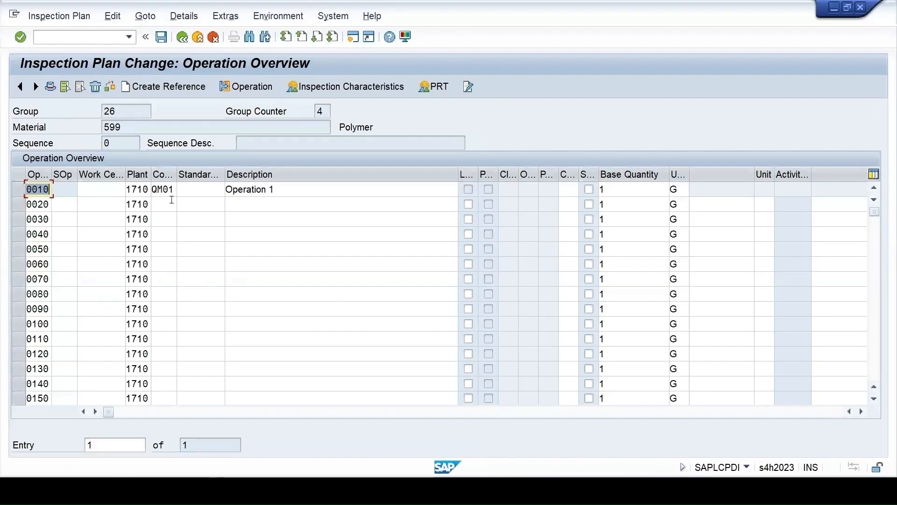
{"action": "left_click", "coordinate": [19, 189]}
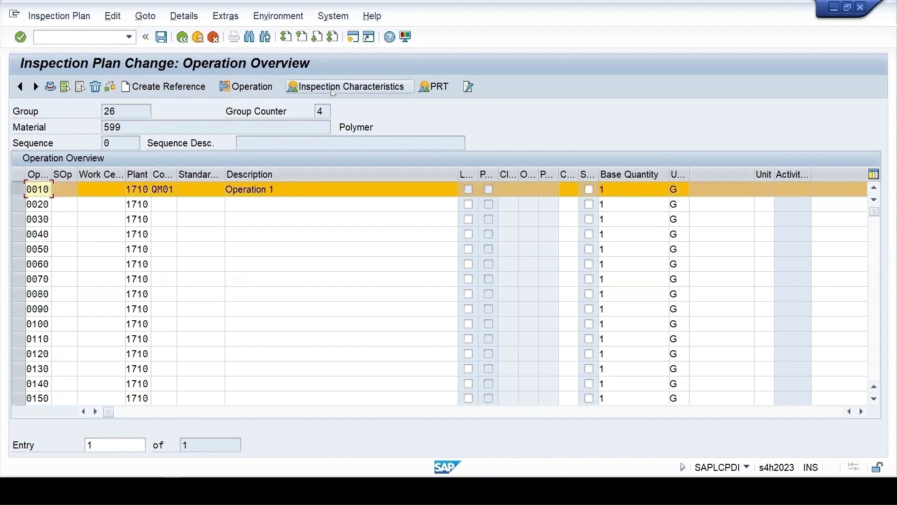
{"action": "left_click", "coordinate": [346, 86]}
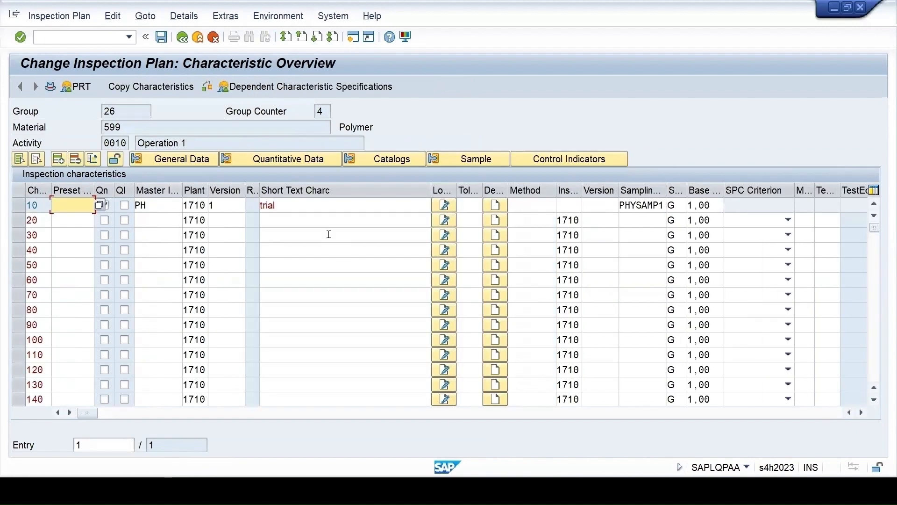
{"action": "left_click", "coordinate": [104, 205]}
{"action": "left_click", "coordinate": [183, 37]}
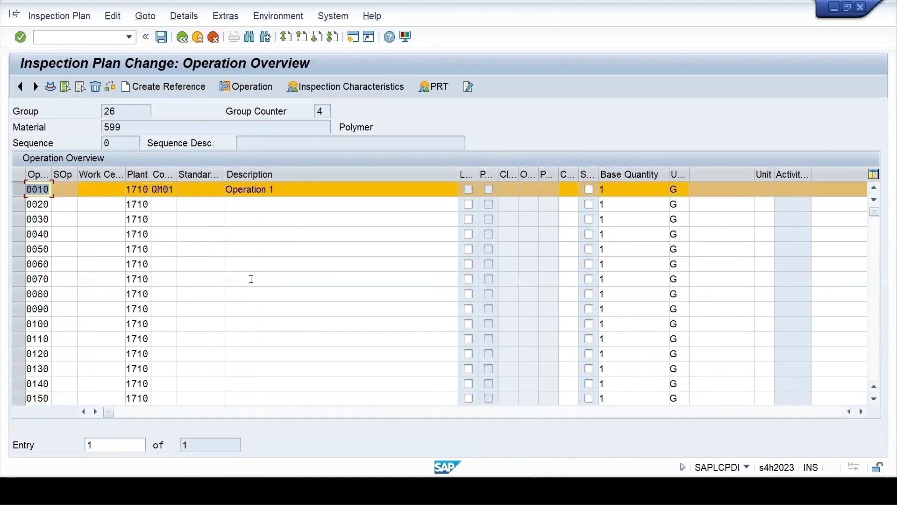
Open the details of operation 0010 in group counter 4 and review them down to the quality management and user-specific fields
{"action": "double_click", "coordinate": [255, 191]}
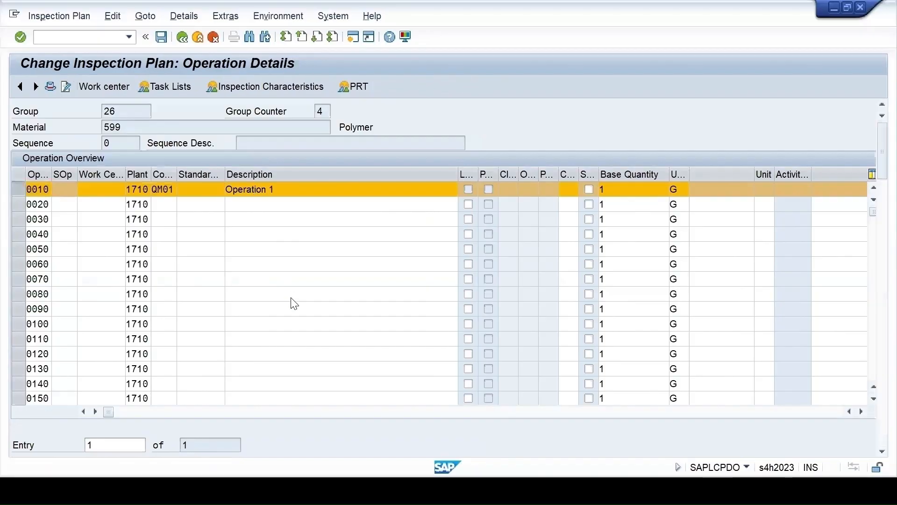
{"action": "scroll", "coordinate": [292, 301], "scroll_direction": "down", "scroll_amount": 7}
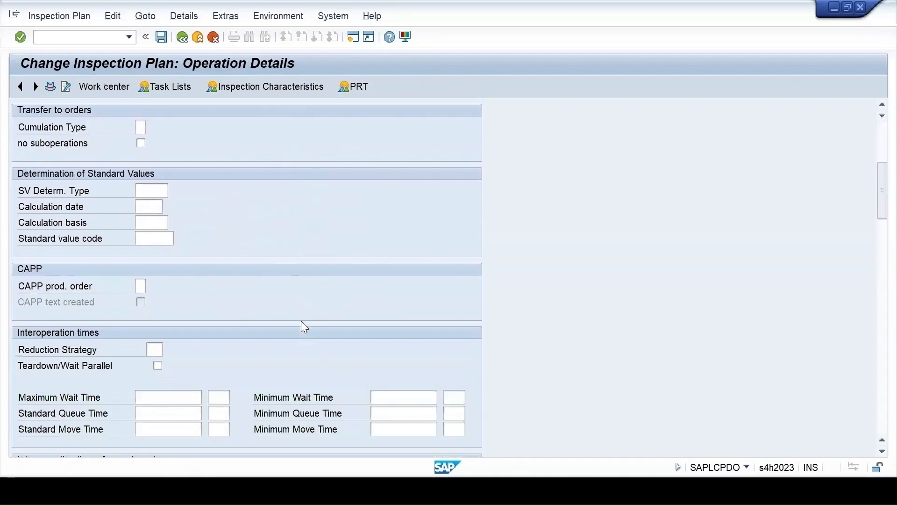
{"action": "scroll", "coordinate": [305, 336], "scroll_direction": "down", "scroll_amount": 10}
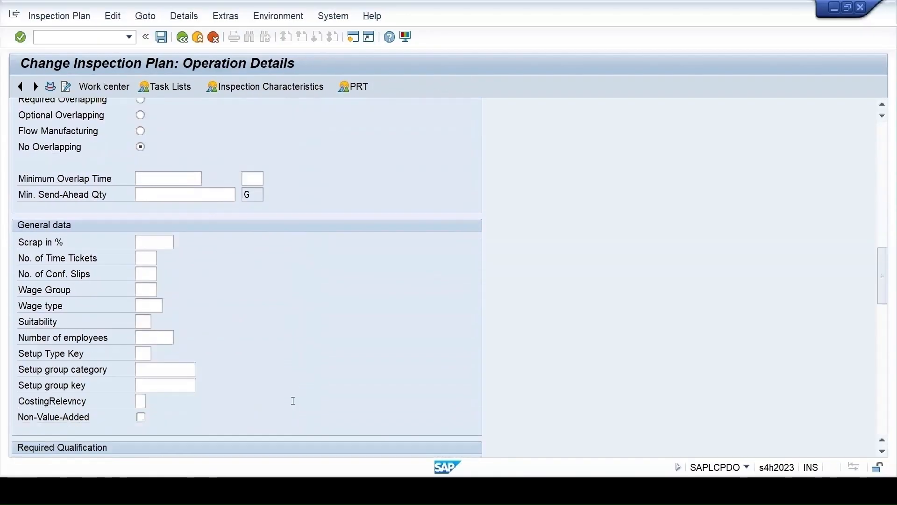
{"action": "scroll", "coordinate": [293, 401], "scroll_direction": "down", "scroll_amount": 10}
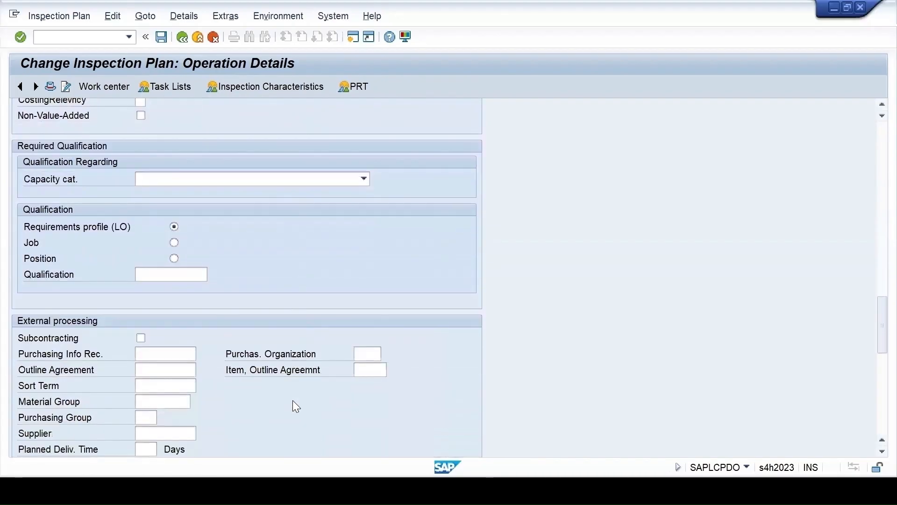
{"action": "scroll", "coordinate": [292, 400], "scroll_direction": "down", "scroll_amount": 5}
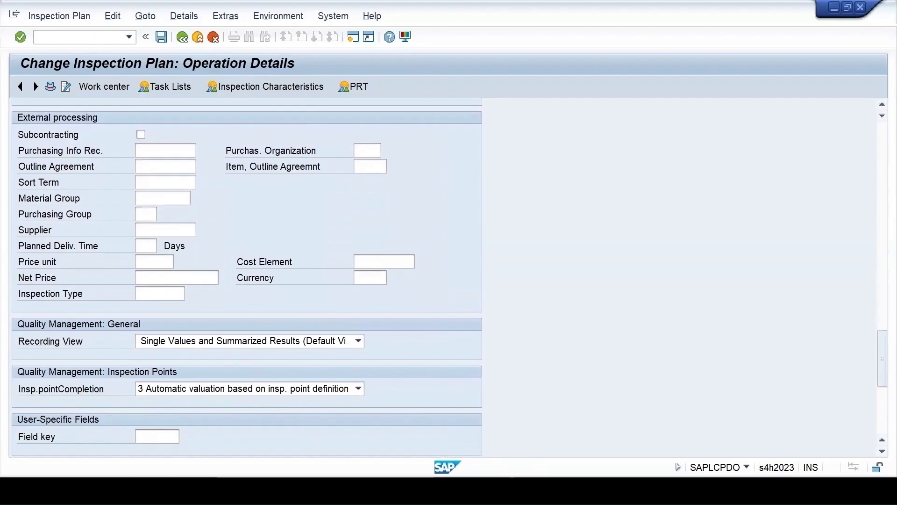
Switch to the session with the PLKO entries, return to its table selection and load table MAPL
{"action": "mouse_move", "coordinate": [561, 495]}
{"action": "left_click", "coordinate": [590, 454]}
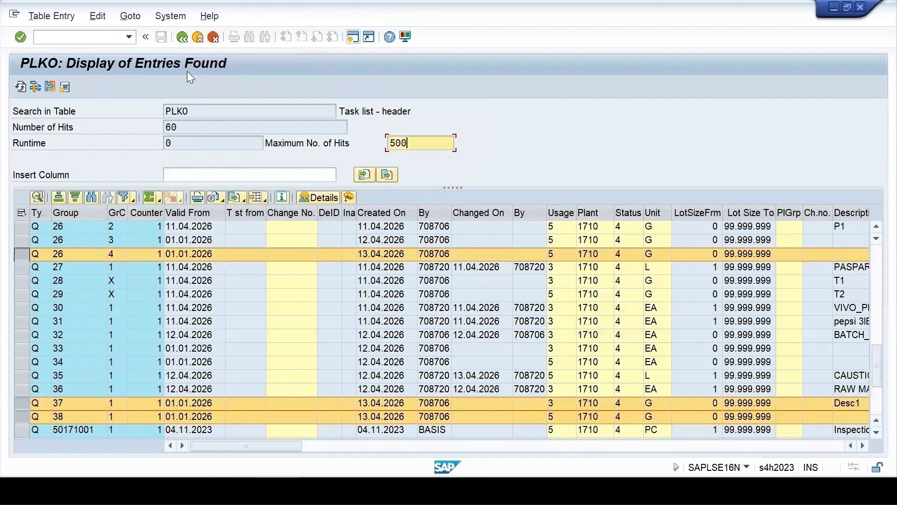
{"action": "left_click", "coordinate": [182, 37]}
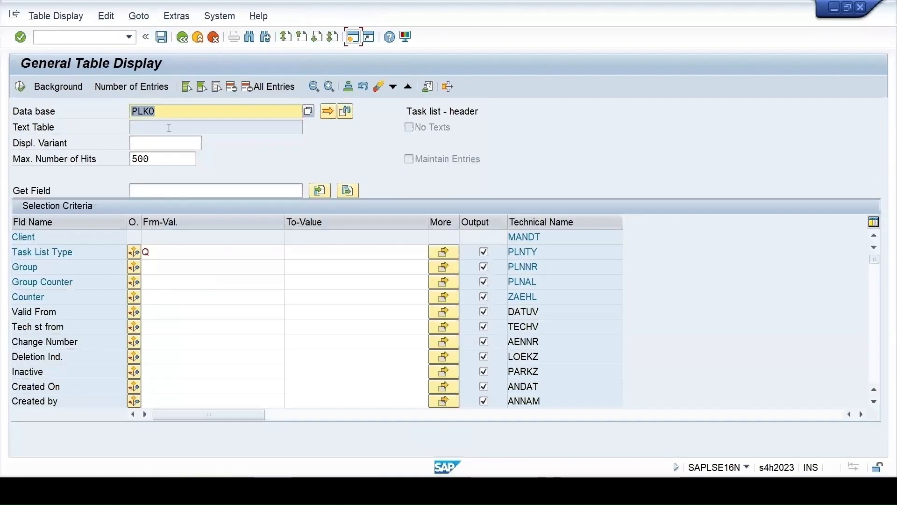
{"action": "type", "text": "map1"}
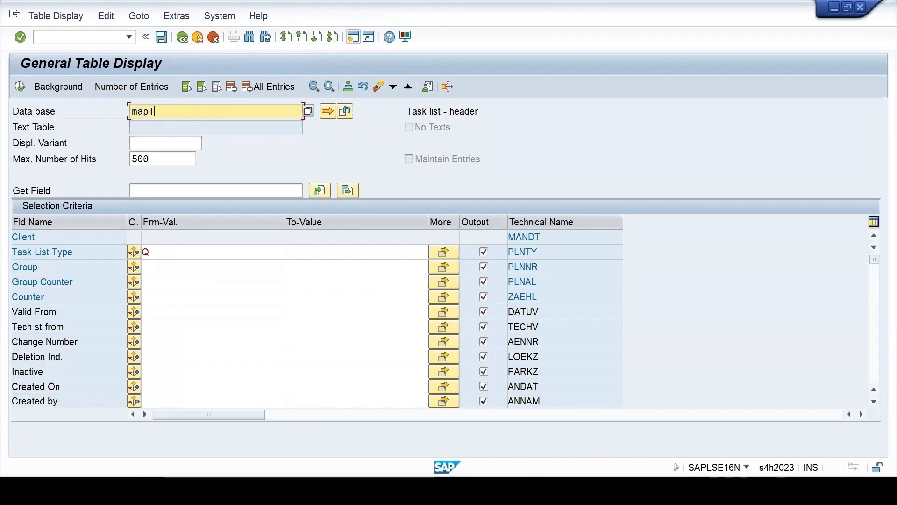
{"action": "key", "text": "Return"}
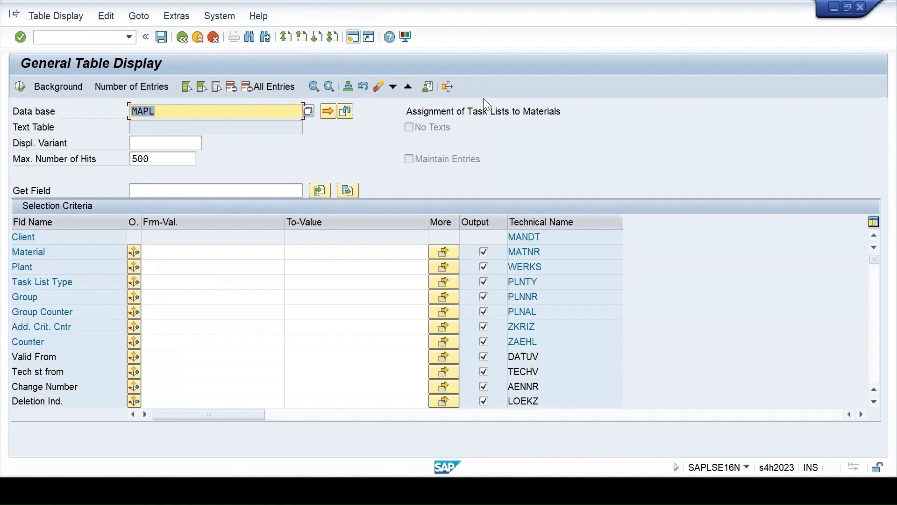
Restrict the MAPL selection to plant 1710 and task list type Q
{"action": "left_click", "coordinate": [160, 265]}
{"action": "type", "text": "1710"}
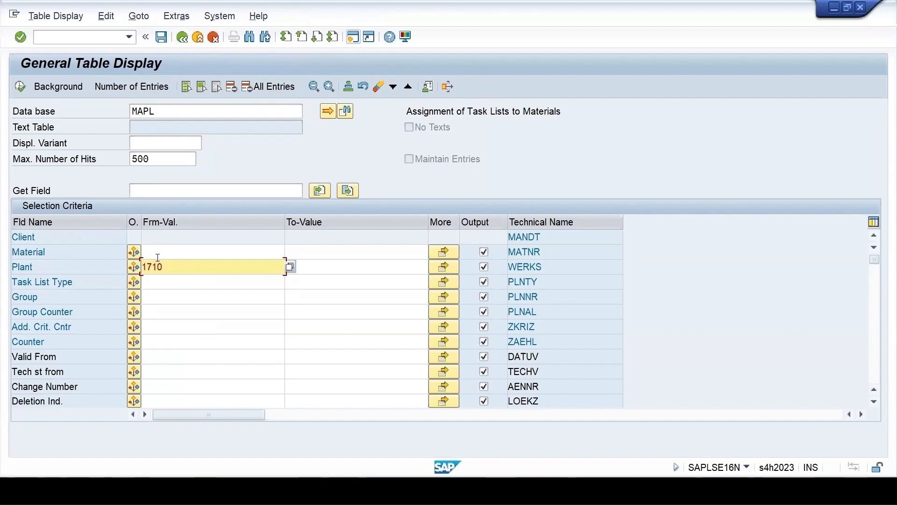
{"action": "left_click", "coordinate": [163, 286]}
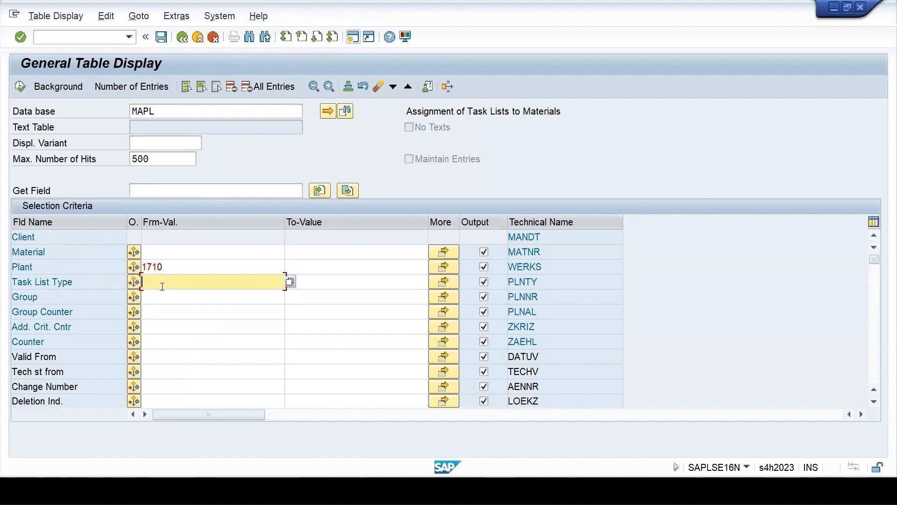
{"action": "type", "text": "q"}
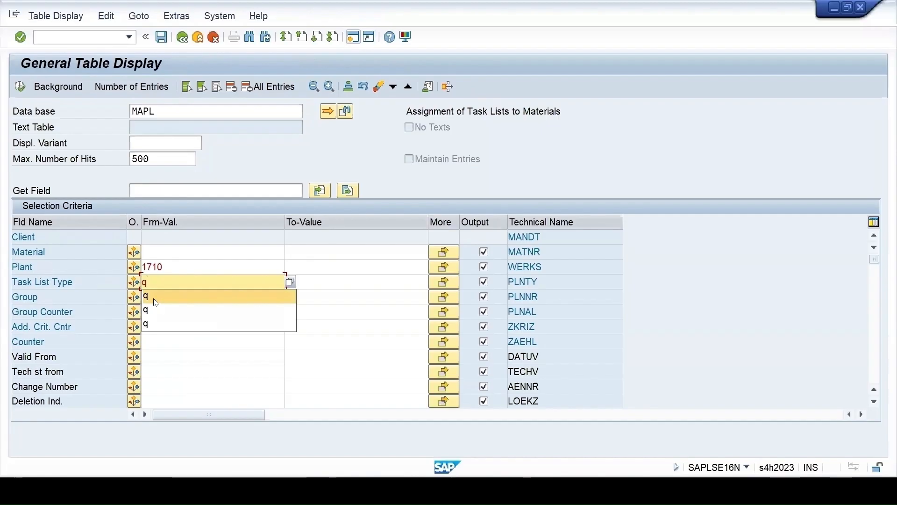
Open the multiple selection for Material, and look up the material numbers on the Material Assignment sheet of the Excel source file
{"action": "left_click", "coordinate": [444, 252]}
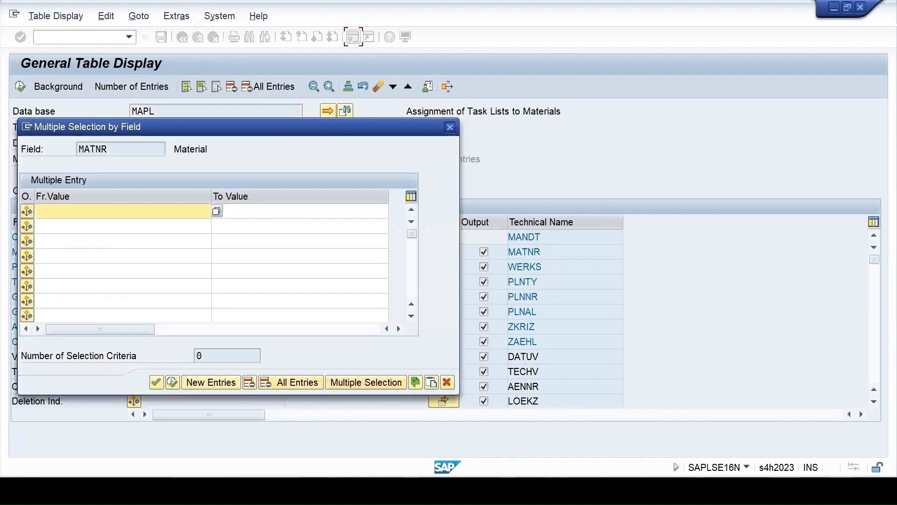
{"action": "key", "text": "alt+Tab"}
{"action": "left_click", "coordinate": [289, 450]}
{"action": "scroll", "coordinate": [373, 391], "scroll_direction": "up", "scroll_amount": 1}
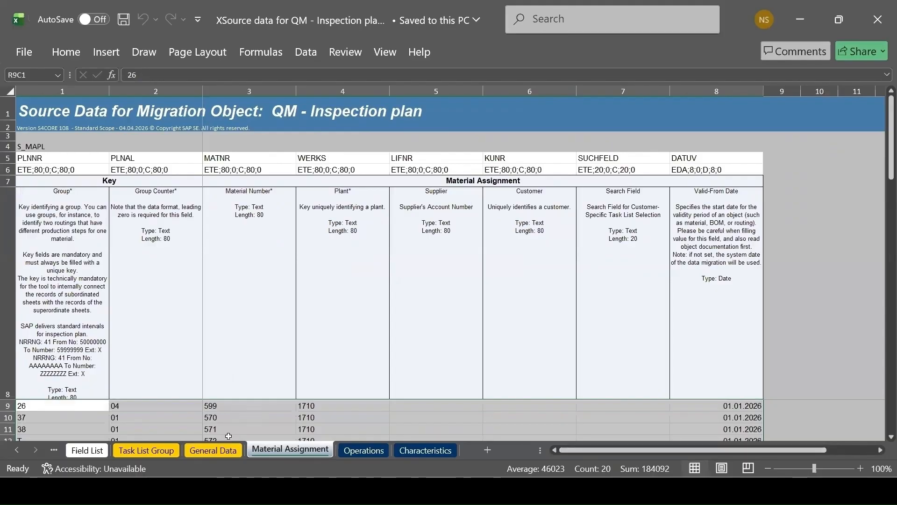
Back in SAP, enter materials 570, 571, 572 and 599 as multiple selection values and transfer them to the MAPL selection
{"action": "key", "text": "alt+Tab"}
{"action": "type", "text": "570"}
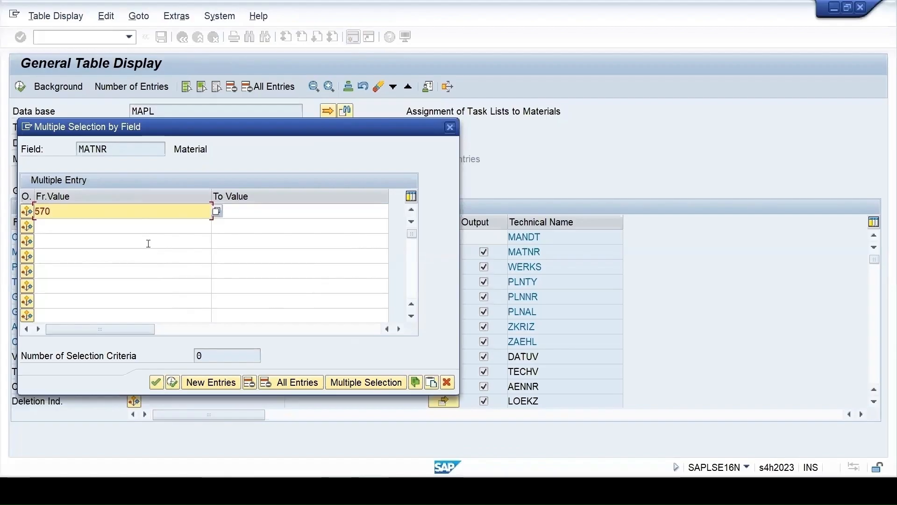
{"action": "left_click", "coordinate": [98, 224]}
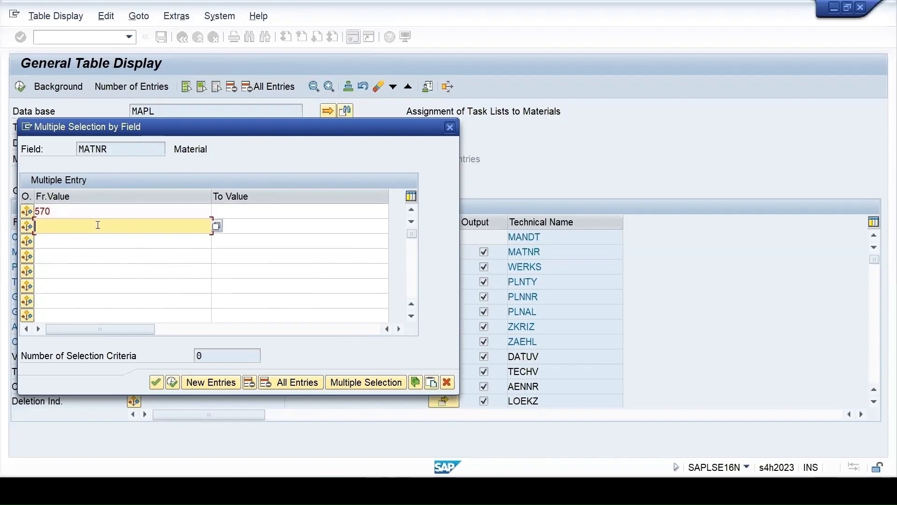
{"action": "type", "text": "571"}
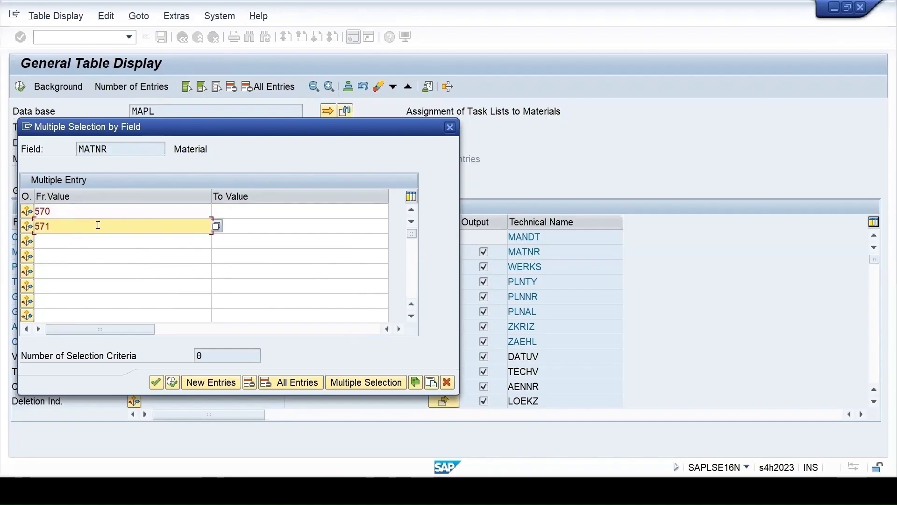
{"action": "left_click", "coordinate": [76, 239]}
{"action": "type", "text": "572"}
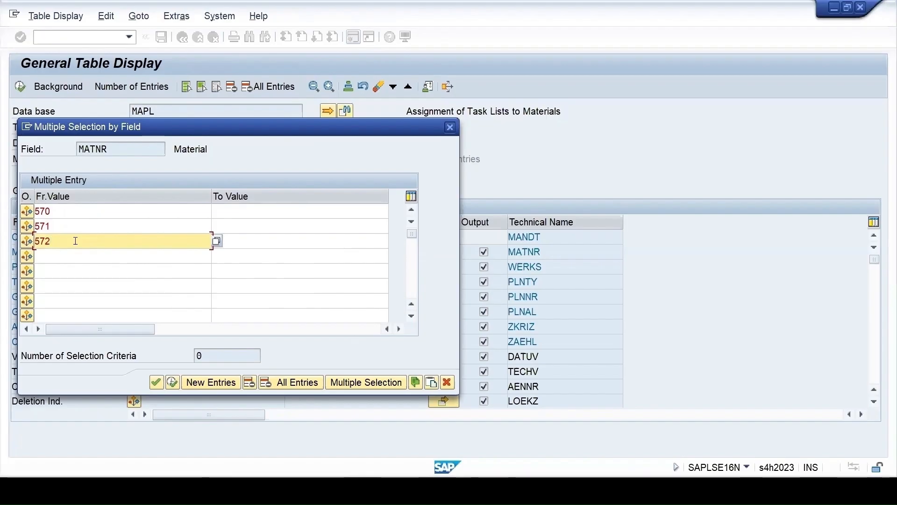
{"action": "left_click", "coordinate": [51, 258]}
{"action": "type", "text": "599"}
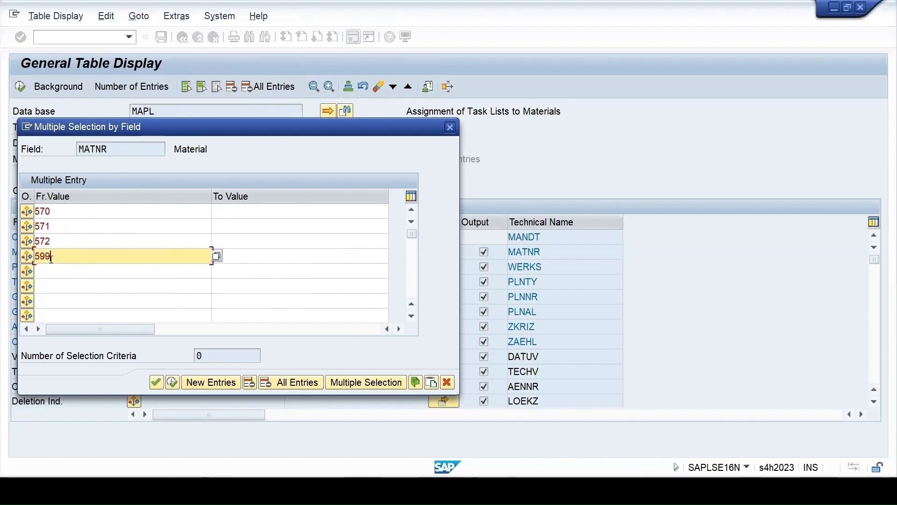
{"action": "left_click", "coordinate": [157, 382]}
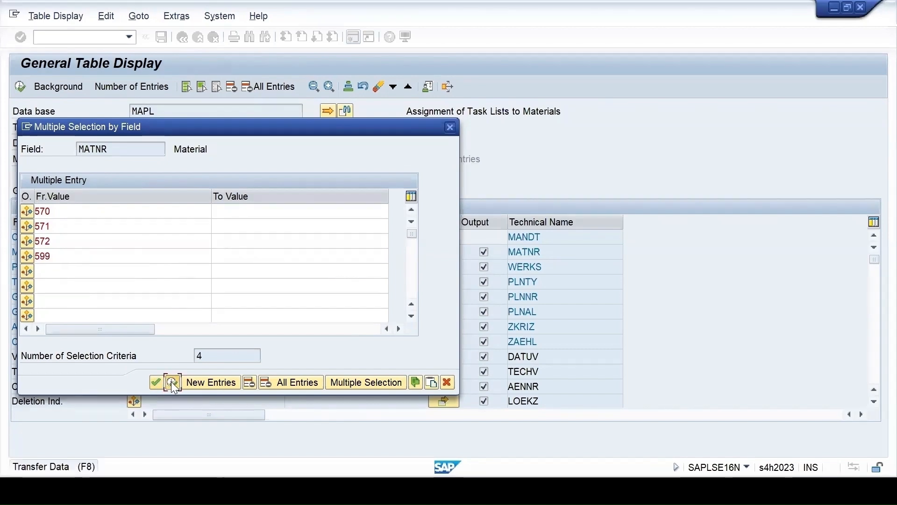
{"action": "left_click", "coordinate": [171, 382]}
Display the matching MAPL entries and mark the row for material 599, group counter 4, followed by the row for material 570
{"action": "left_click", "coordinate": [20, 87]}
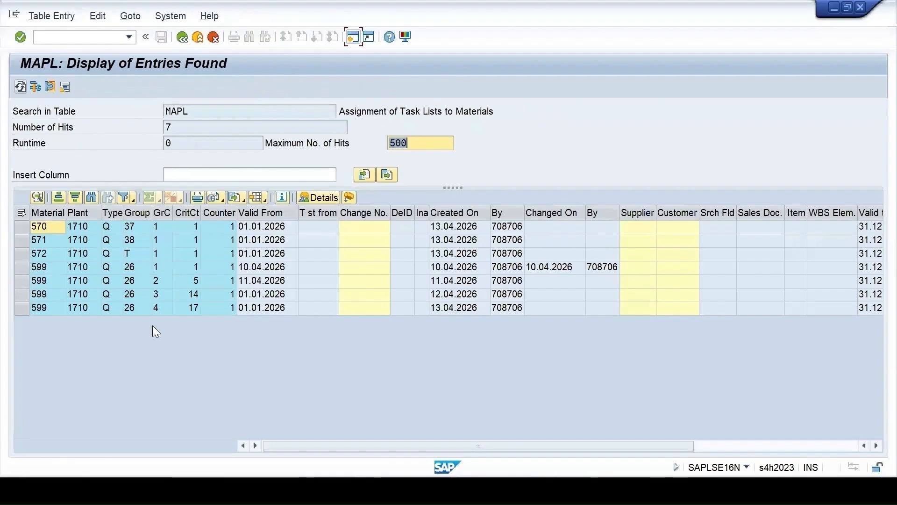
{"action": "left_click", "coordinate": [163, 304]}
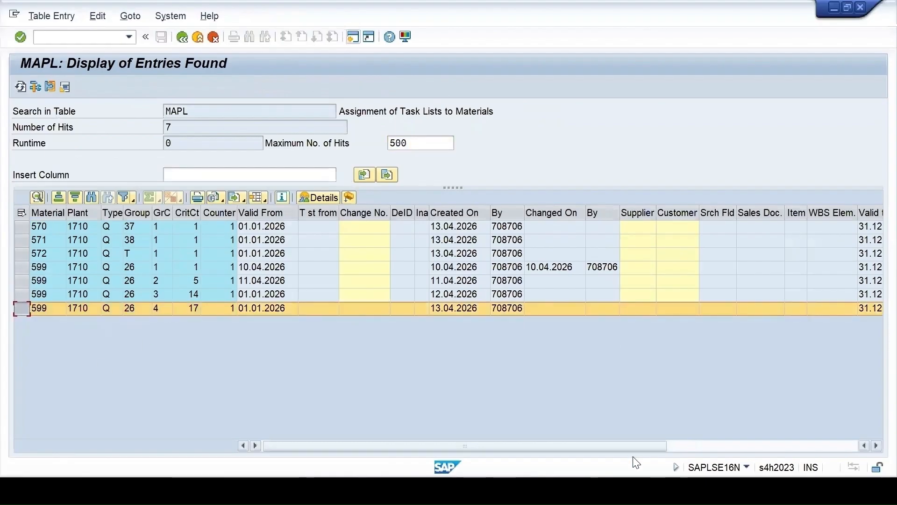
{"action": "left_click_drag", "start_coordinate": [642, 448], "coordinate": [266, 424]}
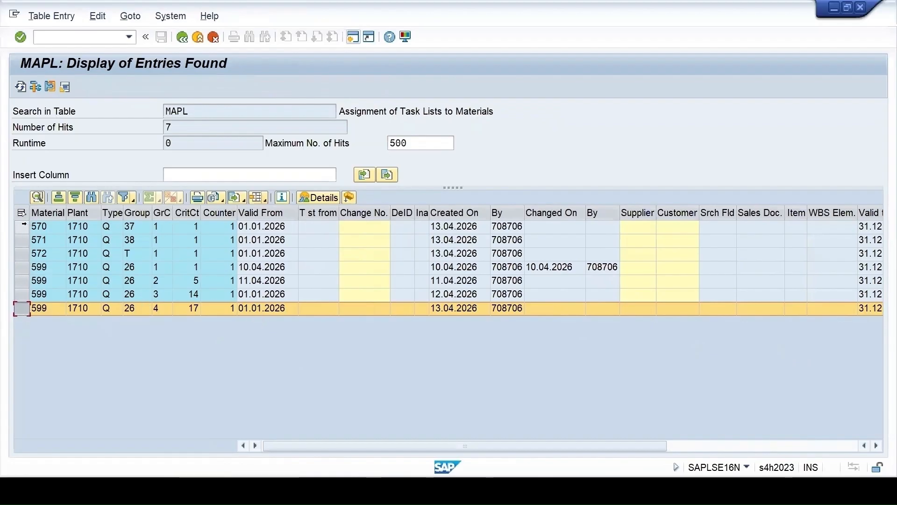
{"action": "left_click", "coordinate": [27, 228]}
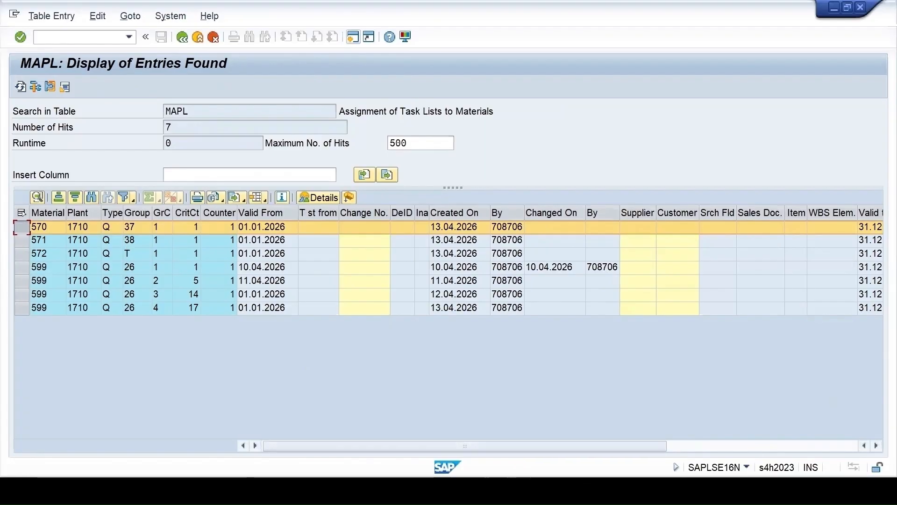
Reload the ROUTING_Q number range intervals in their session, check the number range status, and return to the MAPL entries
{"action": "left_click", "coordinate": [483, 455]}
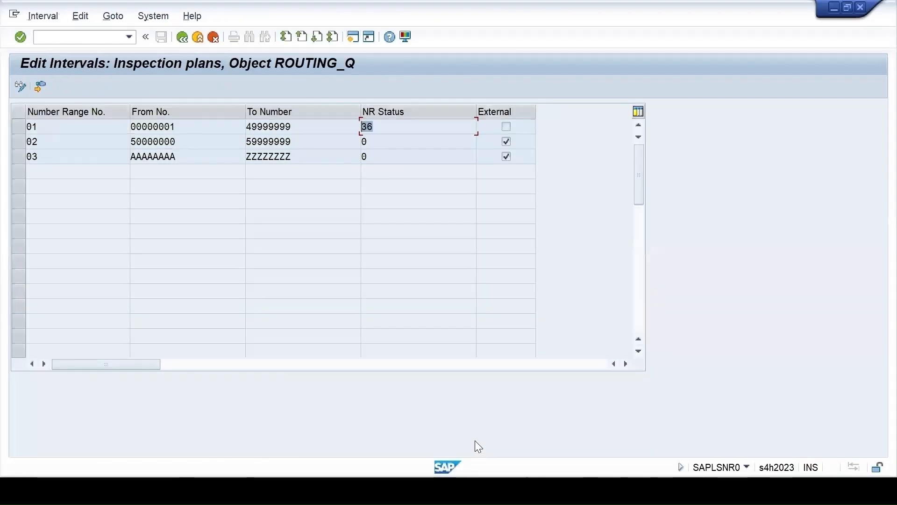
{"action": "left_click", "coordinate": [182, 35]}
{"action": "mouse_move", "coordinate": [540, 491]}
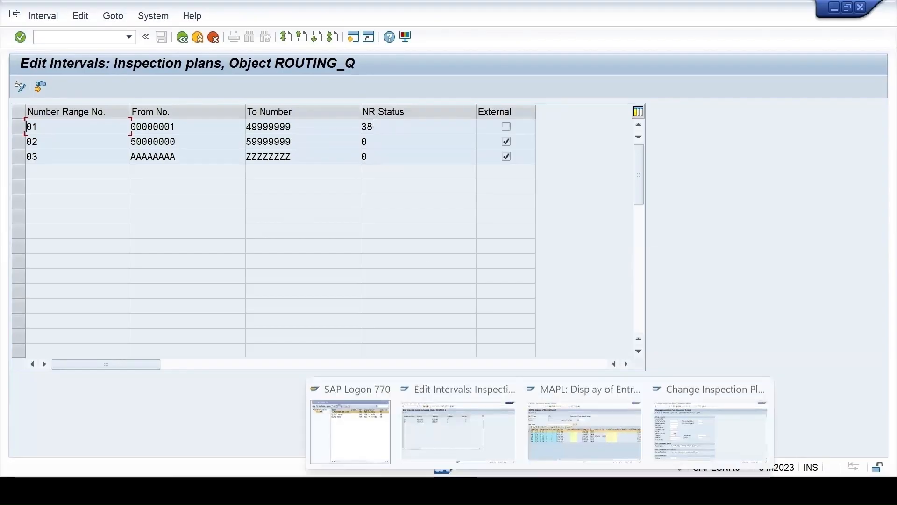
{"action": "left_click", "coordinate": [565, 454]}
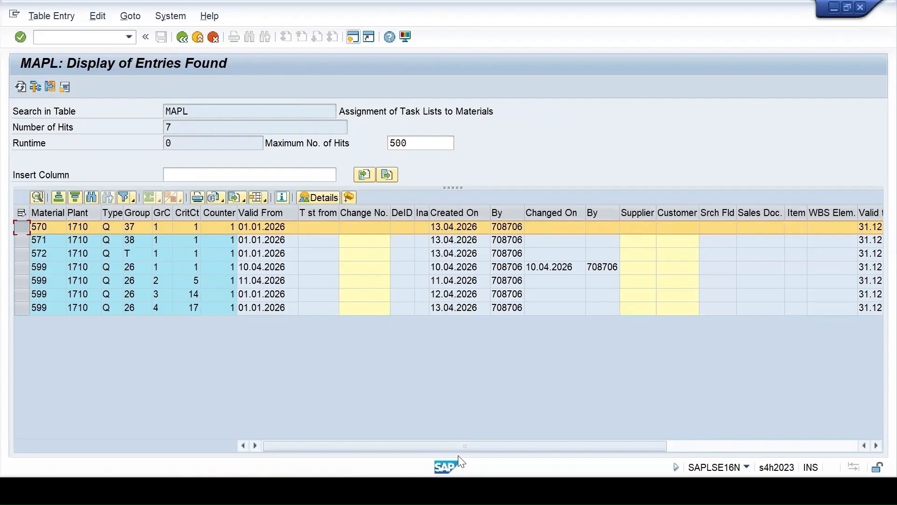
{"action": "mouse_move", "coordinate": [540, 490]}
{"action": "left_click", "coordinate": [486, 480]}
{"action": "left_click", "coordinate": [584, 446]}
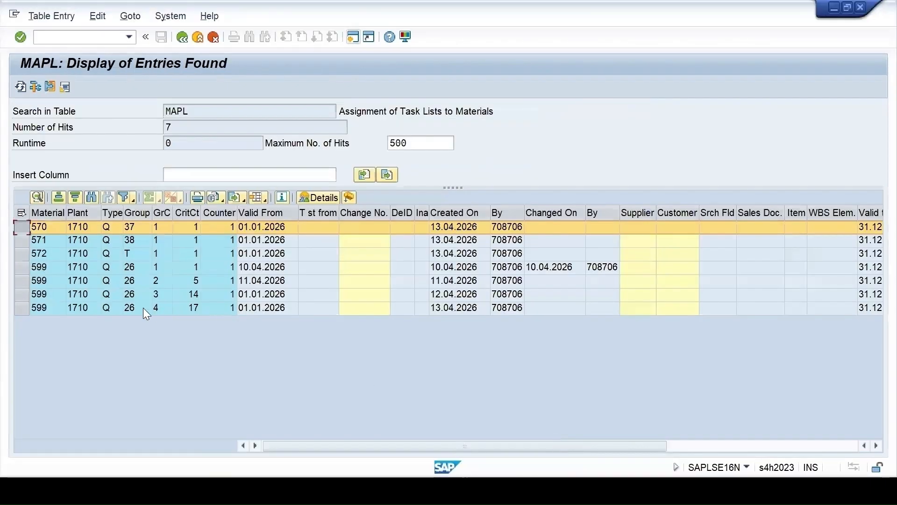
Change the table to PLPO and display its entries for task list type Q
{"action": "left_click", "coordinate": [183, 37]}
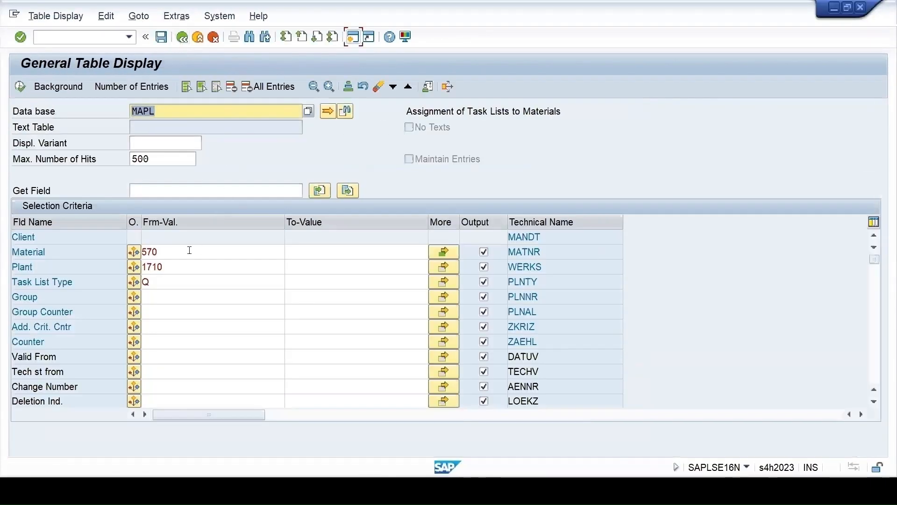
{"action": "type", "text": "pl"}
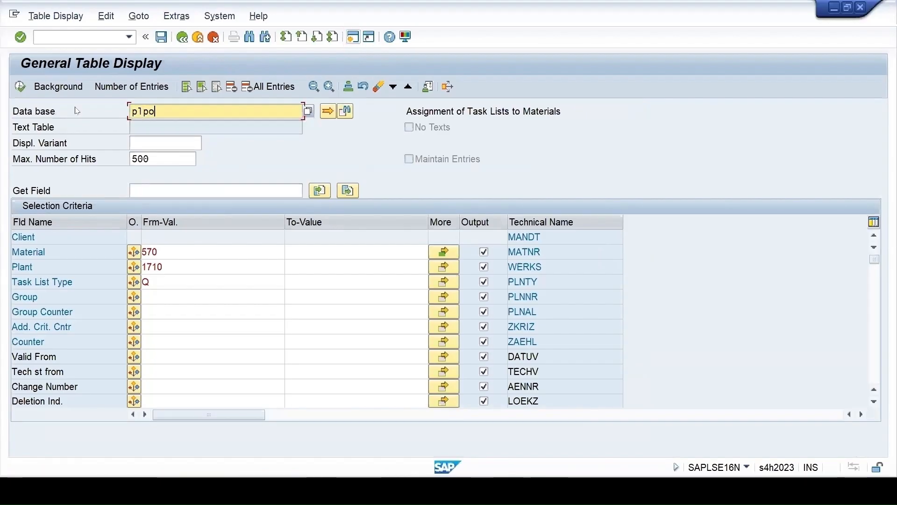
{"action": "type", "text": "po"}
{"action": "key", "text": "Return"}
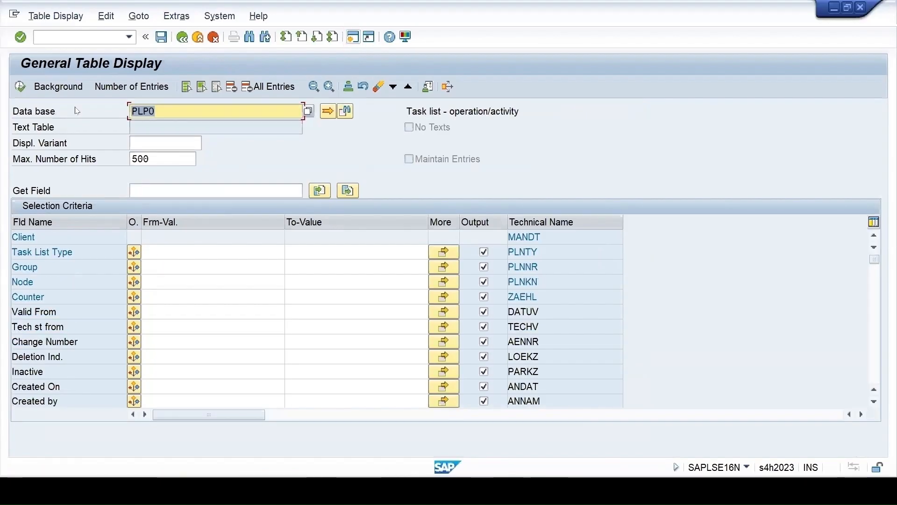
{"action": "left_click", "coordinate": [149, 256]}
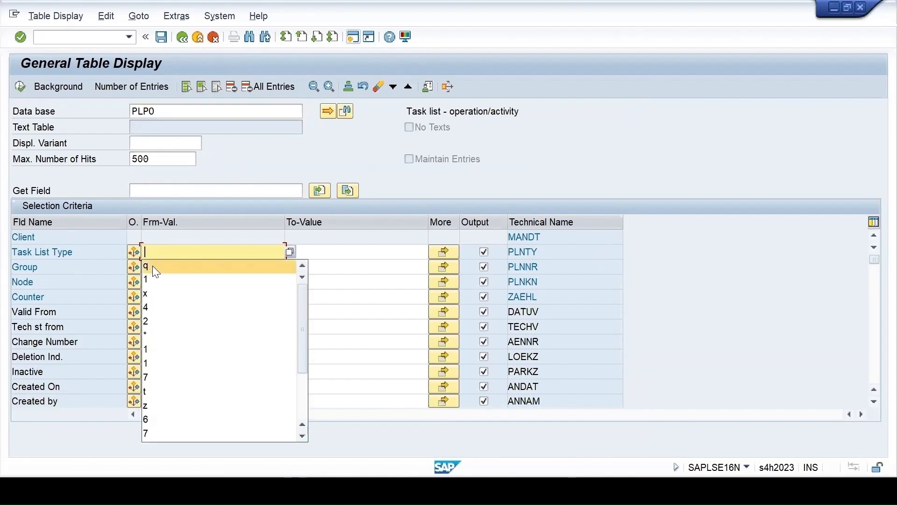
{"action": "type", "text": "q"}
{"action": "left_click", "coordinate": [20, 86]}
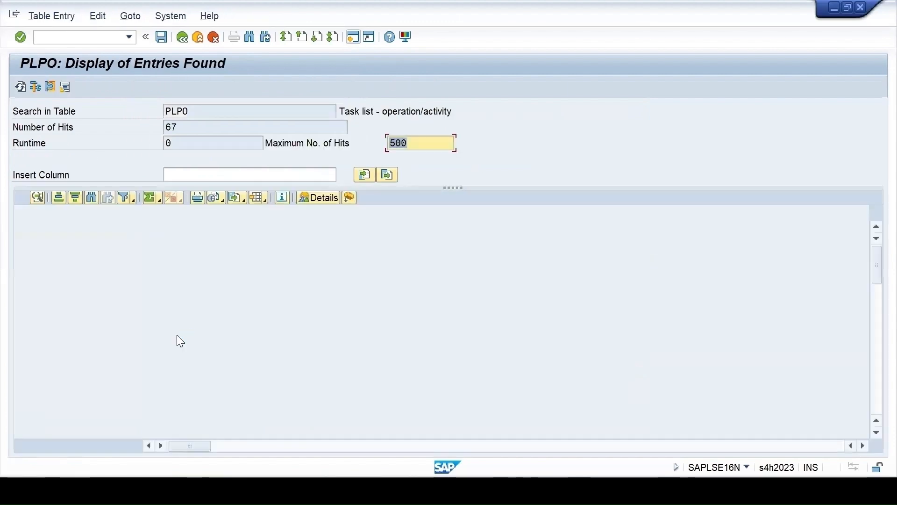
Mark the PLPO operation rows for groups 37, 38 and T, and for group 26, node 16
{"action": "scroll", "coordinate": [31, 322], "scroll_direction": "down", "scroll_amount": 15}
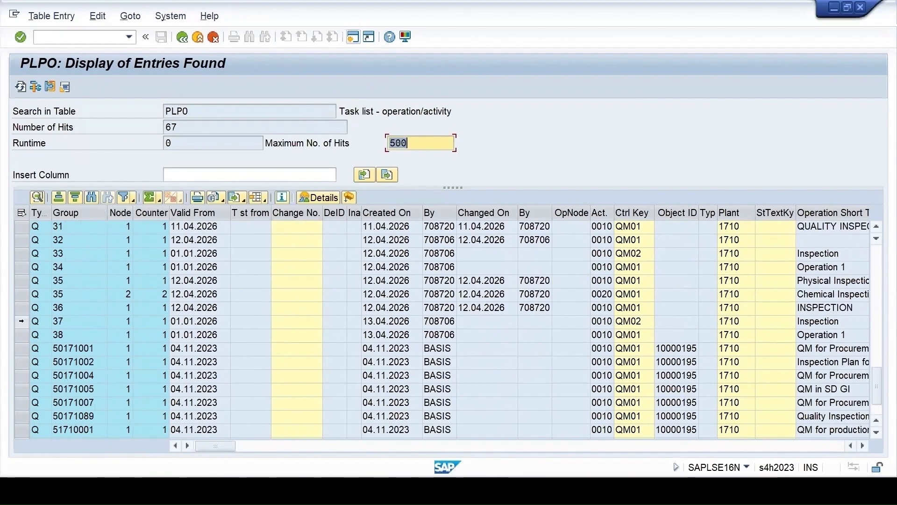
{"action": "left_click", "coordinate": [21, 322]}
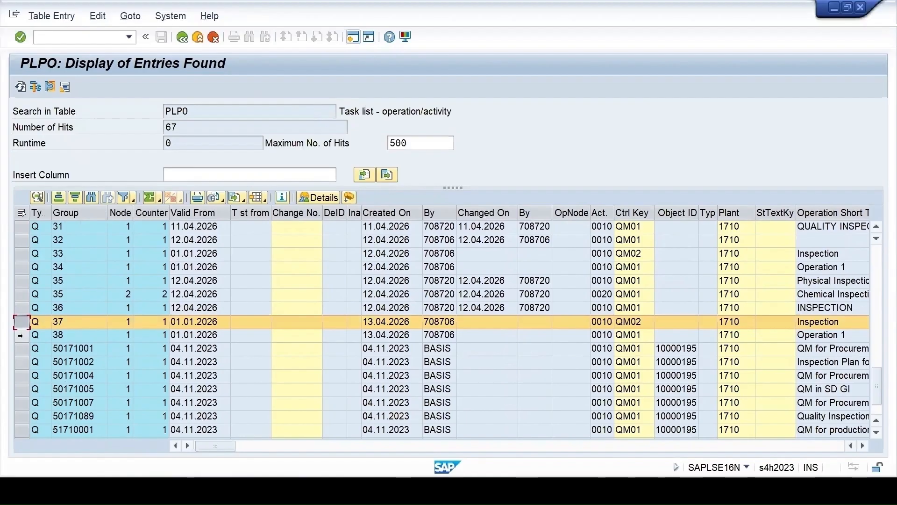
{"action": "left_click", "coordinate": [21, 335], "text": "ctrl"}
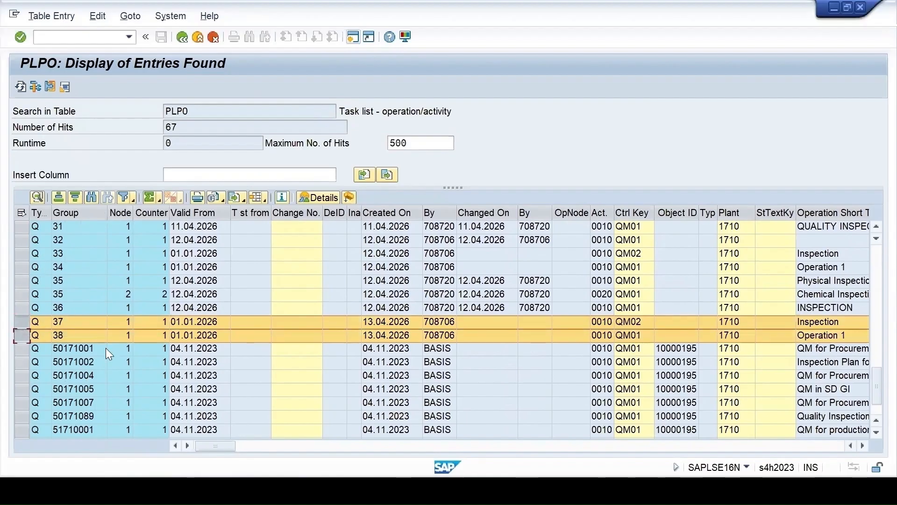
{"action": "scroll", "coordinate": [106, 348], "scroll_direction": "down", "scroll_amount": 1}
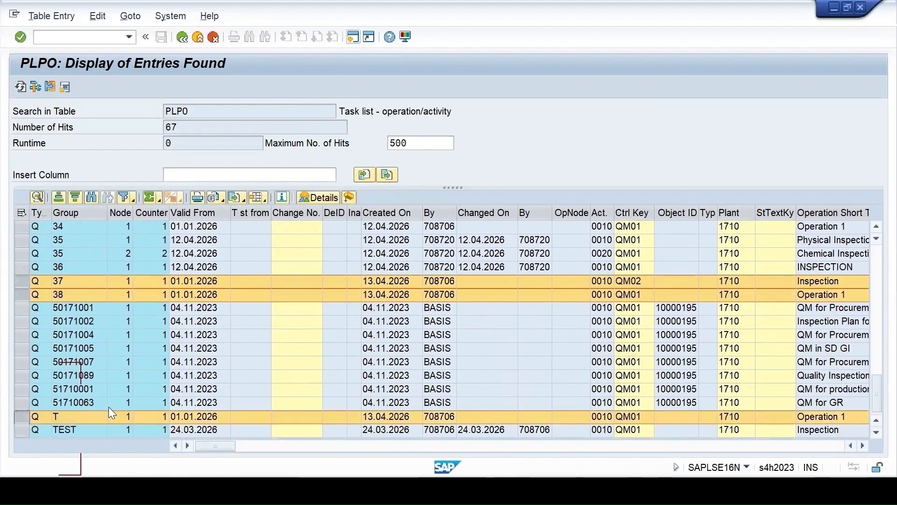
{"action": "scroll", "coordinate": [109, 407], "scroll_direction": "up", "scroll_amount": 7}
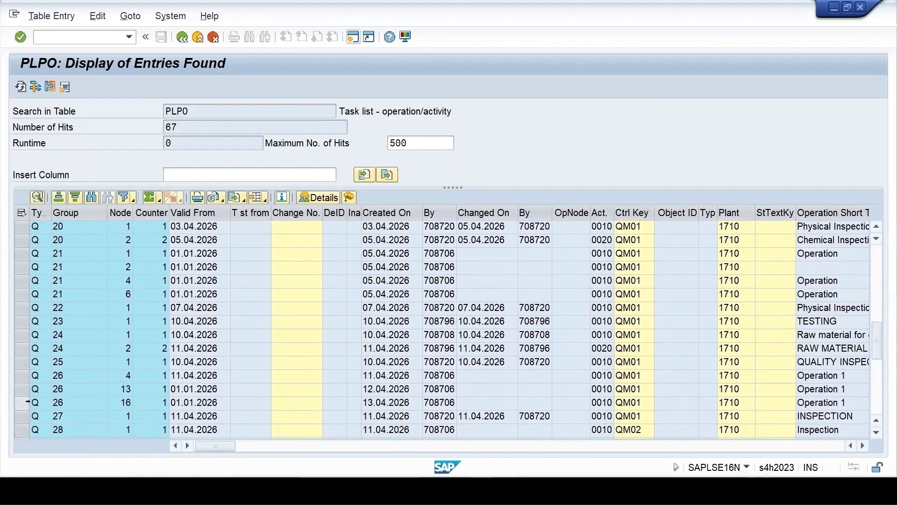
{"action": "left_click", "coordinate": [95, 403]}
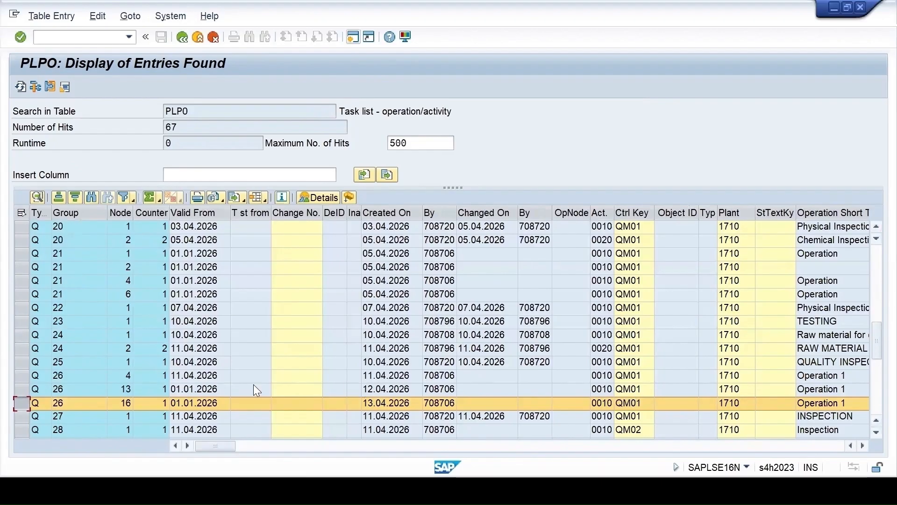
Review the remaining PLPO columns of the marked operation rows for groups 37 and 38, and return to the table selection
{"action": "scroll", "coordinate": [215, 375], "scroll_direction": "down", "scroll_amount": 6}
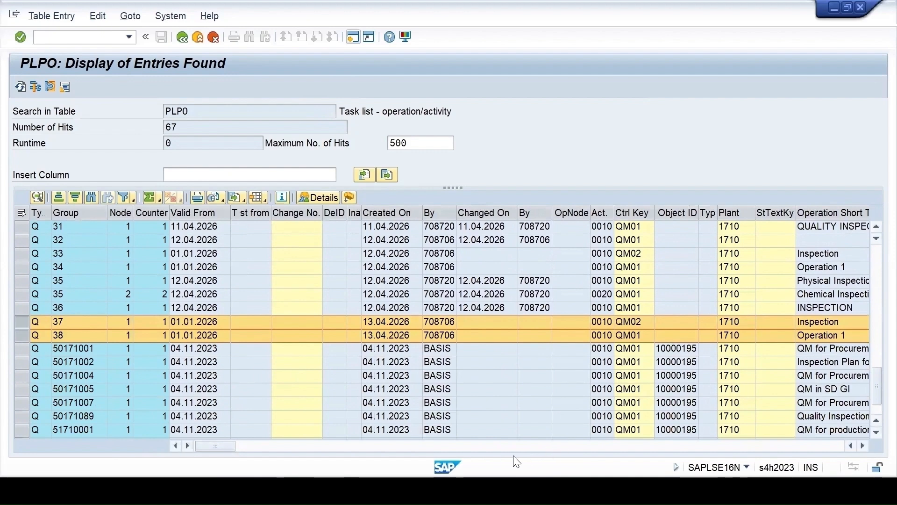
{"action": "left_click", "coordinate": [268, 446]}
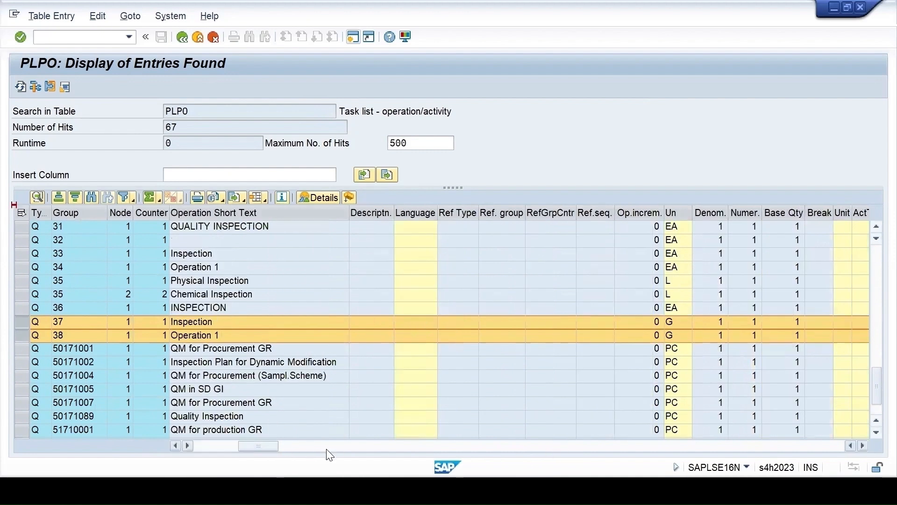
{"action": "left_click", "coordinate": [355, 446]}
{"action": "left_click", "coordinate": [408, 446]}
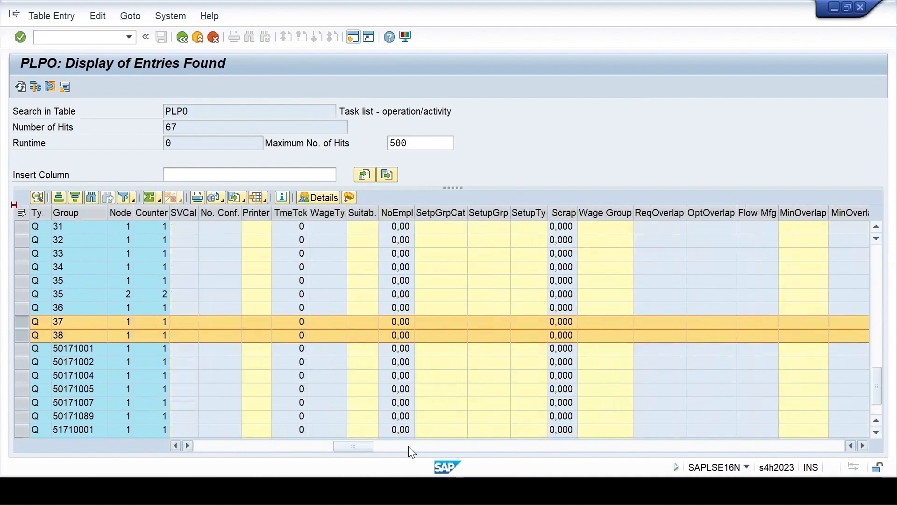
{"action": "left_click", "coordinate": [427, 446]}
{"action": "left_click", "coordinate": [464, 446]}
{"action": "left_click", "coordinate": [182, 36]}
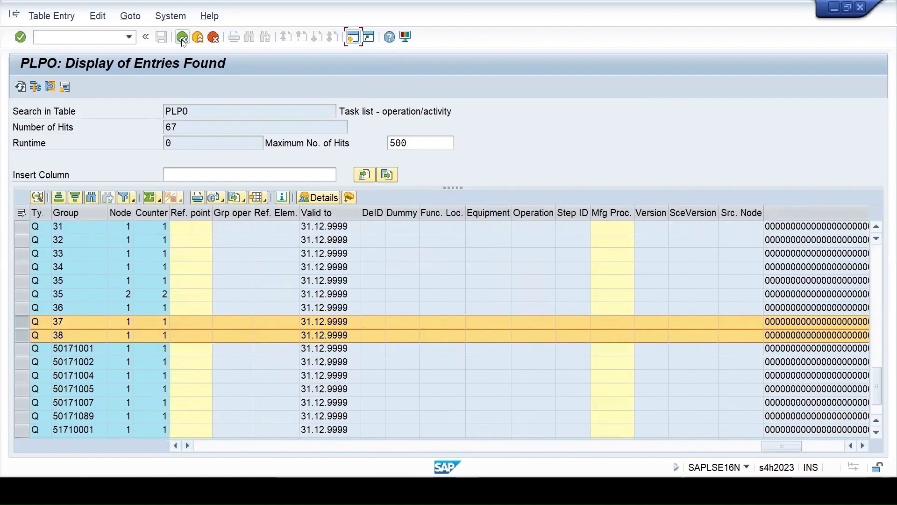
Change the table to PLMK and display its inspection plan characteristics for task list type Q
{"action": "left_click", "coordinate": [161, 110]}
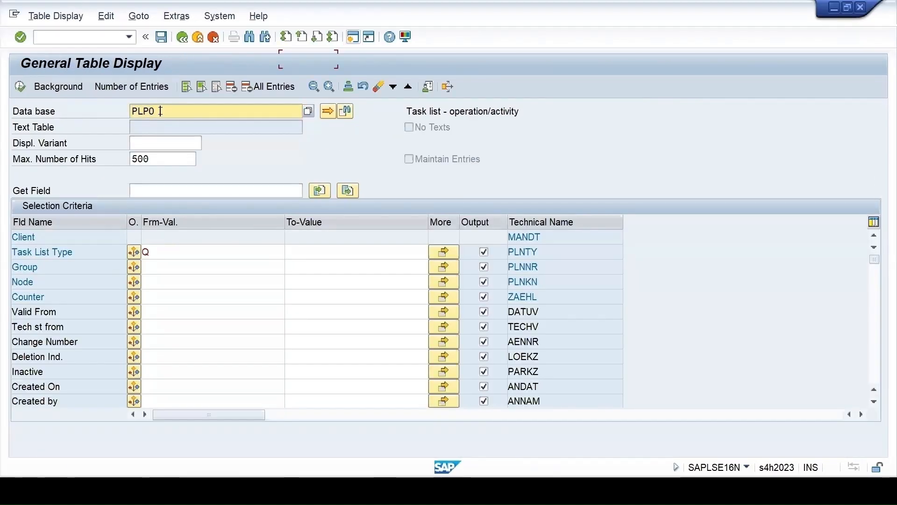
{"action": "left_click", "coordinate": [160, 111]}
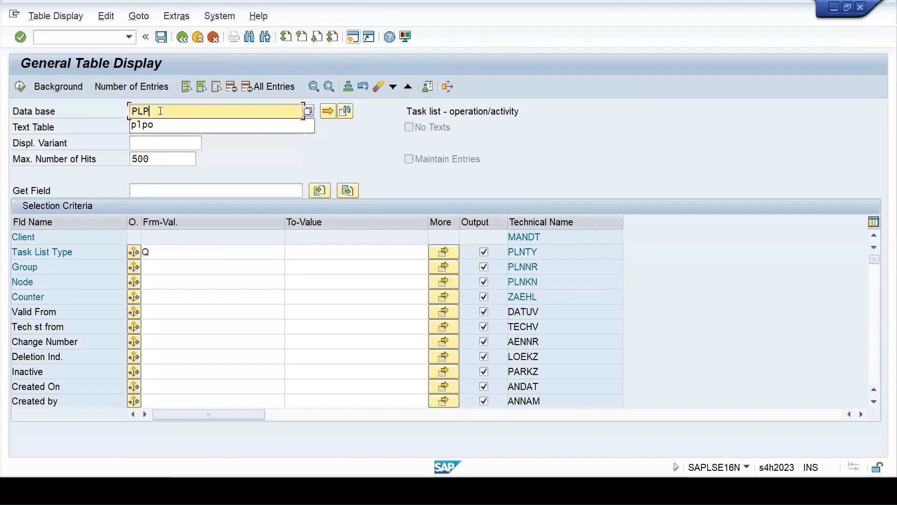
{"action": "key", "text": "BackSpace"}
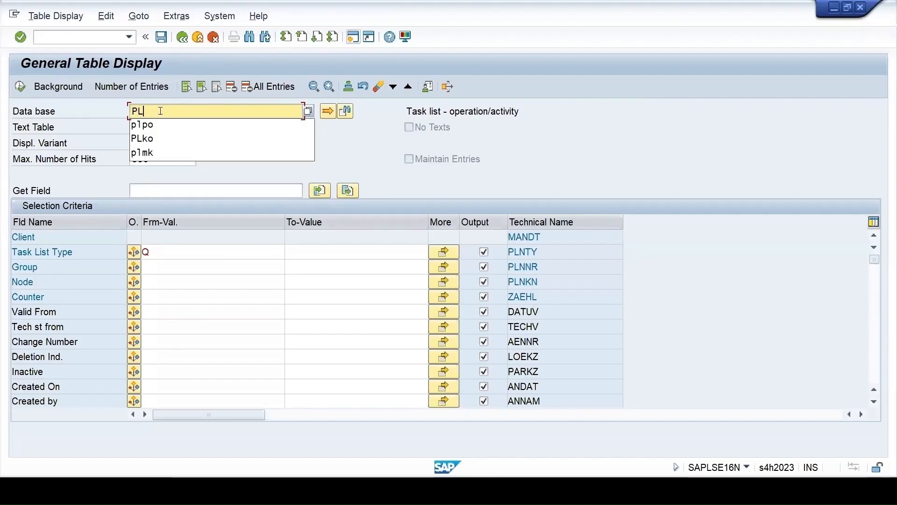
{"action": "left_click", "coordinate": [165, 154]}
{"action": "key", "text": "Return"}
{"action": "left_click", "coordinate": [152, 252]}
{"action": "left_click", "coordinate": [153, 265]}
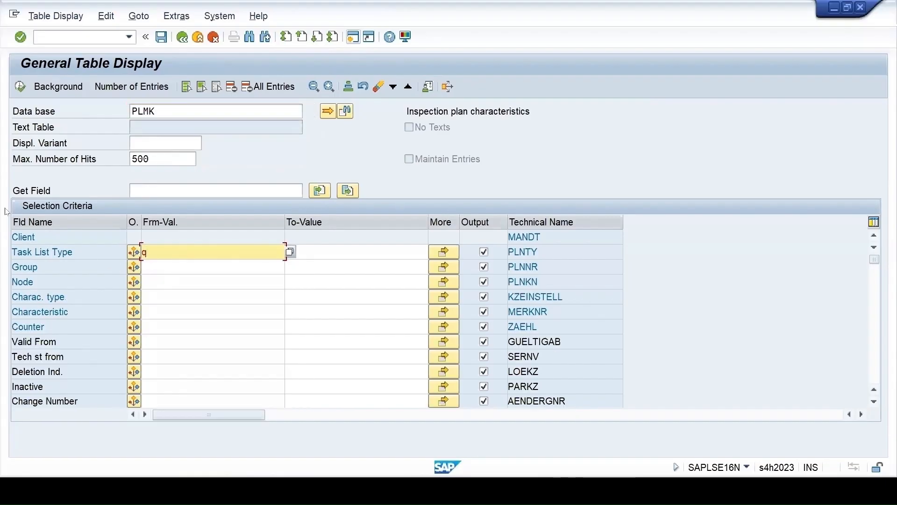
{"action": "left_click", "coordinate": [14, 92]}
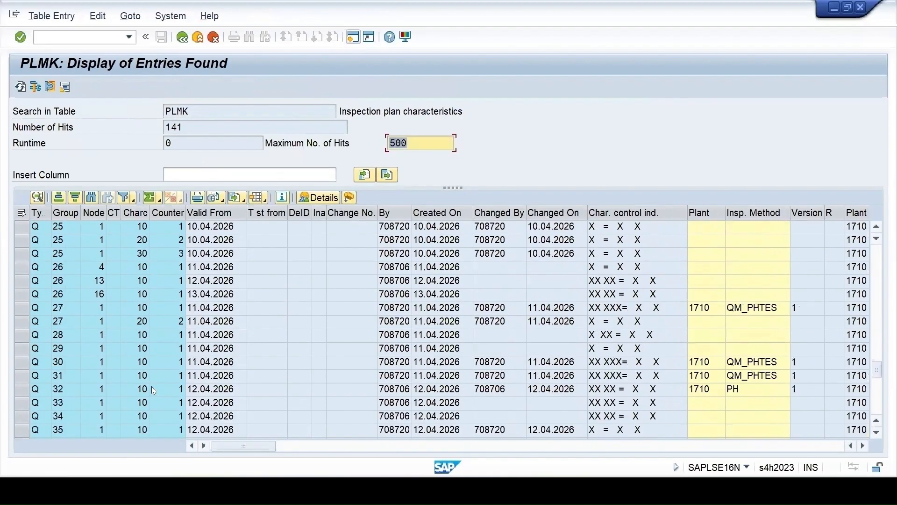
Mark the PLMK characteristic rows for groups 37 and 38 and review their remaining columns through to the valid-to date
{"action": "scroll", "coordinate": [151, 387], "scroll_direction": "down", "scroll_amount": 6}
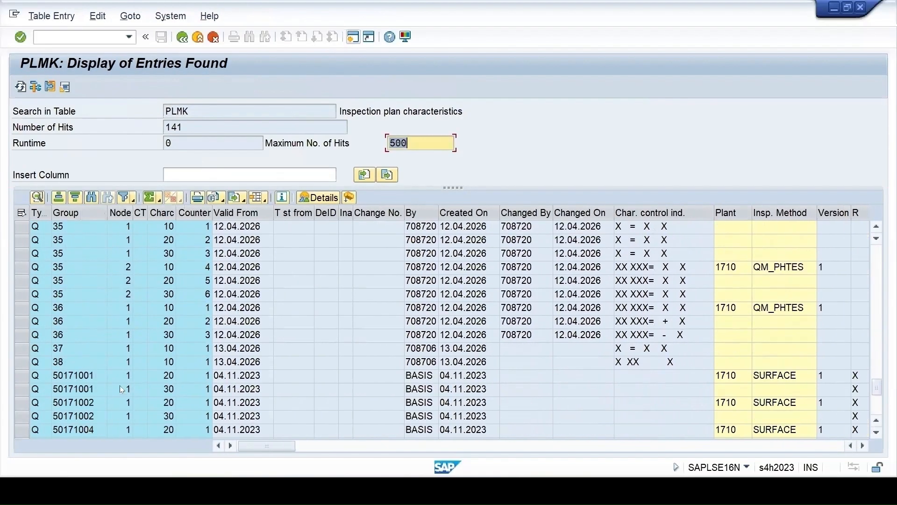
{"action": "left_click", "coordinate": [16, 349]}
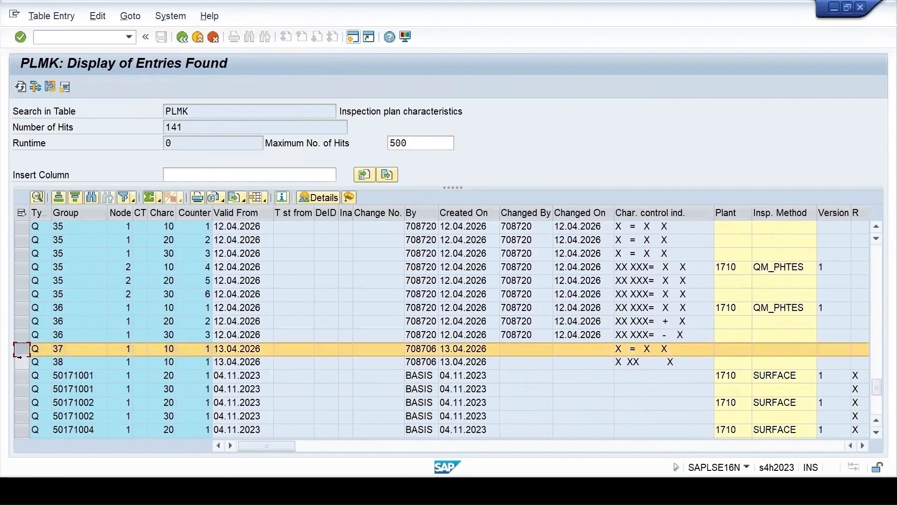
{"action": "left_click", "coordinate": [20, 361], "text": "shift"}
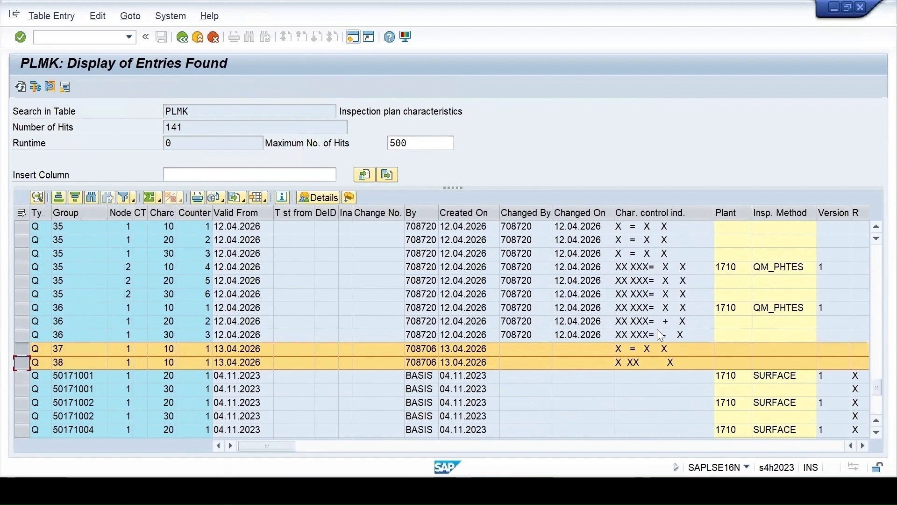
{"action": "left_click", "coordinate": [467, 445]}
{"action": "left_click", "coordinate": [469, 444]}
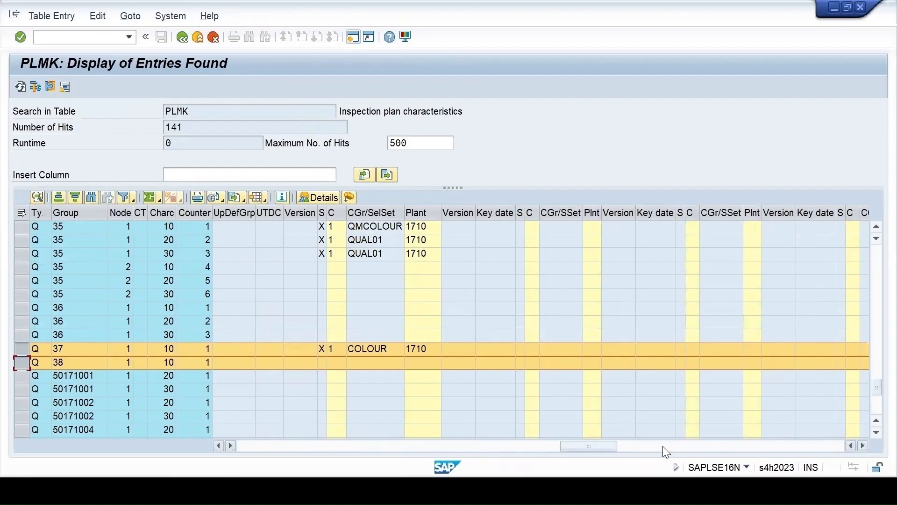
{"action": "left_click", "coordinate": [719, 448]}
{"action": "left_click", "coordinate": [751, 448]}
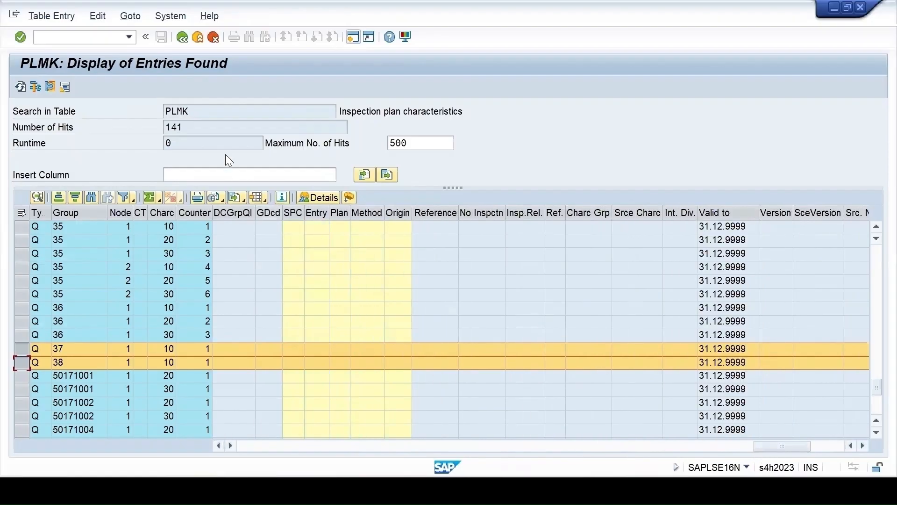
Start transaction QP02 in a new session and open the inspection plan of group 37
{"action": "left_click", "coordinate": [351, 38]}
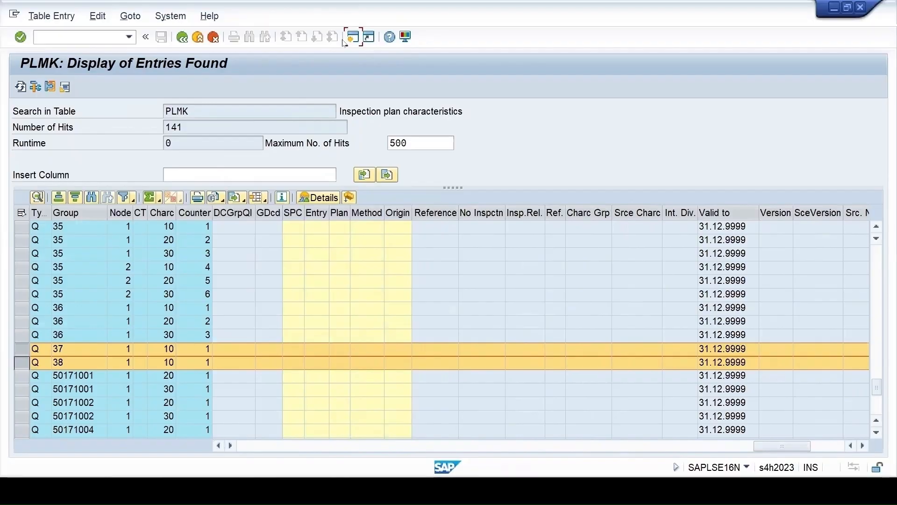
{"action": "type", "text": "qp02"}
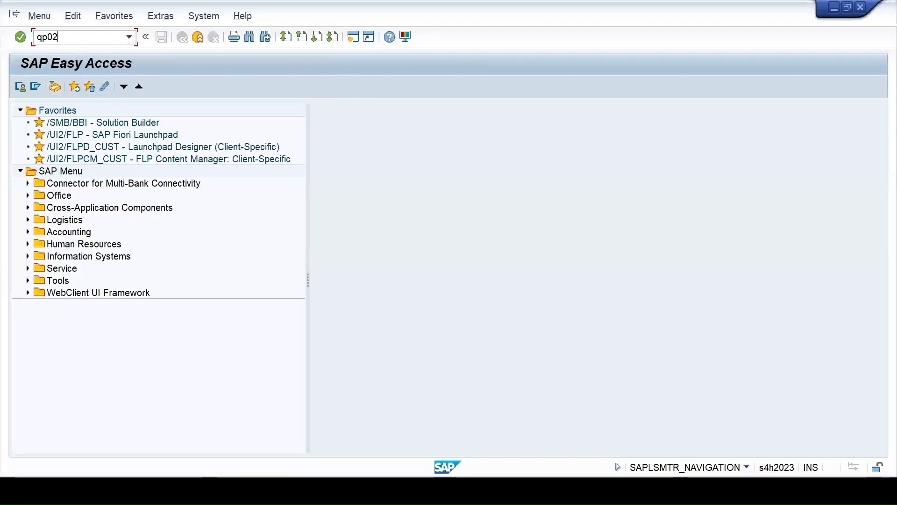
{"action": "key", "text": "Return"}
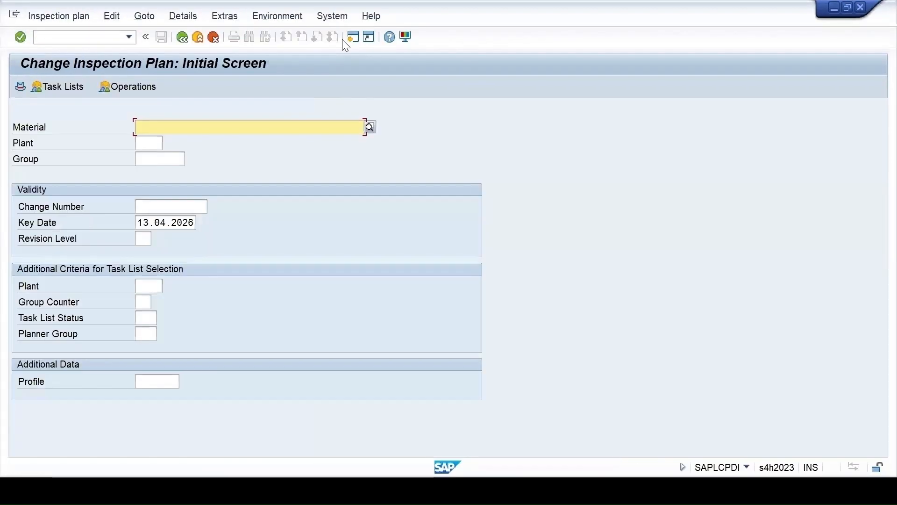
{"action": "left_click", "coordinate": [163, 161]}
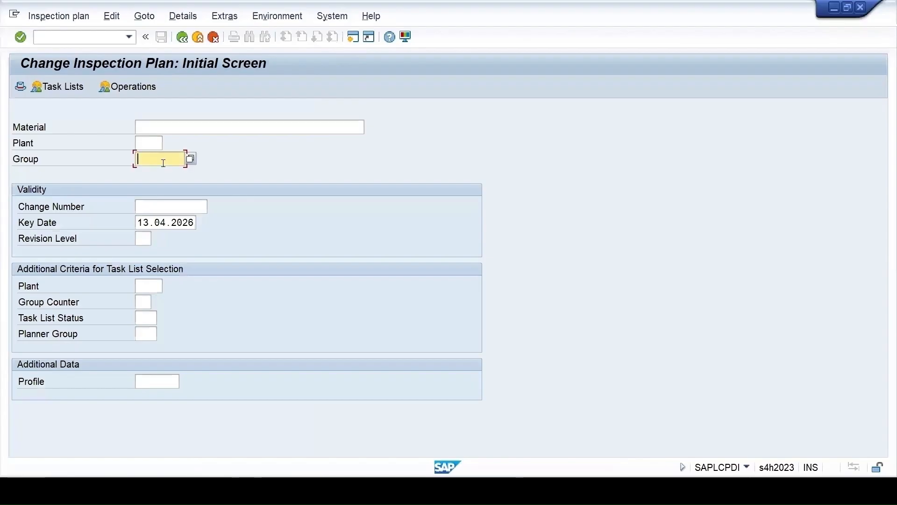
{"action": "type", "text": "37"}
{"action": "key", "text": "Return"}
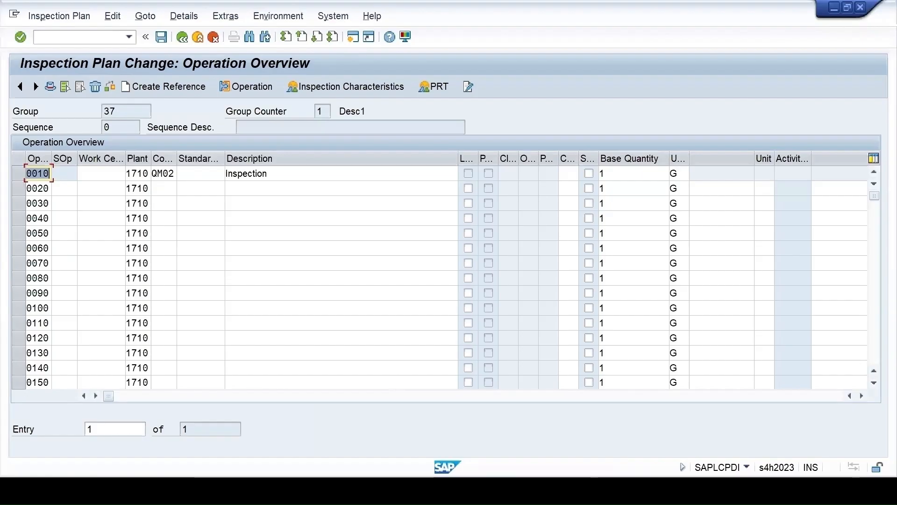
Switch to the Excel source workbook, examine the group 37 row on the Operations sheet, and return to the SAP operation overview
{"action": "left_click", "coordinate": [591, 490]}
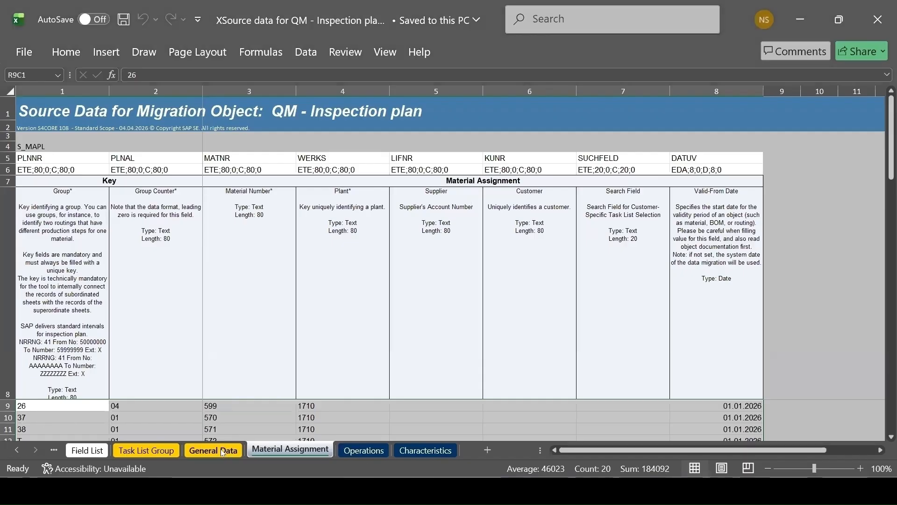
{"action": "left_click", "coordinate": [364, 451]}
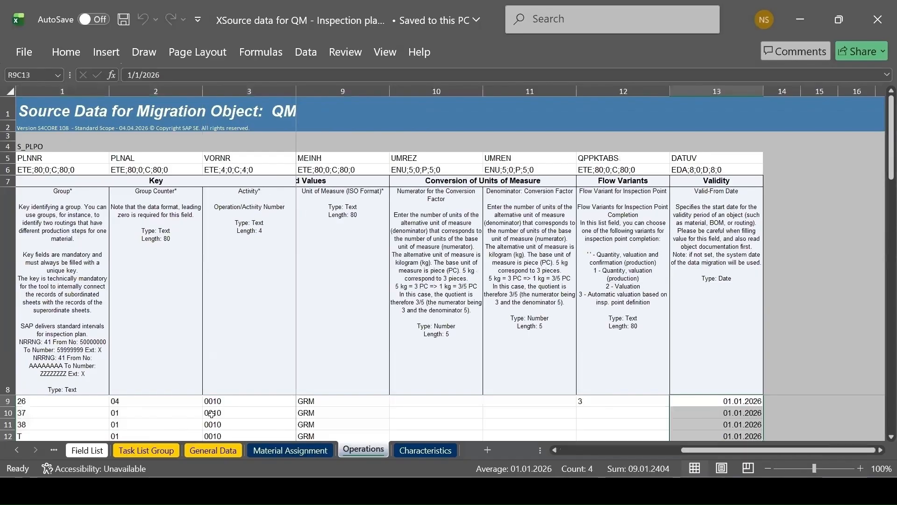
{"action": "left_click", "coordinate": [34, 411]}
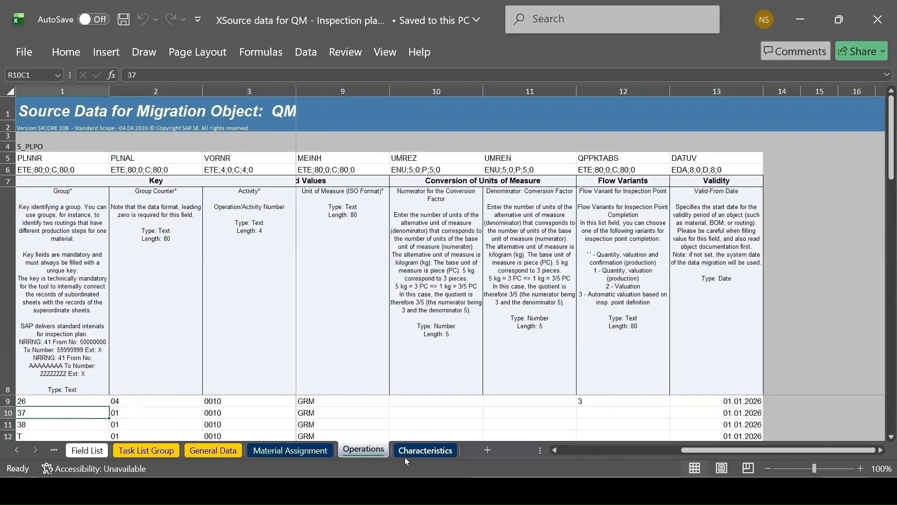
{"action": "left_click_drag", "start_coordinate": [699, 451], "coordinate": [521, 458]}
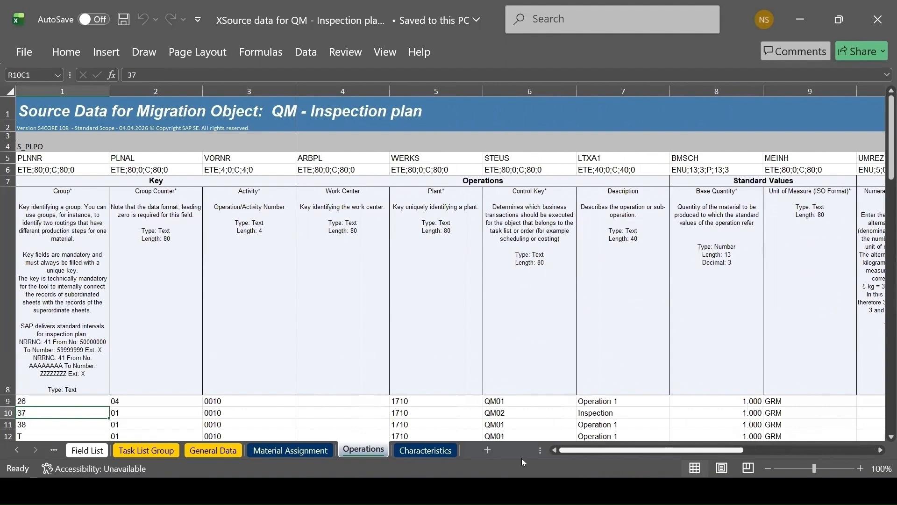
{"action": "left_click", "coordinate": [8, 413]}
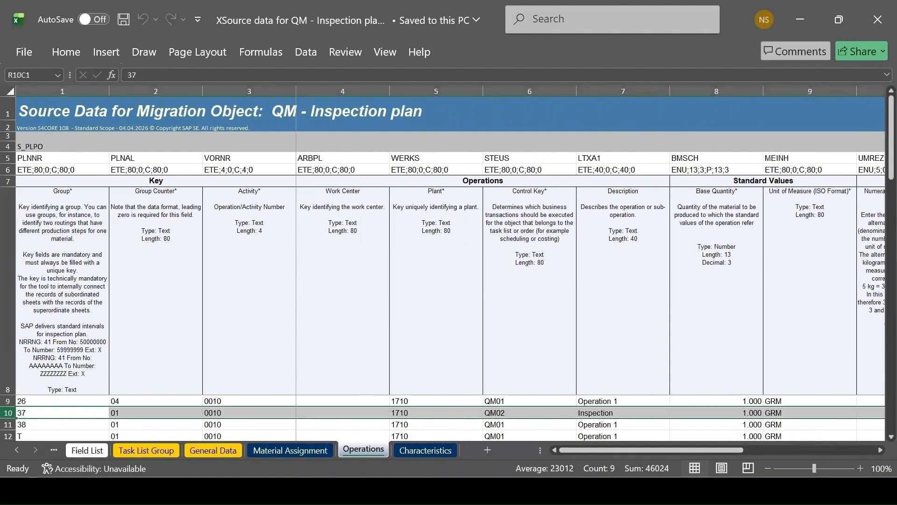
{"action": "mouse_move", "coordinate": [540, 491]}
{"action": "left_click", "coordinate": [778, 431]}
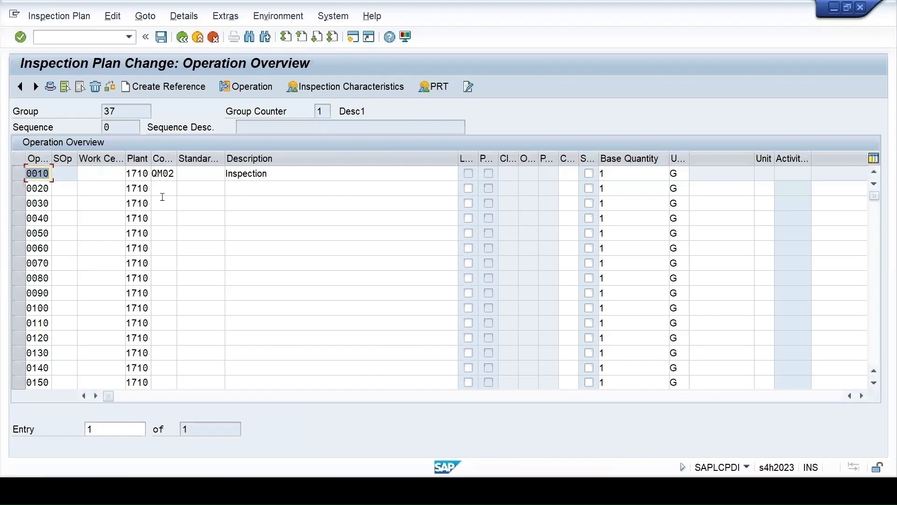
Open the plan's header details in SAP and compare them with the group 37 row on the Excel workbook's General Data sheet
{"action": "left_click", "coordinate": [51, 86]}
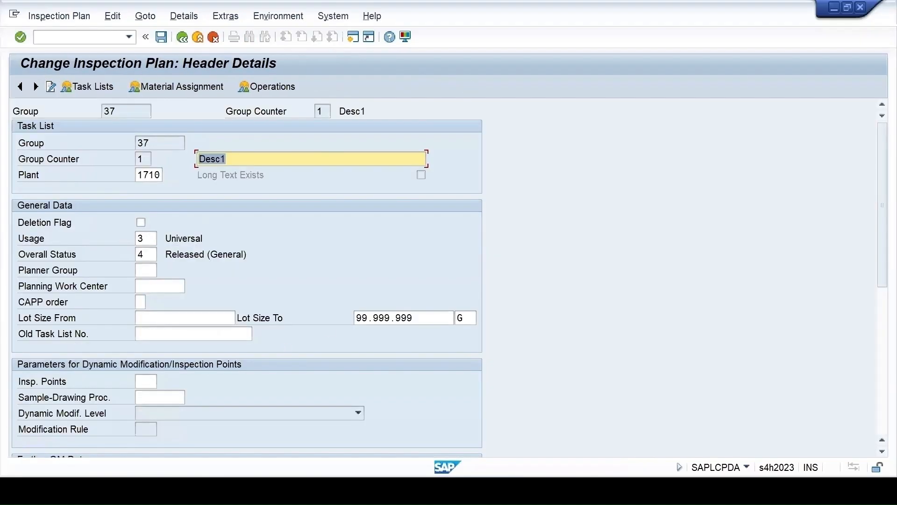
{"action": "mouse_move", "coordinate": [593, 490]}
{"action": "left_click", "coordinate": [593, 434]}
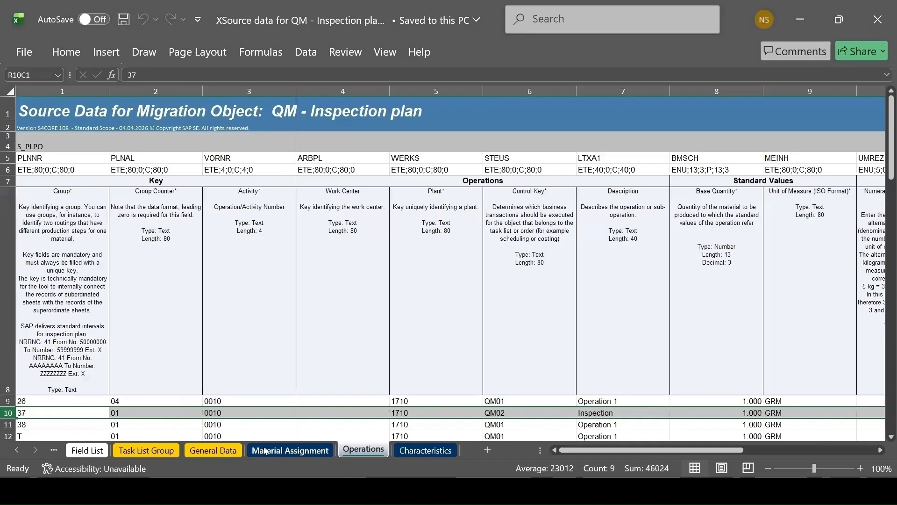
{"action": "left_click", "coordinate": [208, 451]}
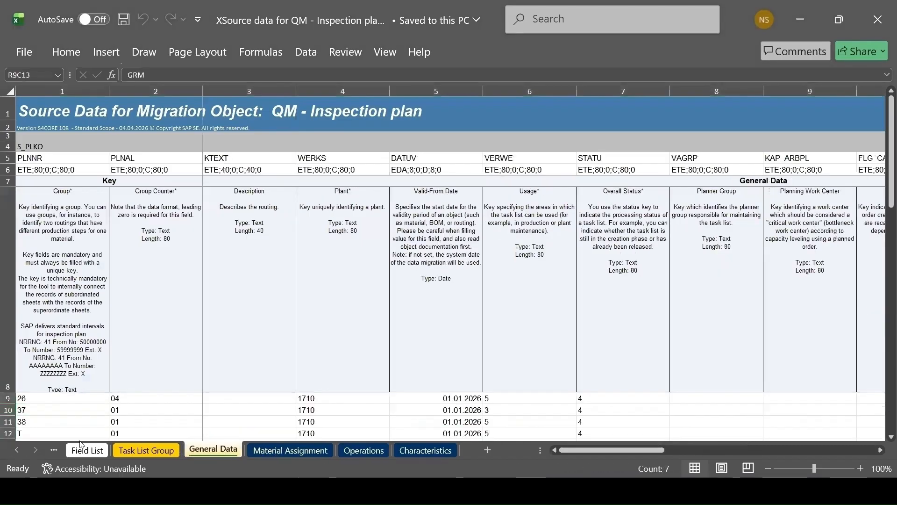
{"action": "left_click", "coordinate": [8, 410]}
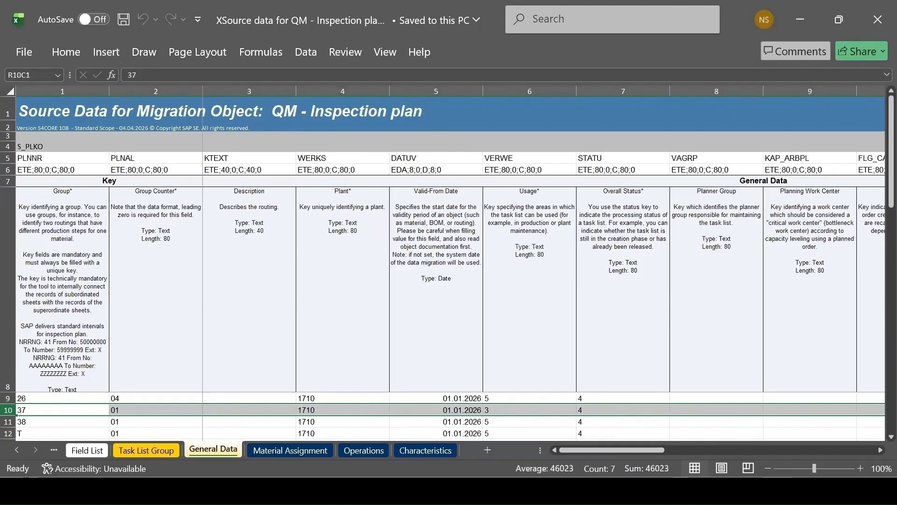
{"action": "left_click", "coordinate": [558, 490]}
Return to the plan's operations and open the inspection characteristics of operation 0010
{"action": "left_click", "coordinate": [251, 91]}
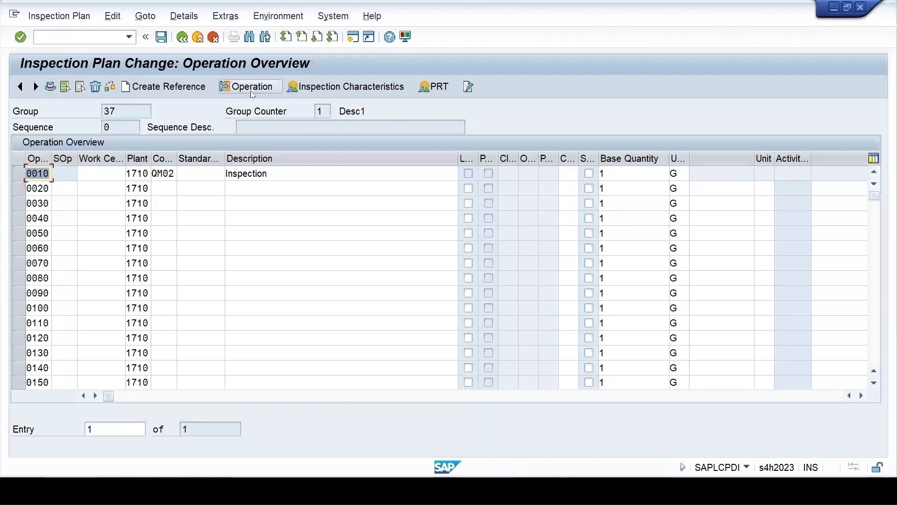
{"action": "left_click", "coordinate": [21, 175]}
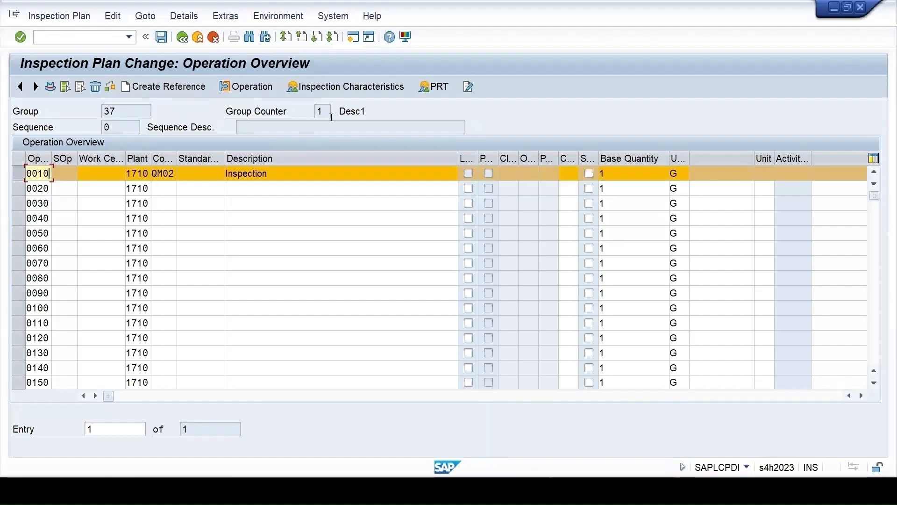
{"action": "left_click", "coordinate": [342, 86]}
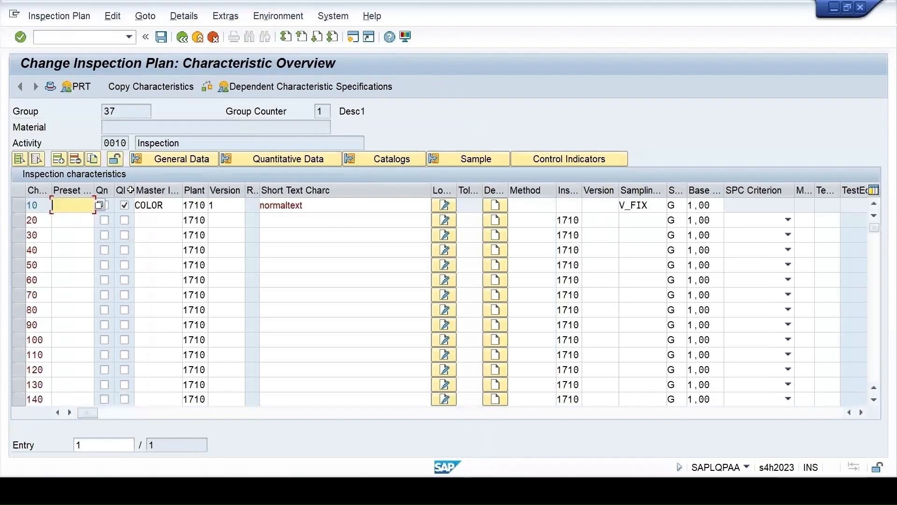
Examine the catalog assignment and the sampling data of inspection characteristic 10
{"action": "left_click", "coordinate": [19, 207]}
{"action": "left_click", "coordinate": [402, 159]}
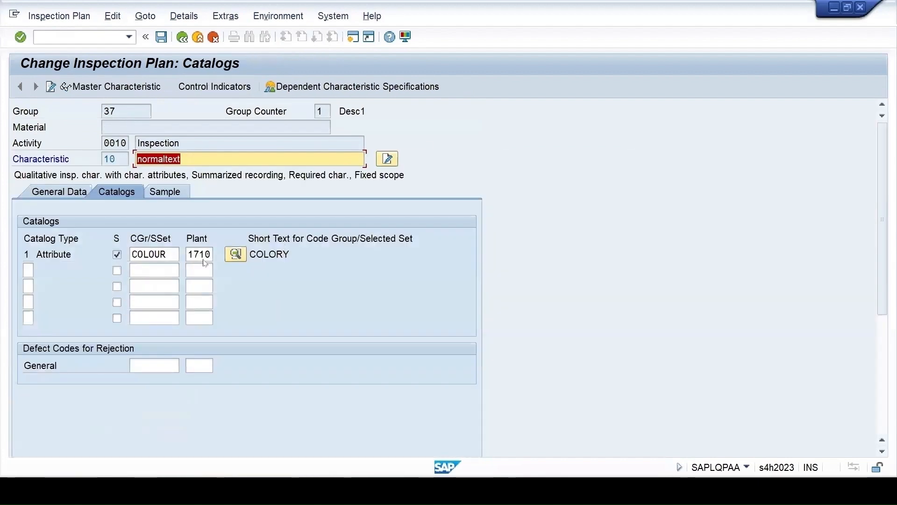
{"action": "left_click", "coordinate": [167, 192]}
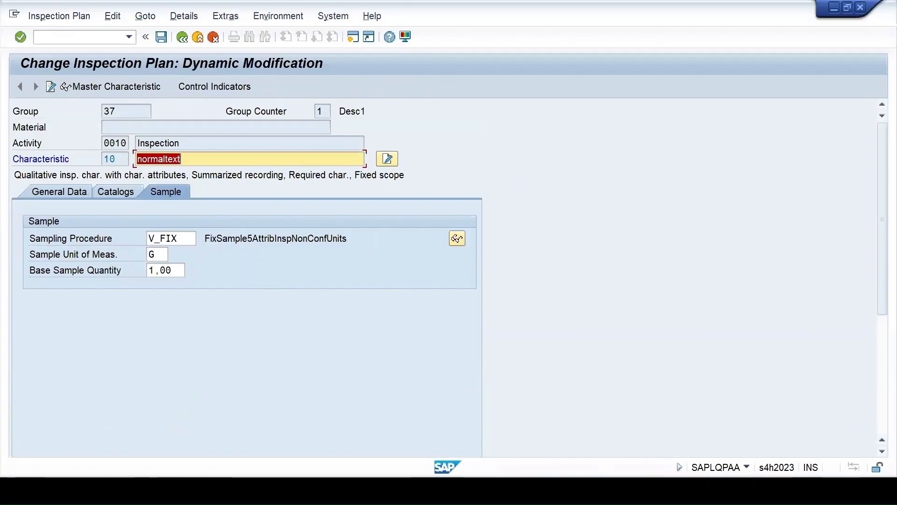
Switch to the Excel source workbook and select the group 37 row on the Characteristics sheet to check its sampling values
{"action": "left_click", "coordinate": [540, 447]}
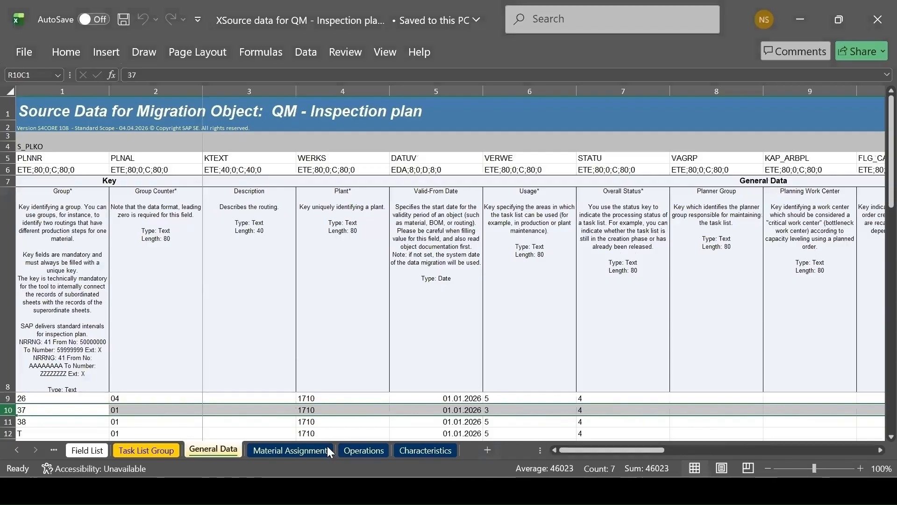
{"action": "left_click", "coordinate": [419, 451]}
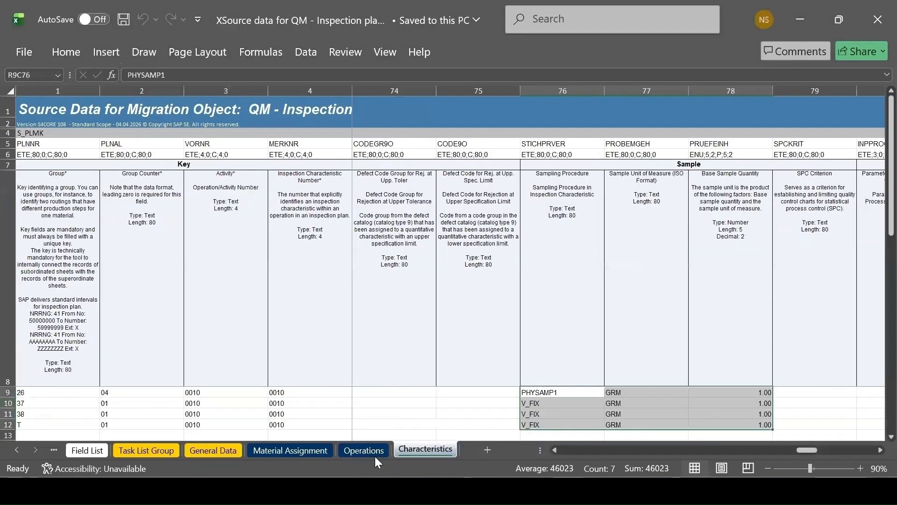
{"action": "left_click", "coordinate": [9, 403]}
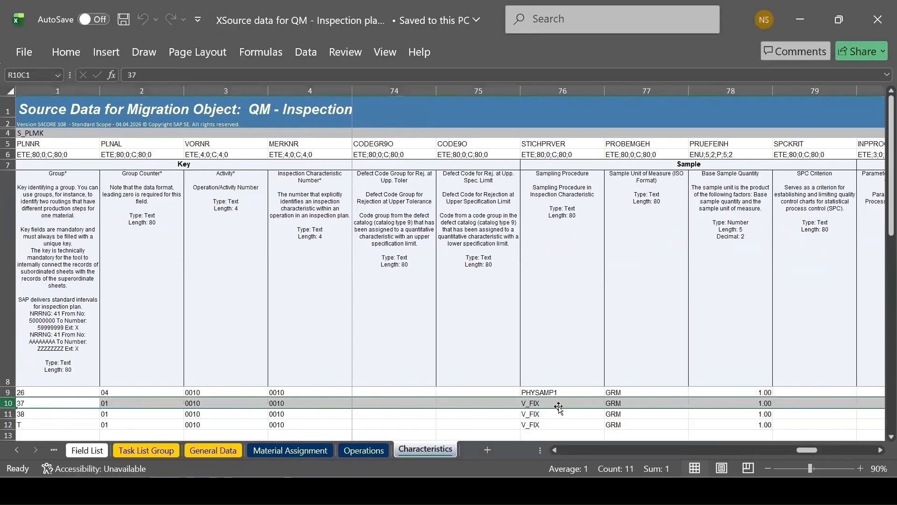
Examine the group 37 row's remaining characteristic fields, from the catalog columns back to the master inspection characteristic, plant and short text
{"action": "left_click", "coordinate": [735, 449]}
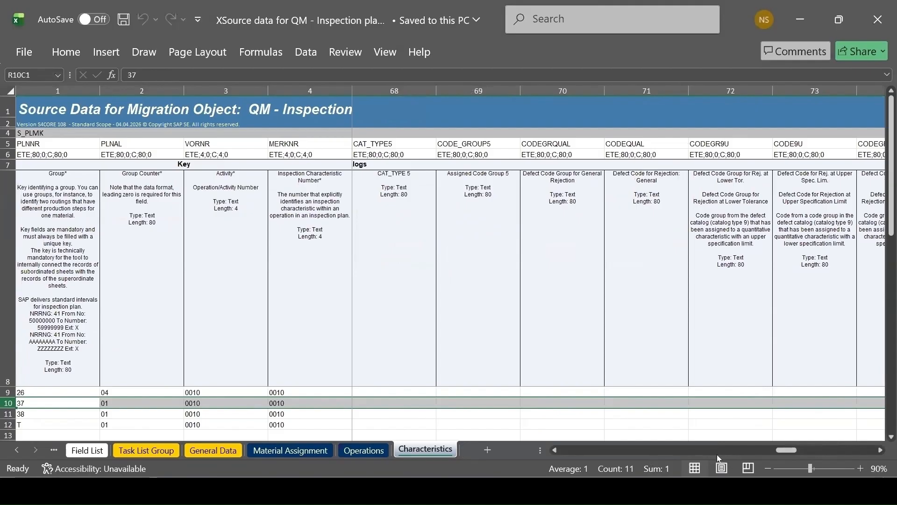
{"action": "left_click", "coordinate": [719, 450]}
{"action": "left_click", "coordinate": [685, 449]}
{"action": "left_click", "coordinate": [660, 449]}
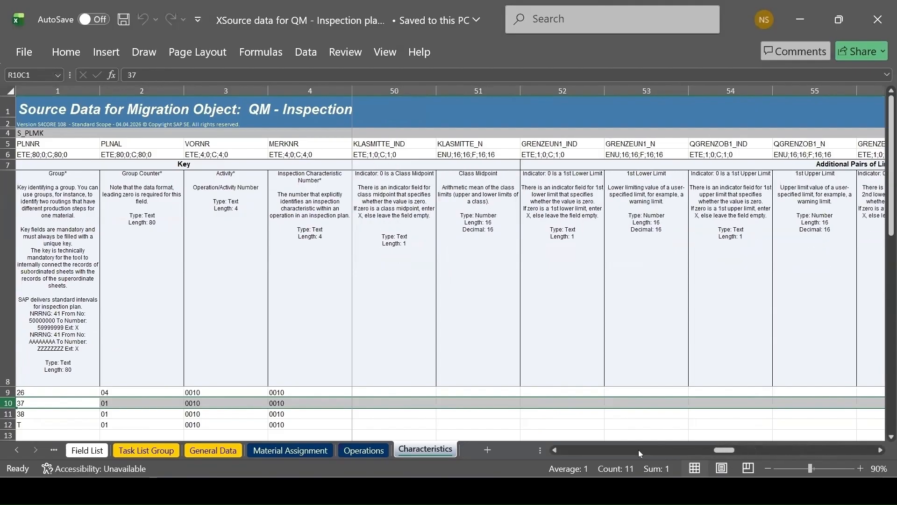
{"action": "left_click", "coordinate": [638, 449]}
{"action": "left_click", "coordinate": [590, 449]}
{"action": "left_click", "coordinate": [596, 451]}
{"action": "left_click", "coordinate": [578, 452]}
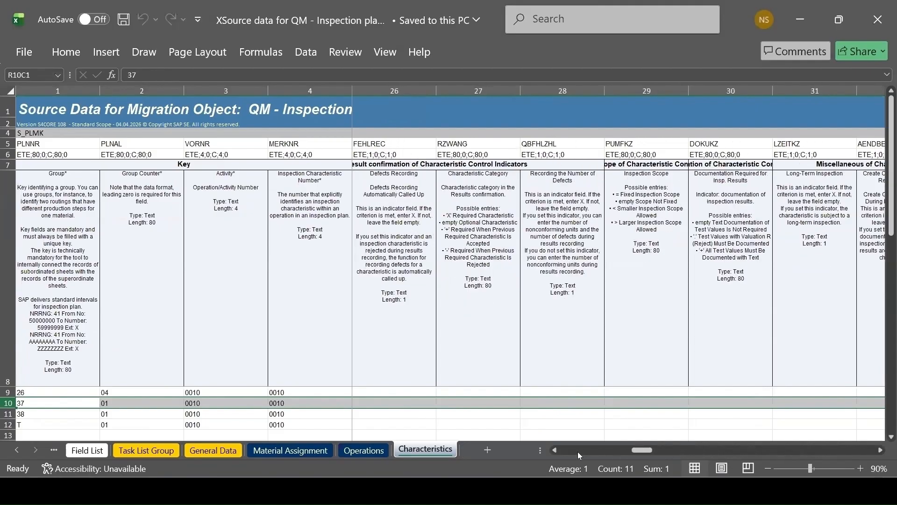
{"action": "left_click", "coordinate": [578, 451]}
{"action": "left_click", "coordinate": [573, 451]}
{"action": "left_click", "coordinate": [573, 450]}
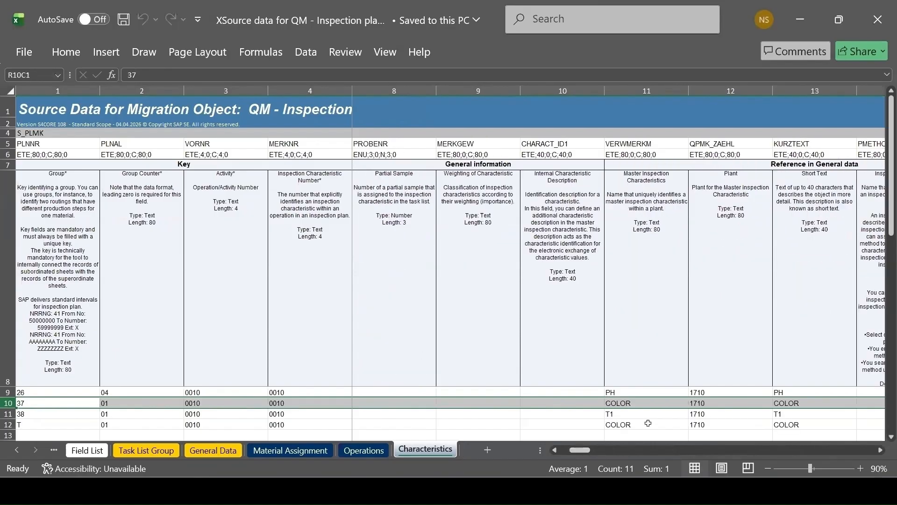